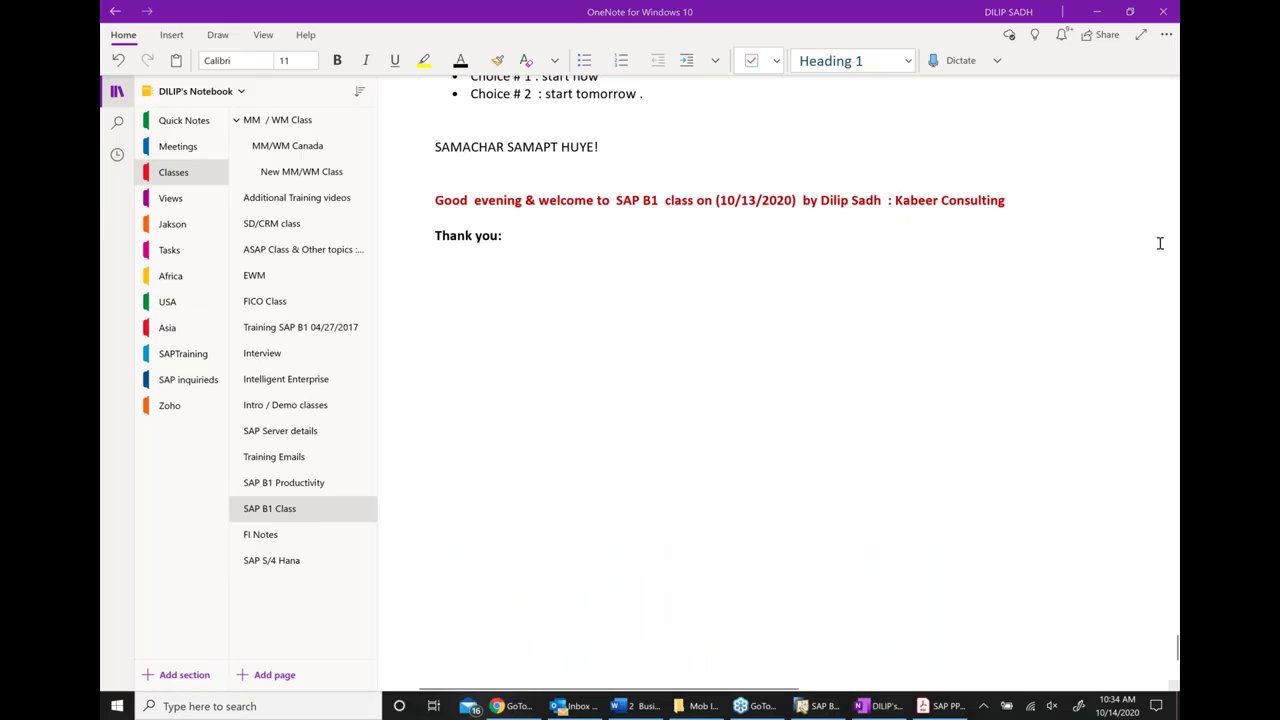
Review the SAP B1 class notes in OneNote and the pricing concepts slide in Adobe Acrobat Reader
mouse_move(940, 706)
scroll(807, 365, up, 2)
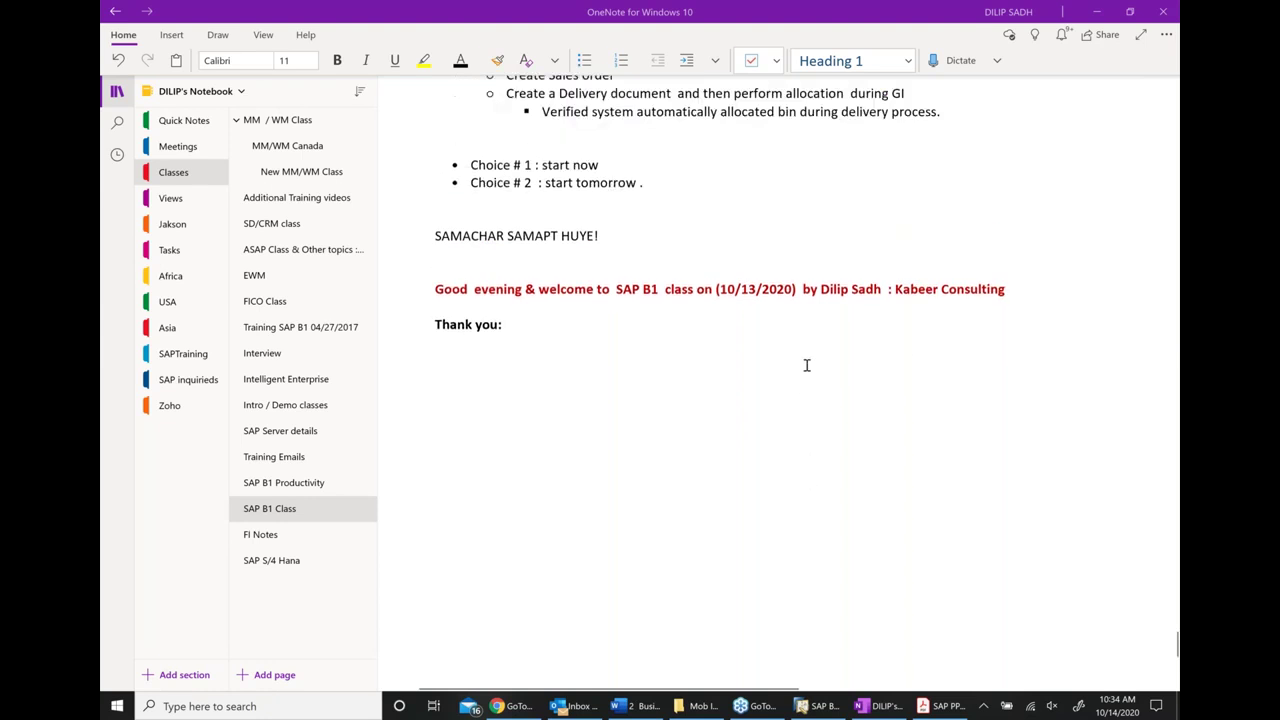
click(1109, 12)
click(1109, 12)
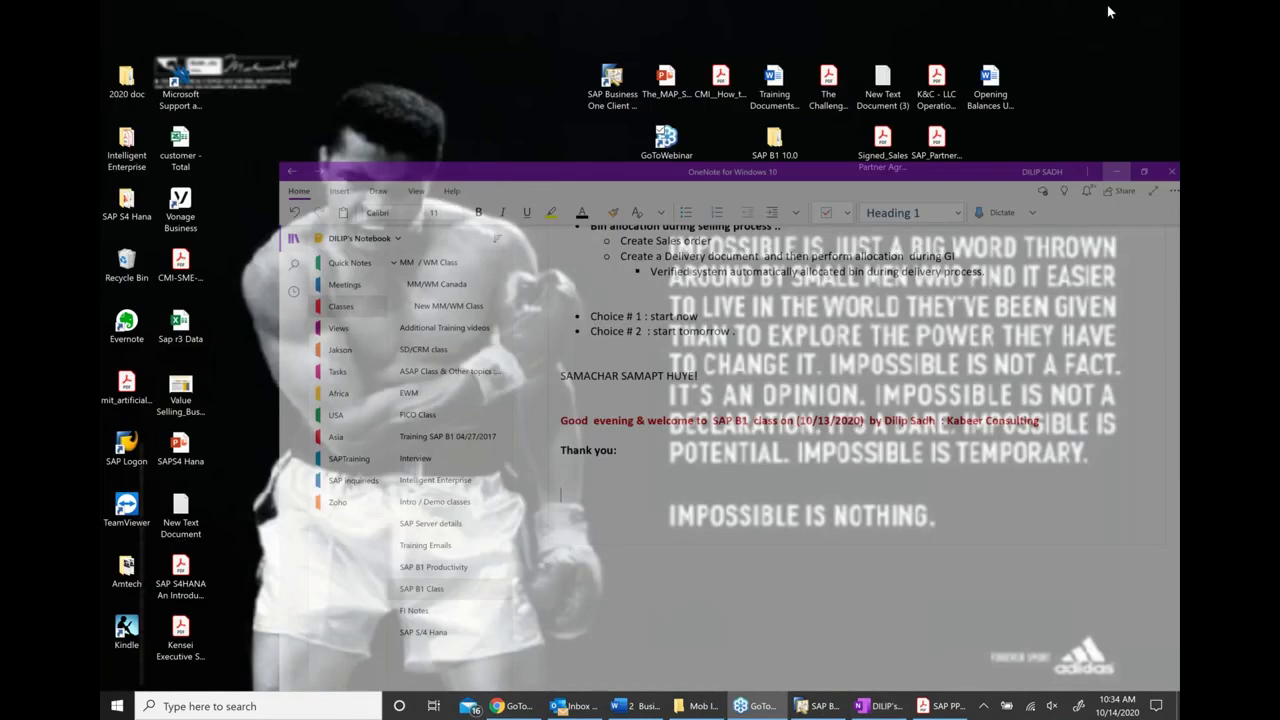
click(953, 706)
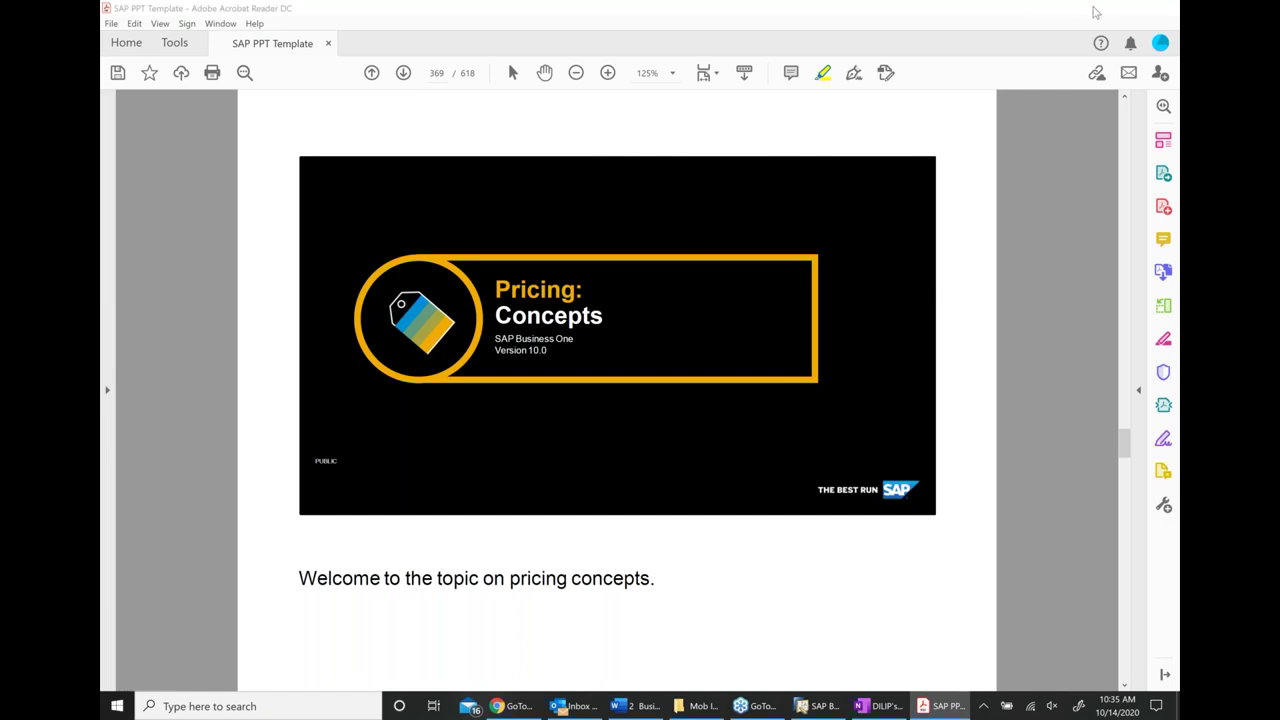
click(1095, 12)
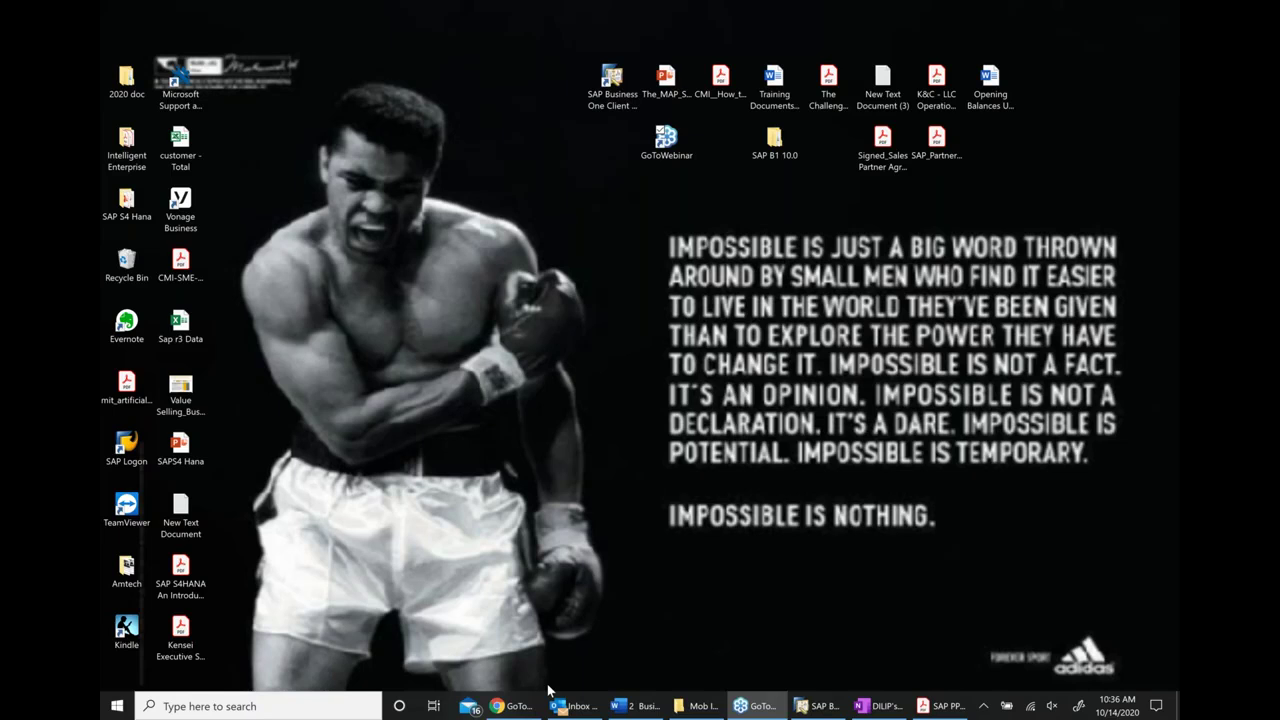
click(877, 706)
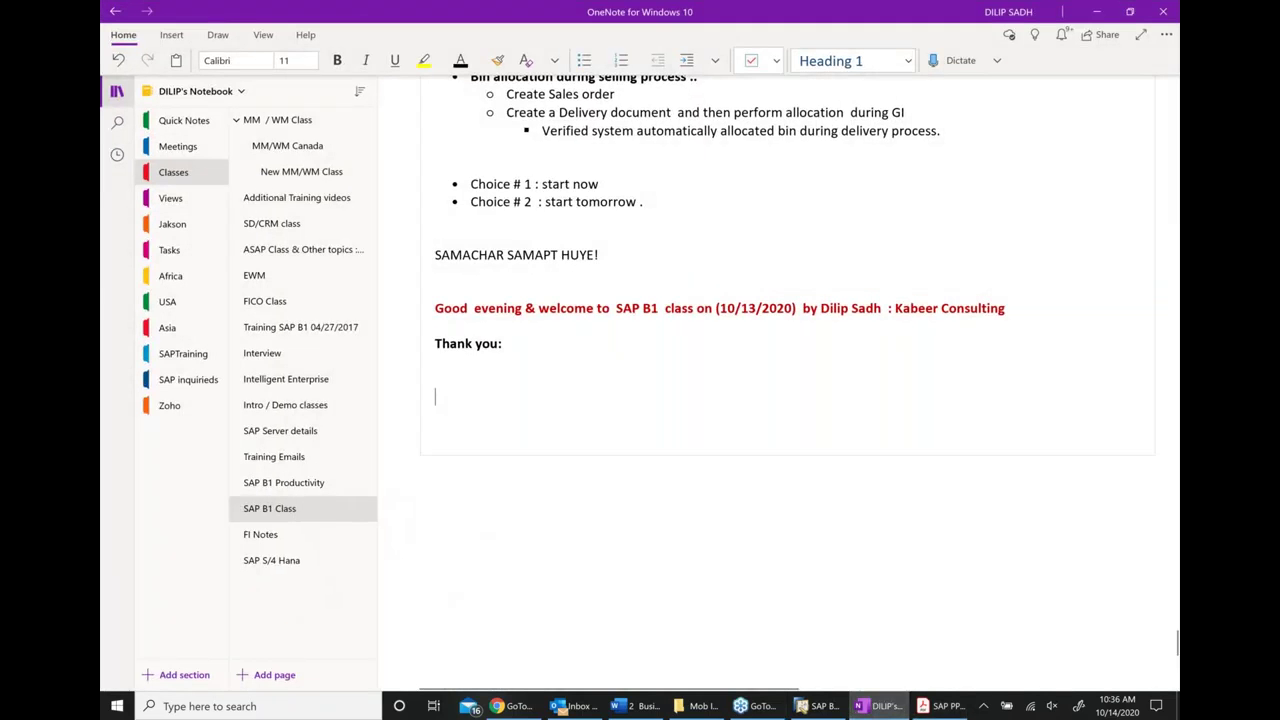
scroll(780, 380, up, 5)
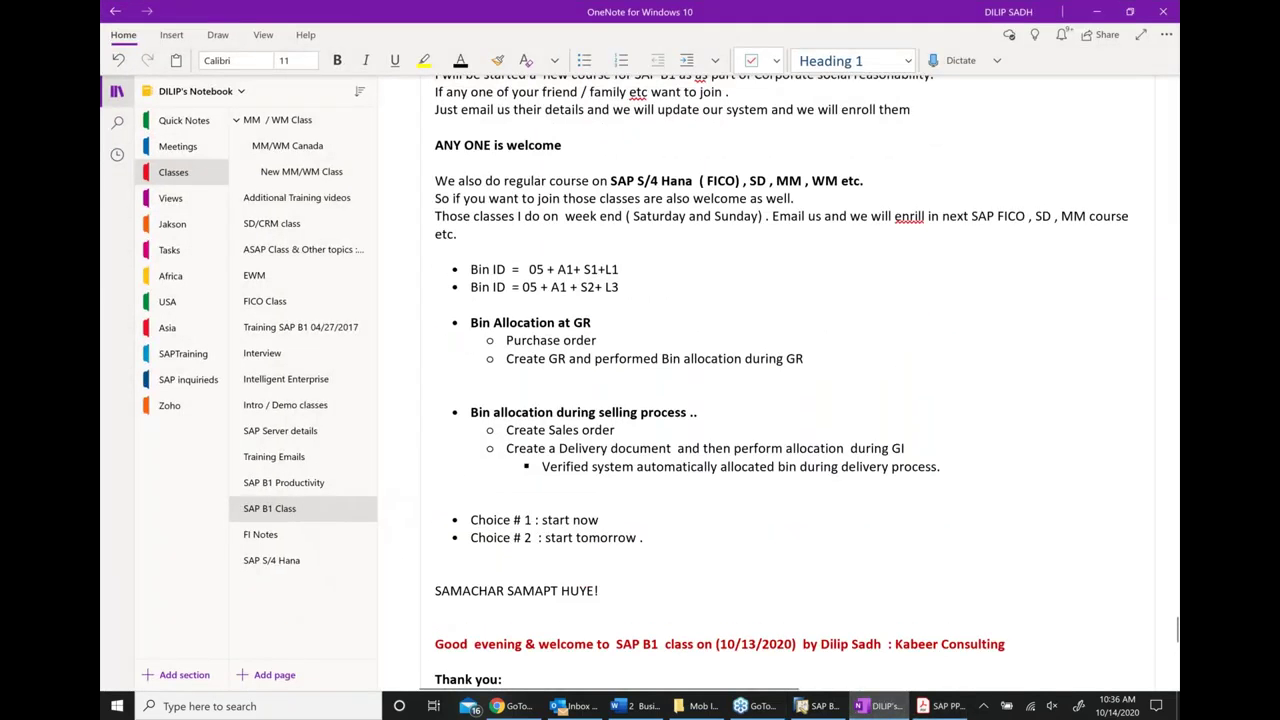
scroll(780, 380, up, 2)
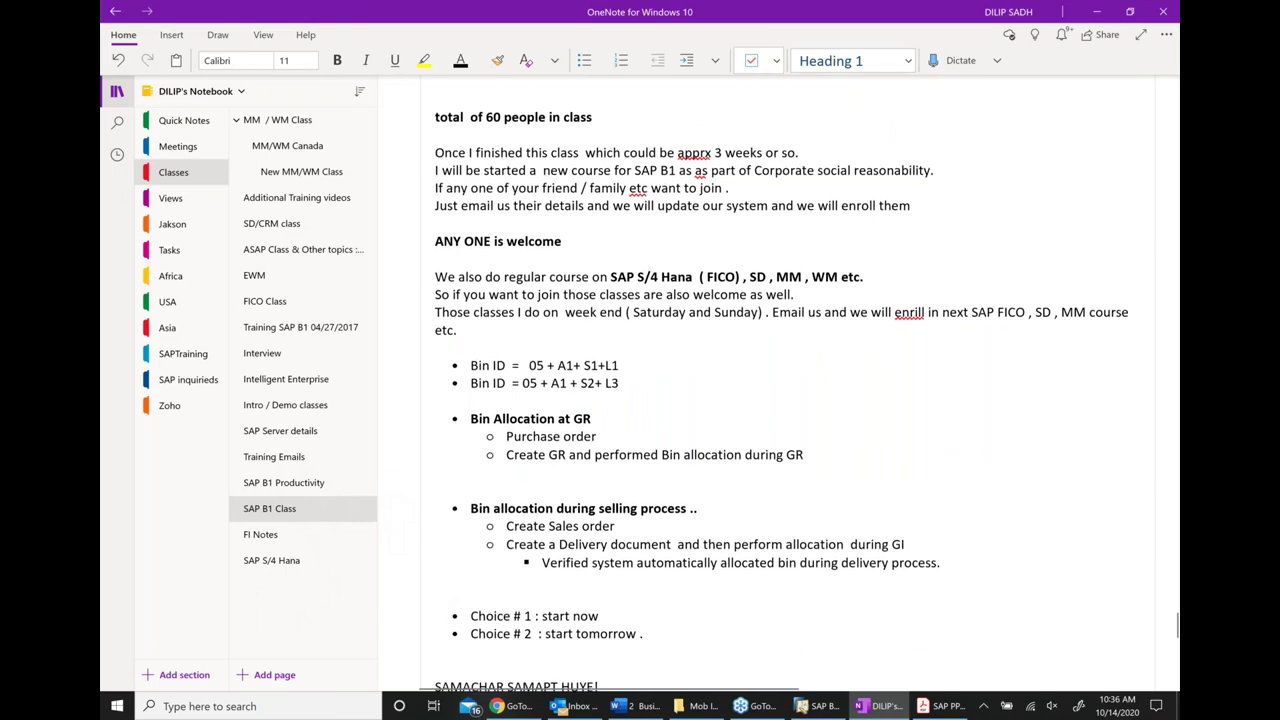
Switch to SAP Business One and open a new sales order from the Sales - A/R module
click(822, 706)
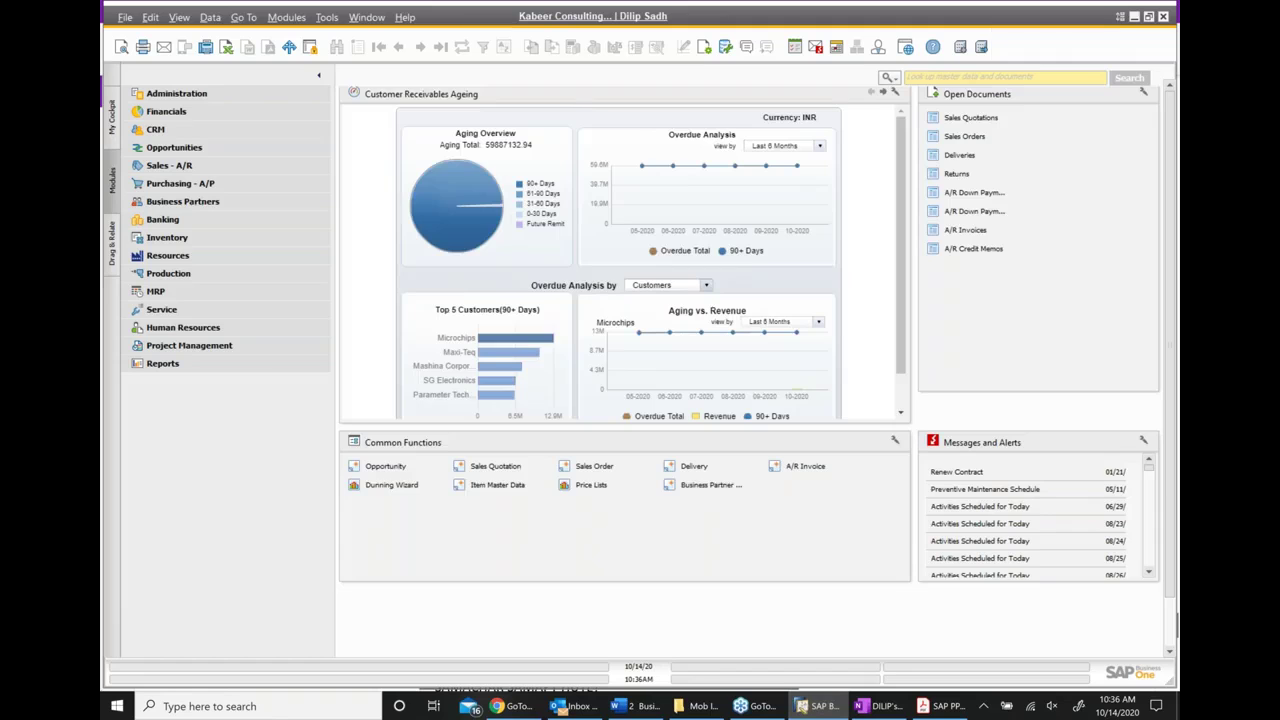
click(169, 165)
click(179, 147)
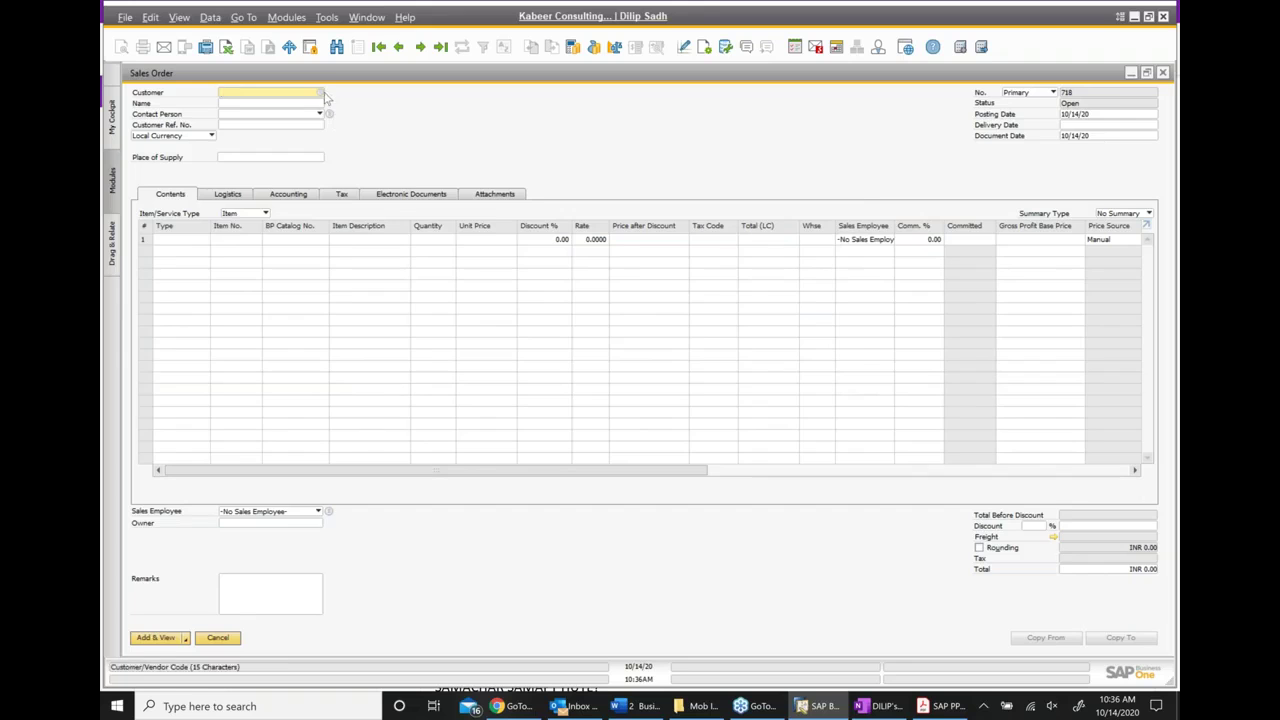
click(322, 93)
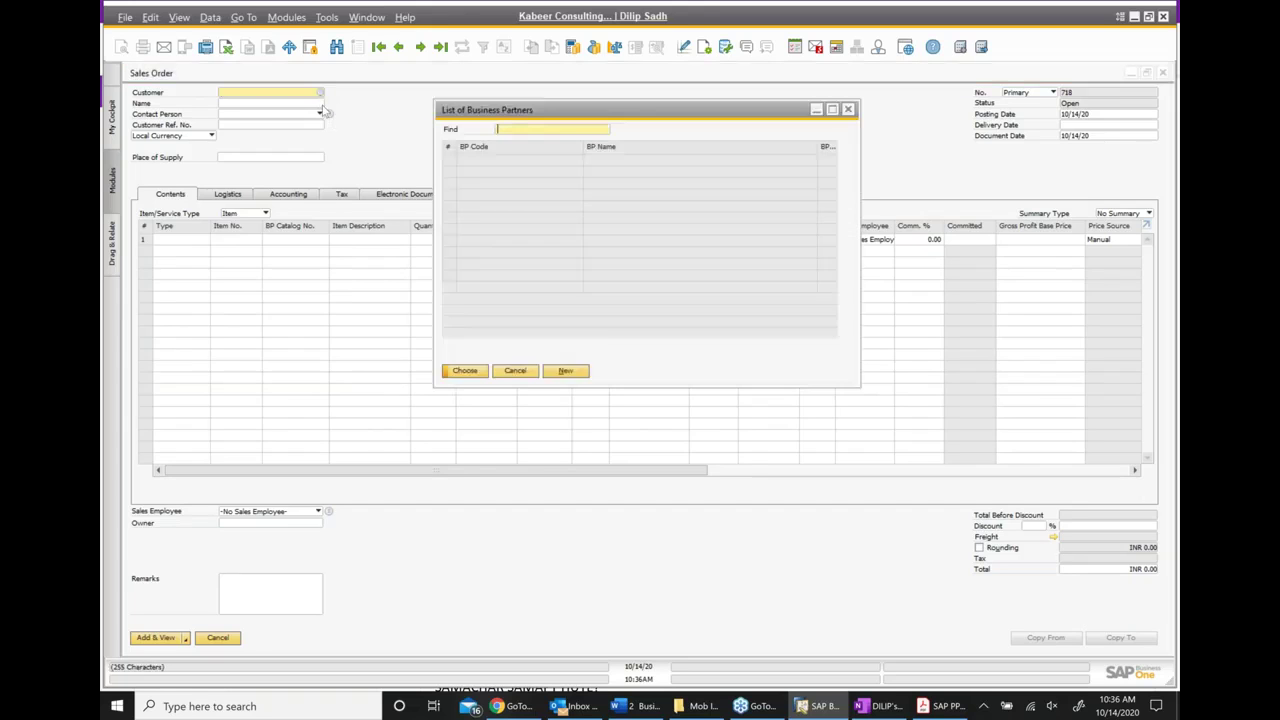
click(604, 222)
double_click(604, 222)
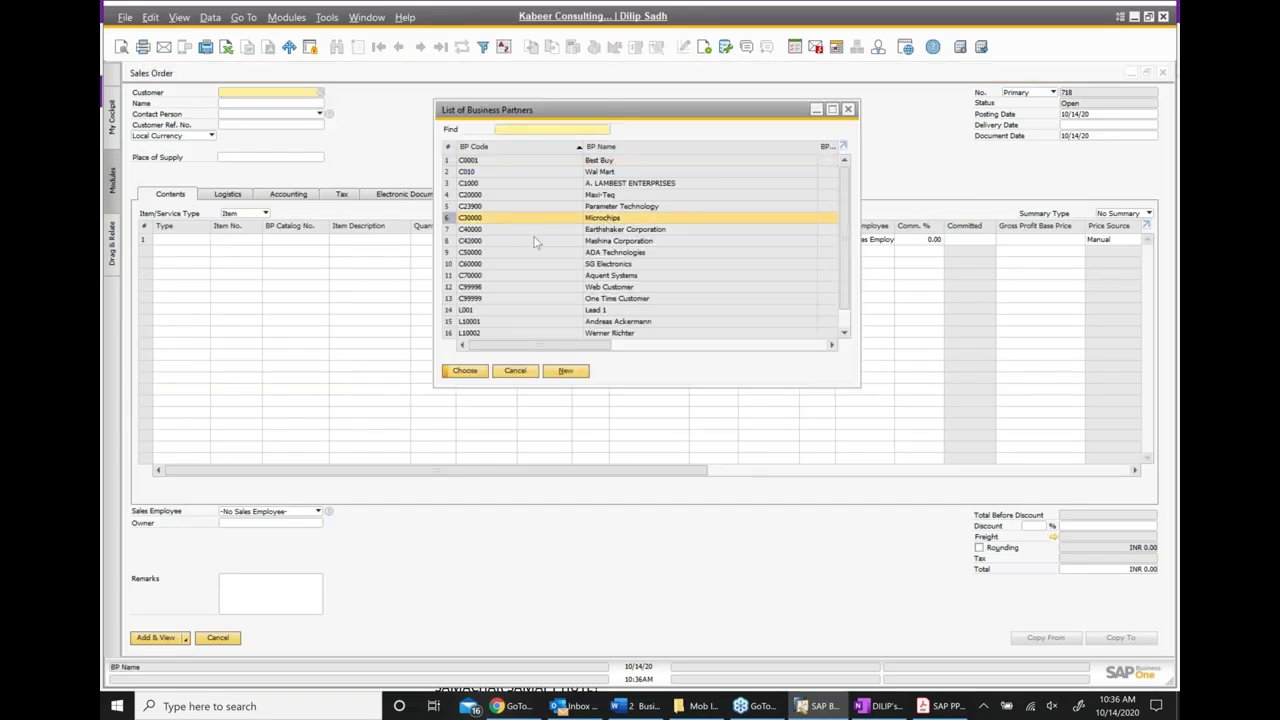
click(229, 241)
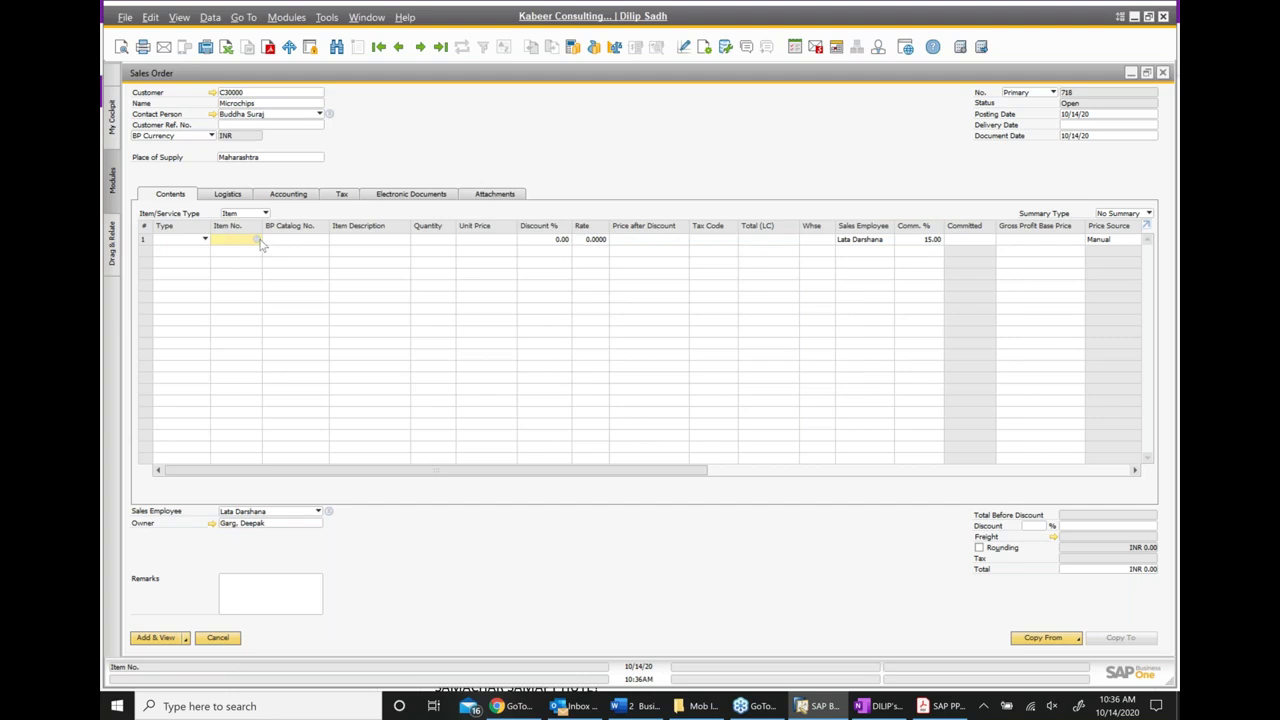
click(258, 240)
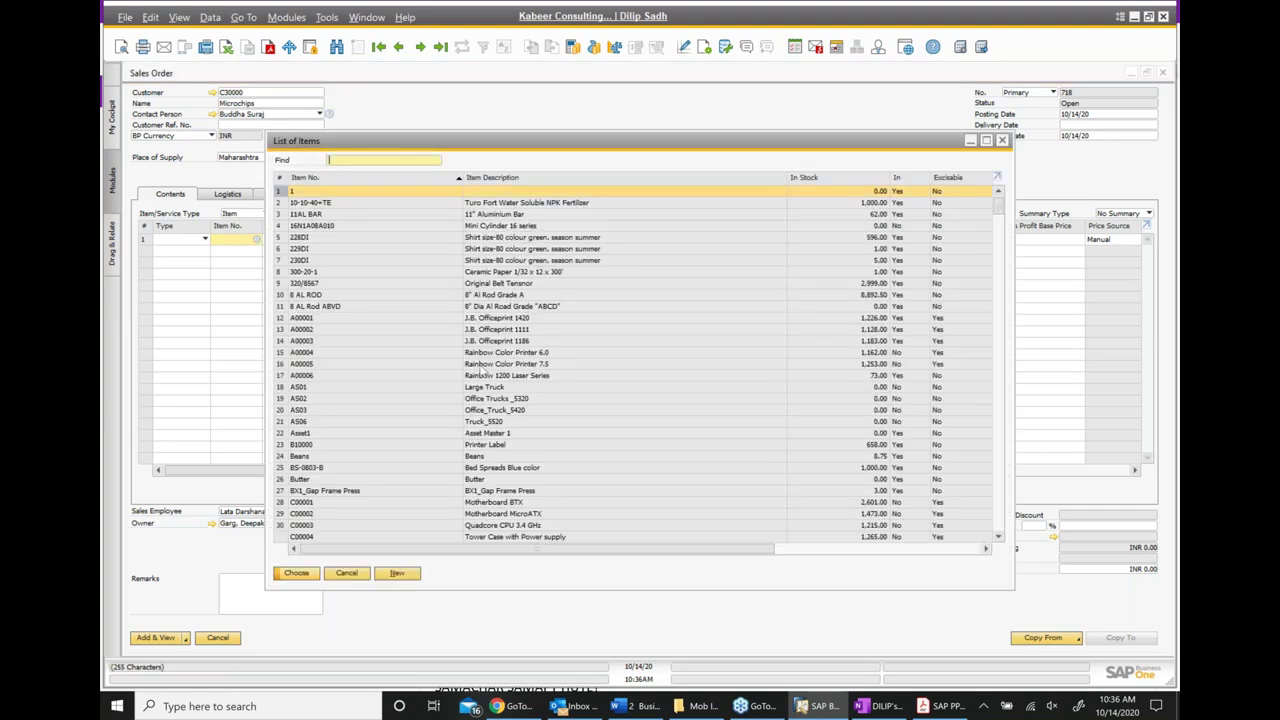
scroll(482, 365, down, 3)
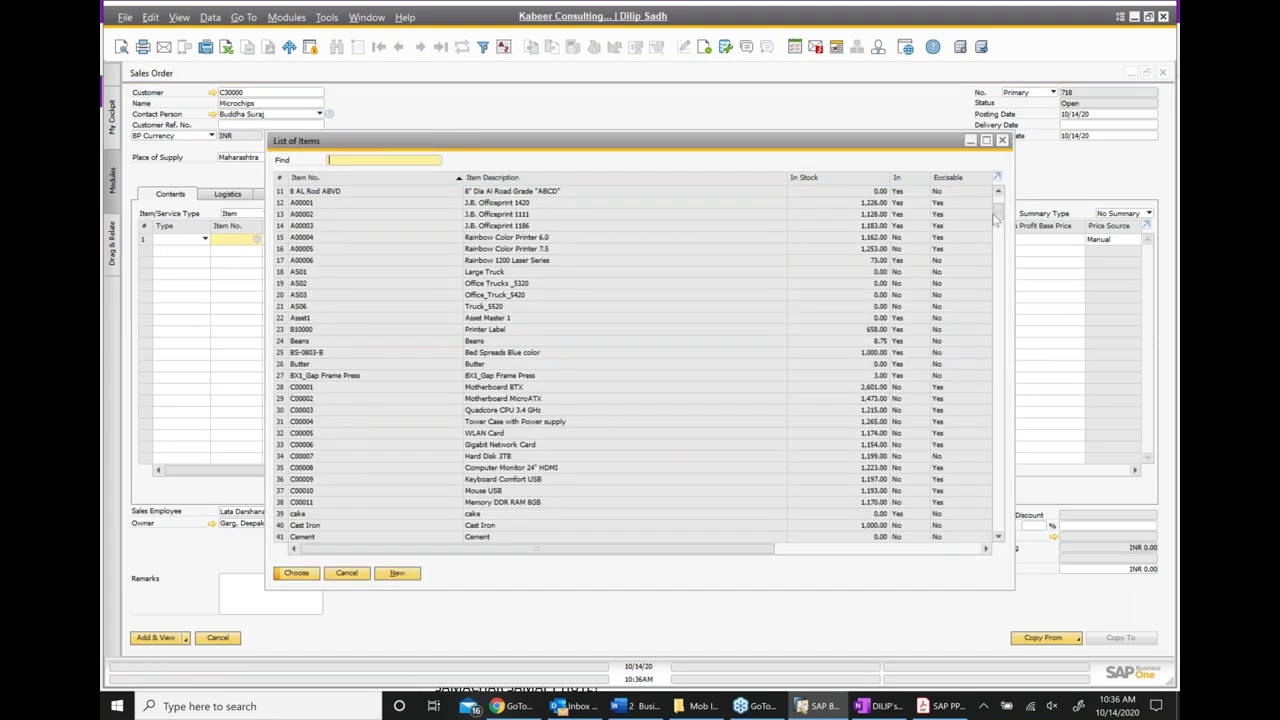
scroll(998, 208, up, 3)
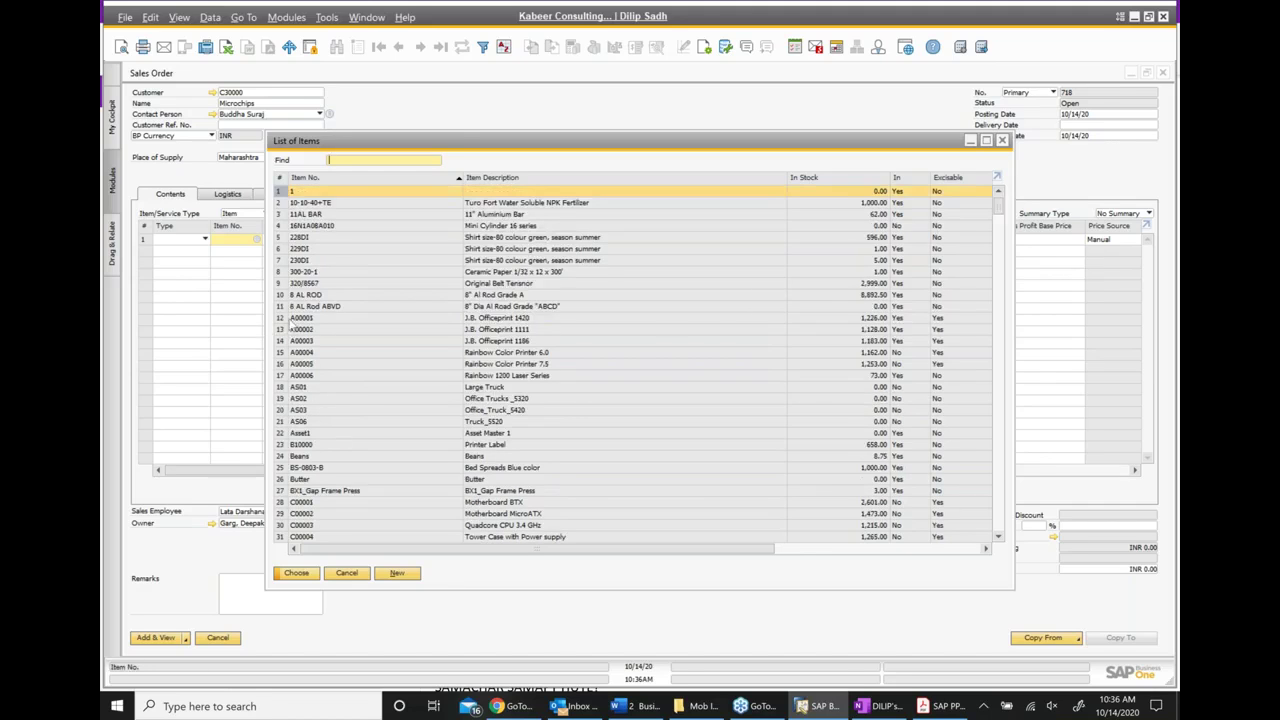
click(308, 319)
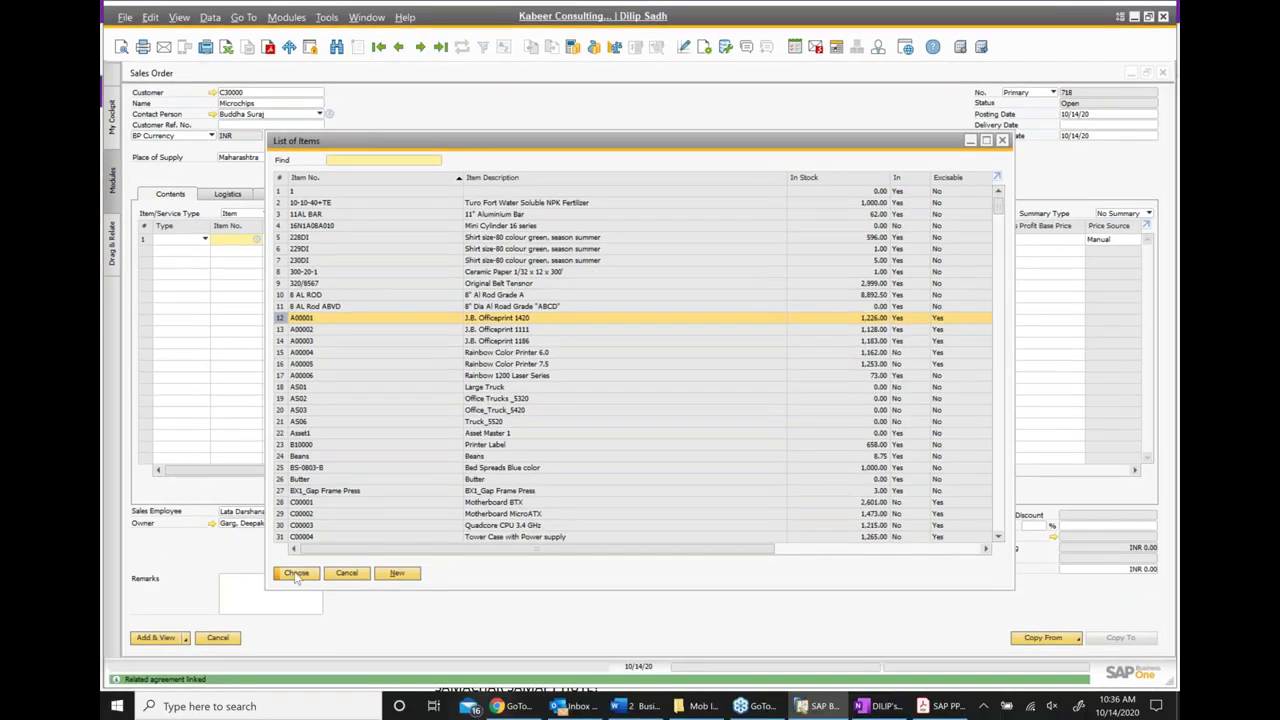
click(293, 599)
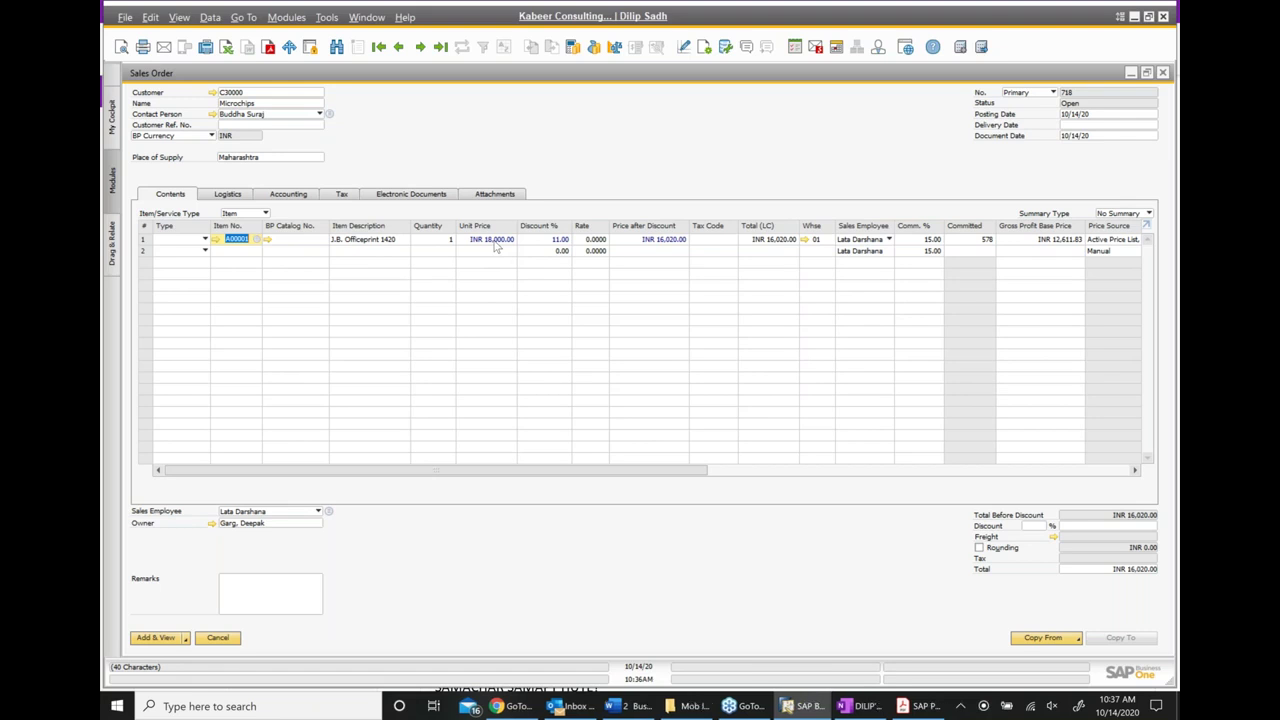
click(235, 251)
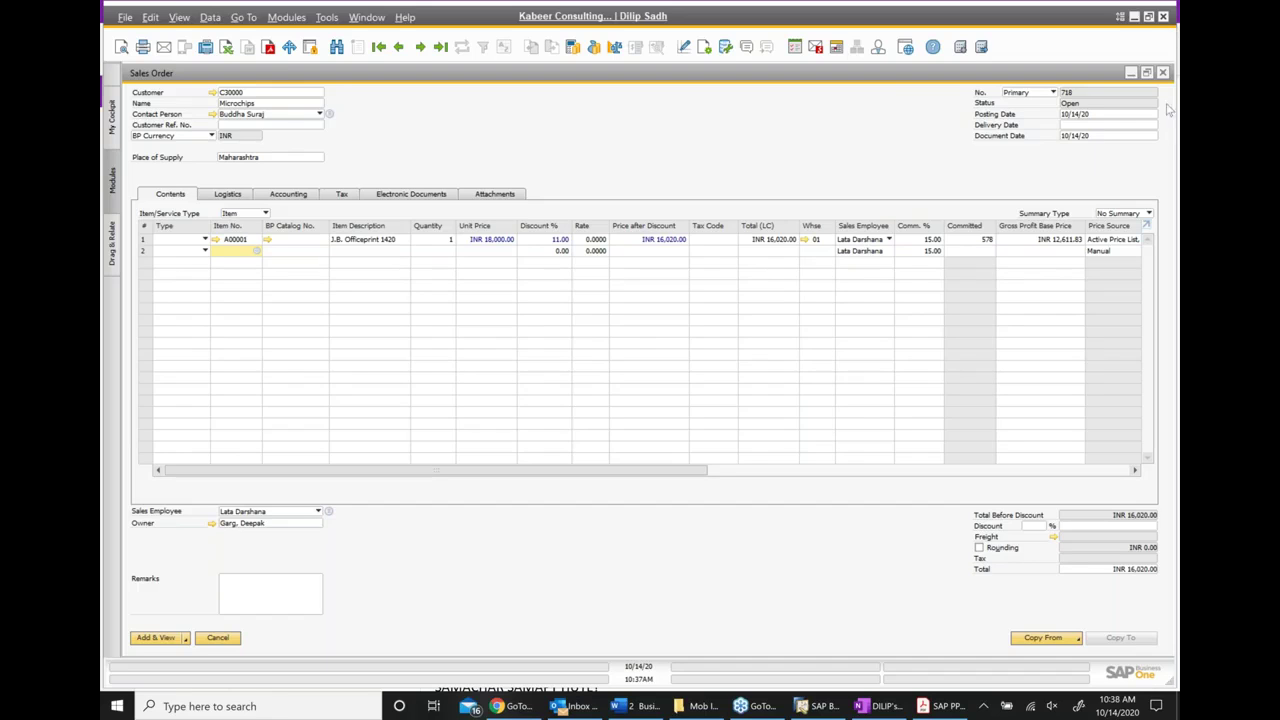
click(1163, 74)
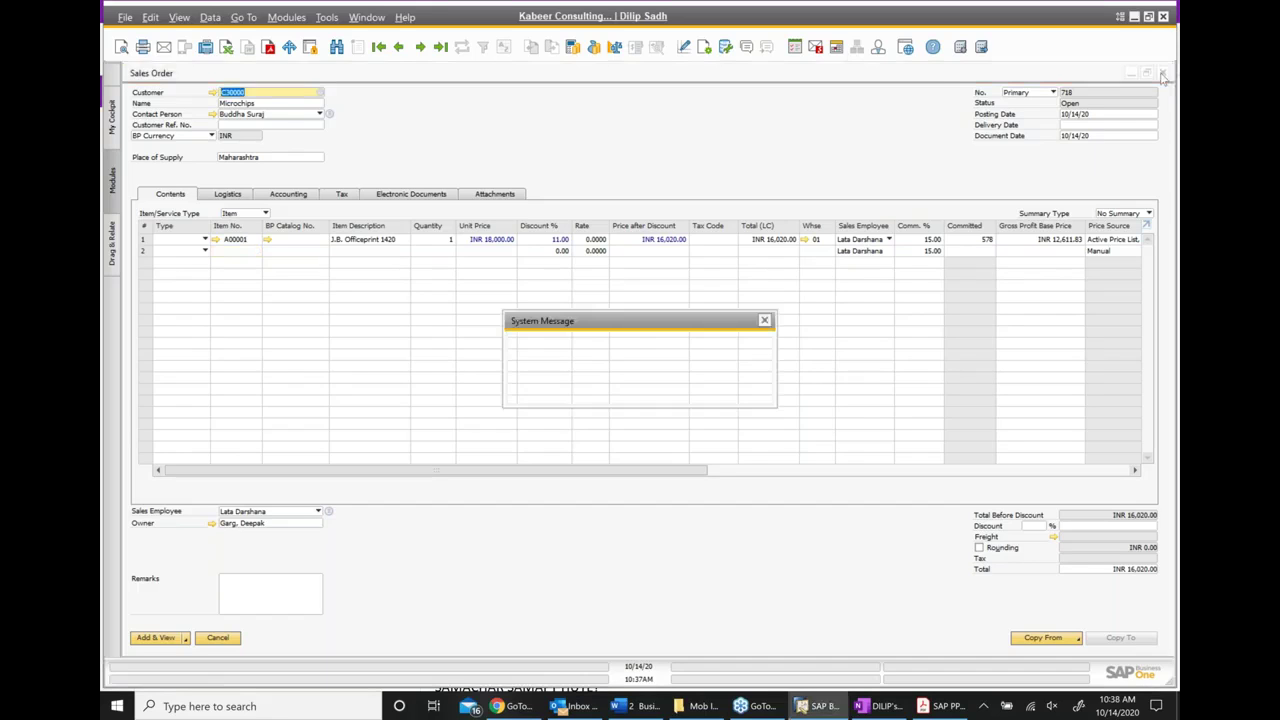
click(582, 395)
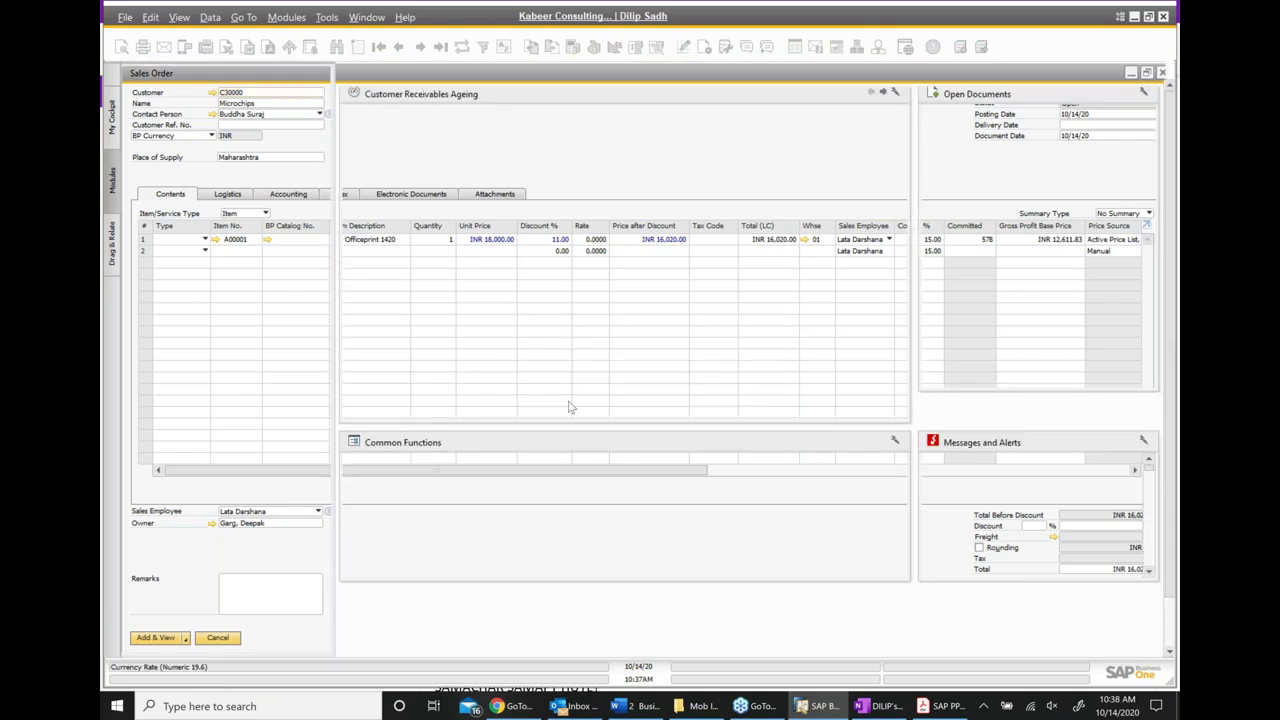
Open a new sales order and choose Microchips as its customer
click(188, 149)
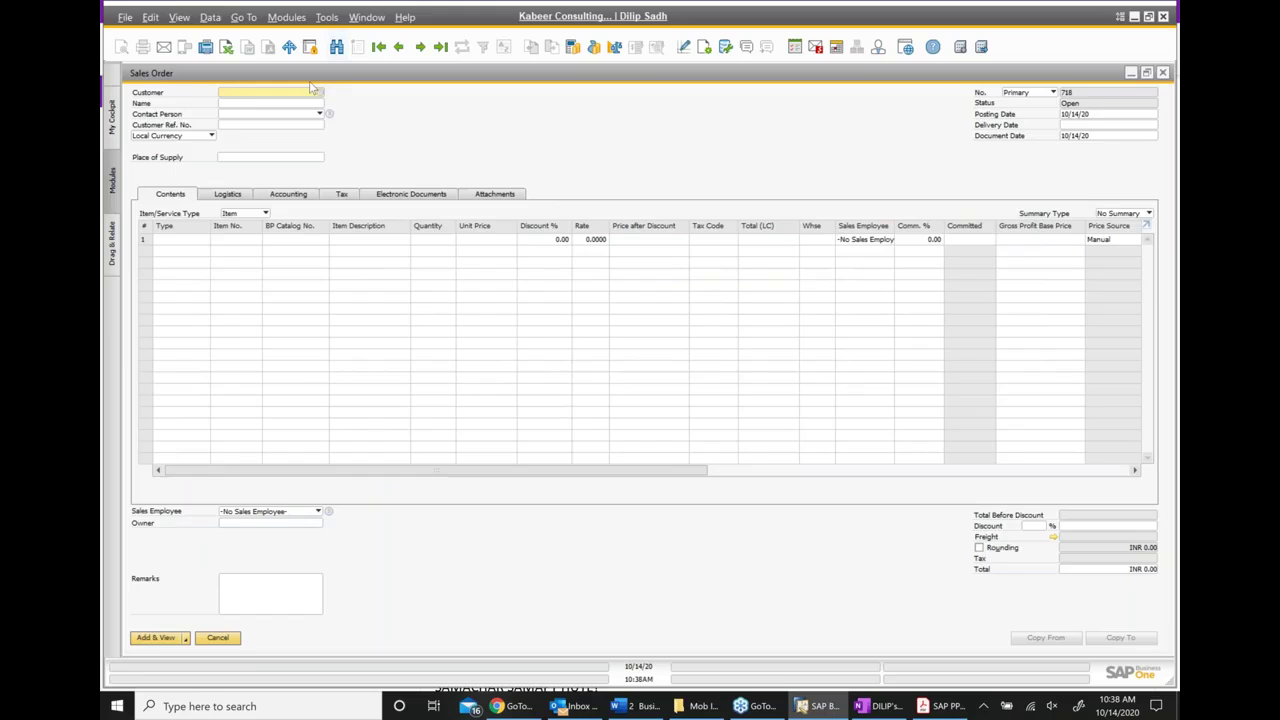
click(321, 93)
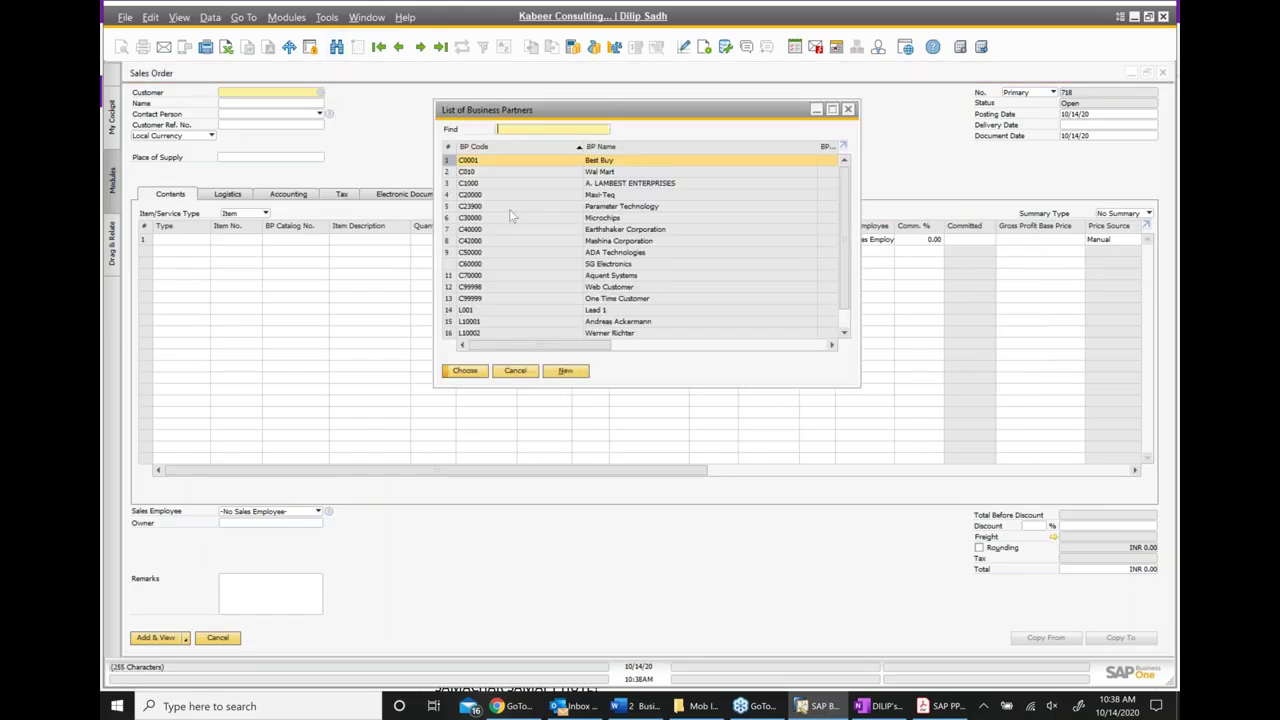
double_click(608, 218)
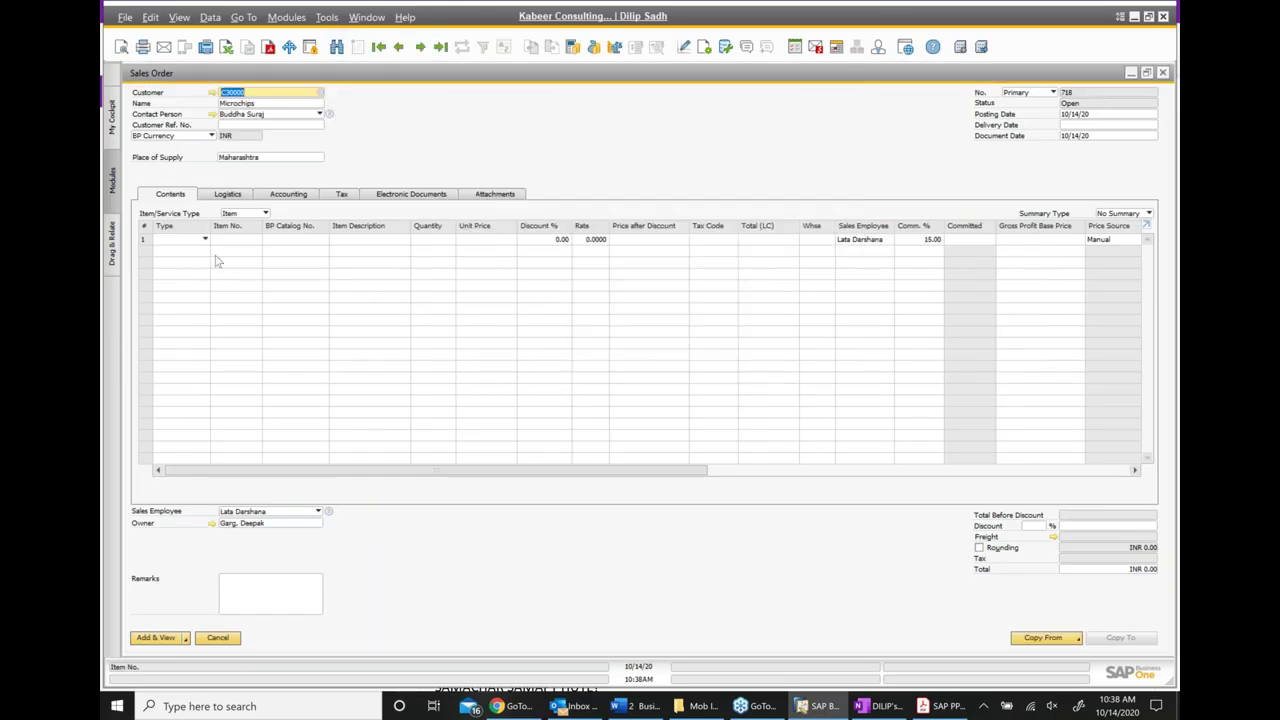
Add item A00001, J.B. Officeprint 1420, to the first line of the sales order
click(226, 240)
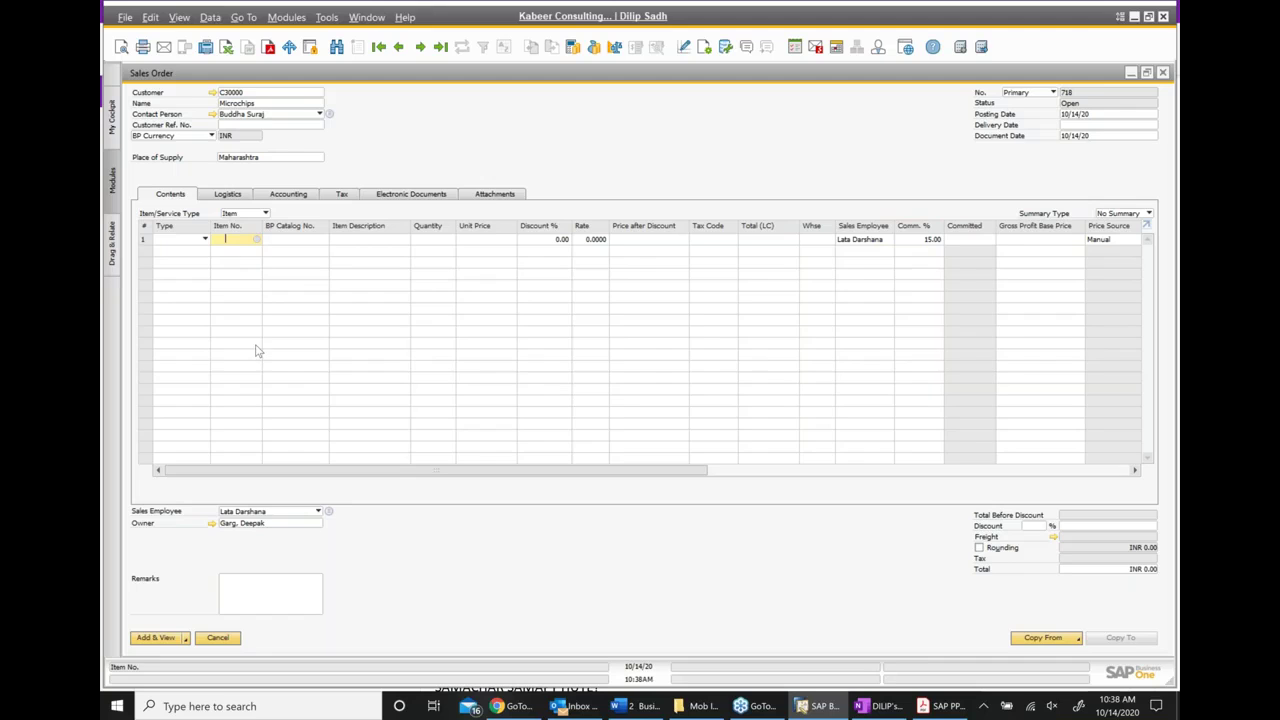
click(259, 241)
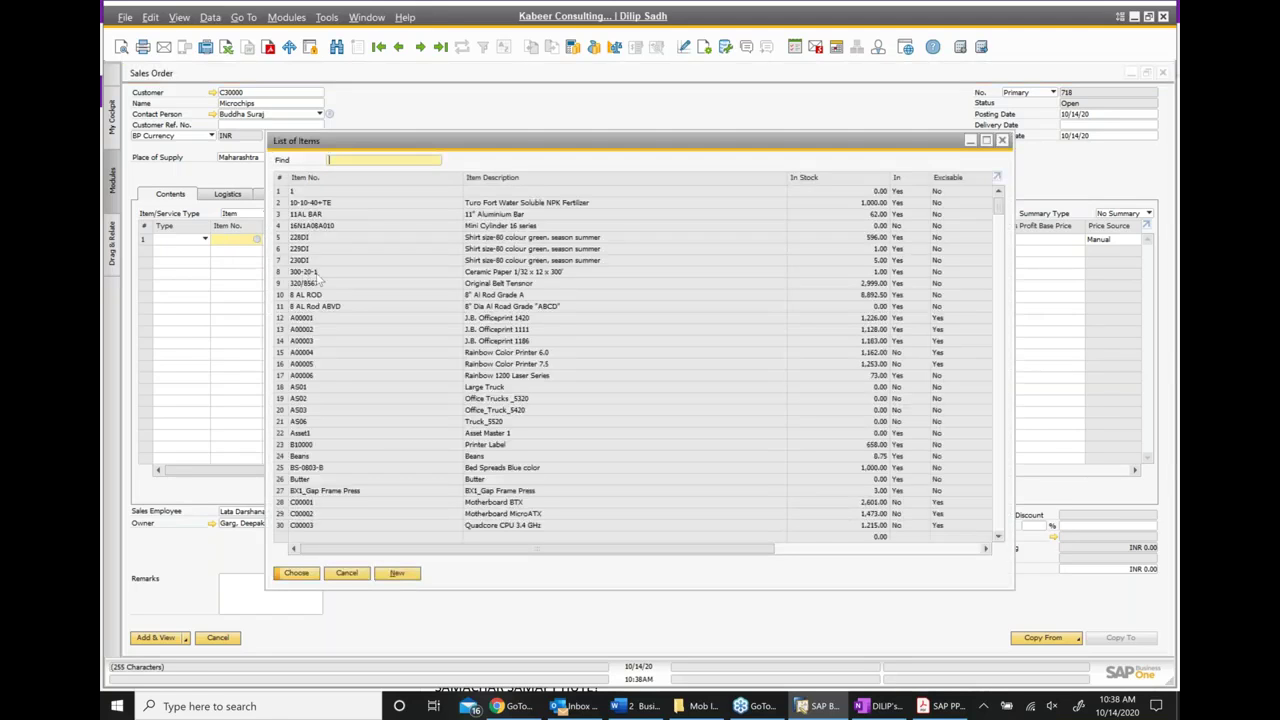
click(310, 318)
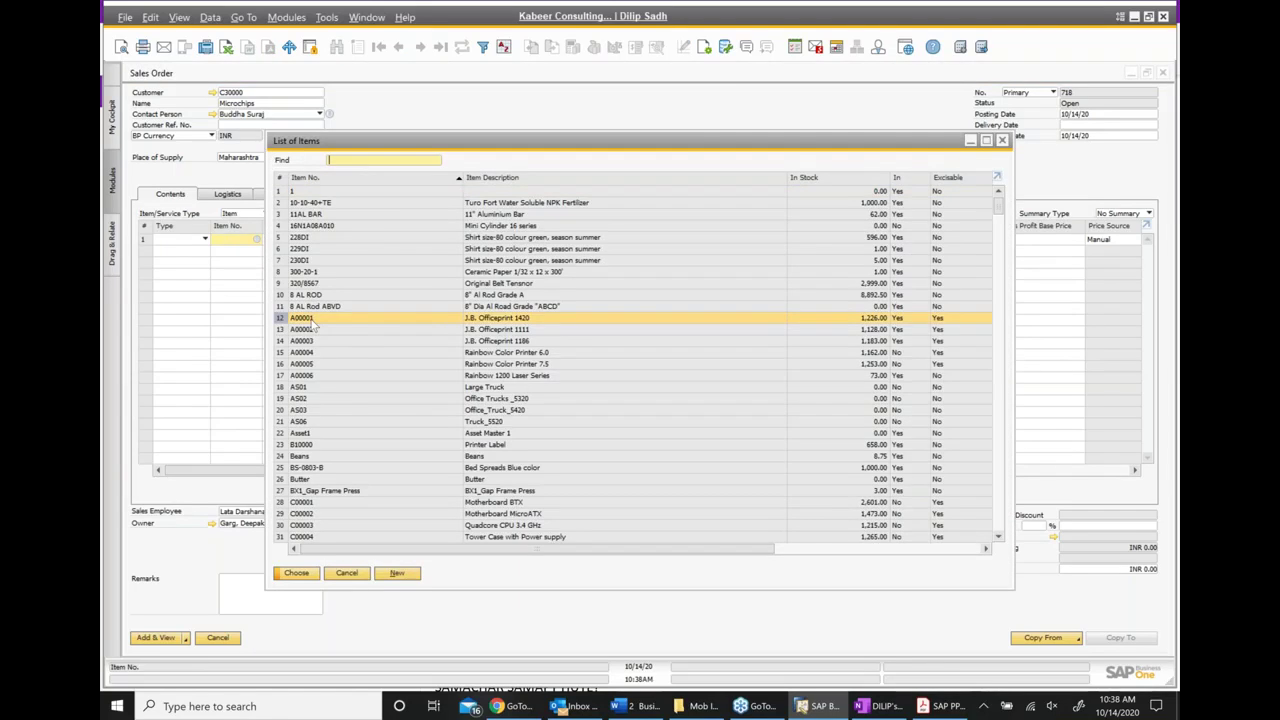
double_click(312, 321)
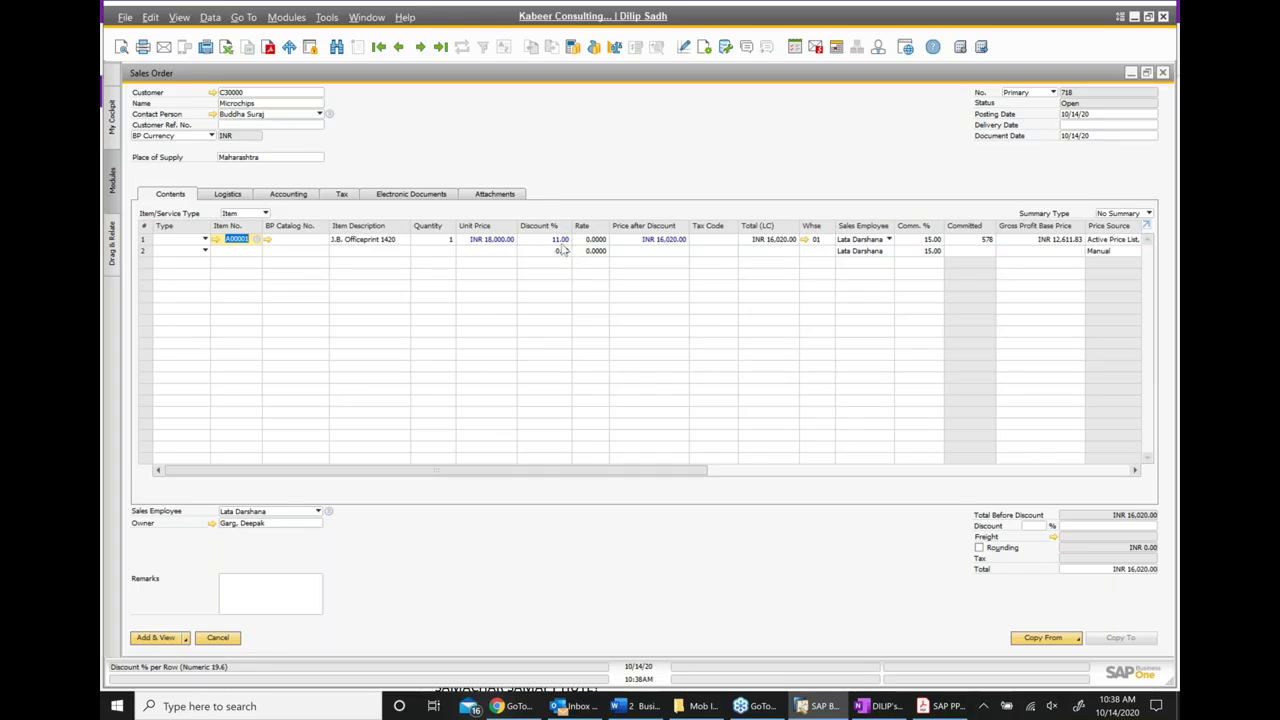
Find item FIG002, Automotive component 2, add it to the second line of the sales order, and select that row
click(235, 252)
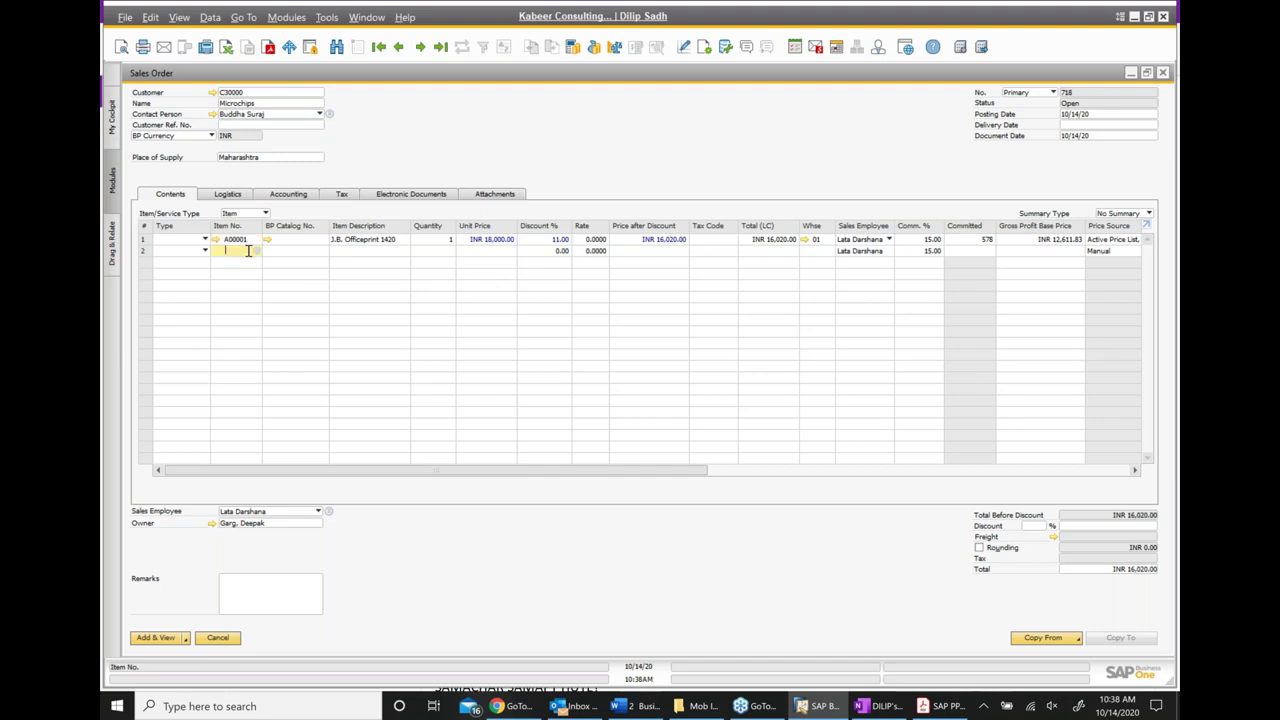
click(260, 251)
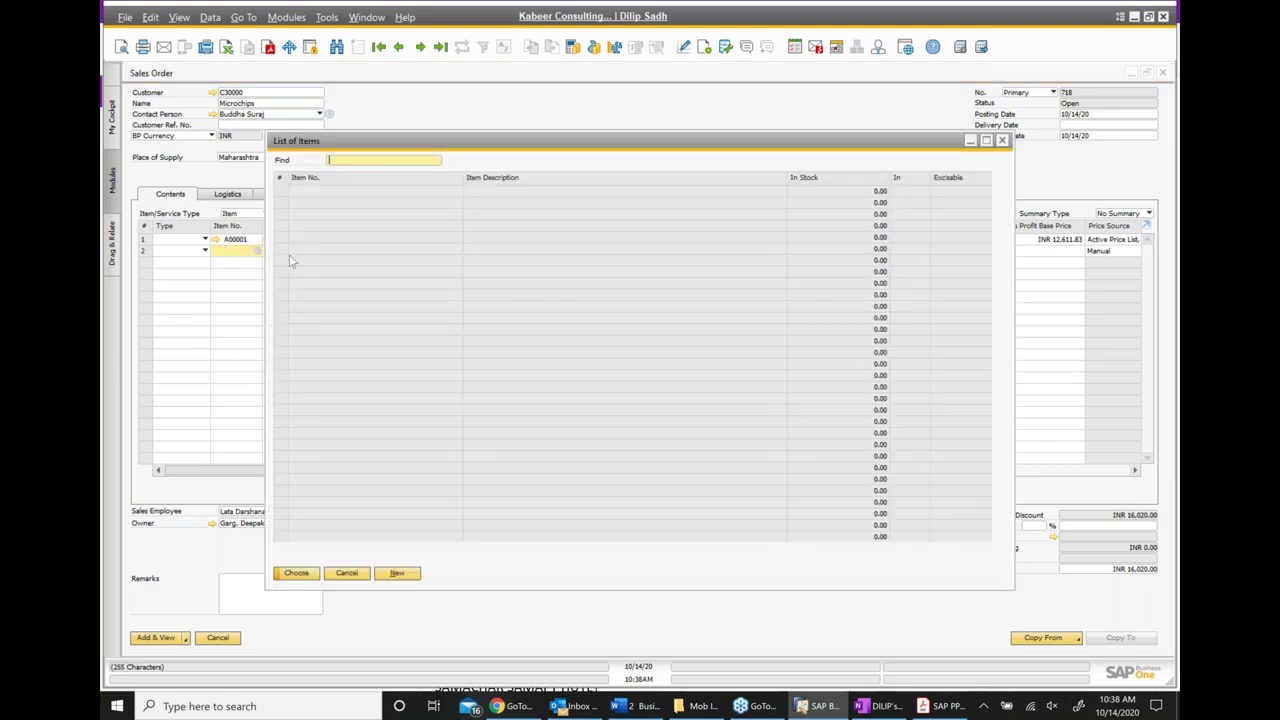
scroll(378, 251, down, 2)
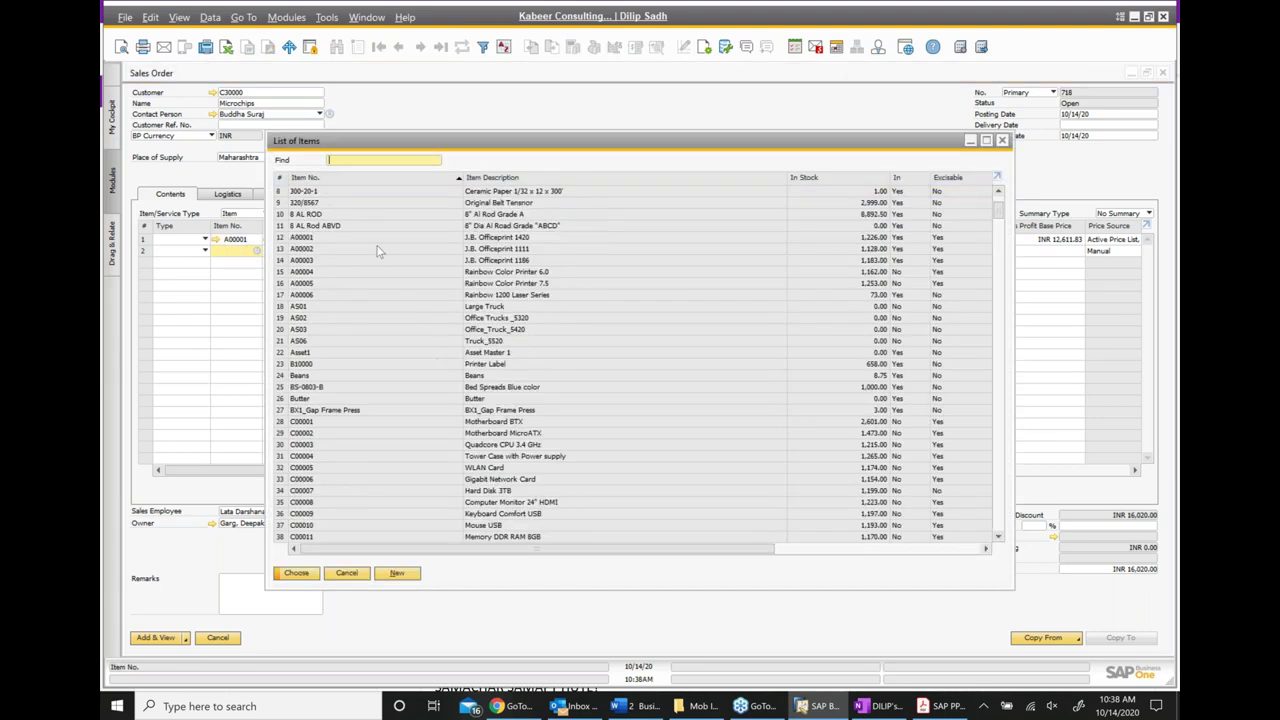
scroll(380, 293, down, 3)
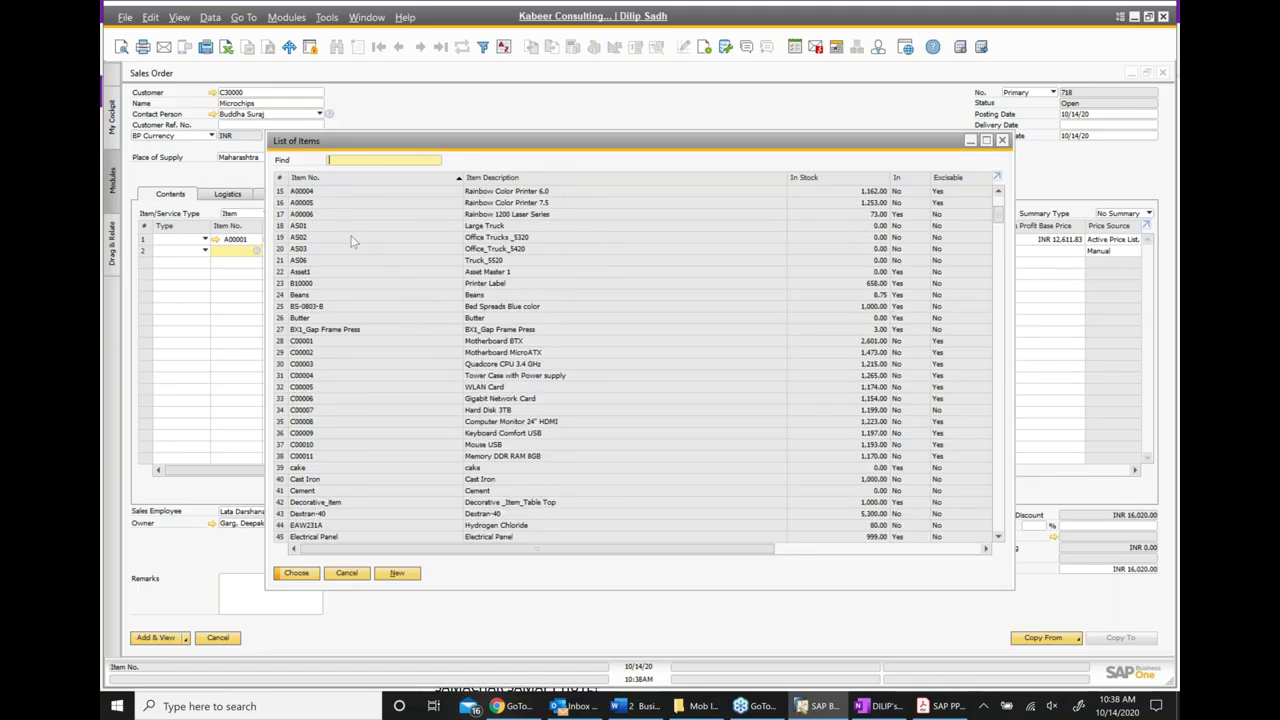
text(fig)
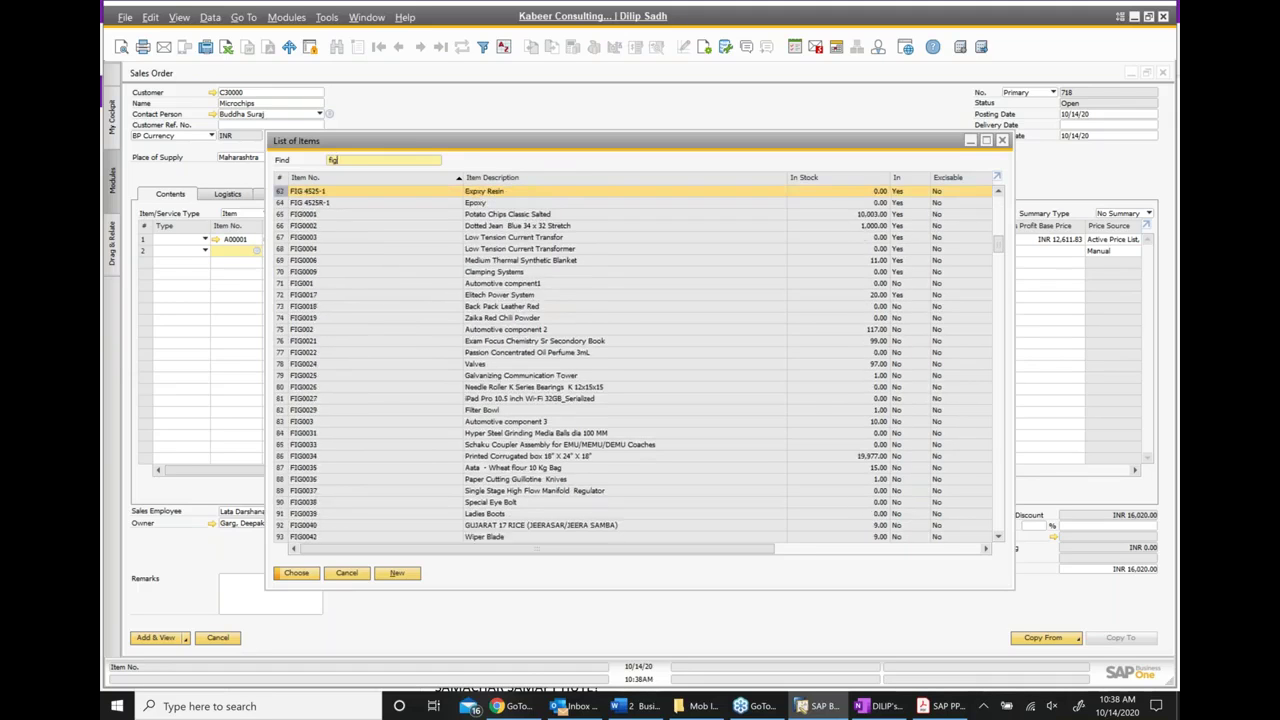
text(002)
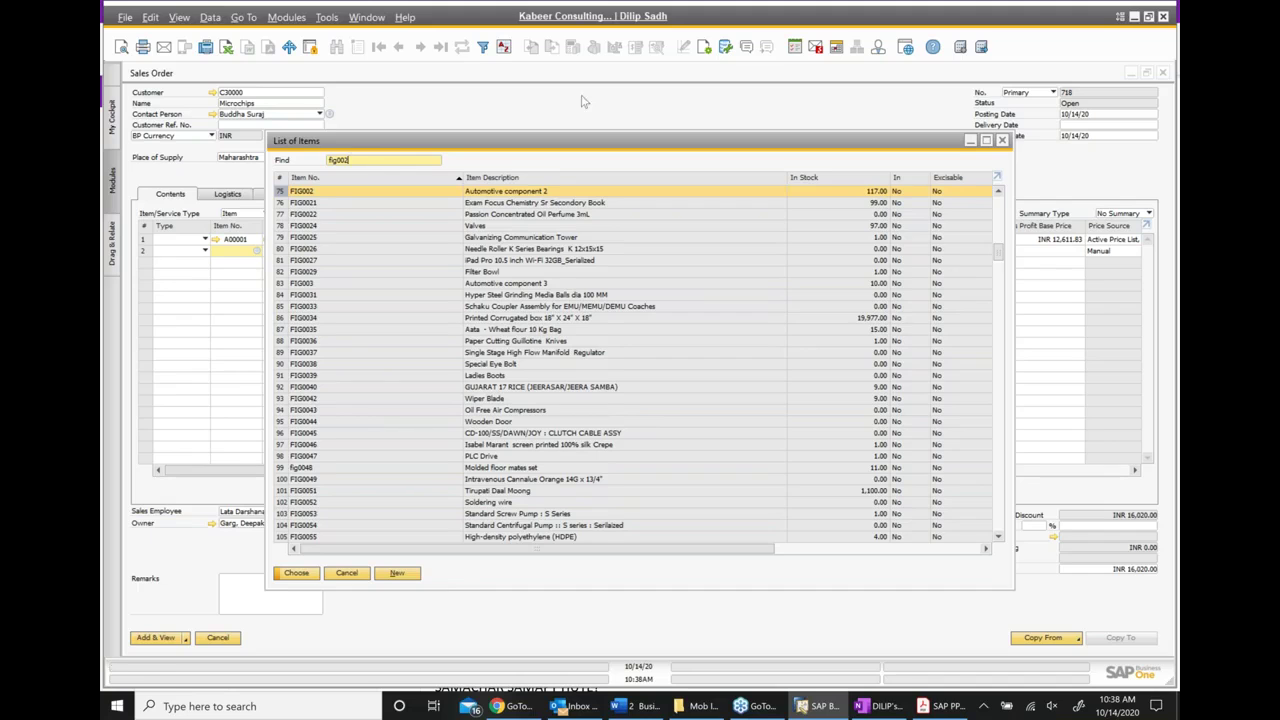
double_click(506, 195)
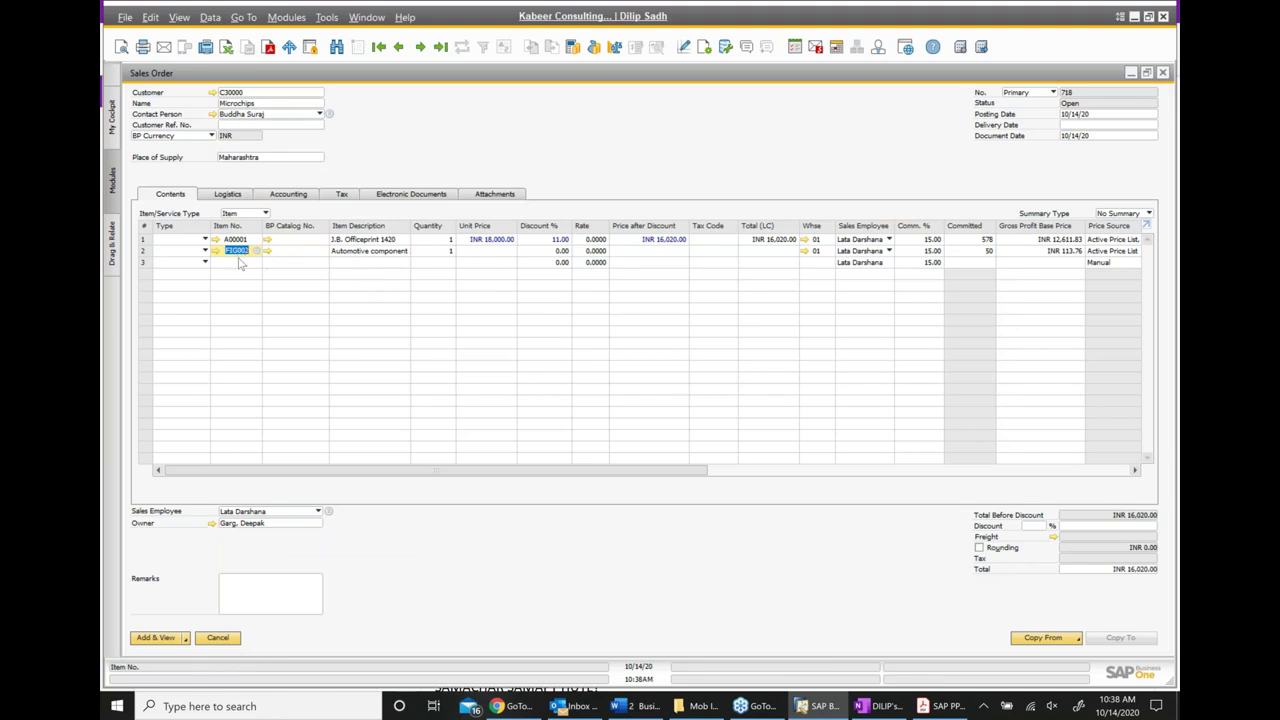
click(146, 251)
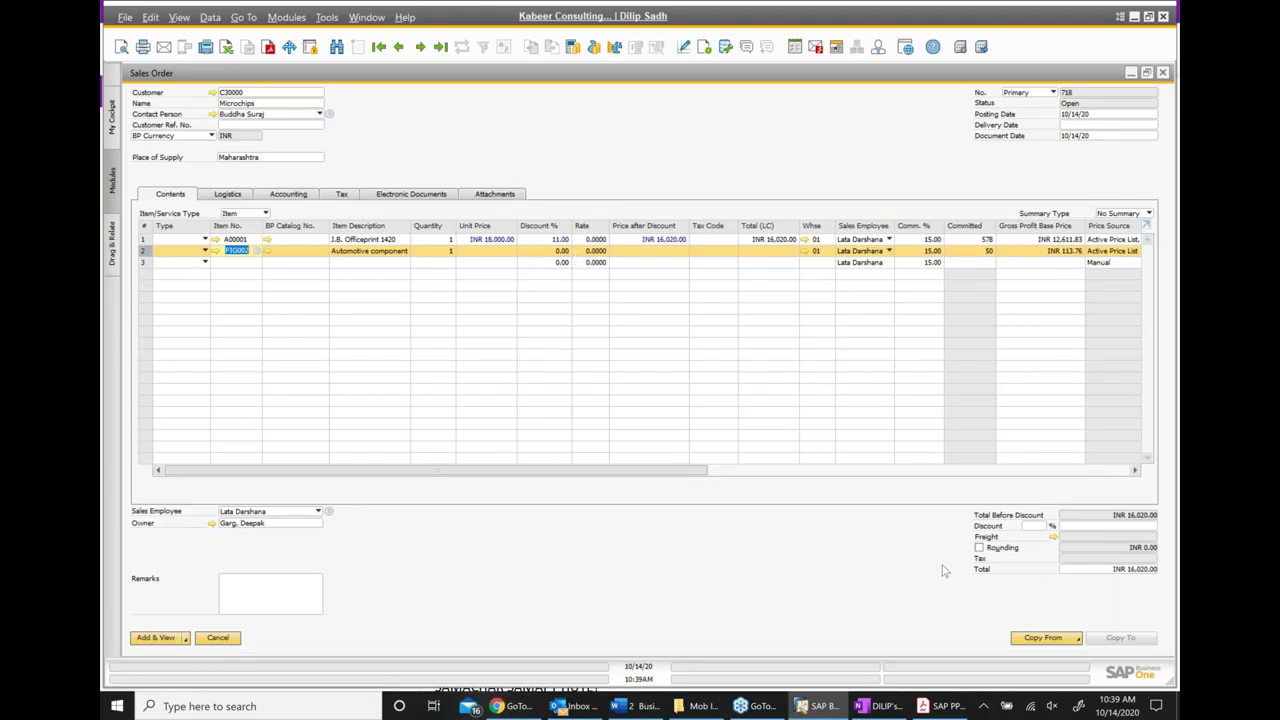
click(943, 706)
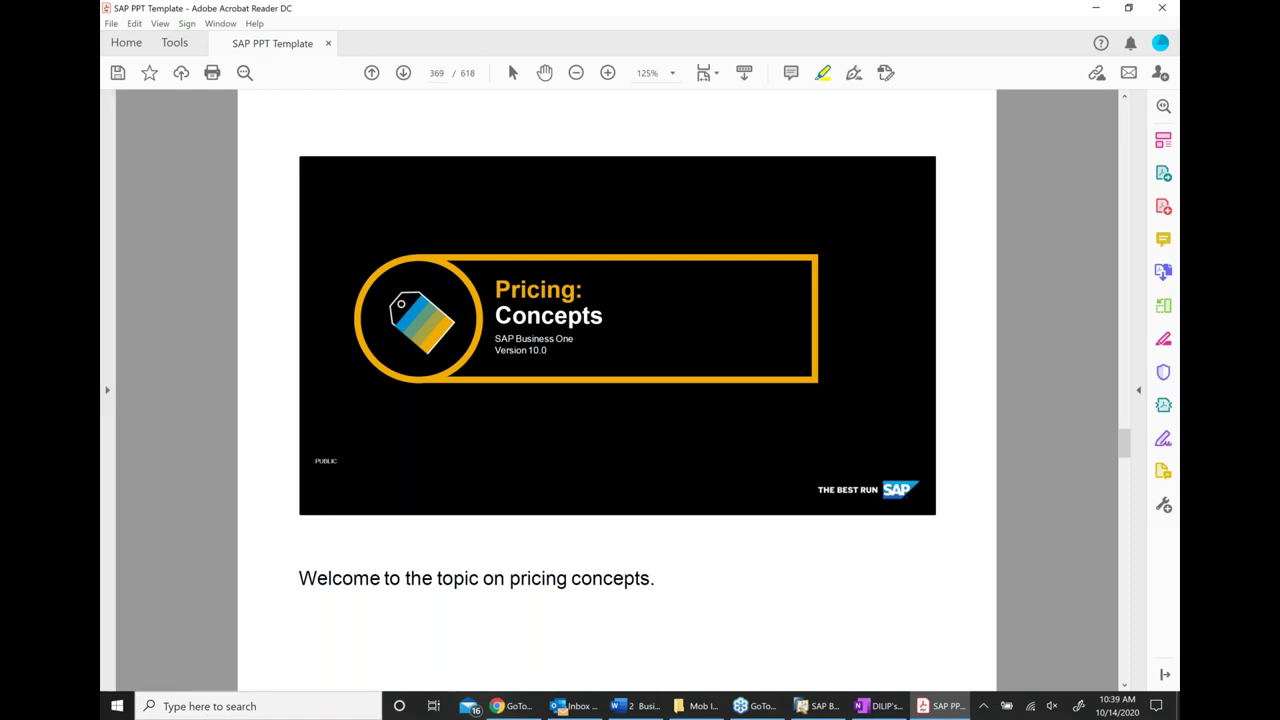
click(806, 708)
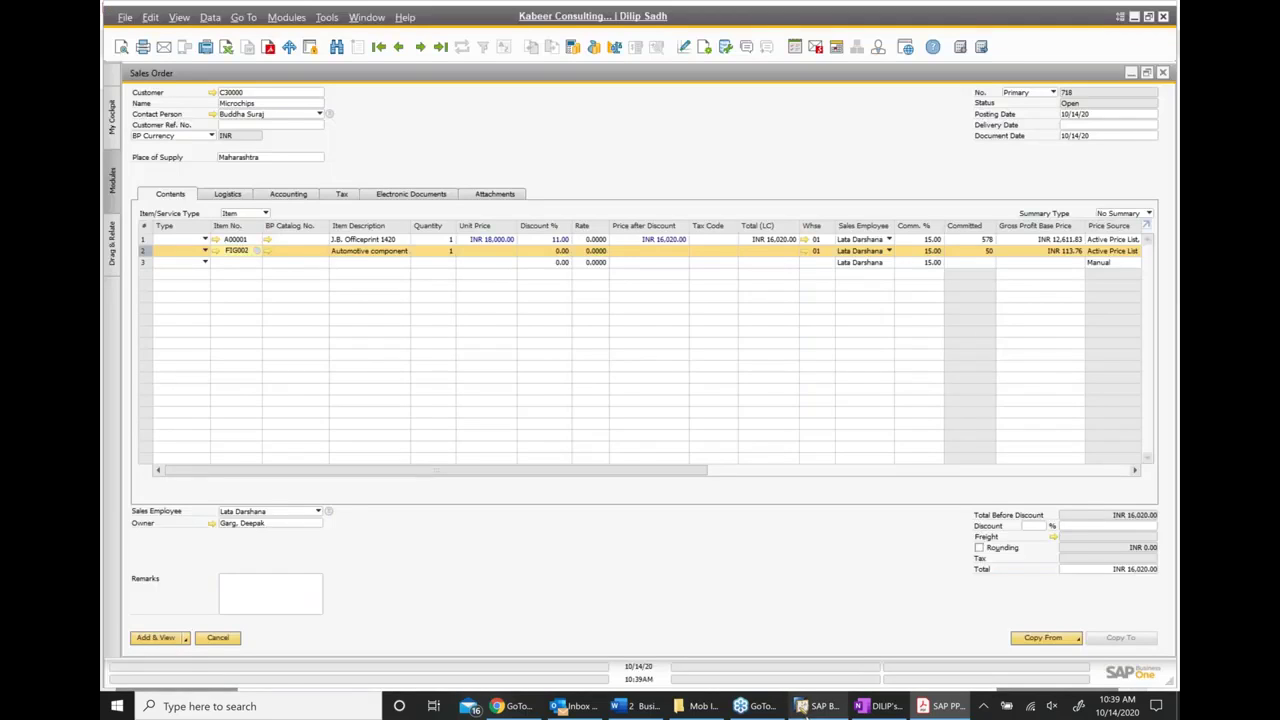
click(727, 240)
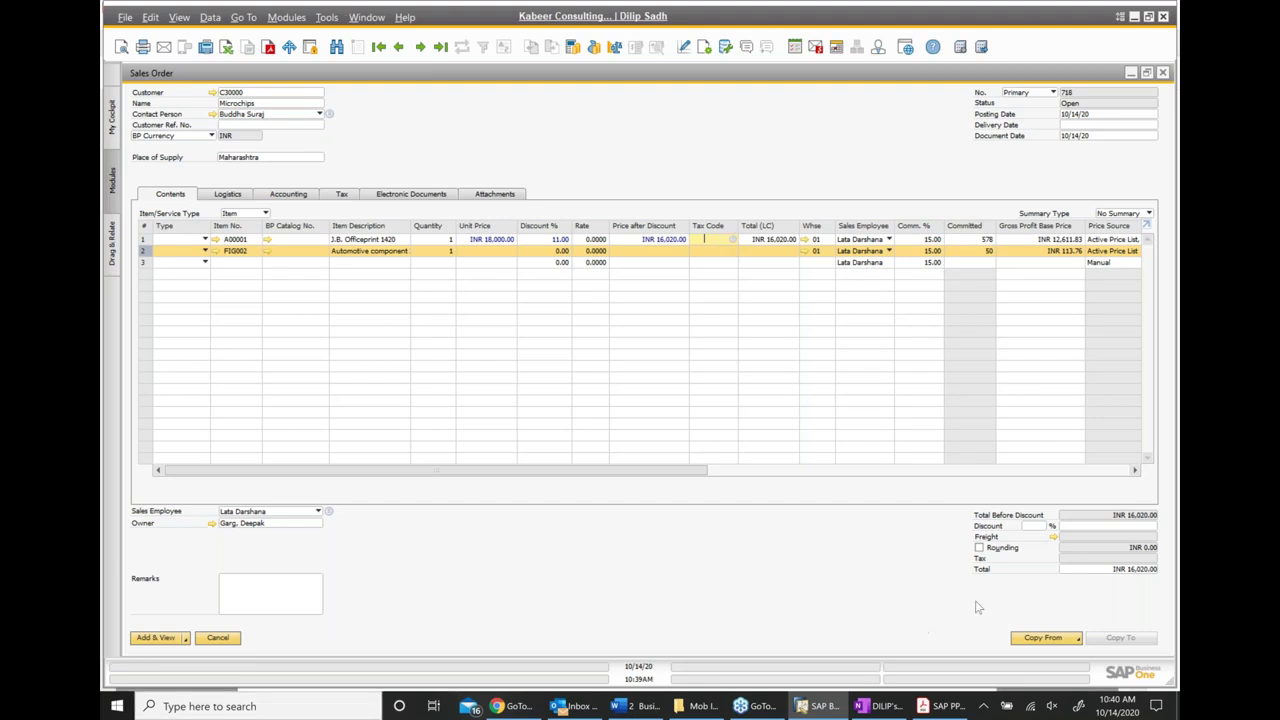
Switch to the SAP PPT Template PDF in Acrobat Reader and review the pricing topics on the Objectives slide, page 370
click(928, 710)
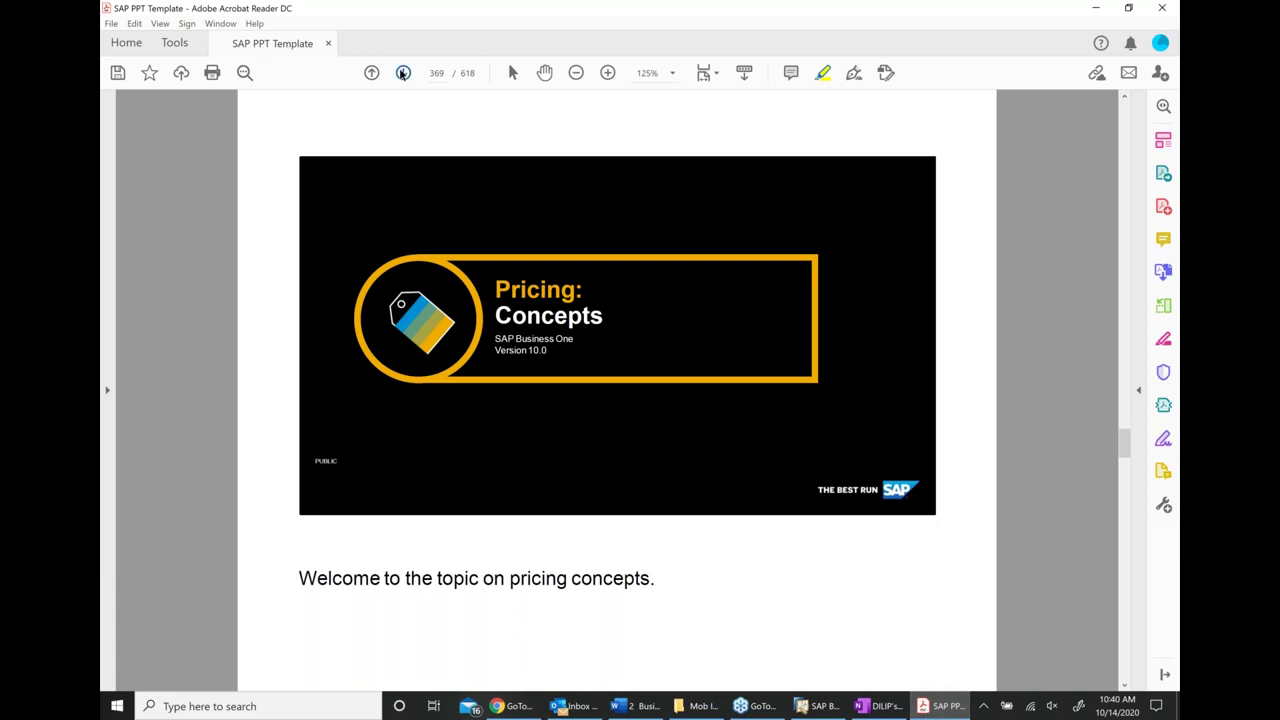
click(403, 72)
scroll(778, 469, down, 2)
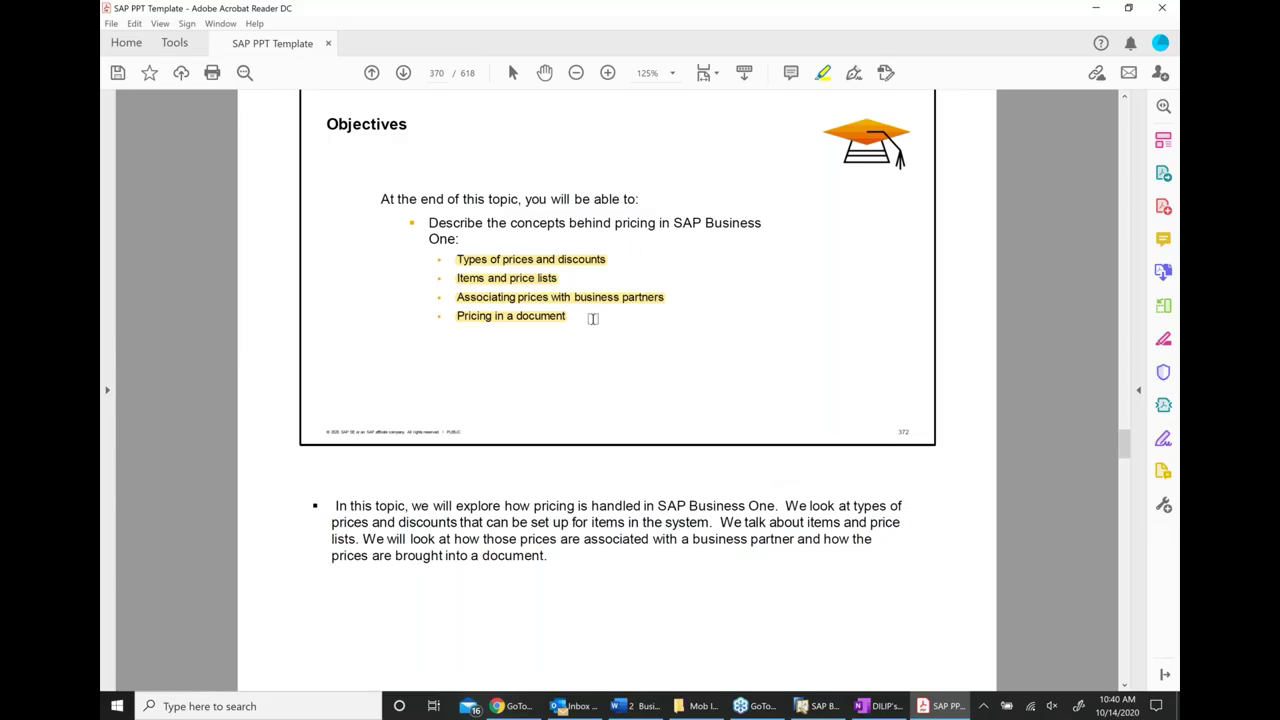
click(519, 262)
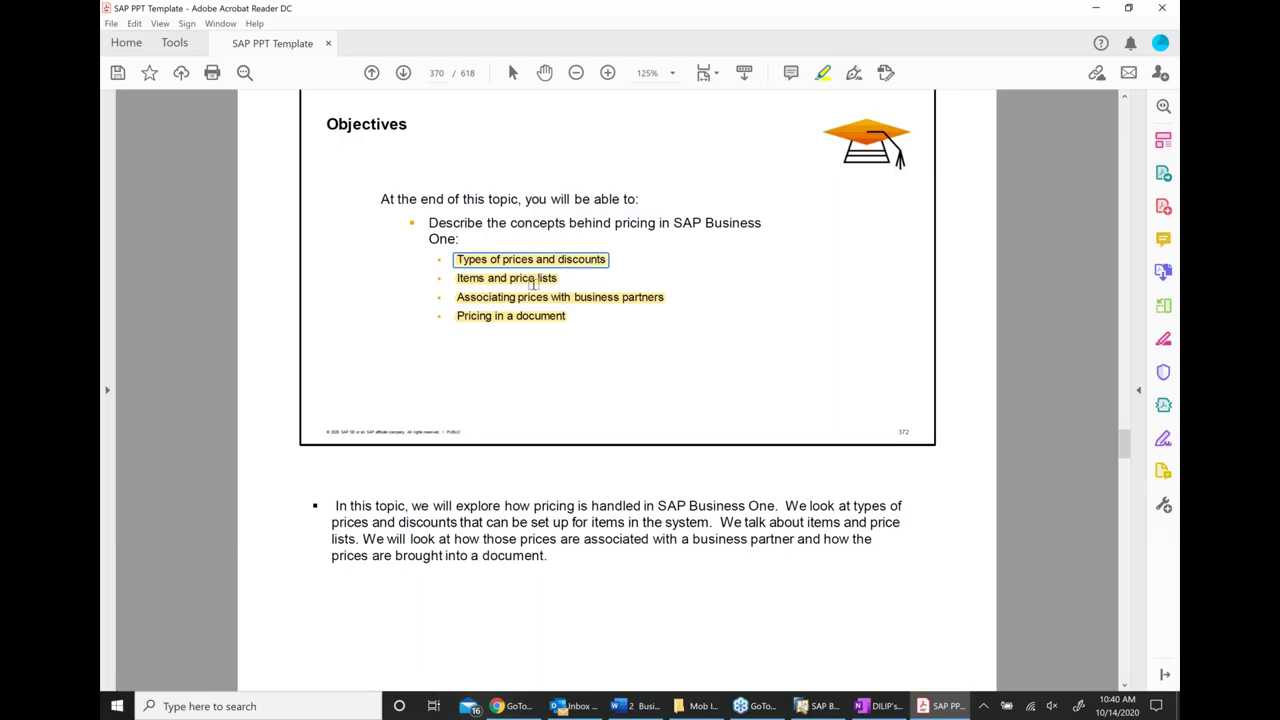
click(534, 280)
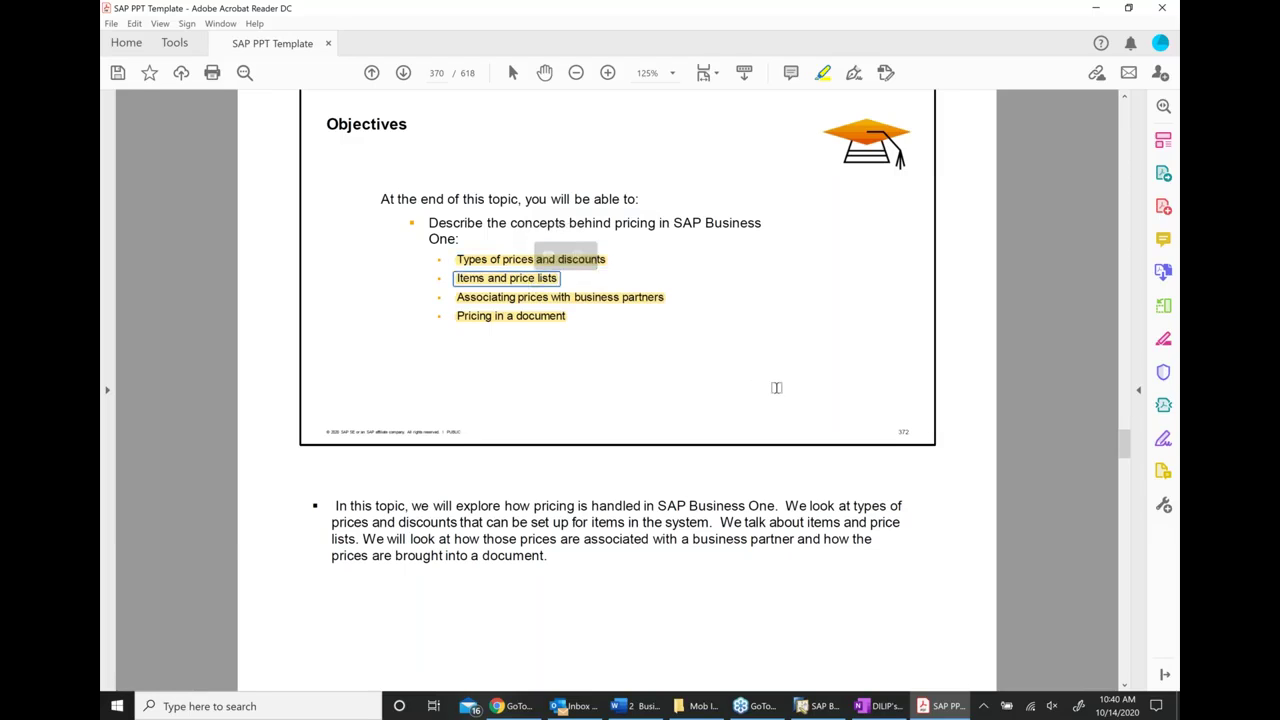
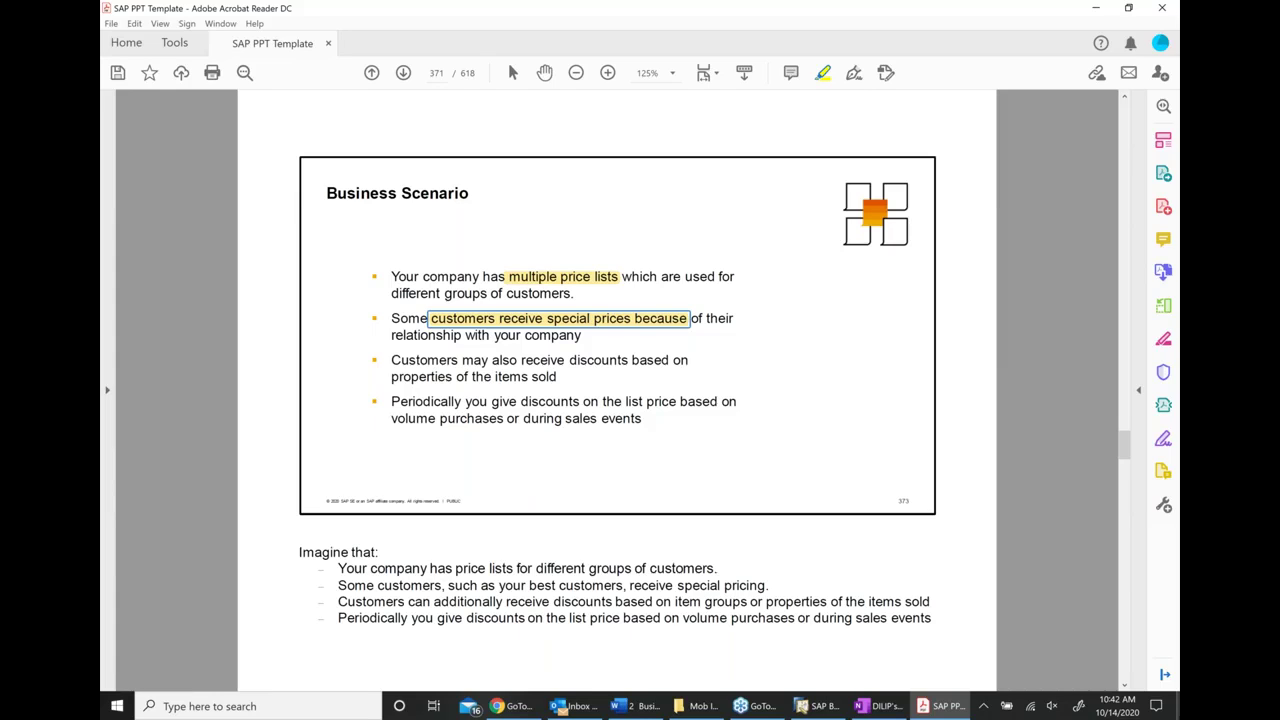
Highlight "discounts based" and "properties" on the Business Scenario slide, and advance to the Pricing in Business One slide
drag(570, 358, 670, 362)
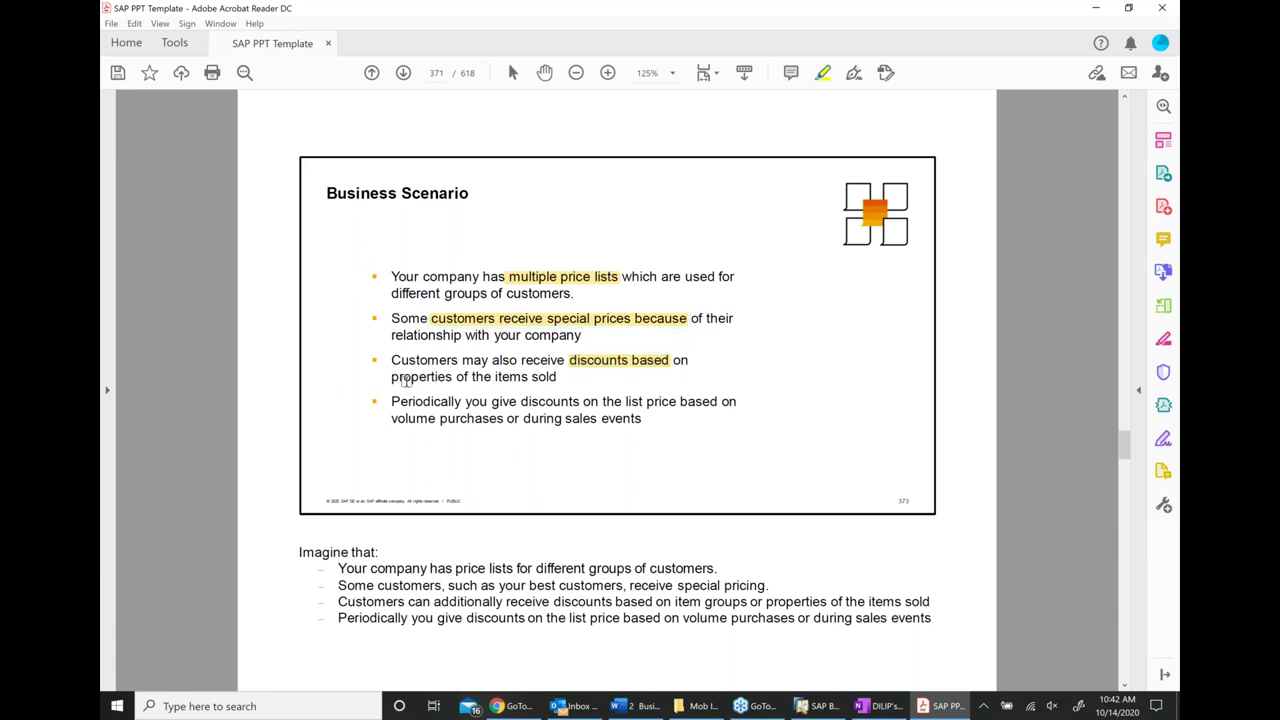
drag(391, 377, 456, 377)
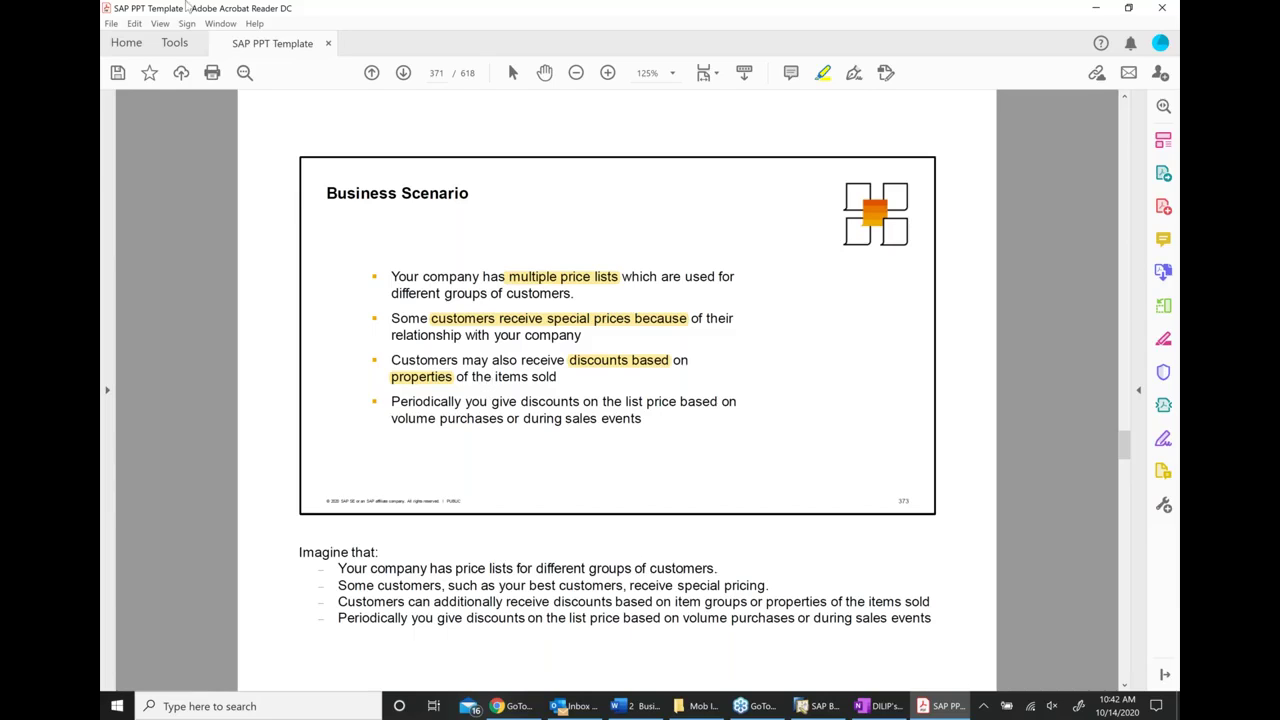
click(402, 73)
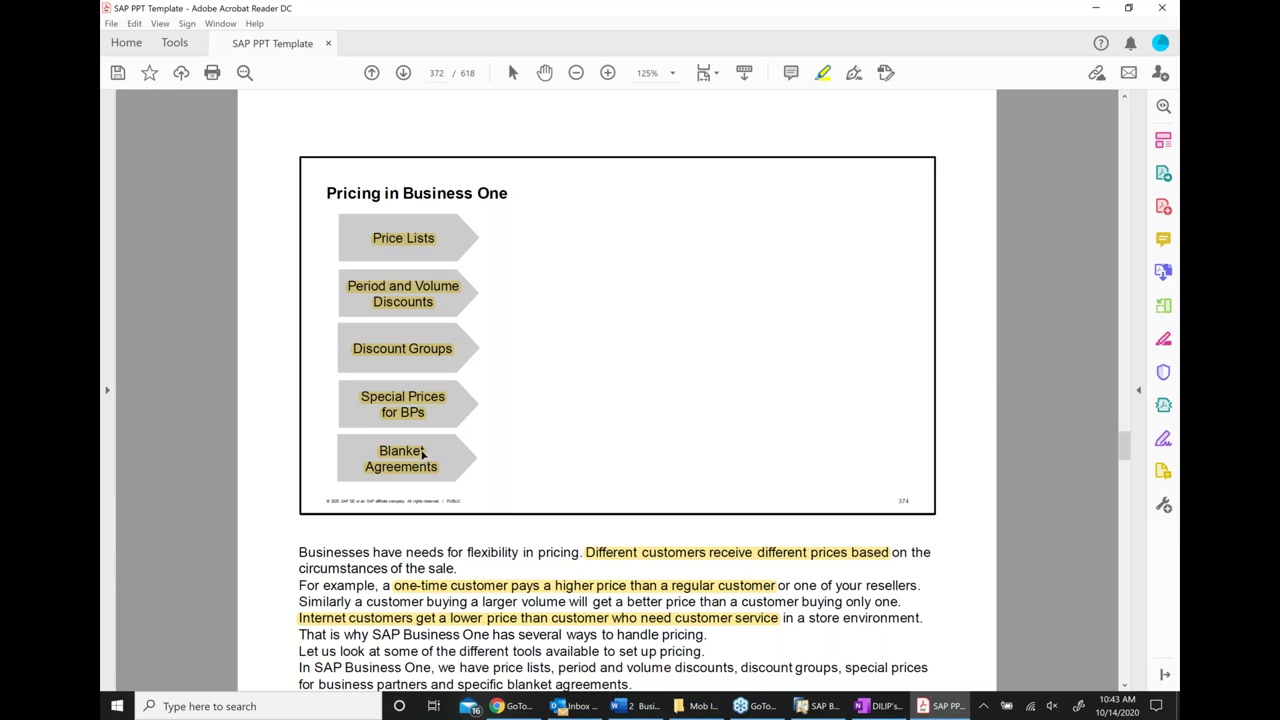
Switch to SAP Business One and close the Microchips sales order without saving it
click(820, 706)
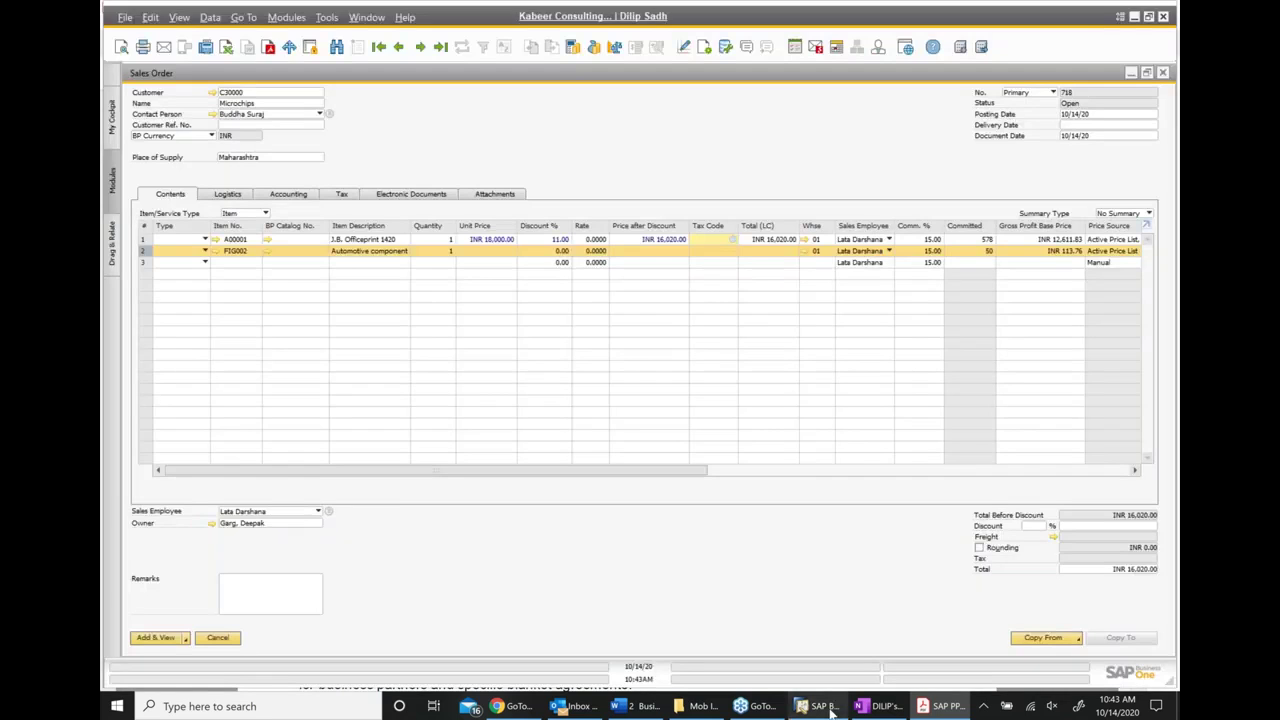
click(1162, 73)
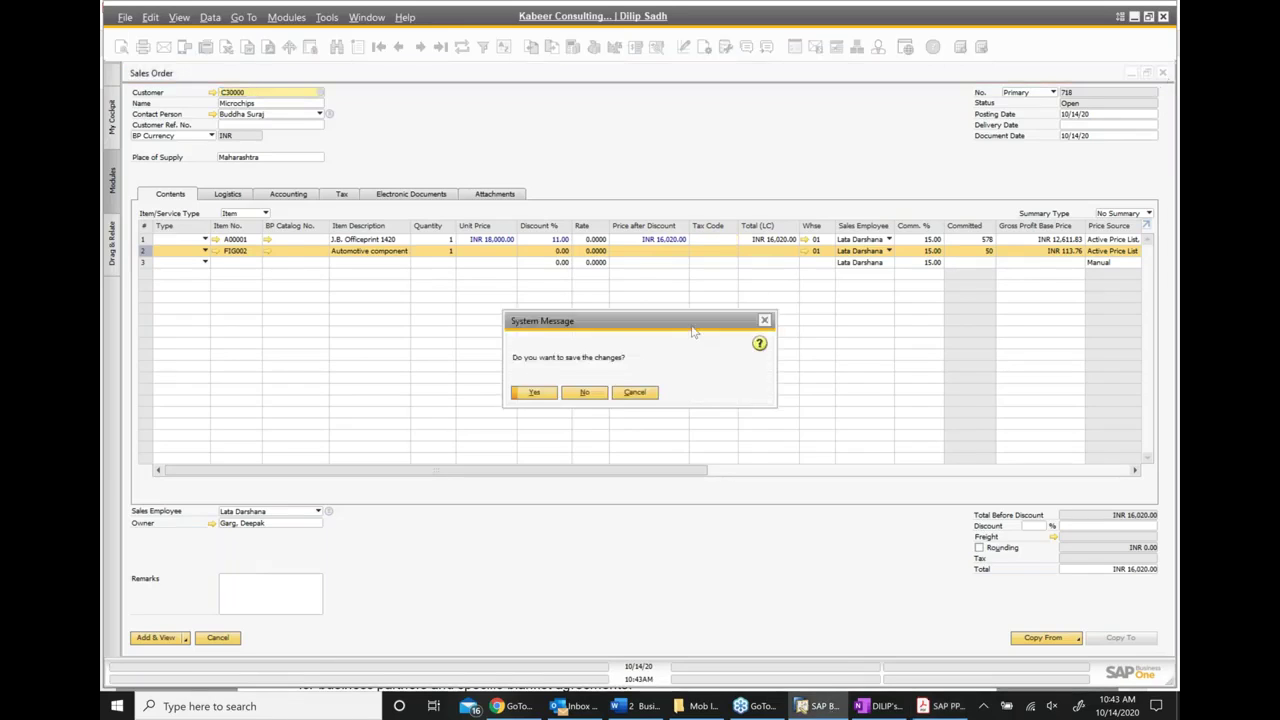
click(586, 393)
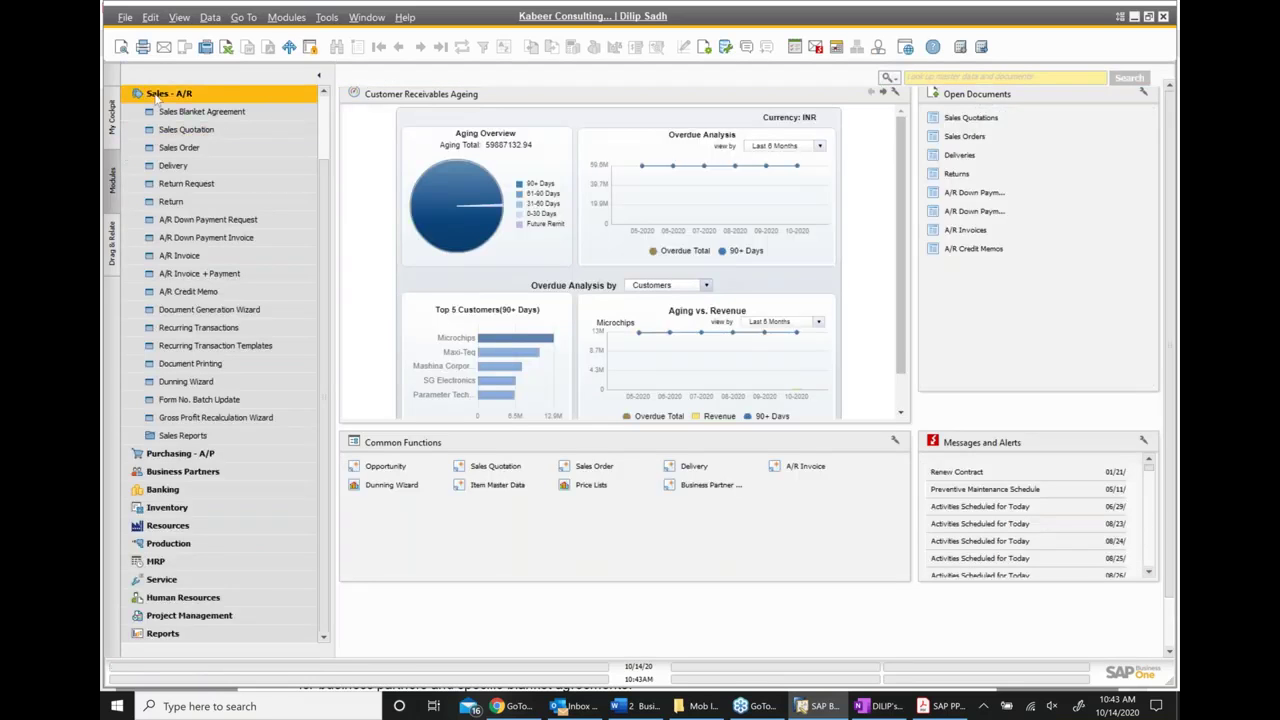
Collapse the Sales - A/R module and expand the Price Lists folder of the Inventory module
click(165, 97)
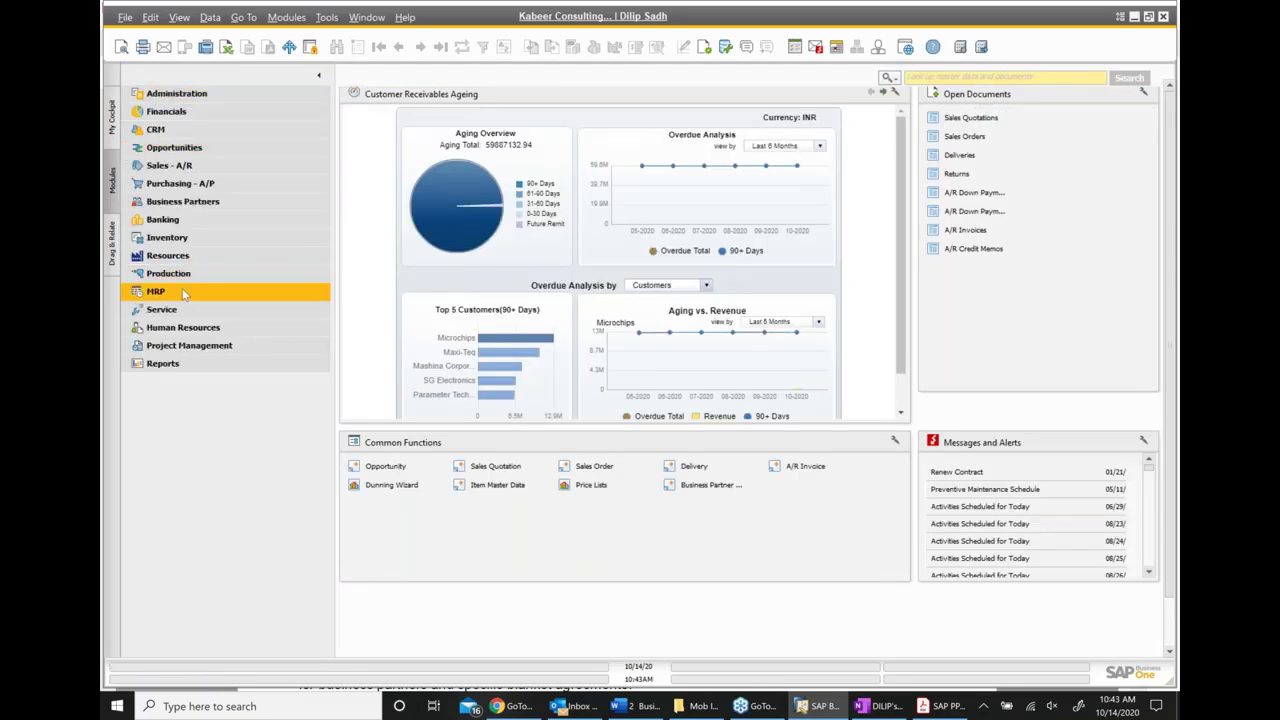
click(178, 241)
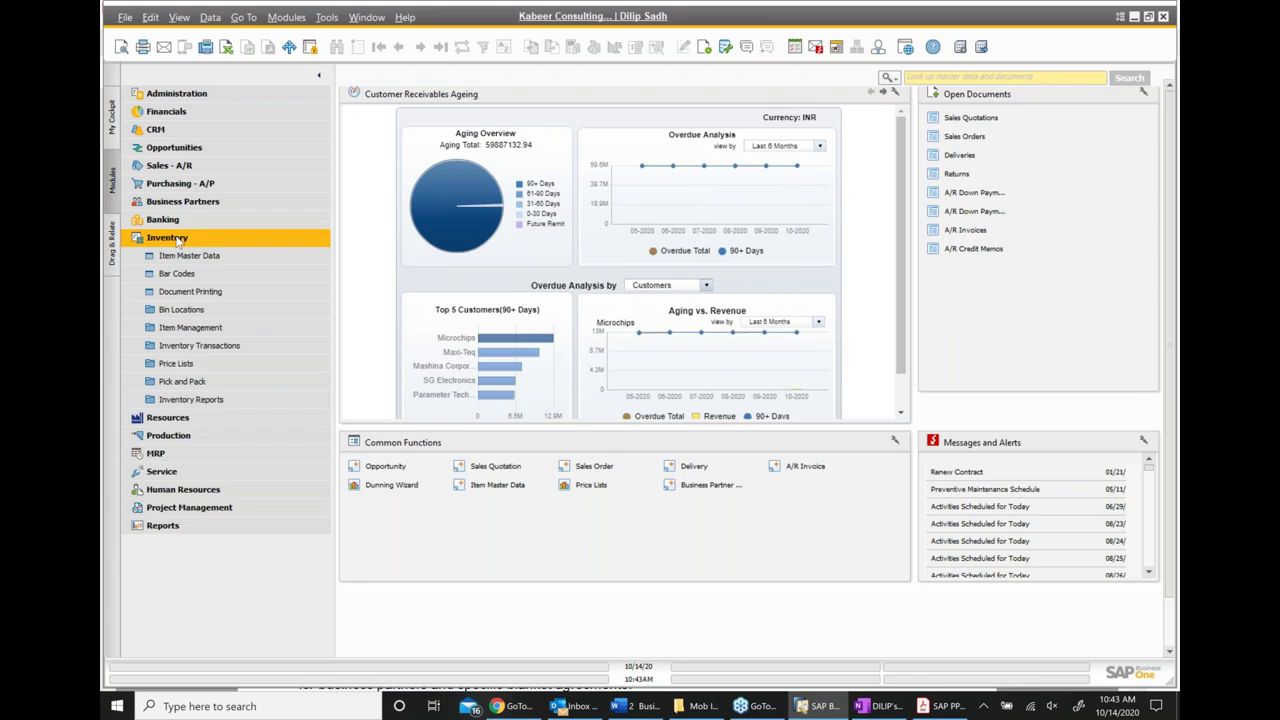
click(176, 364)
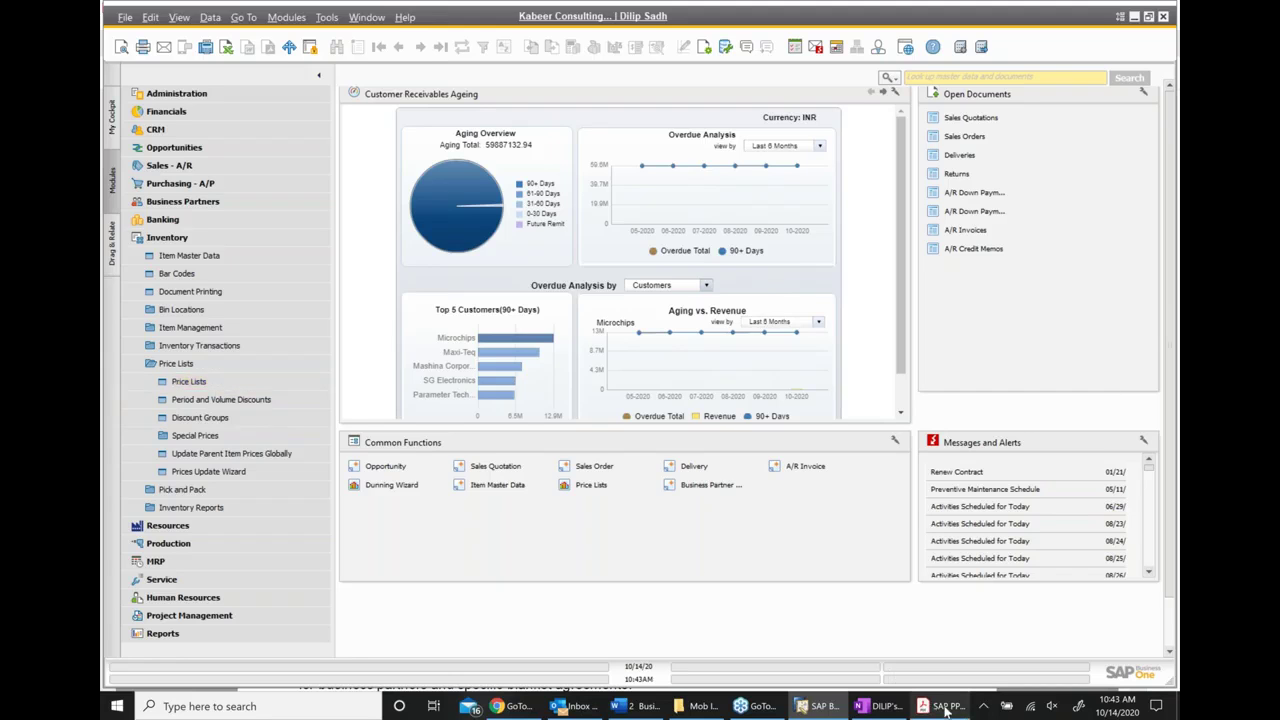
Compare the pricing methods on the PDF's Pricing in Business One slide with the Price Lists entries in SAP Business One's Inventory module
drag(945, 710, 878, 710)
click(878, 710)
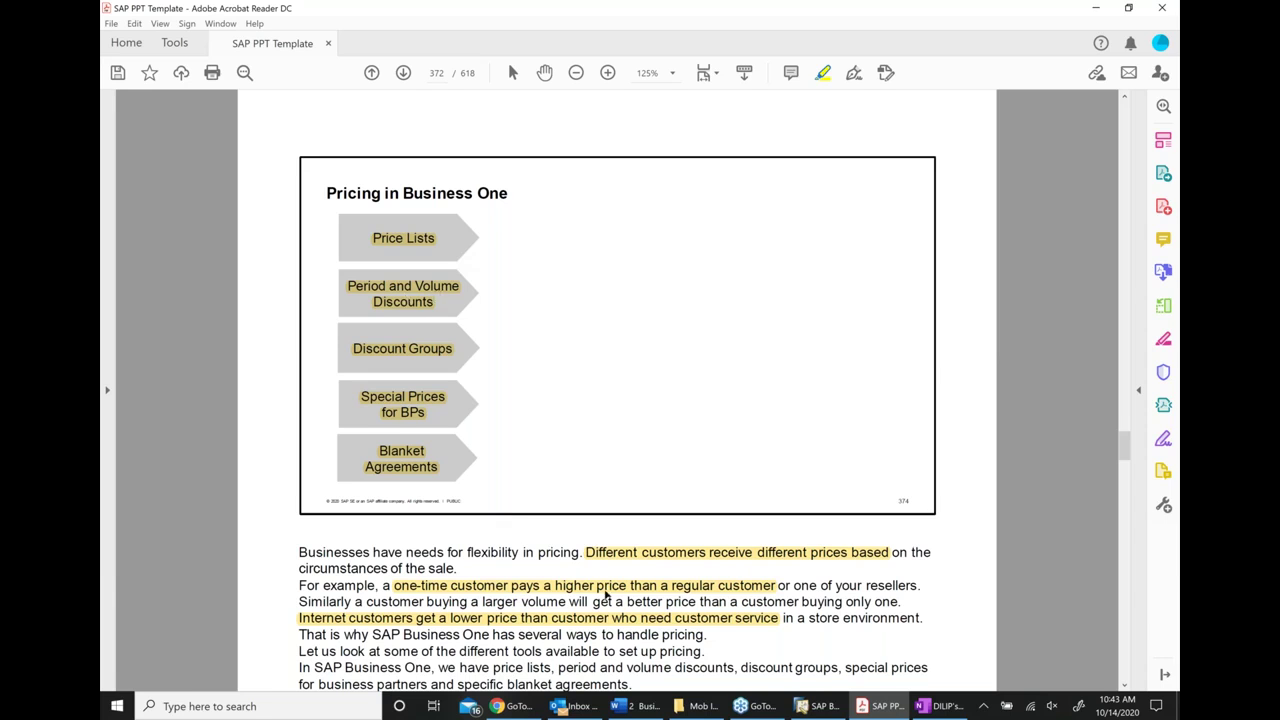
click(812, 710)
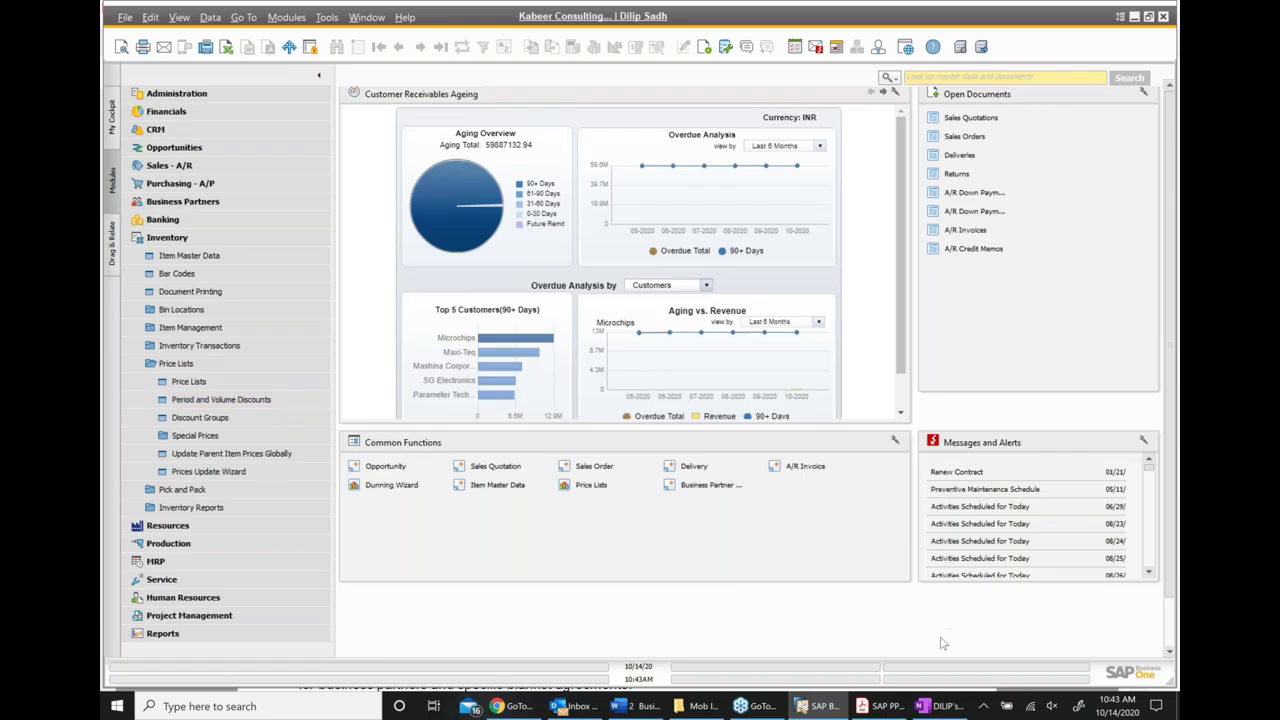
click(880, 706)
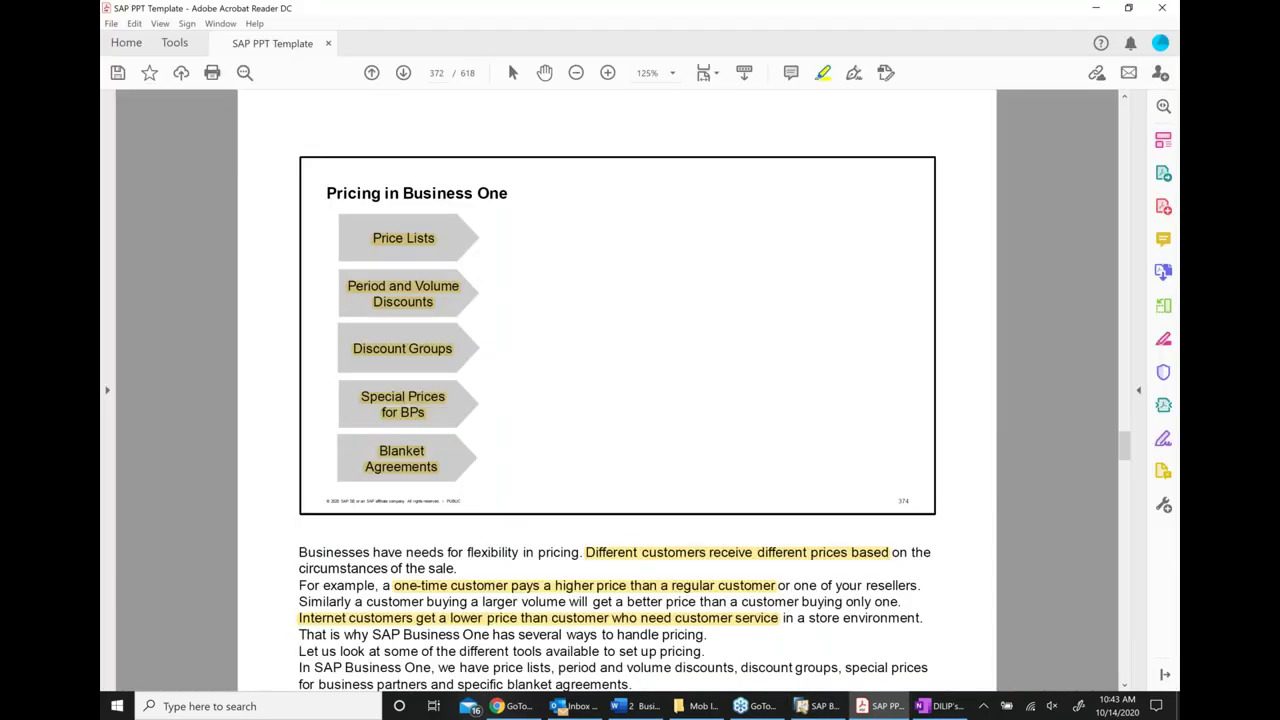
click(819, 707)
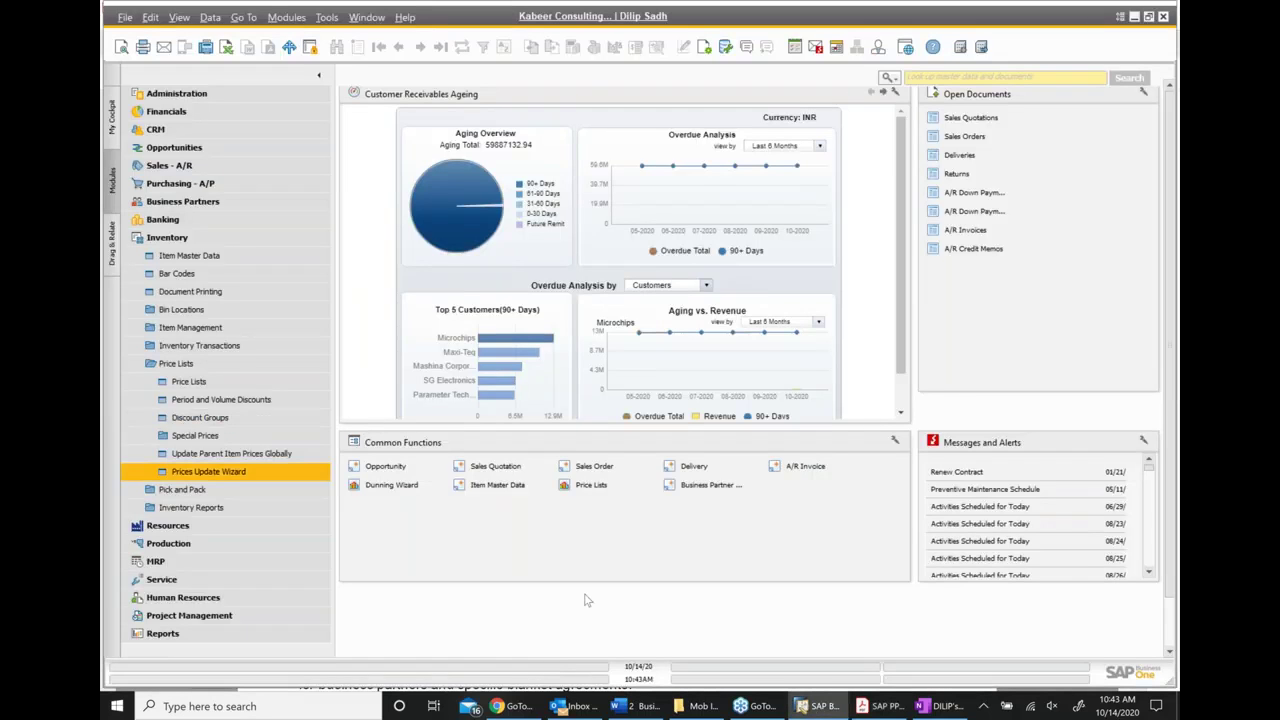
click(882, 703)
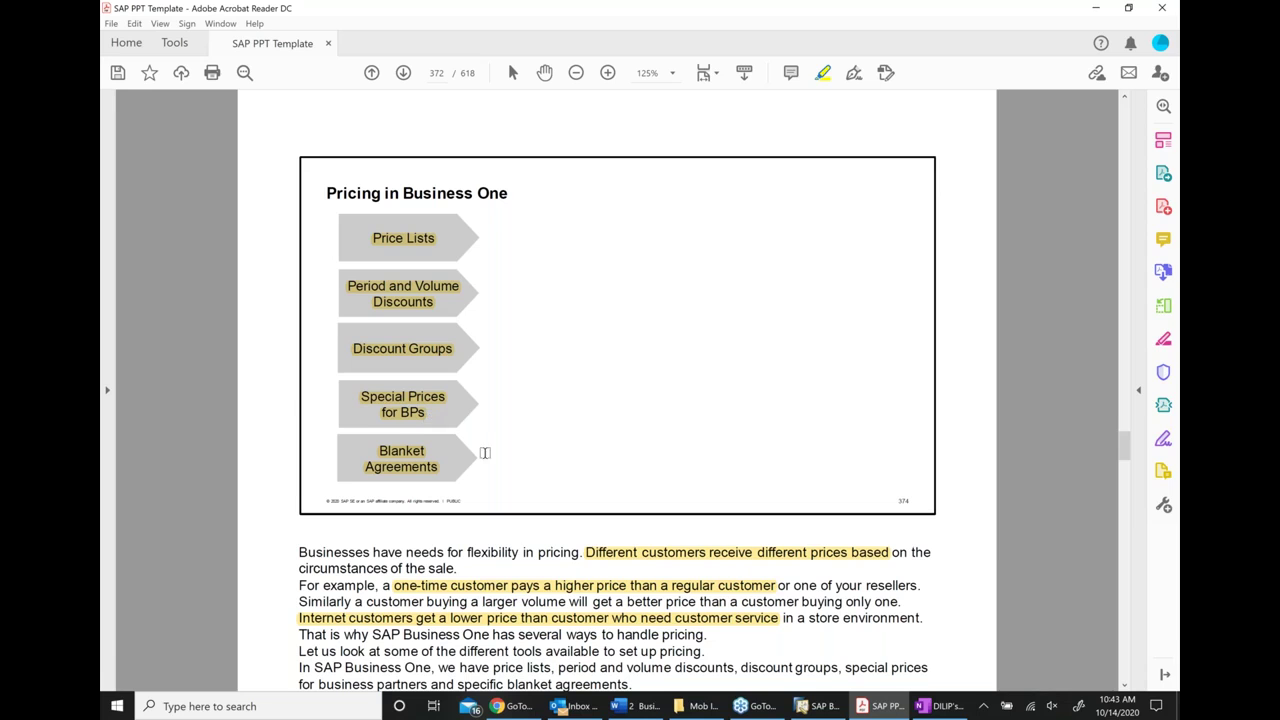
click(818, 706)
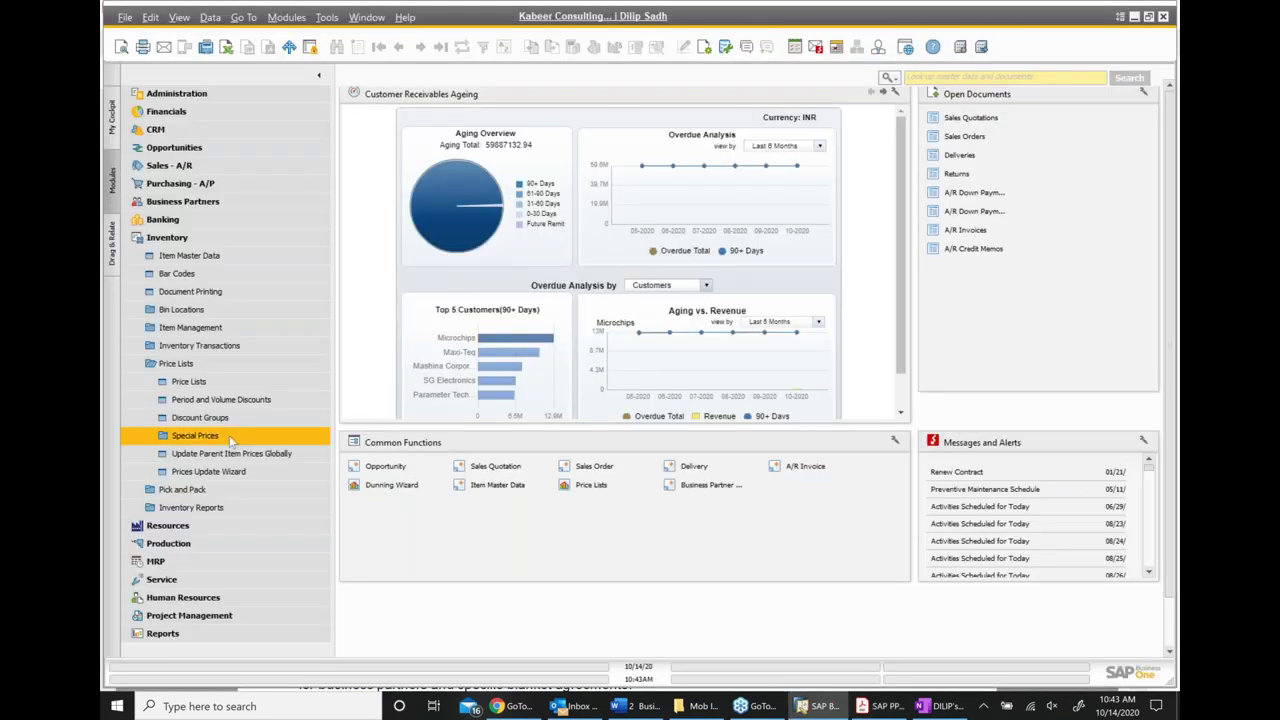
click(885, 706)
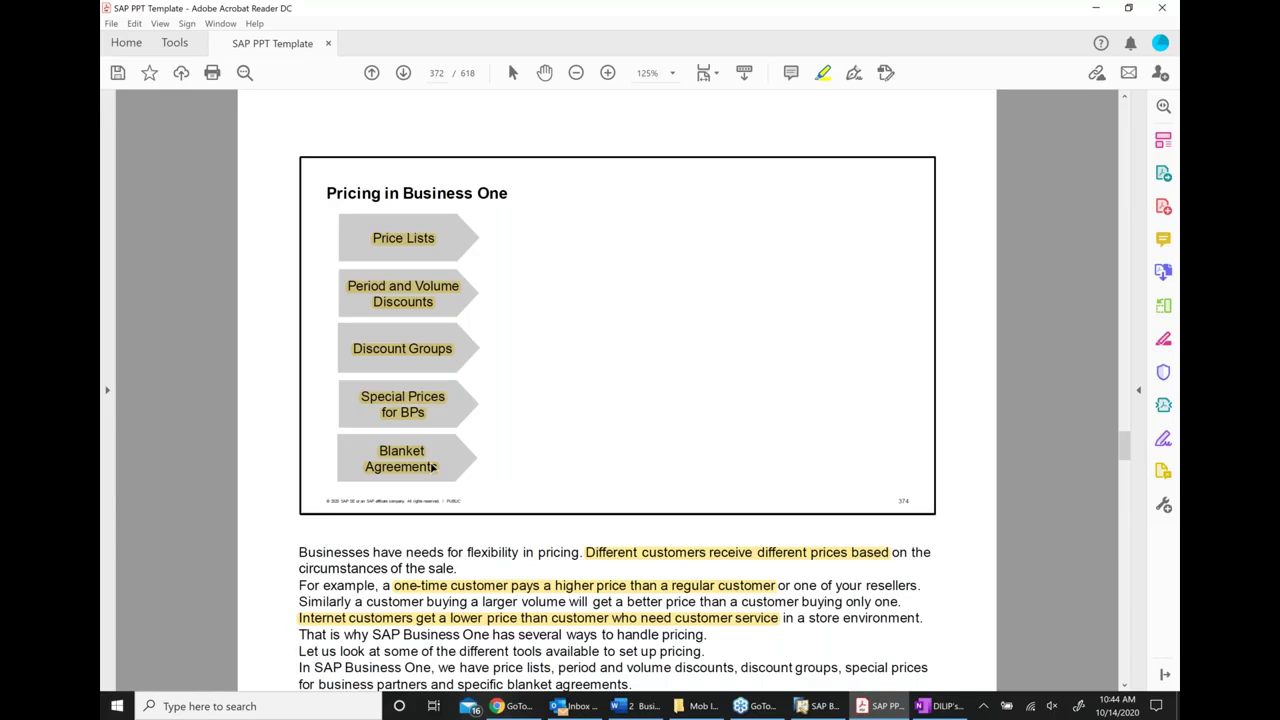
Switch to SAP Business One and locate the blanket agreement entries in the Sales - A/R and Purchasing - A/P modules
click(824, 706)
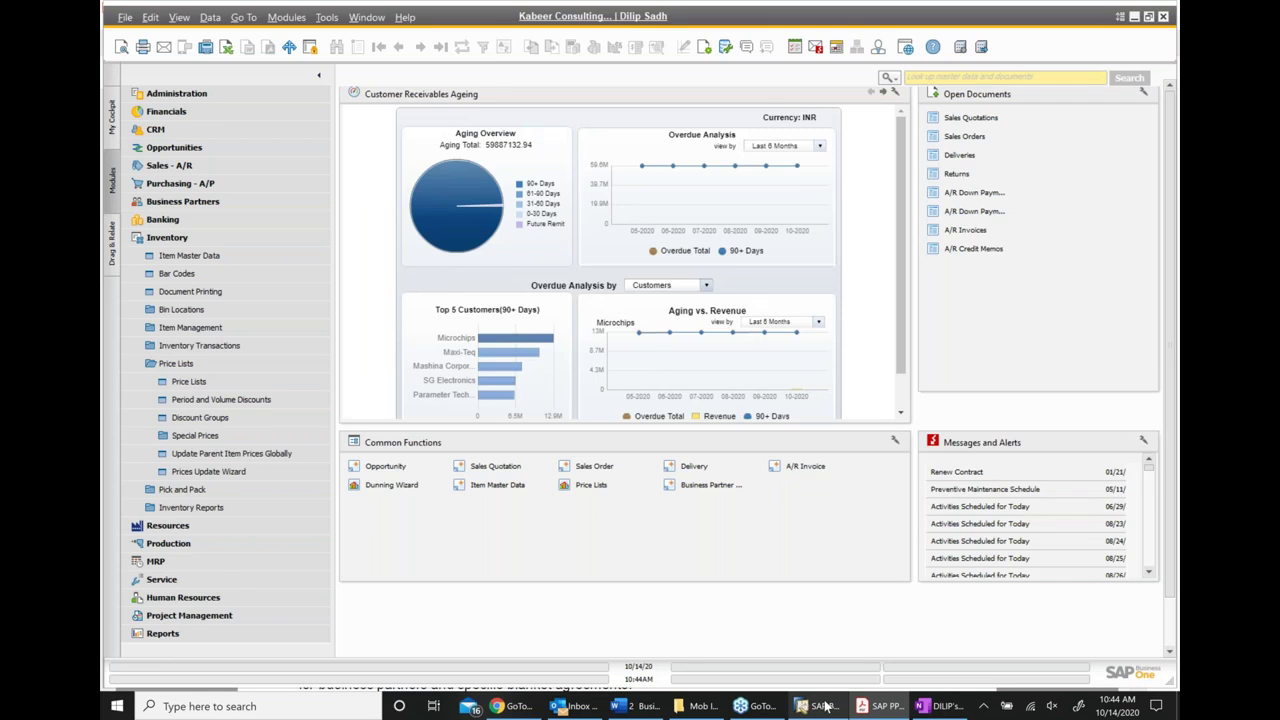
click(196, 166)
scroll(243, 220, up, 1)
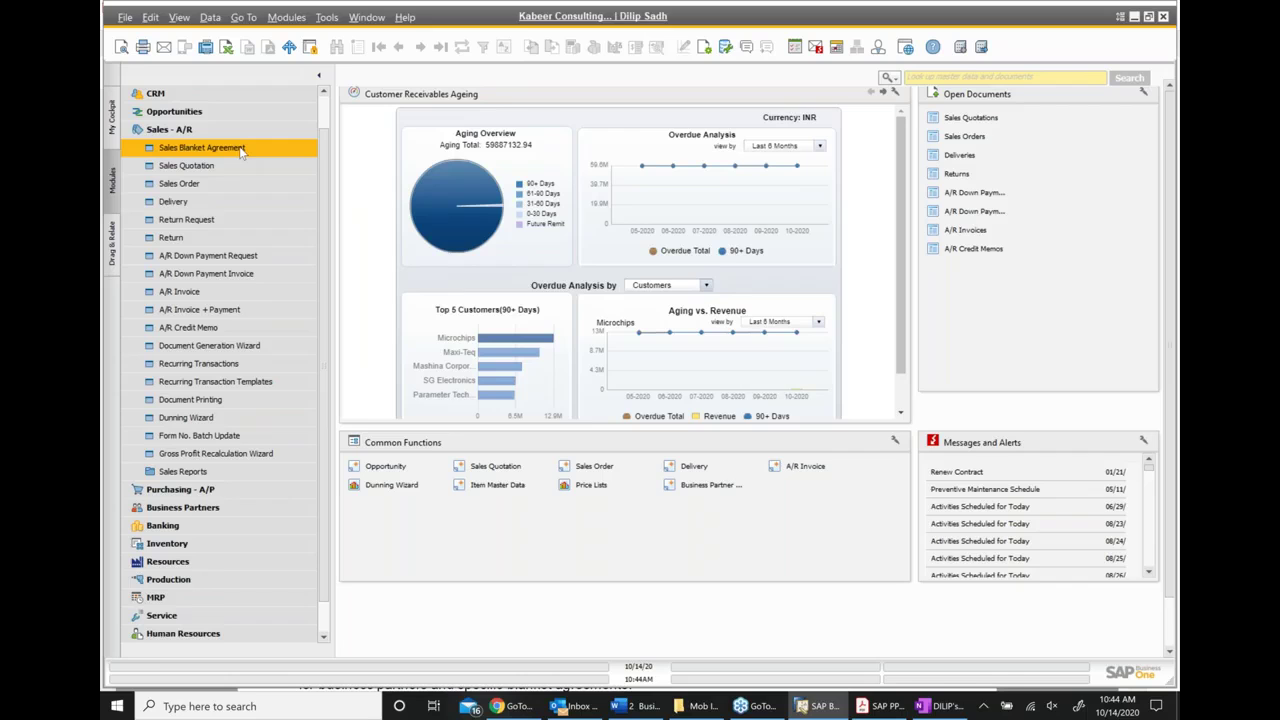
click(180, 130)
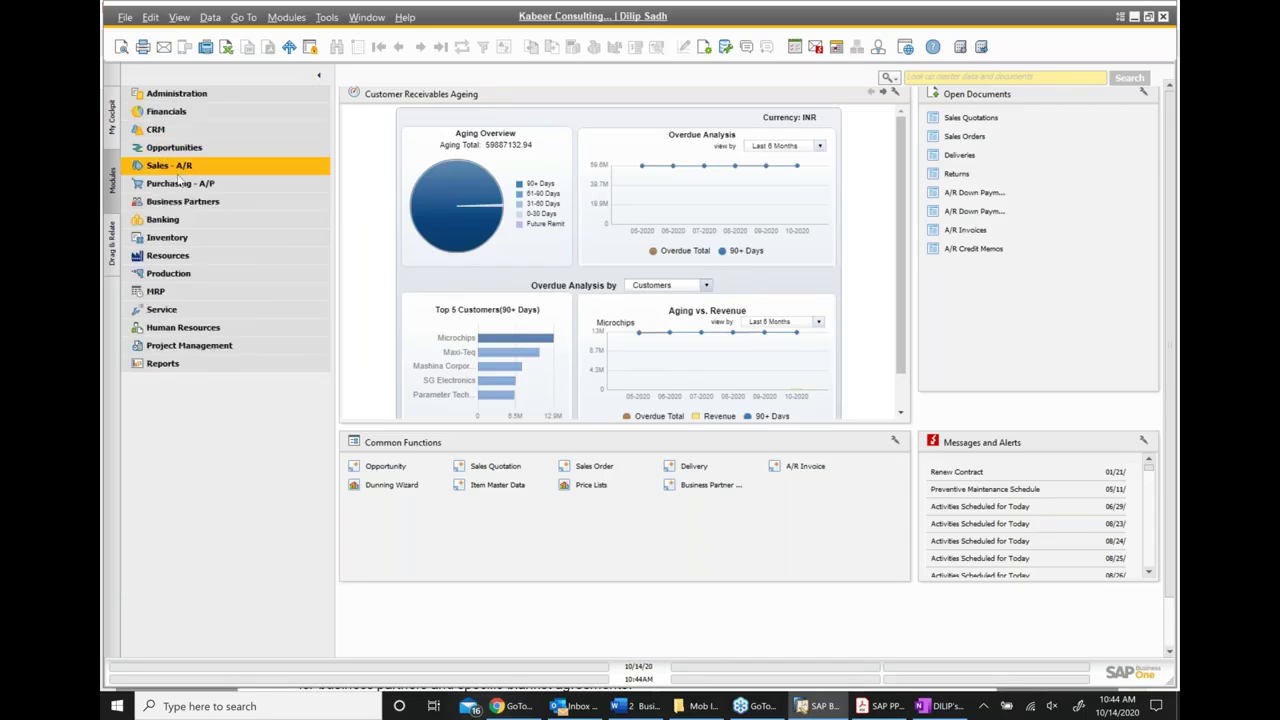
click(177, 187)
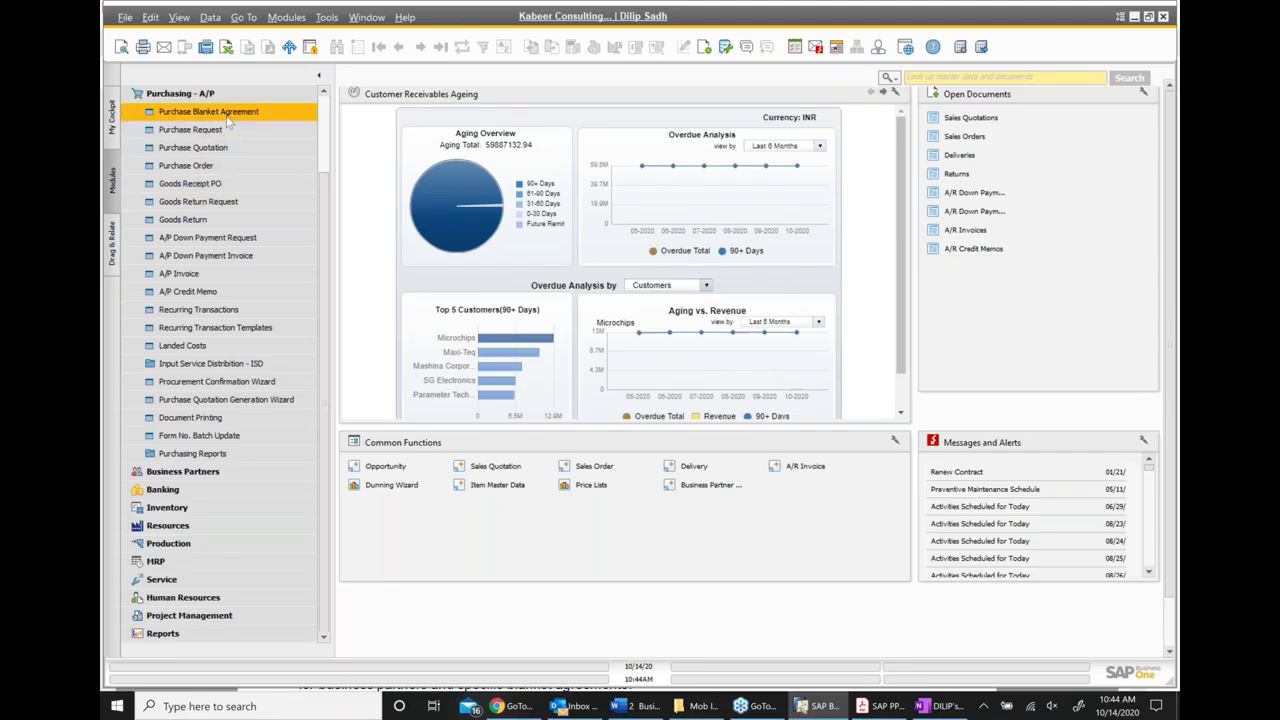
scroll(228, 120, up, 1)
scroll(228, 121, up, 1)
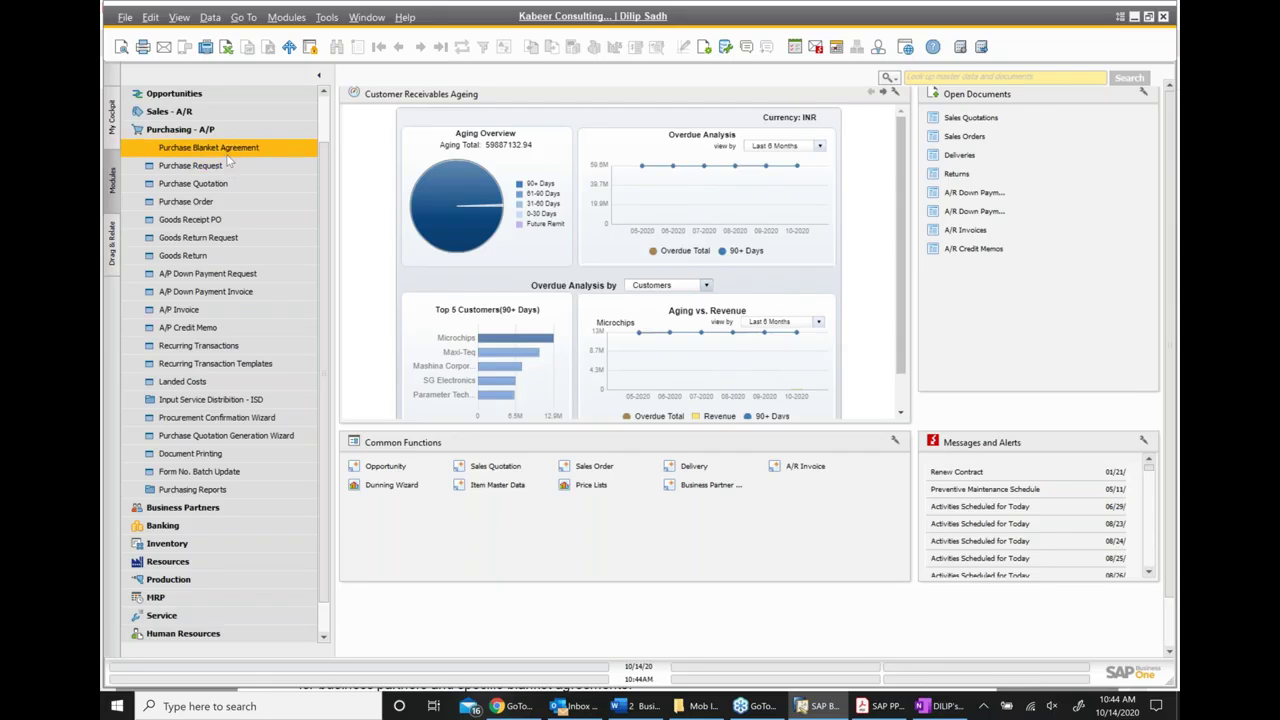
click(180, 130)
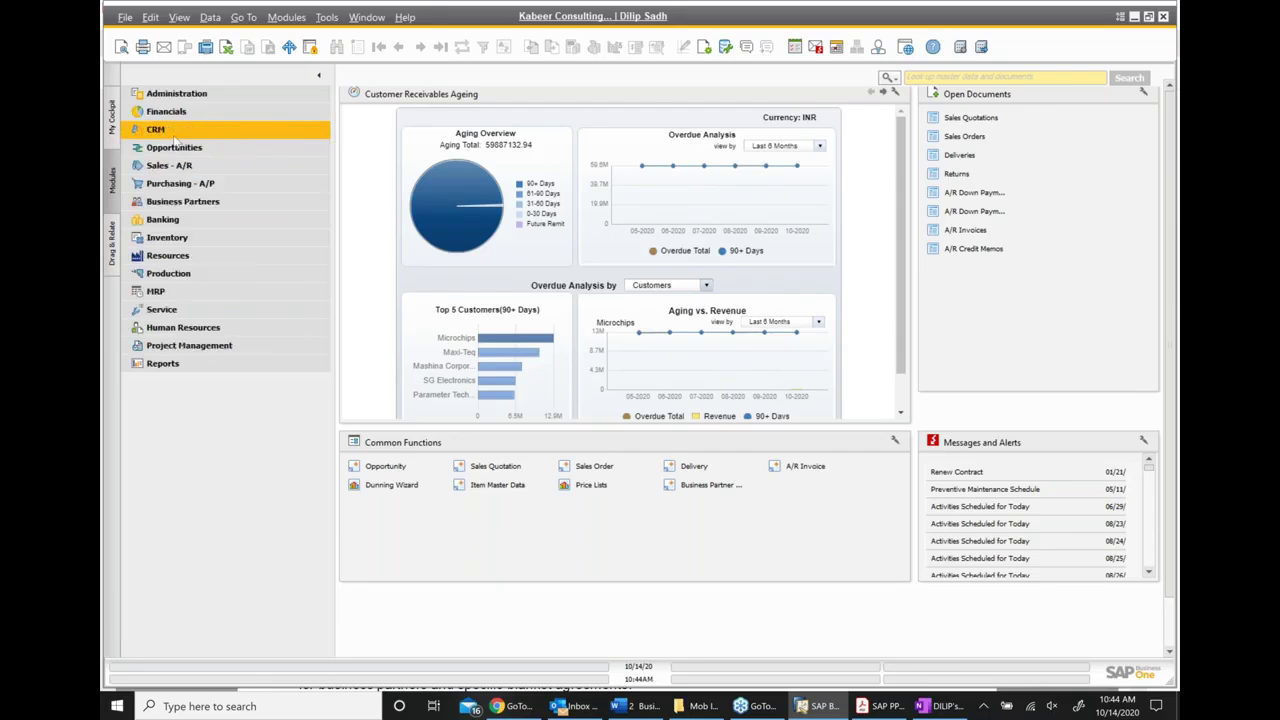
click(185, 163)
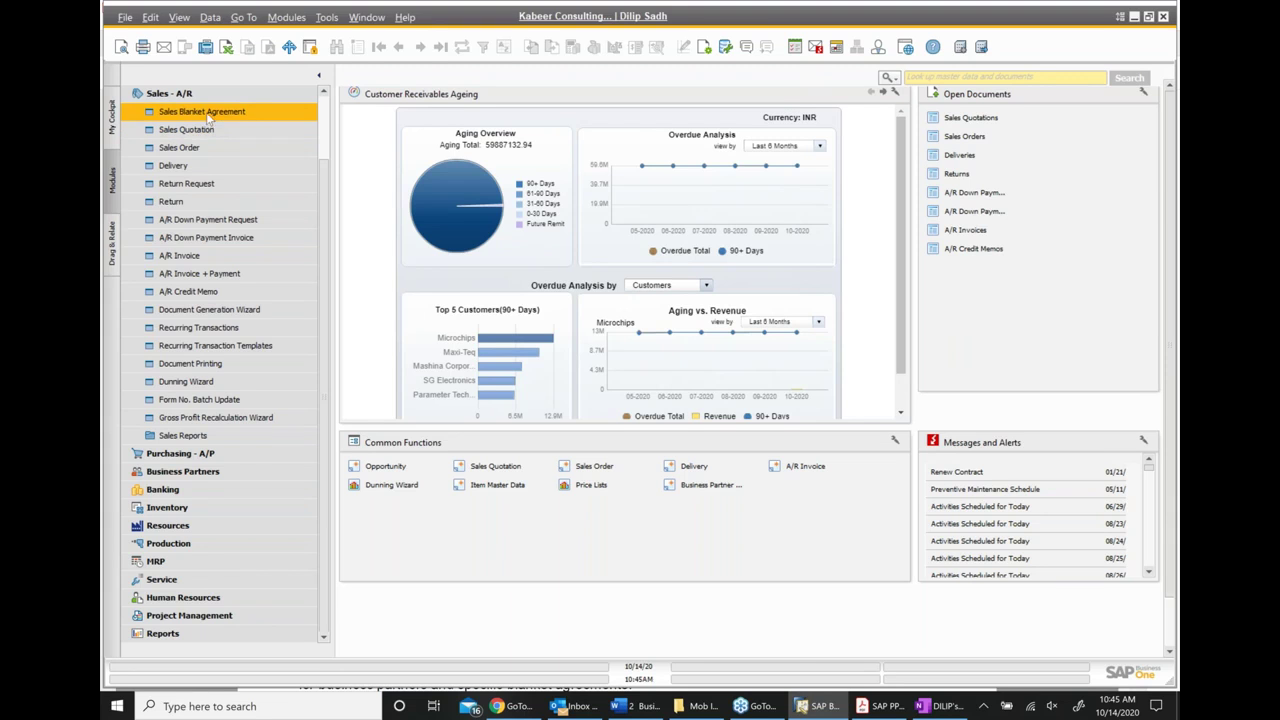
Switch to the PDF in Acrobat Reader, review the Price Lists slide on page 373, and return to SAP Business One
click(883, 706)
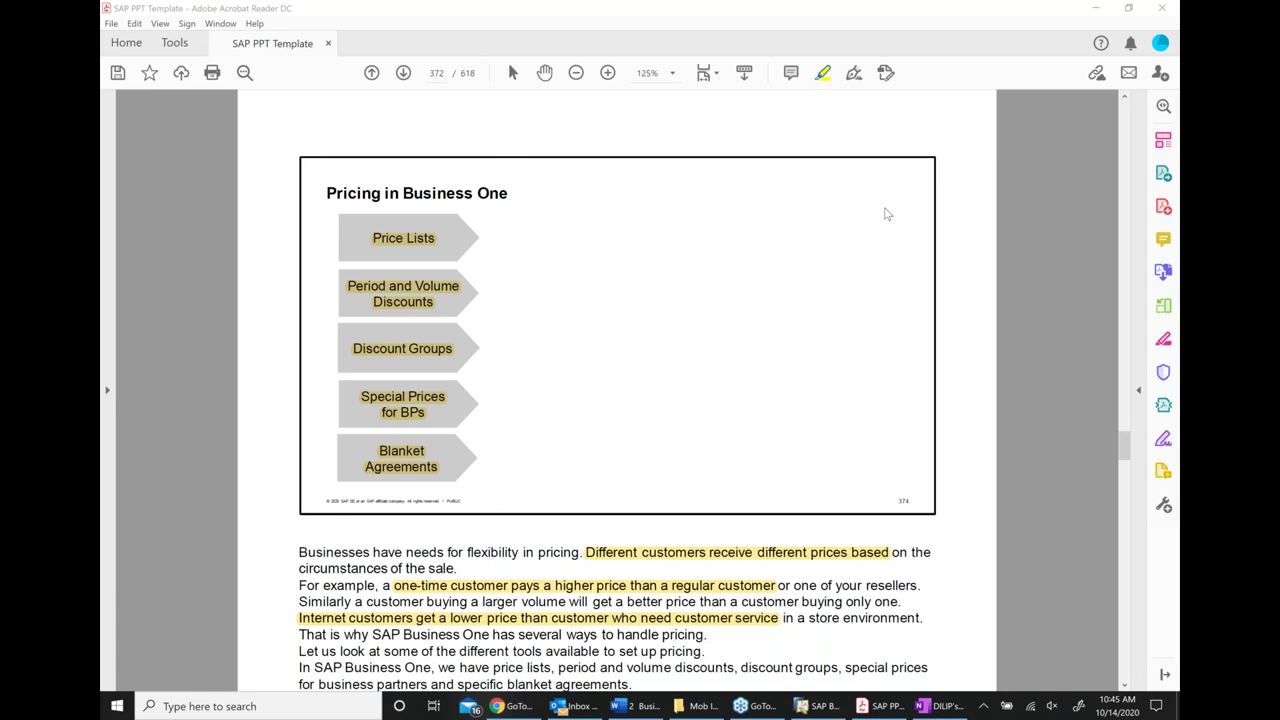
scroll(886, 214, down, 1)
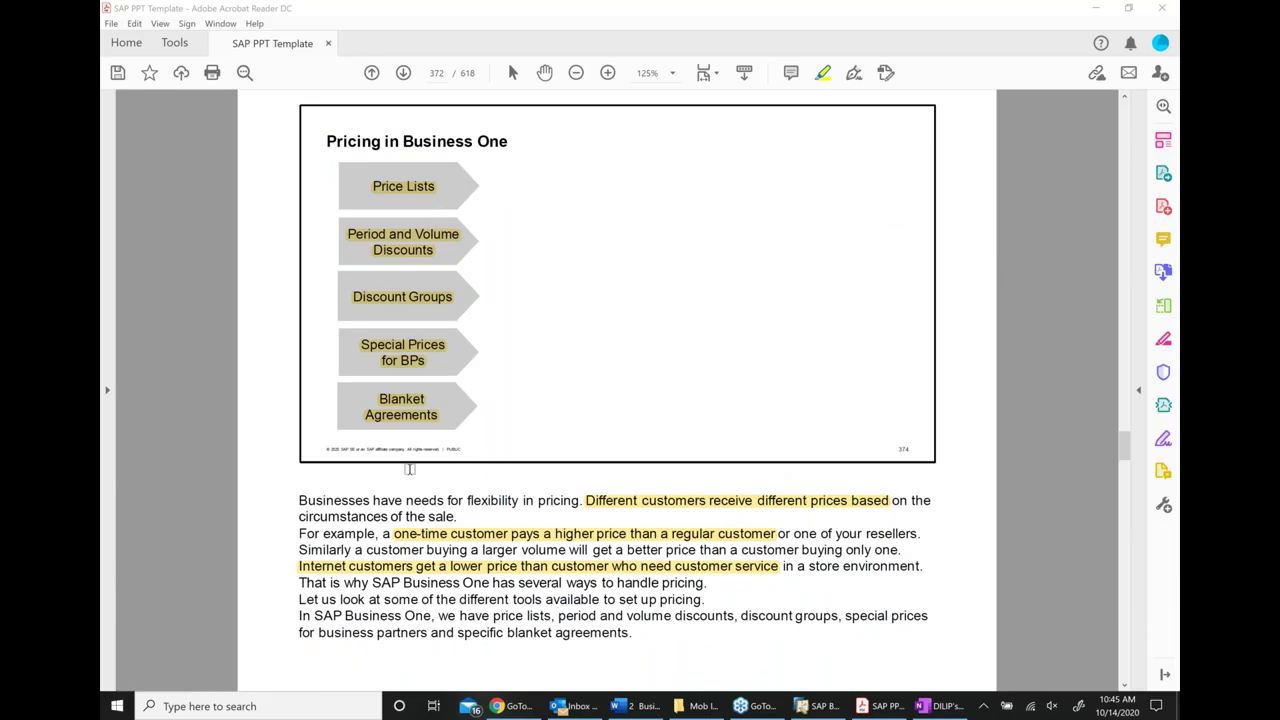
click(403, 73)
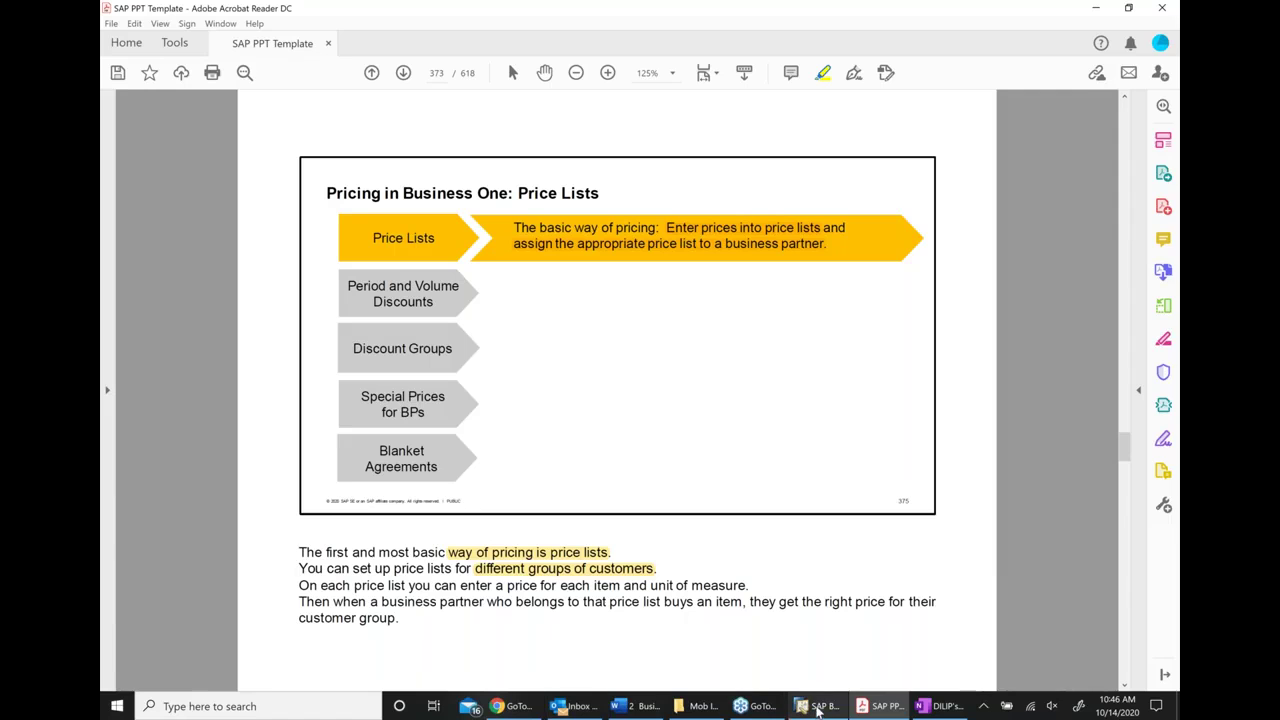
click(818, 706)
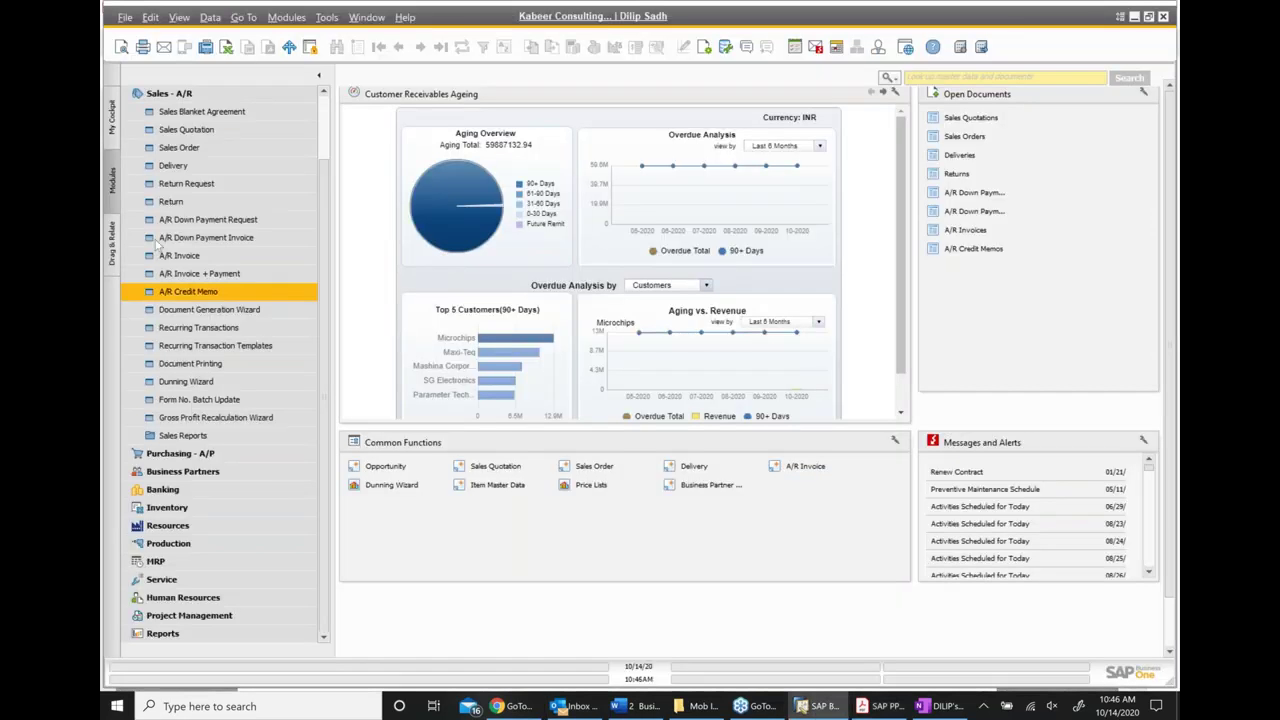
Collapse the Sales - A/R module and open the Price Lists window from the Inventory module's Price Lists folder
click(172, 94)
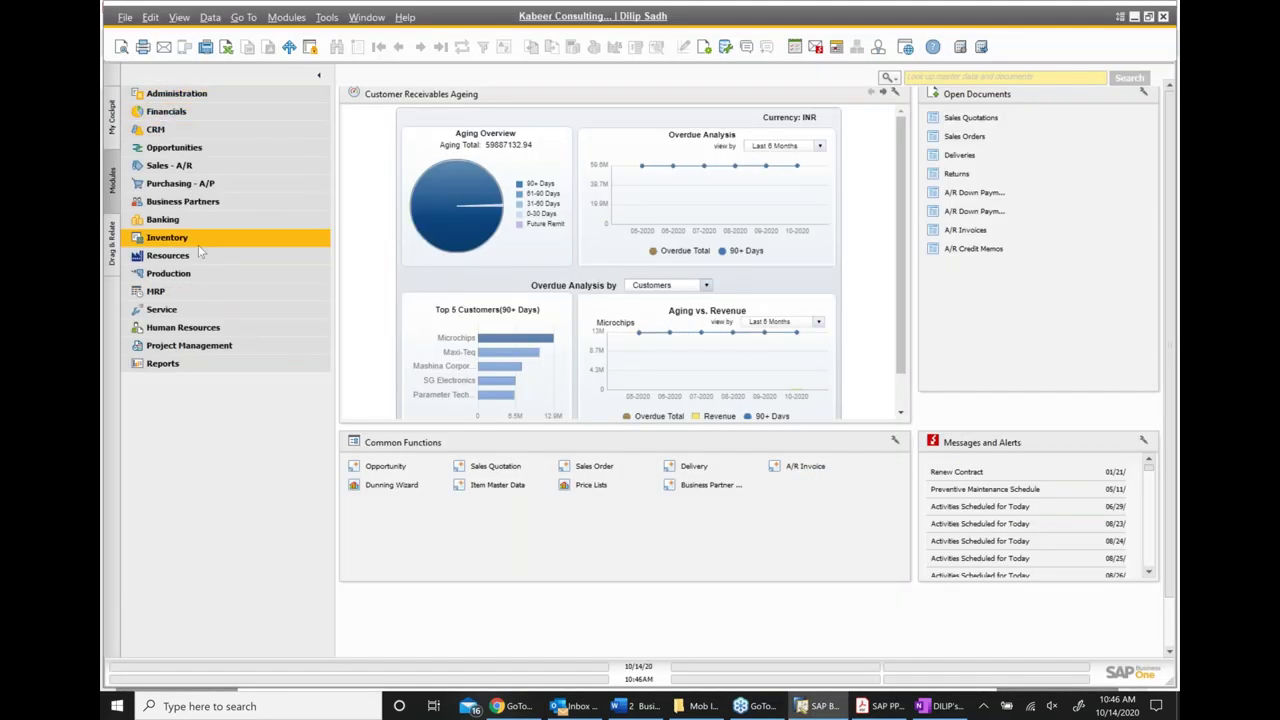
click(170, 237)
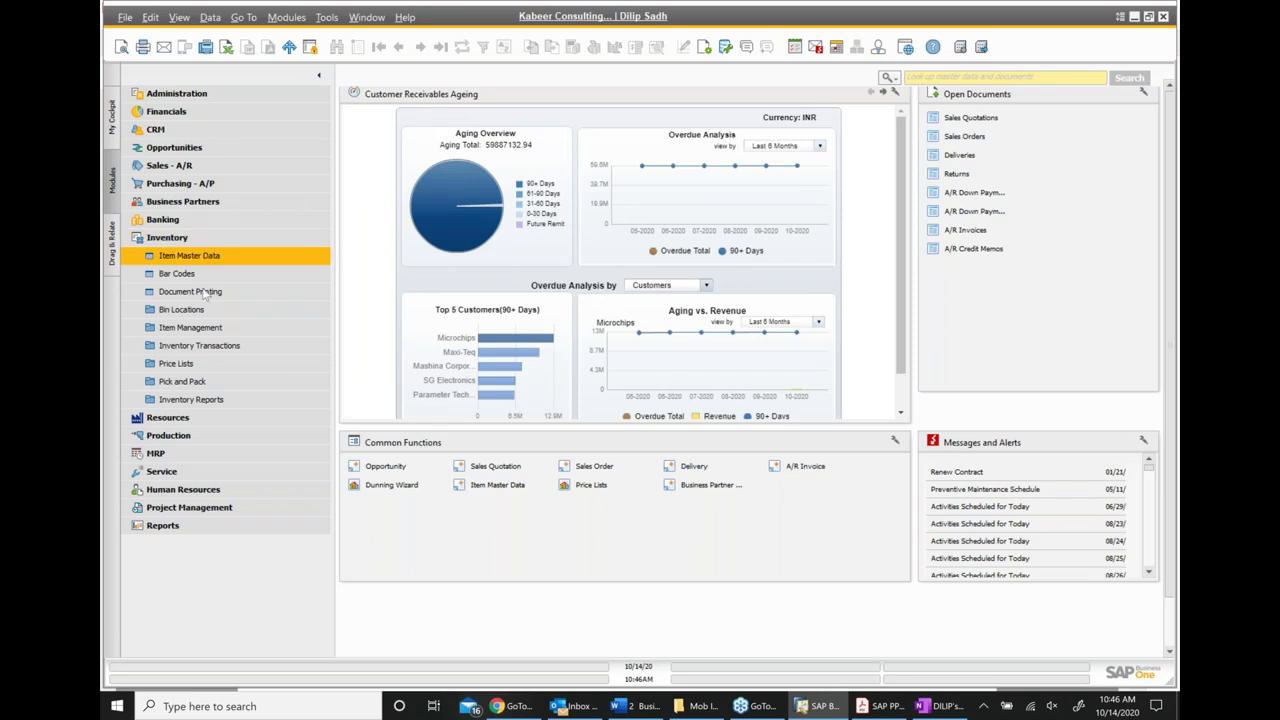
click(185, 364)
click(200, 382)
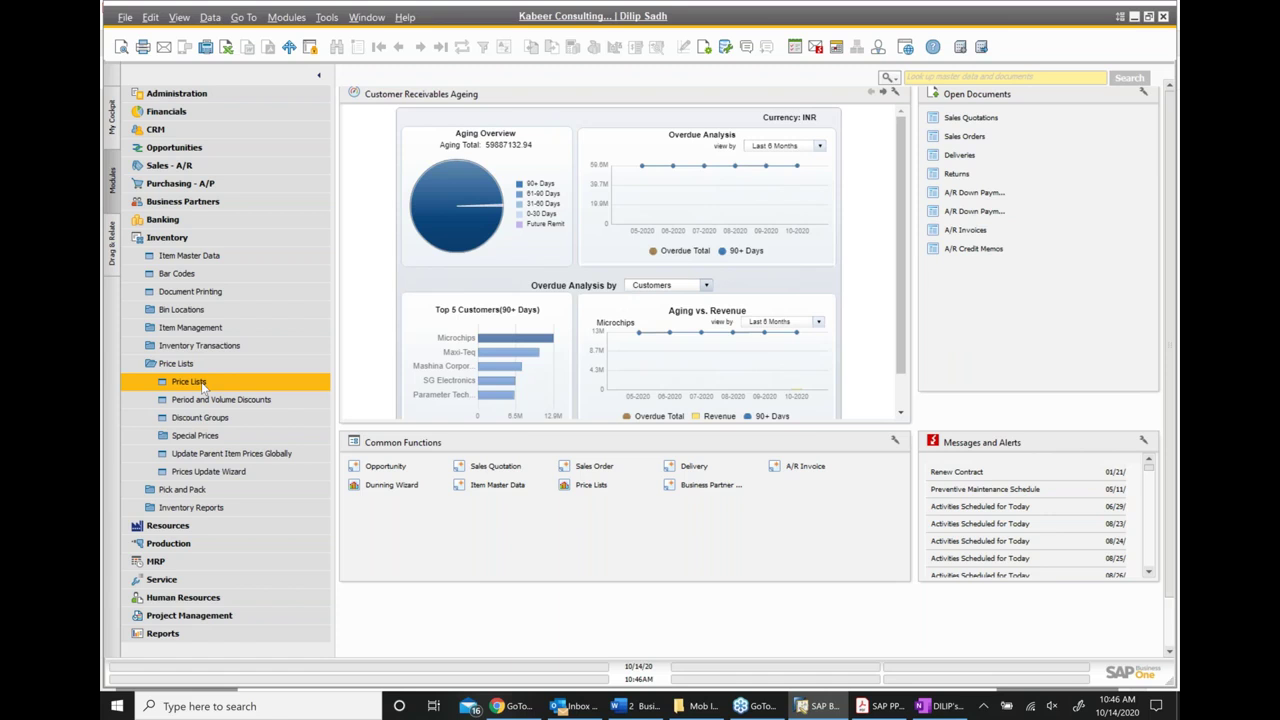
click(203, 385)
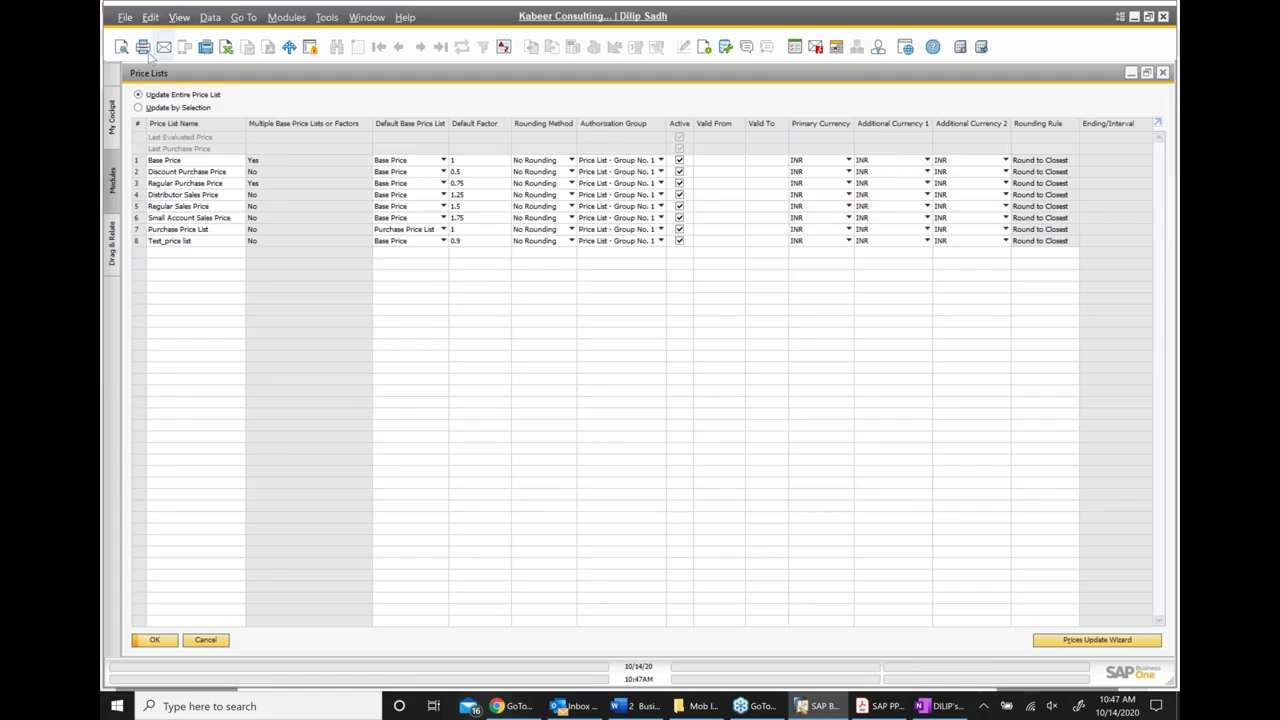
Open the Base Price list, highlight item A00001, and minimise the Base Price and Price Lists windows
click(137, 161)
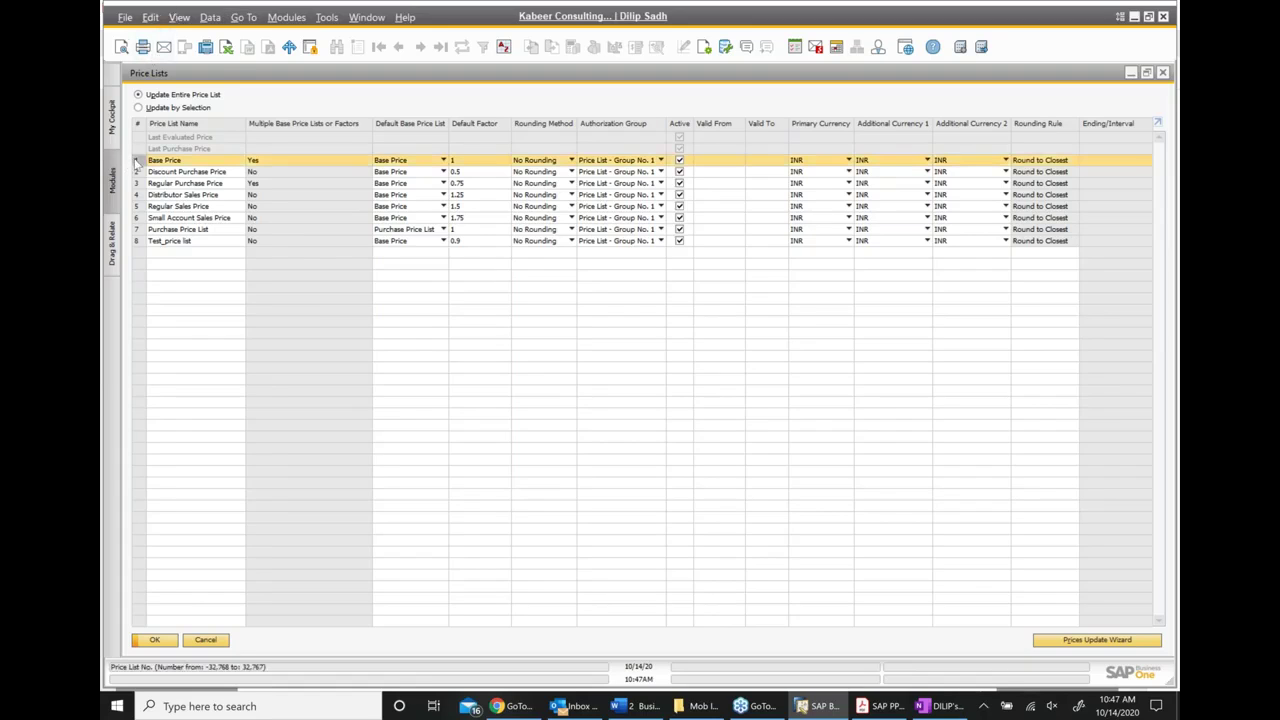
double_click(137, 161)
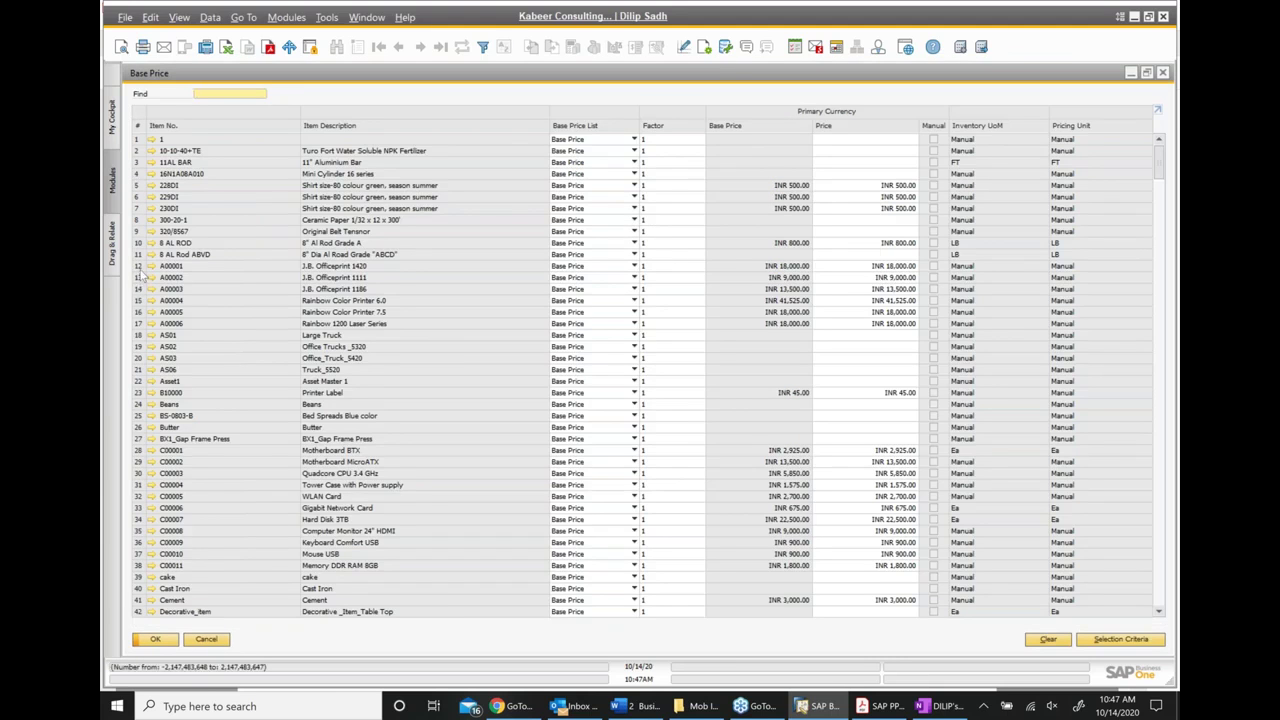
click(139, 266)
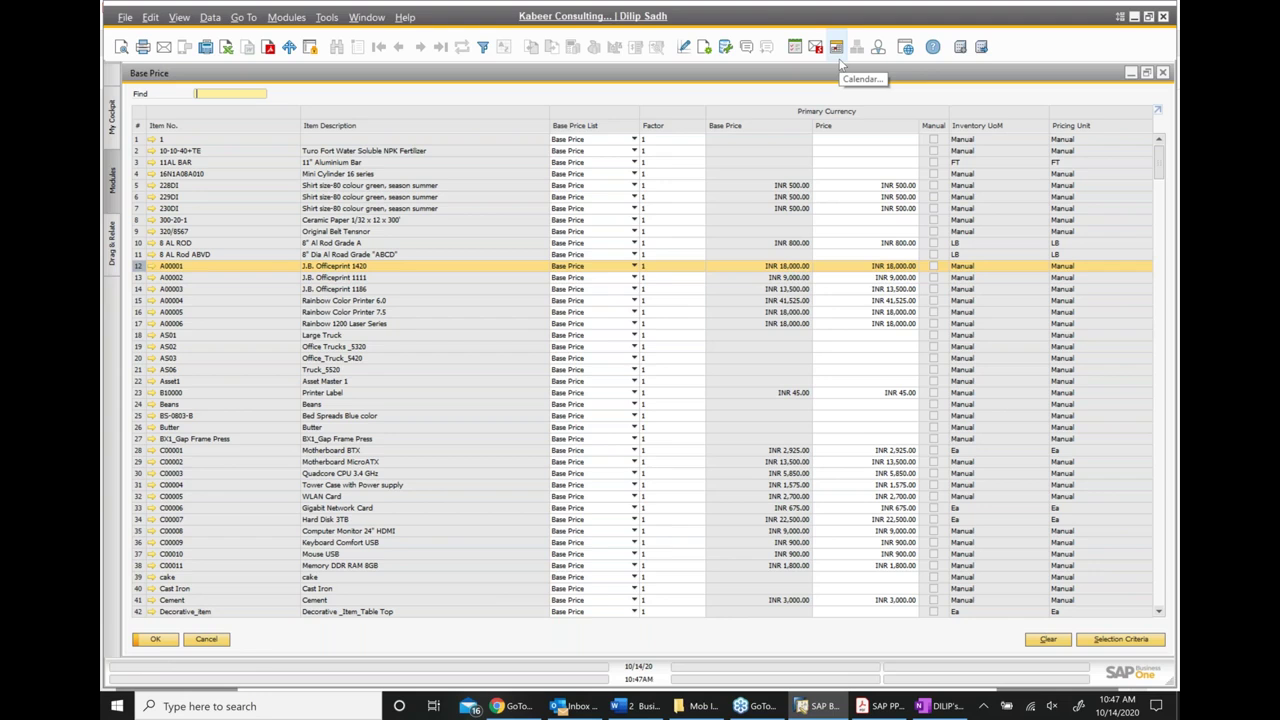
click(1130, 76)
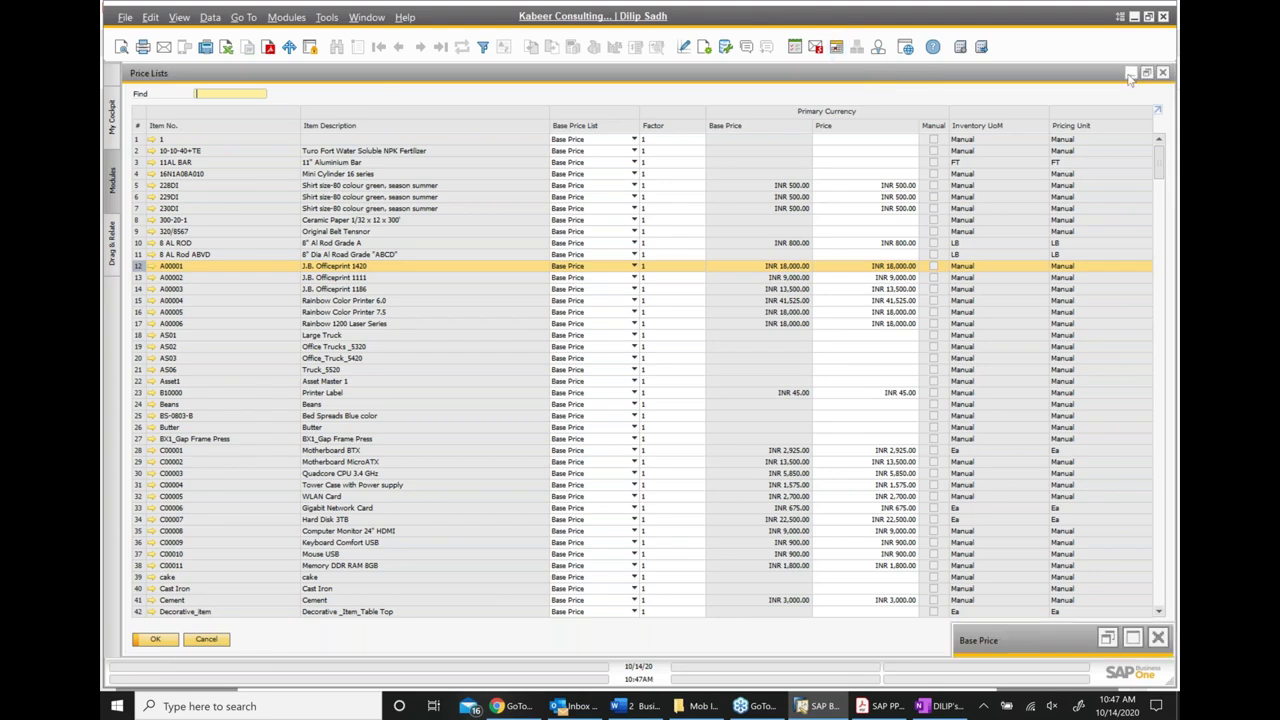
click(1130, 74)
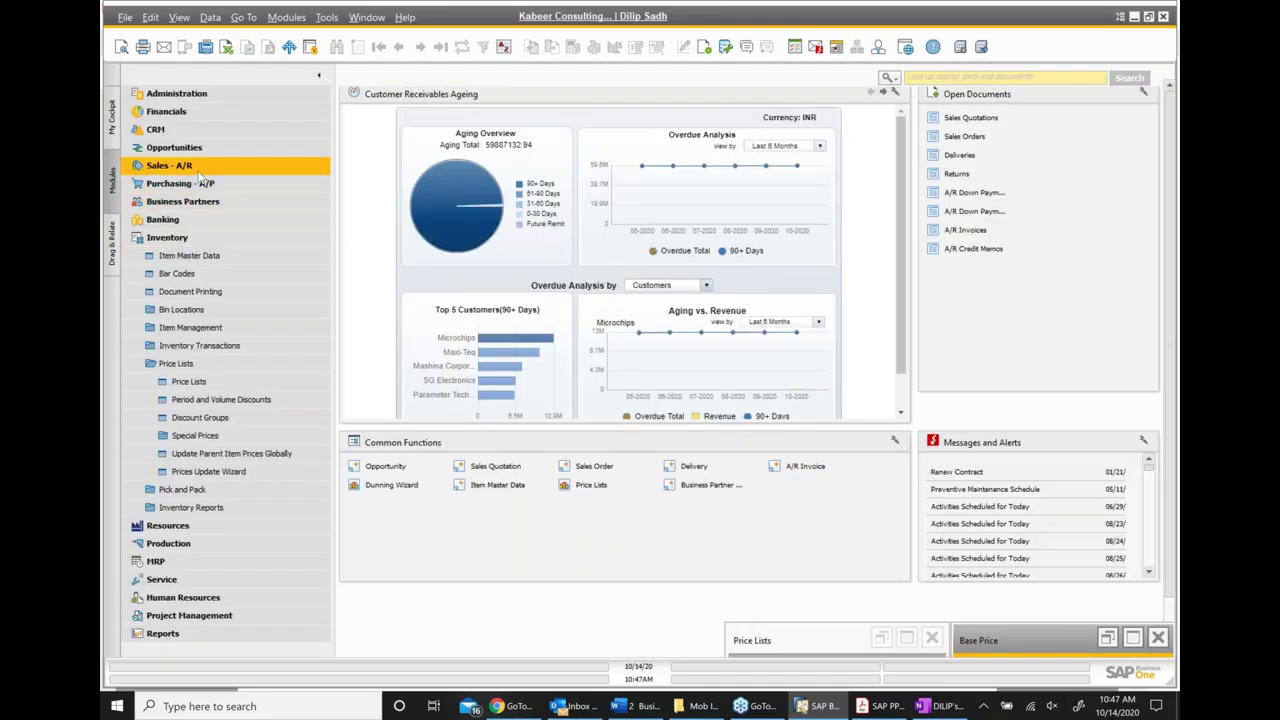
Start a new sales order from the Sales - A/R module and choose Microchips as the customer
click(188, 165)
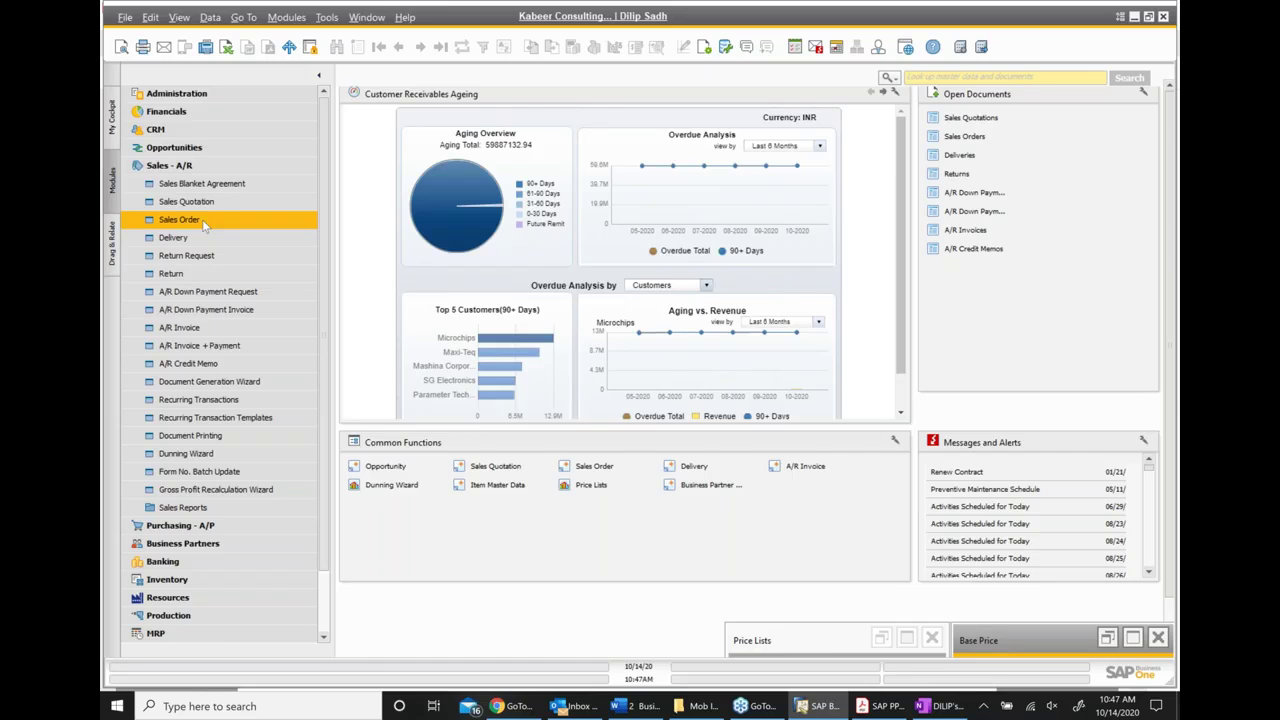
click(202, 219)
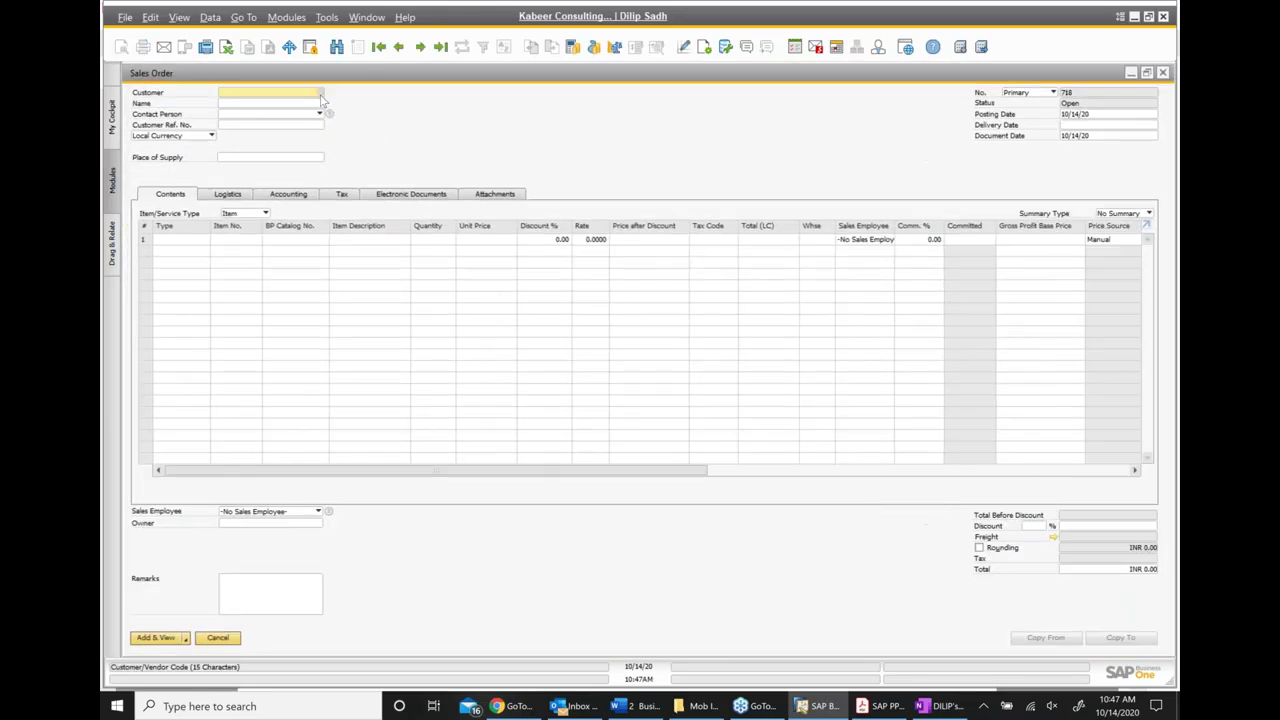
click(320, 93)
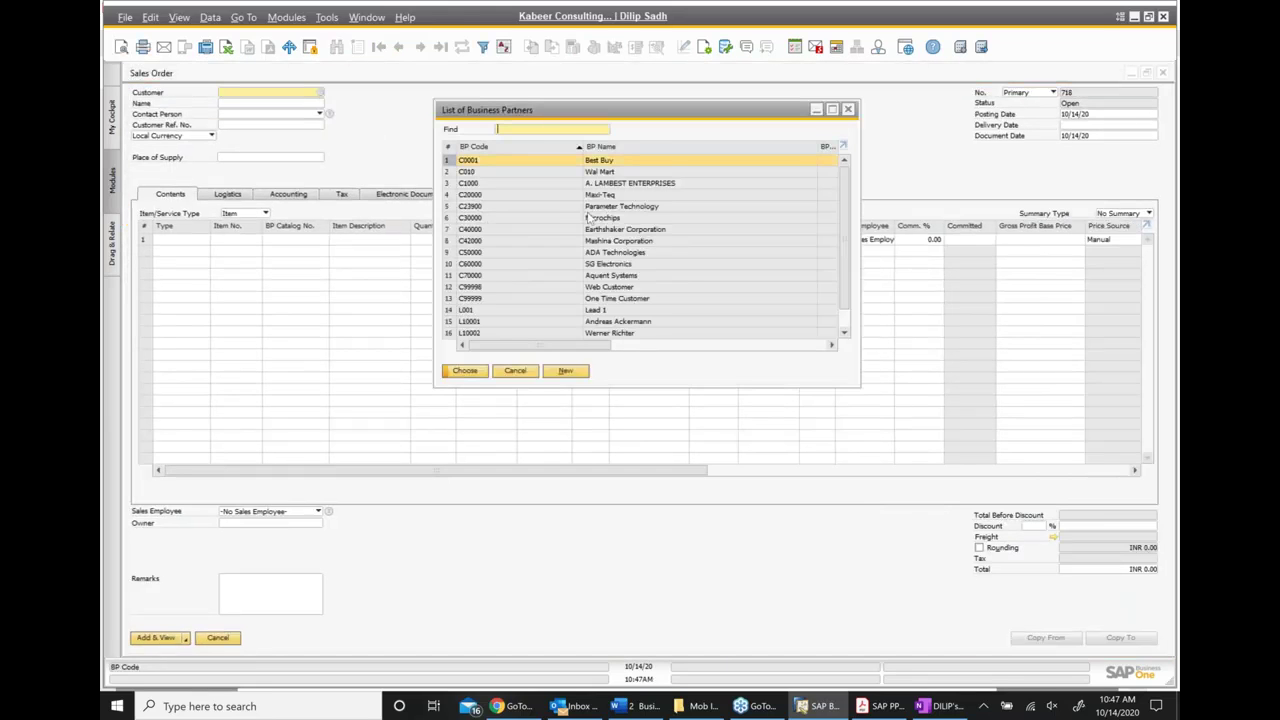
click(595, 220)
double_click(595, 220)
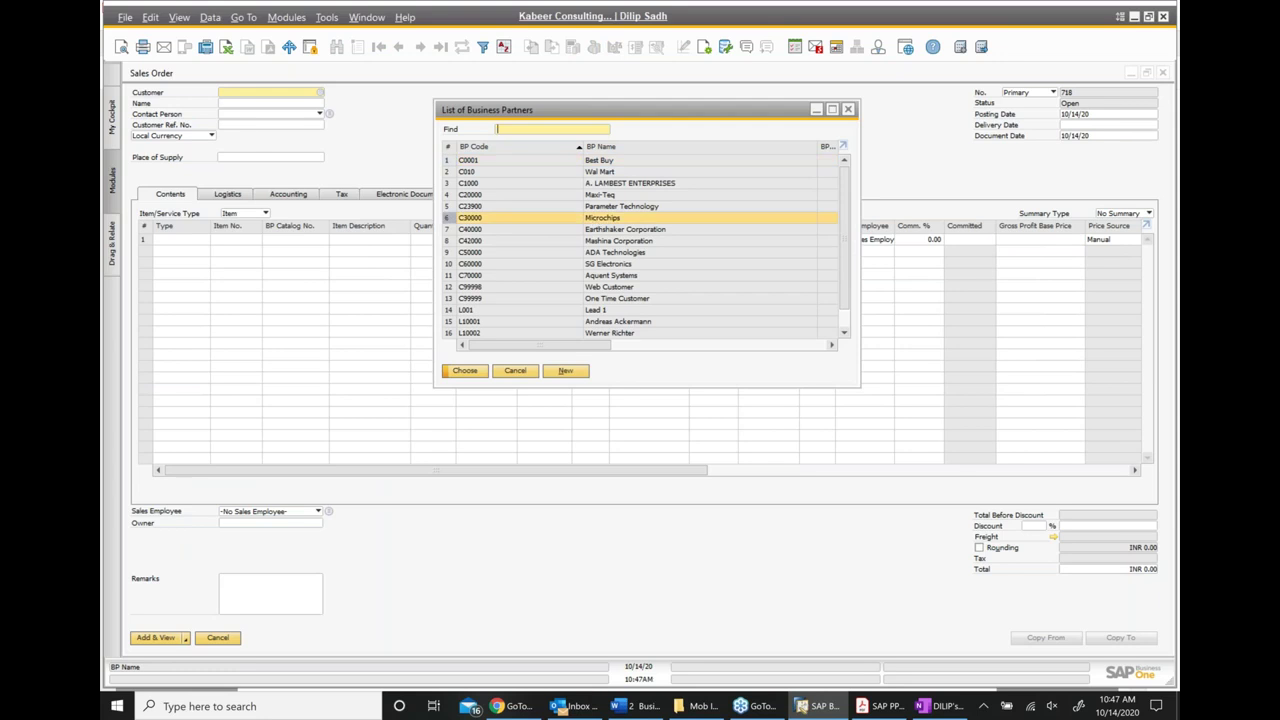
Add item A00001 (J.B. Officeprint 1420) to the sales order's first row and minimise the order
key(Tab)
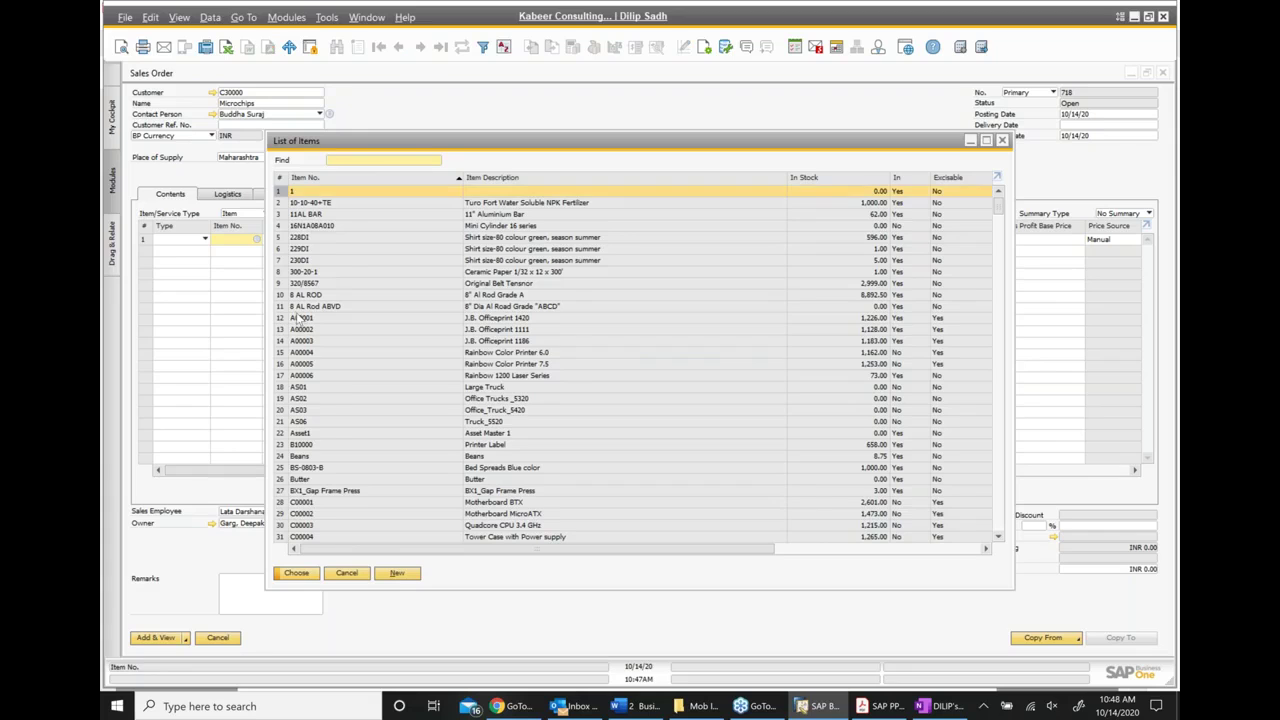
double_click(297, 317)
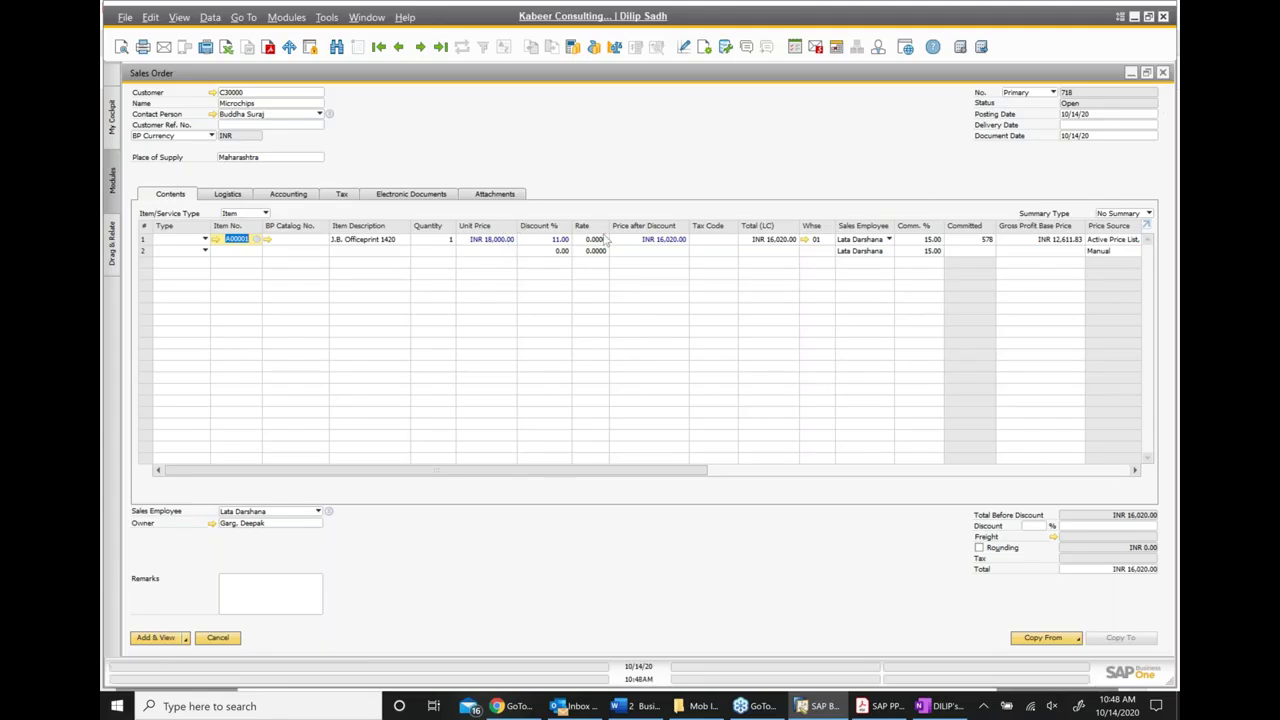
click(1131, 72)
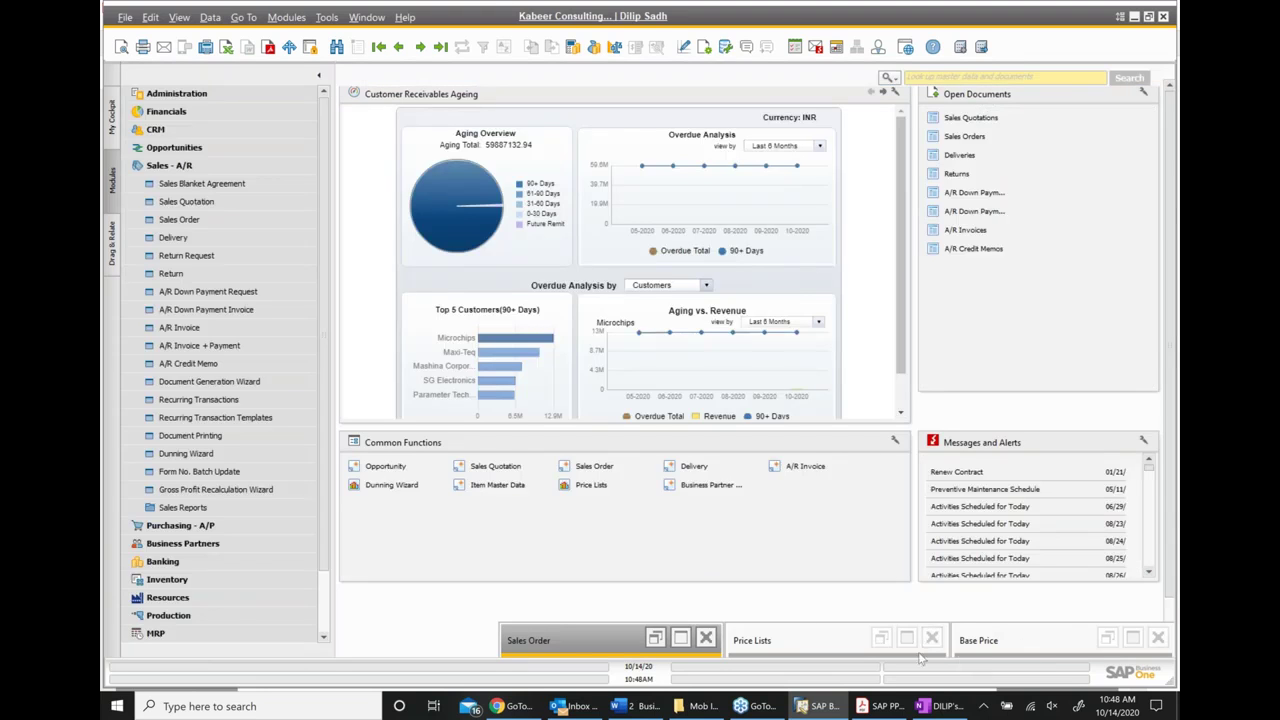
Restore the Base Price list, find item fig002, and select the Price cell in its row
click(1133, 640)
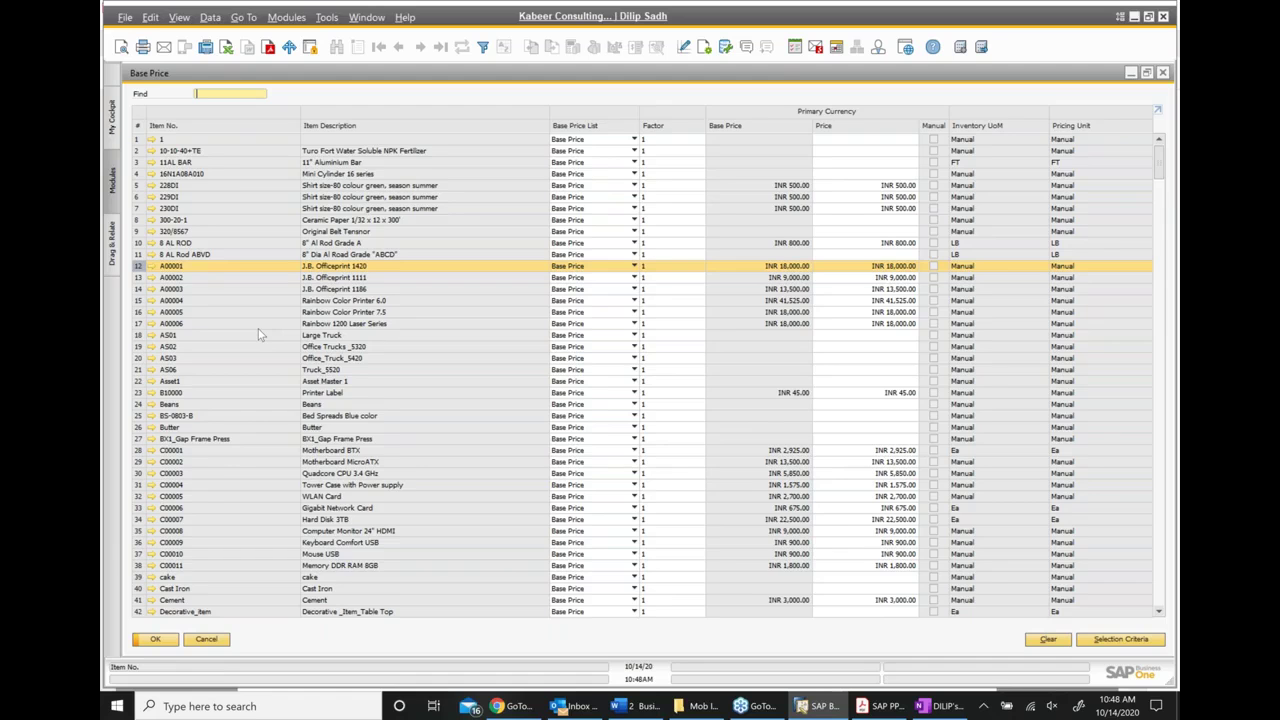
scroll(258, 335, down, 1)
scroll(258, 335, down, 1)
scroll(258, 335, down, 2)
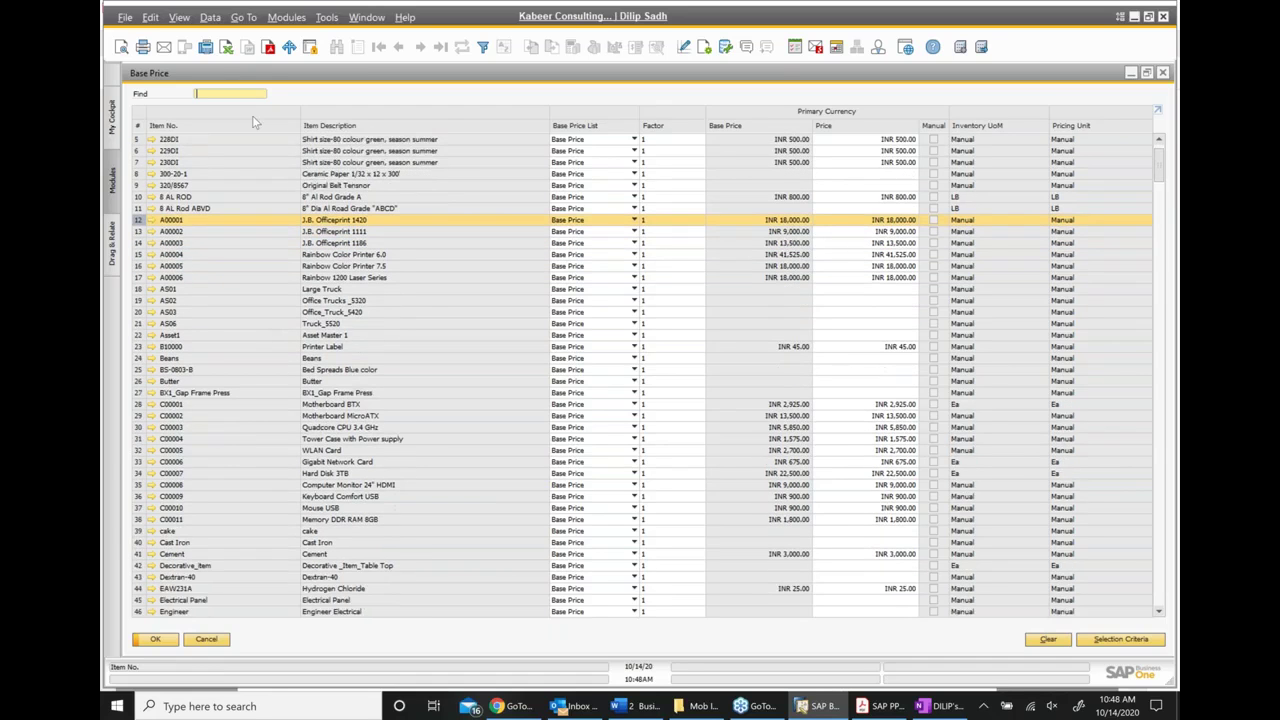
text(f)
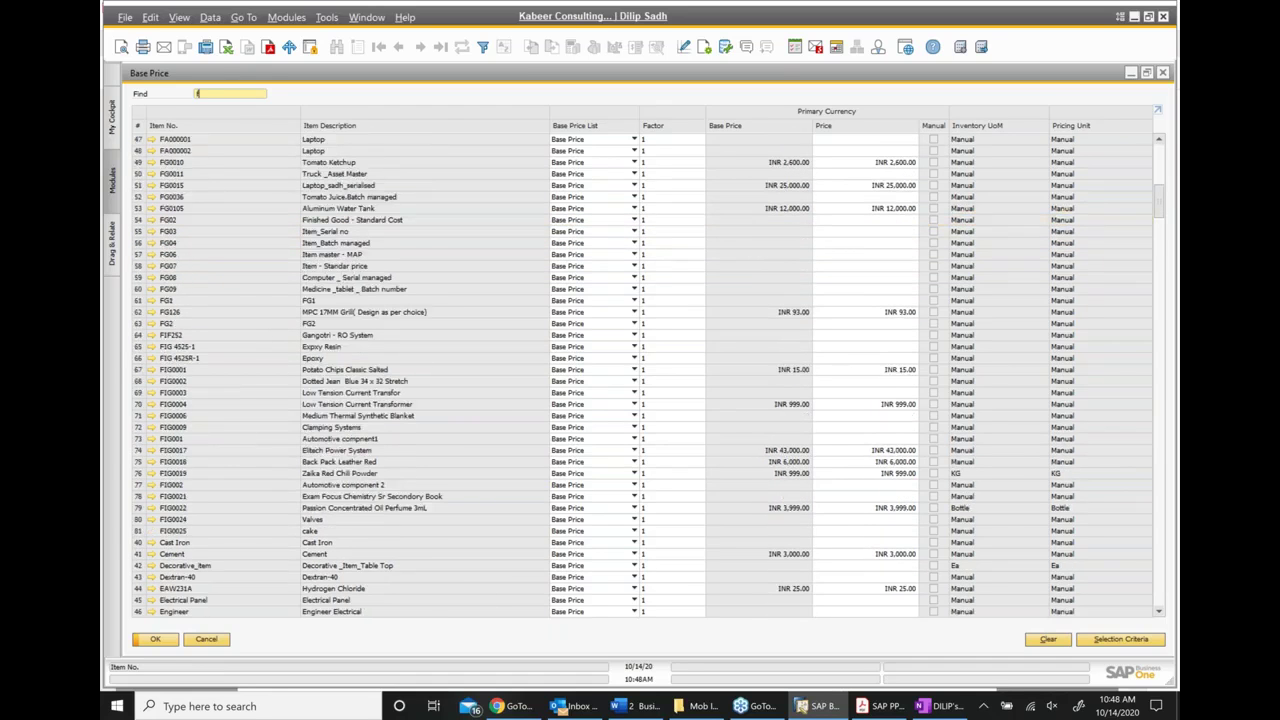
text(ig002)
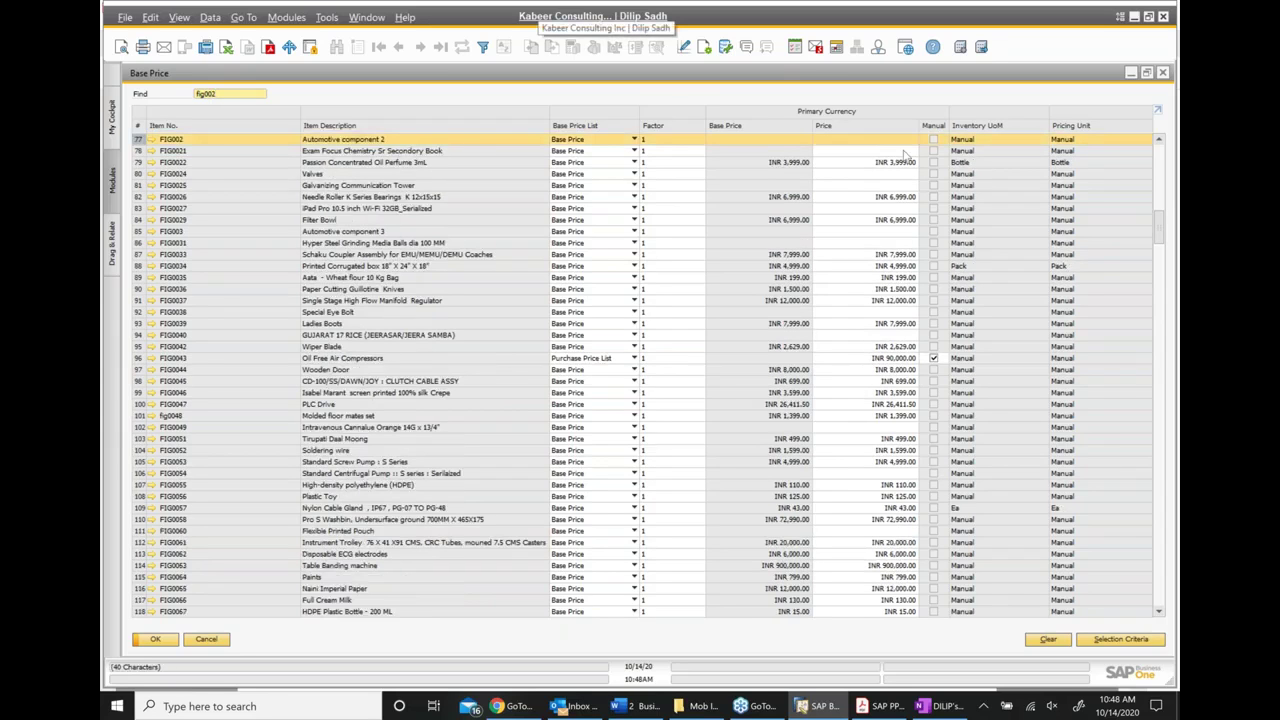
click(896, 140)
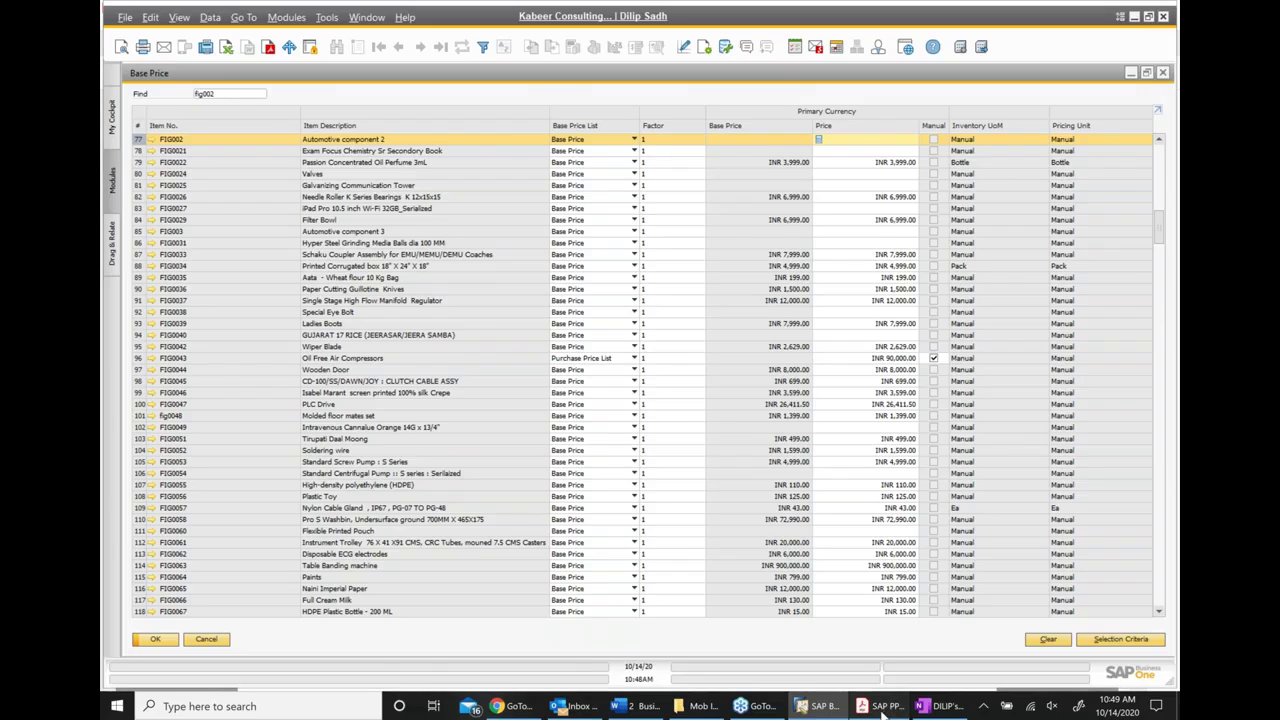
Review the Price Lists and Period and Volume Discounts slides in Acrobat Reader, and expand Inventory's Price Lists folder in SAP Business One
click(882, 708)
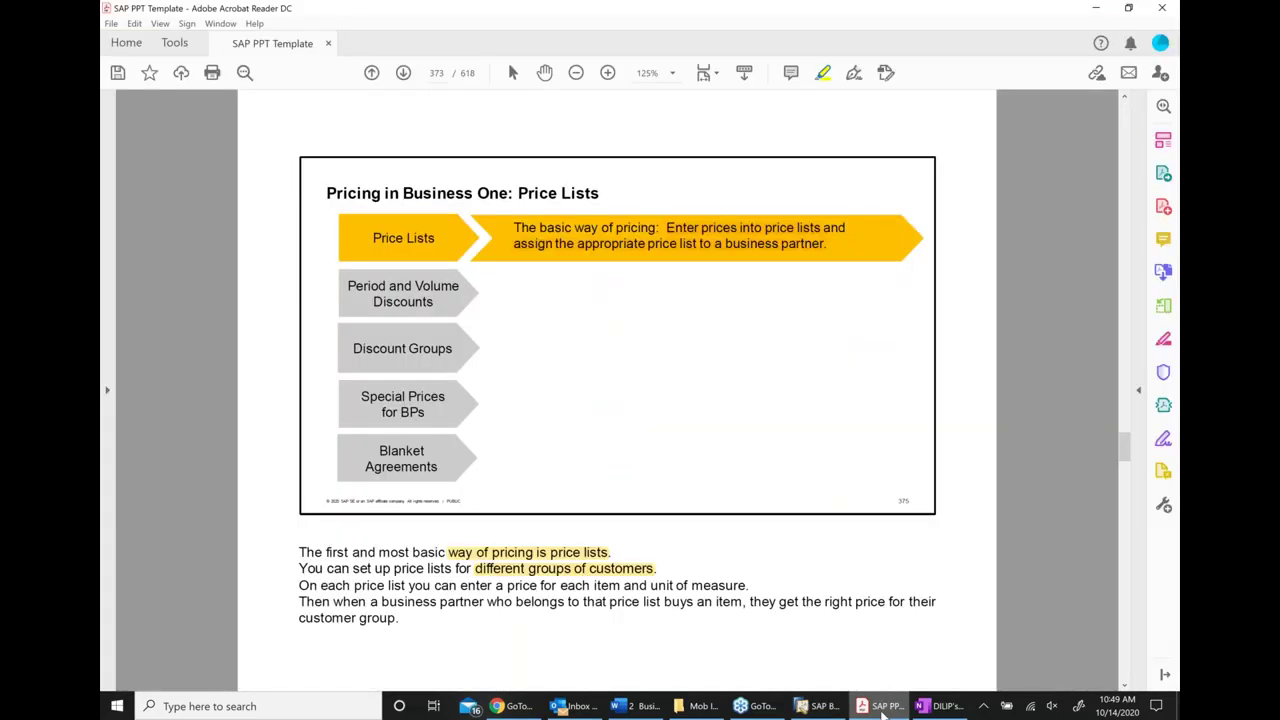
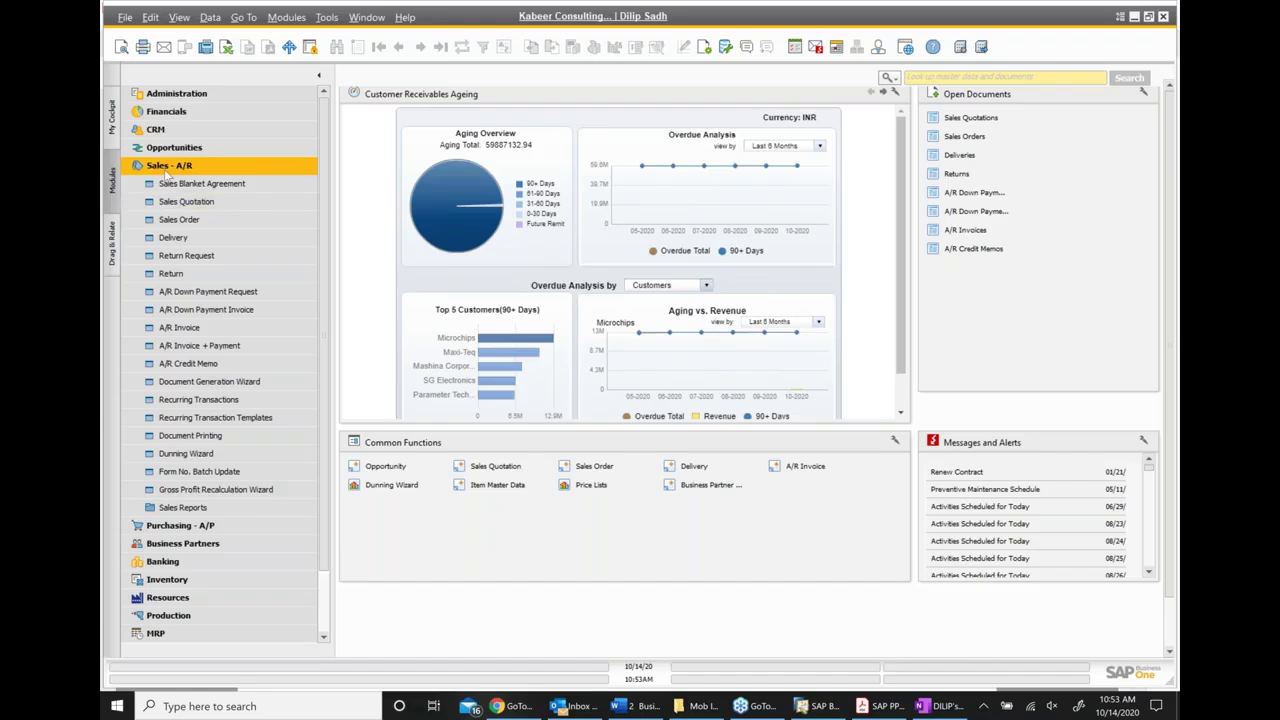
click(166, 167)
click(168, 239)
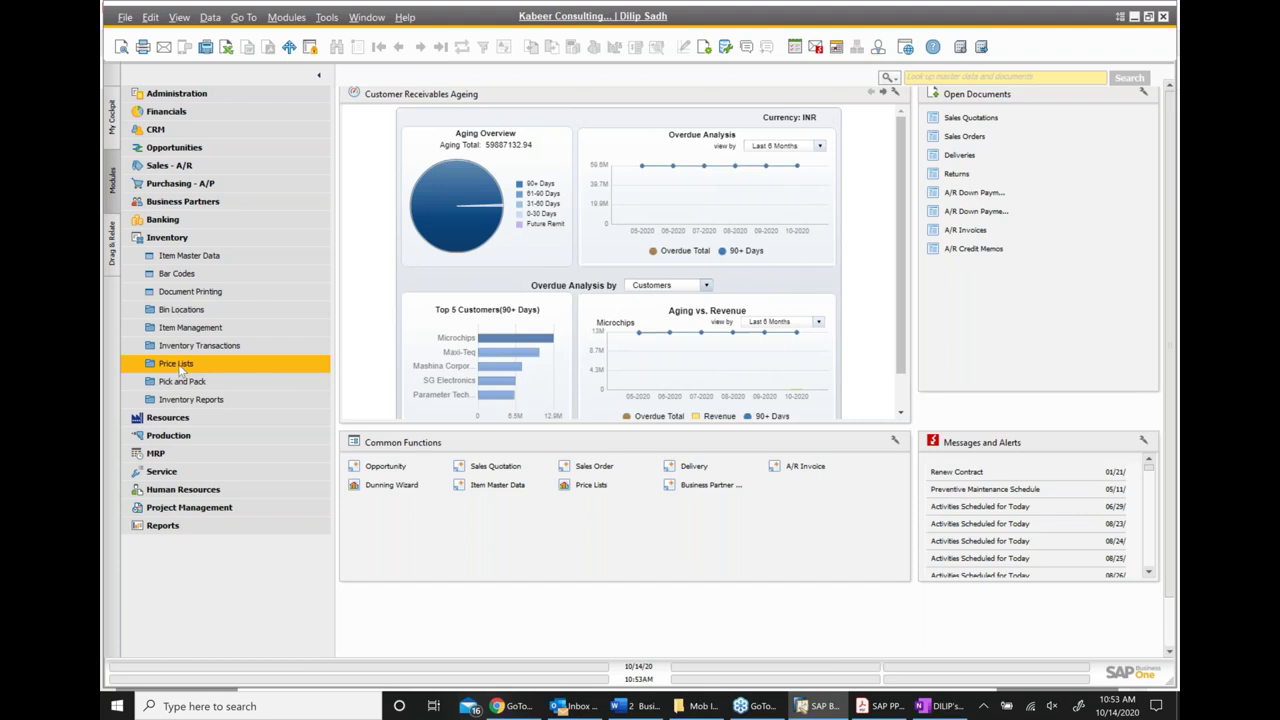
click(179, 367)
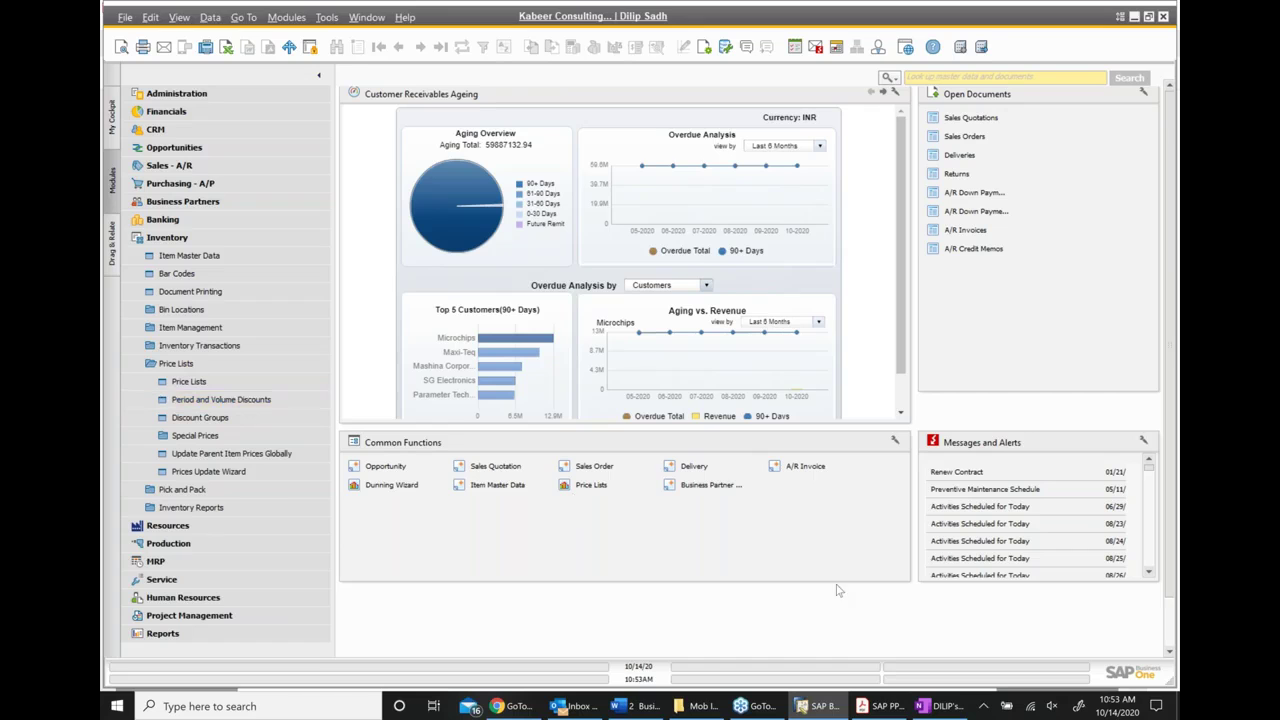
click(885, 708)
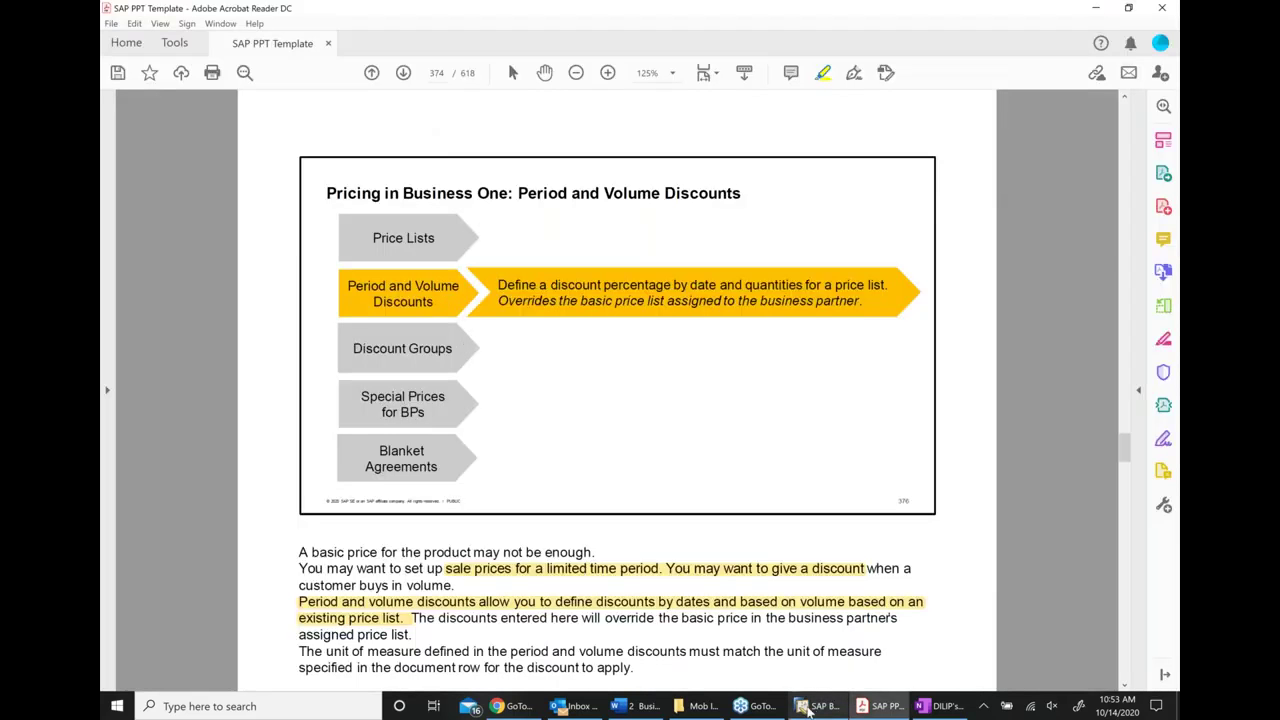
click(808, 708)
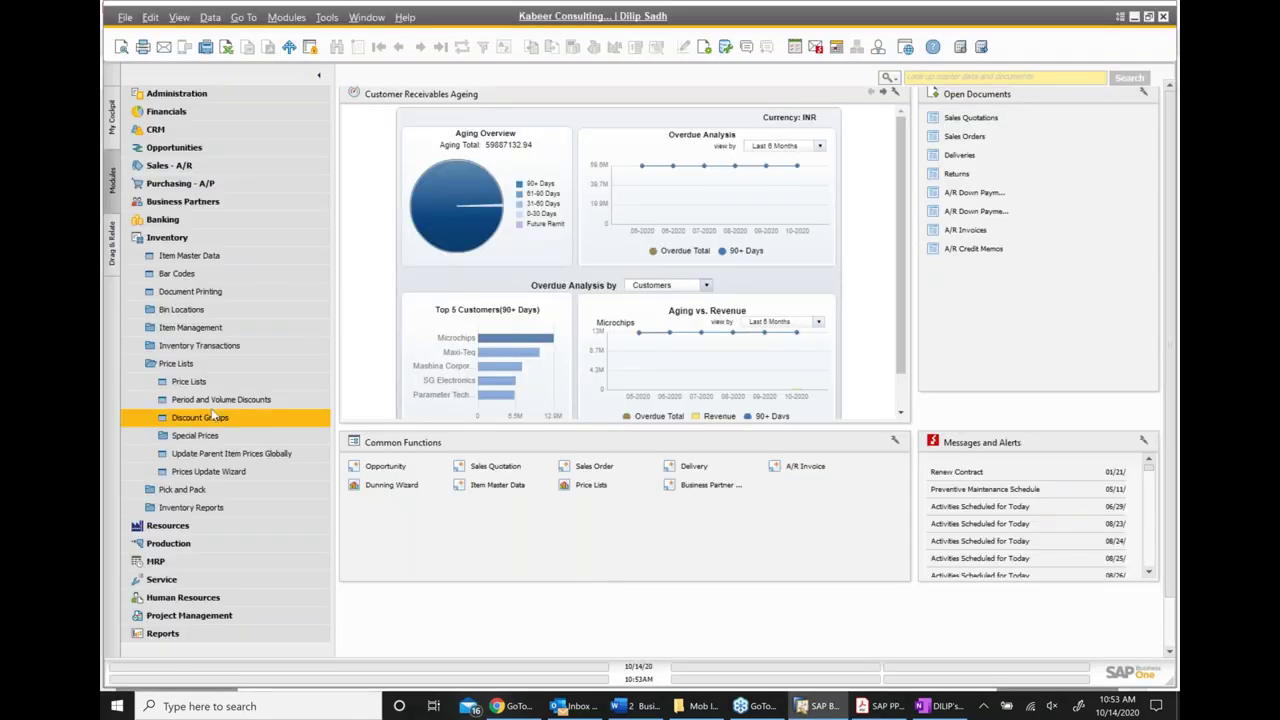
Open Period and Volume Discounts for the Base Price list and add item A00001 in the second row
click(227, 399)
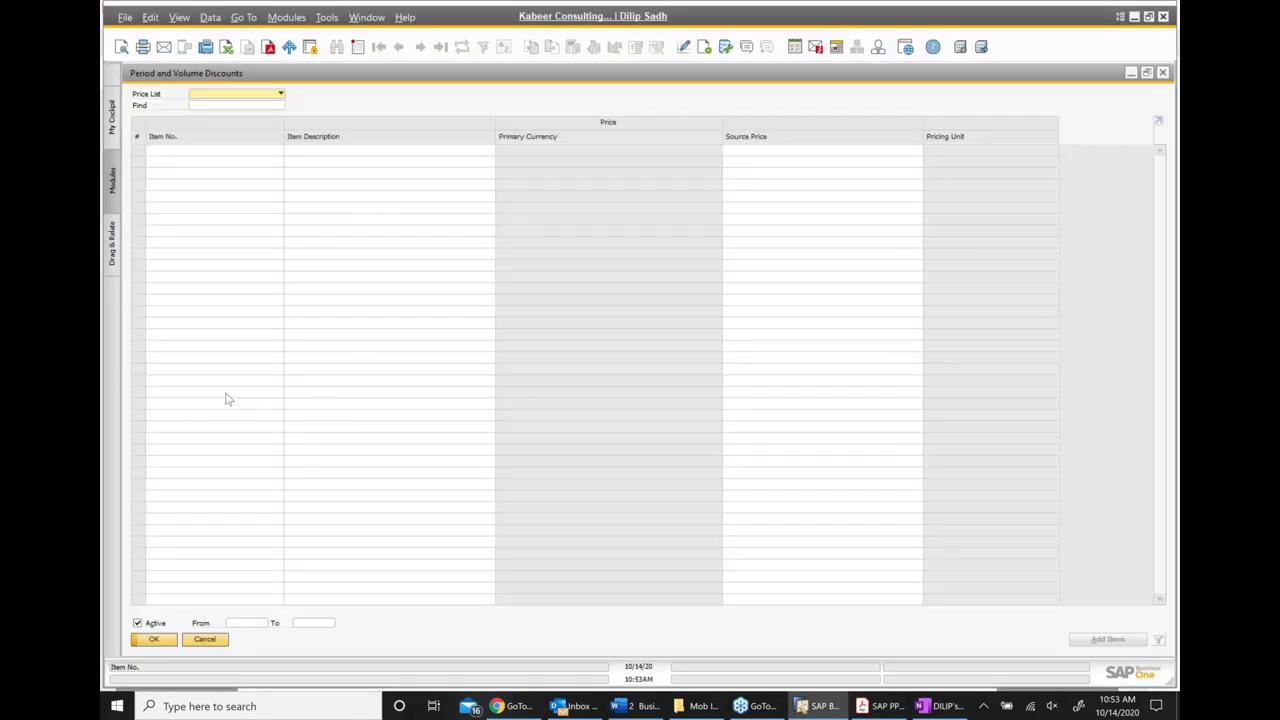
click(280, 94)
click(272, 105)
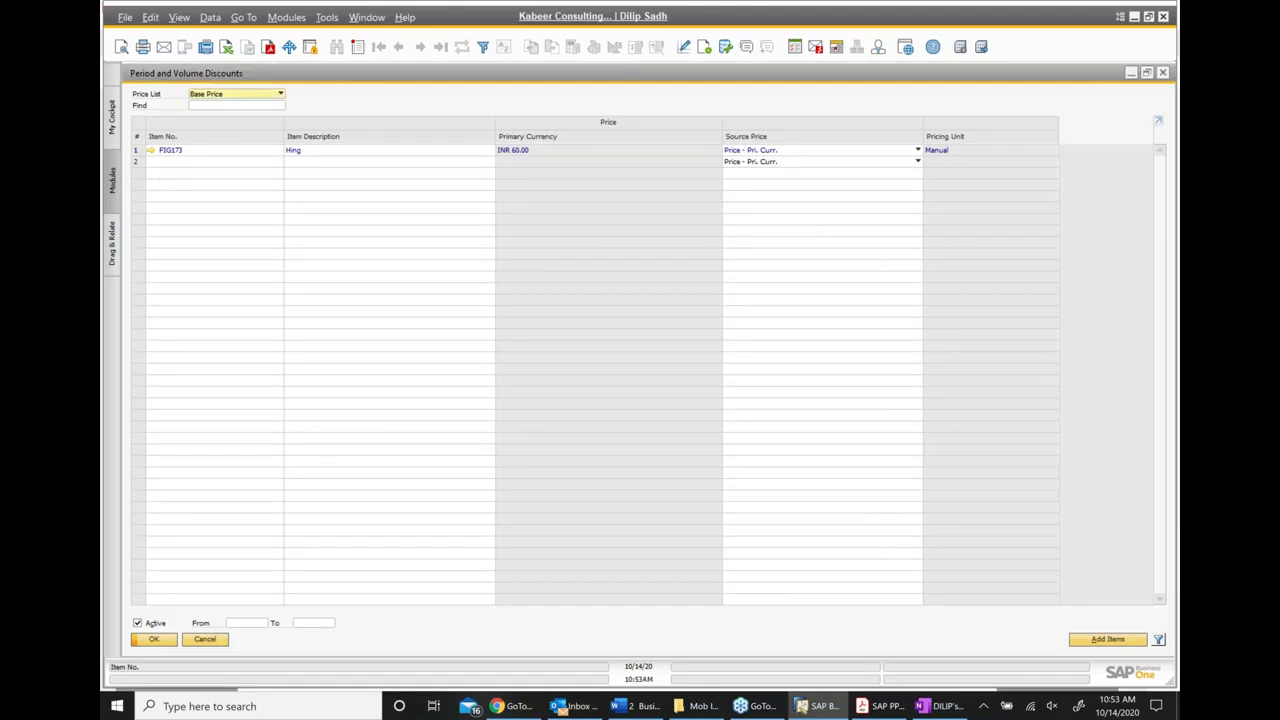
click(162, 164)
click(279, 162)
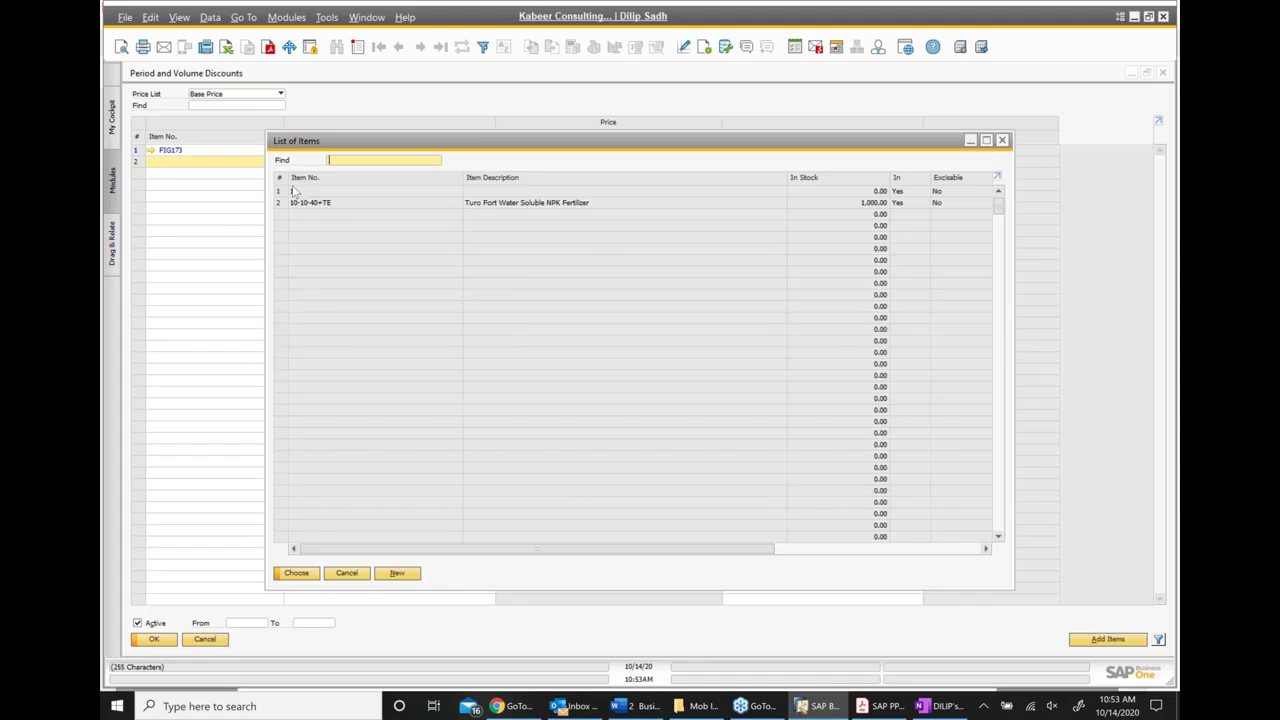
click(281, 318)
double_click(281, 318)
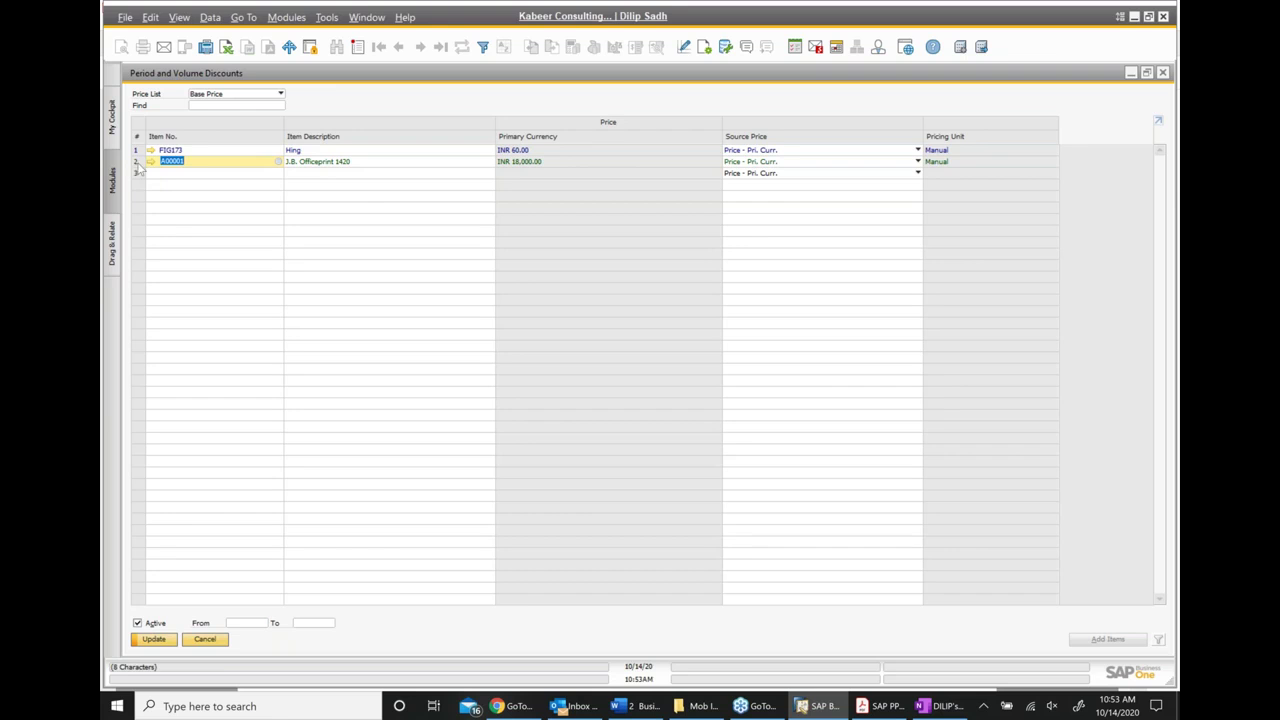
Inspect the Period Discounts of item A00001 and of item FIG173, closing the dialog after each
click(137, 164)
double_click(138, 163)
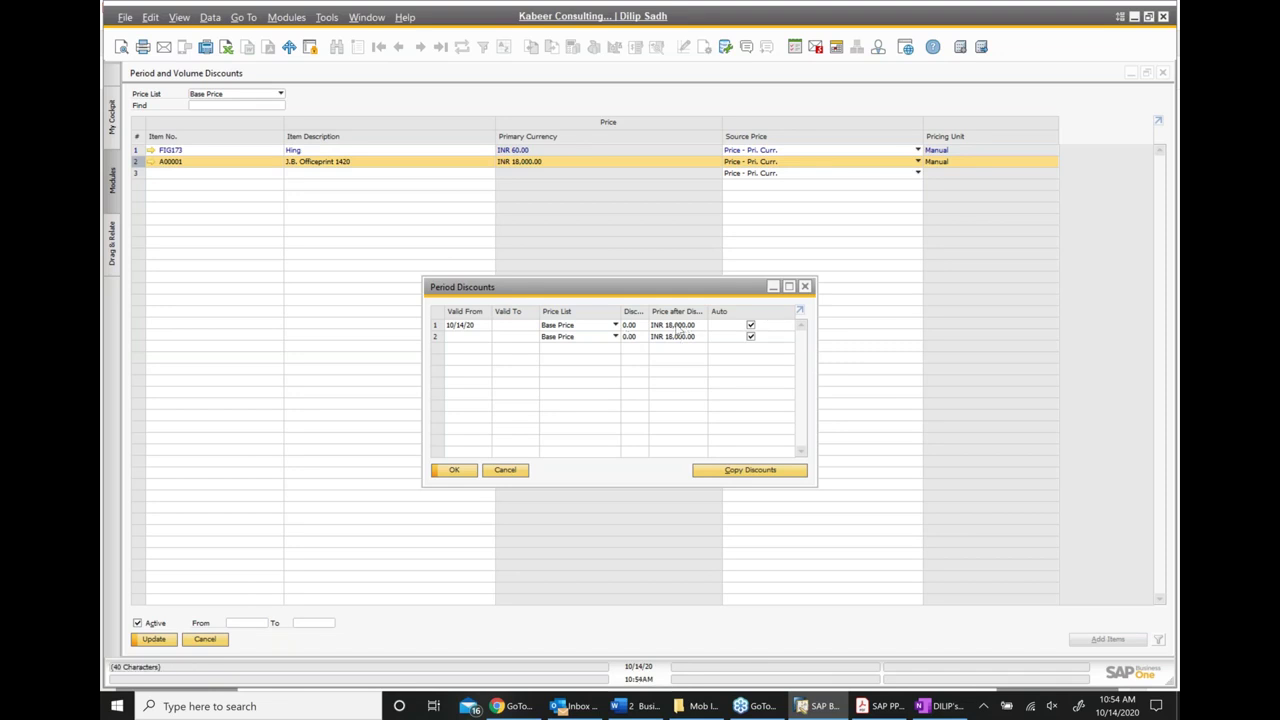
click(630, 326)
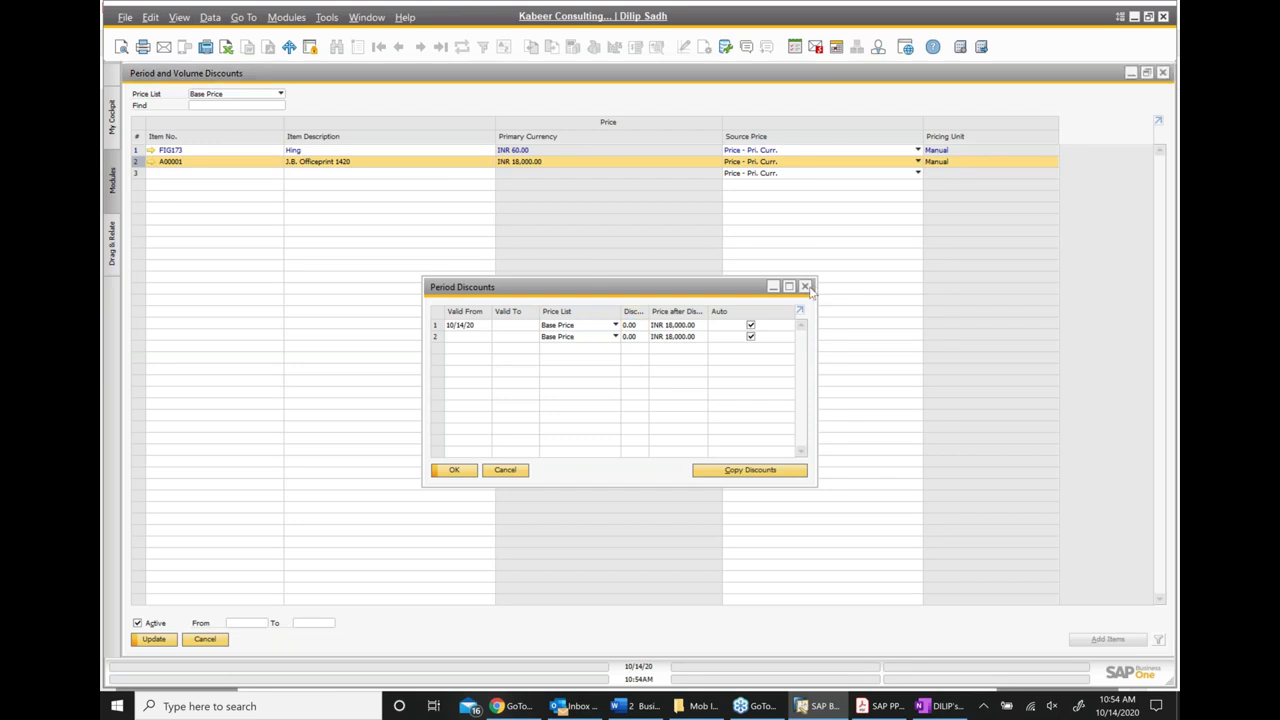
click(805, 287)
click(137, 151)
double_click(137, 151)
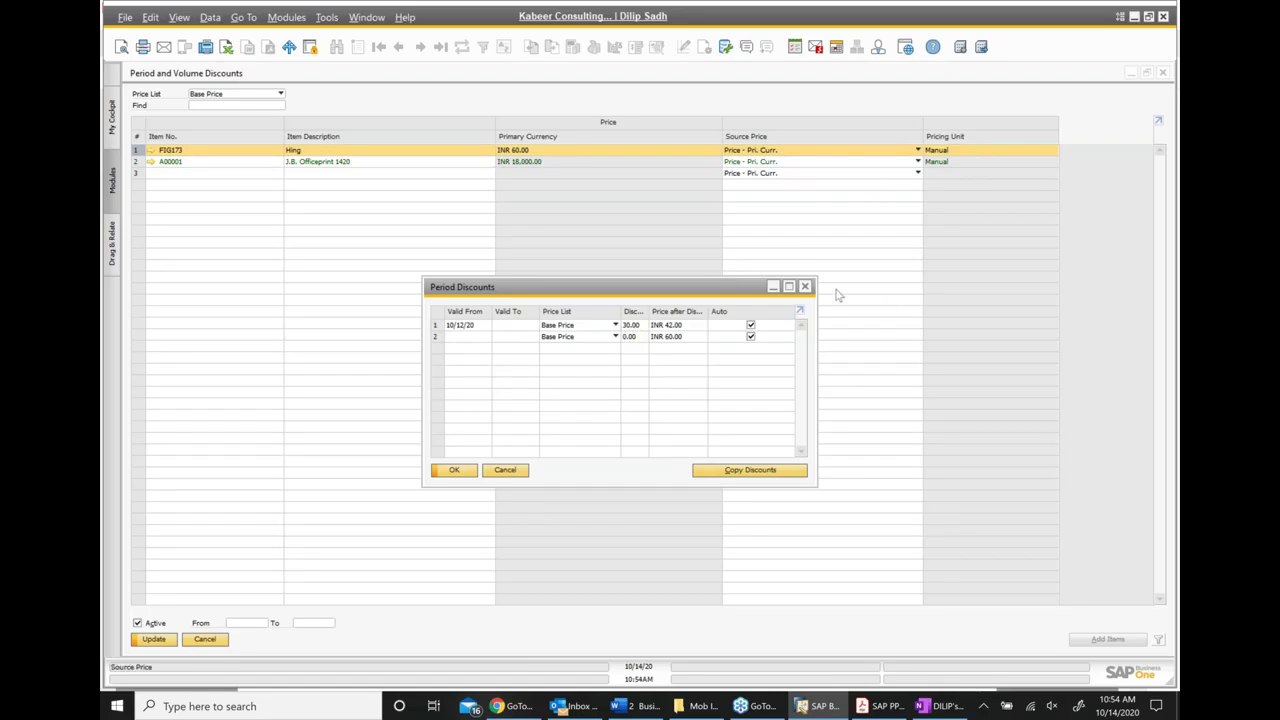
click(805, 287)
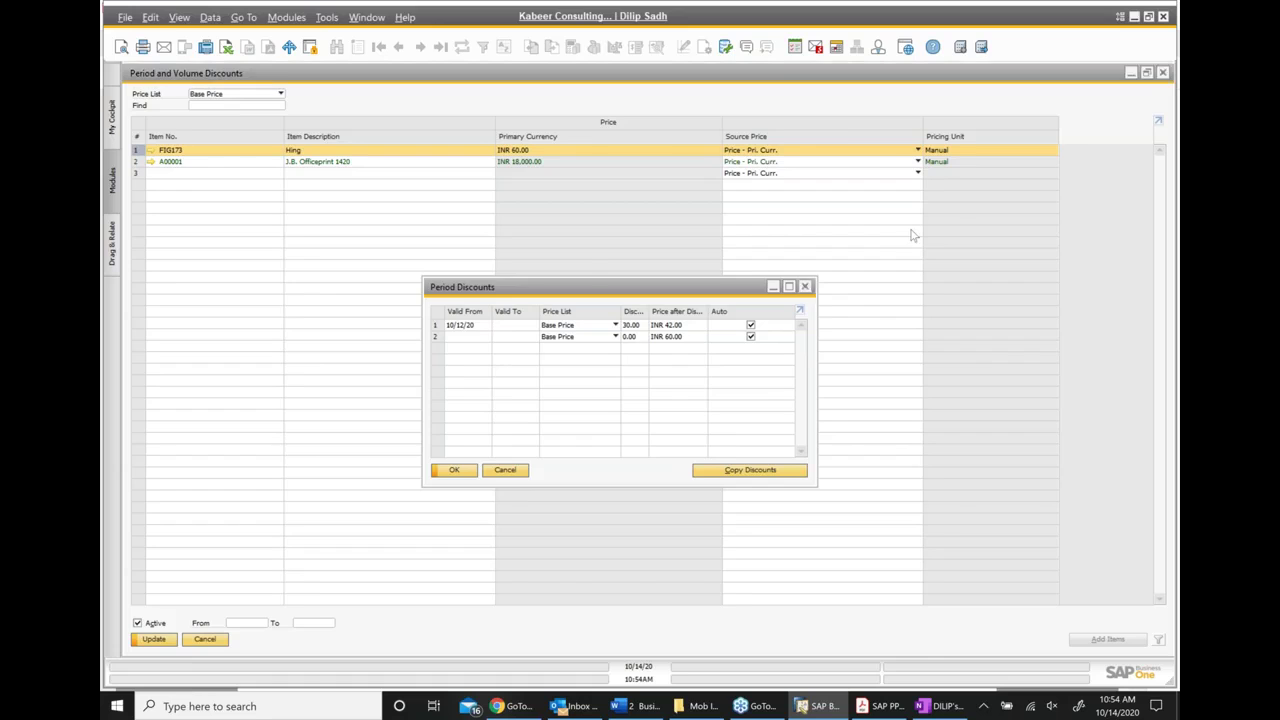
Close Period and Volume Discounts without saving the changes, and switch to the SAP B1 Class page in OneNote
click(1163, 73)
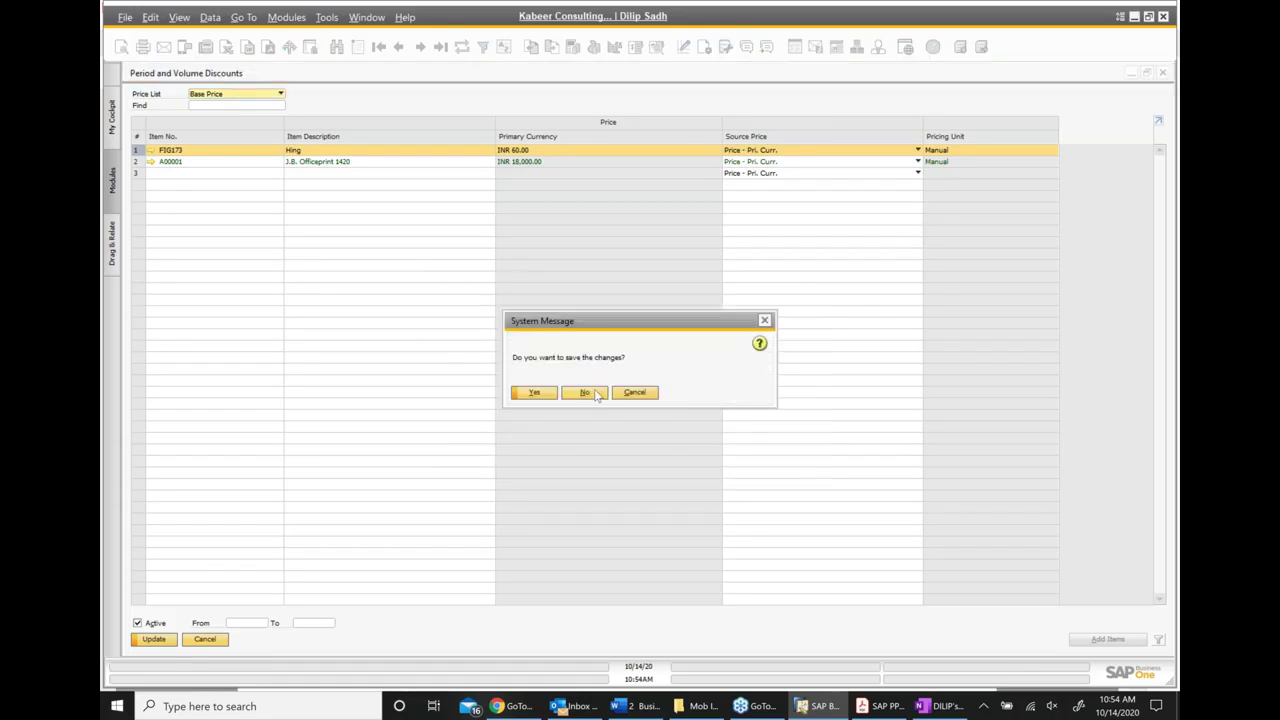
click(585, 393)
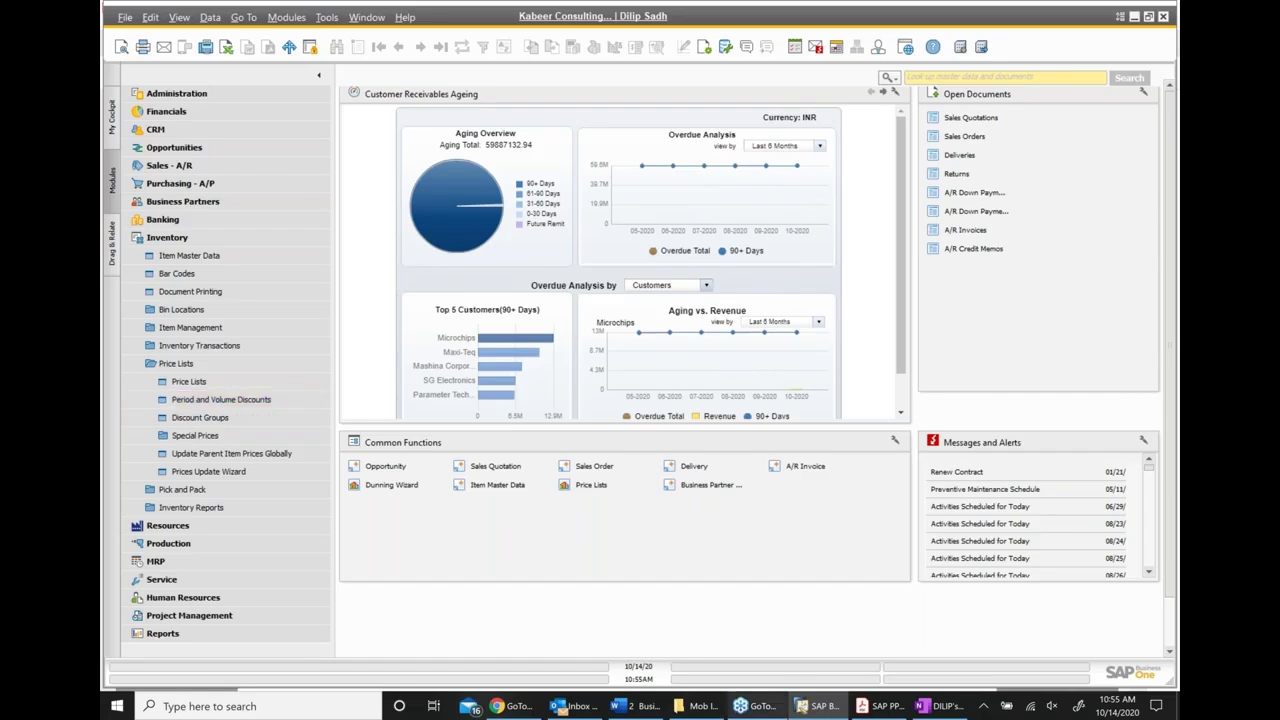
mouse_move(950, 710)
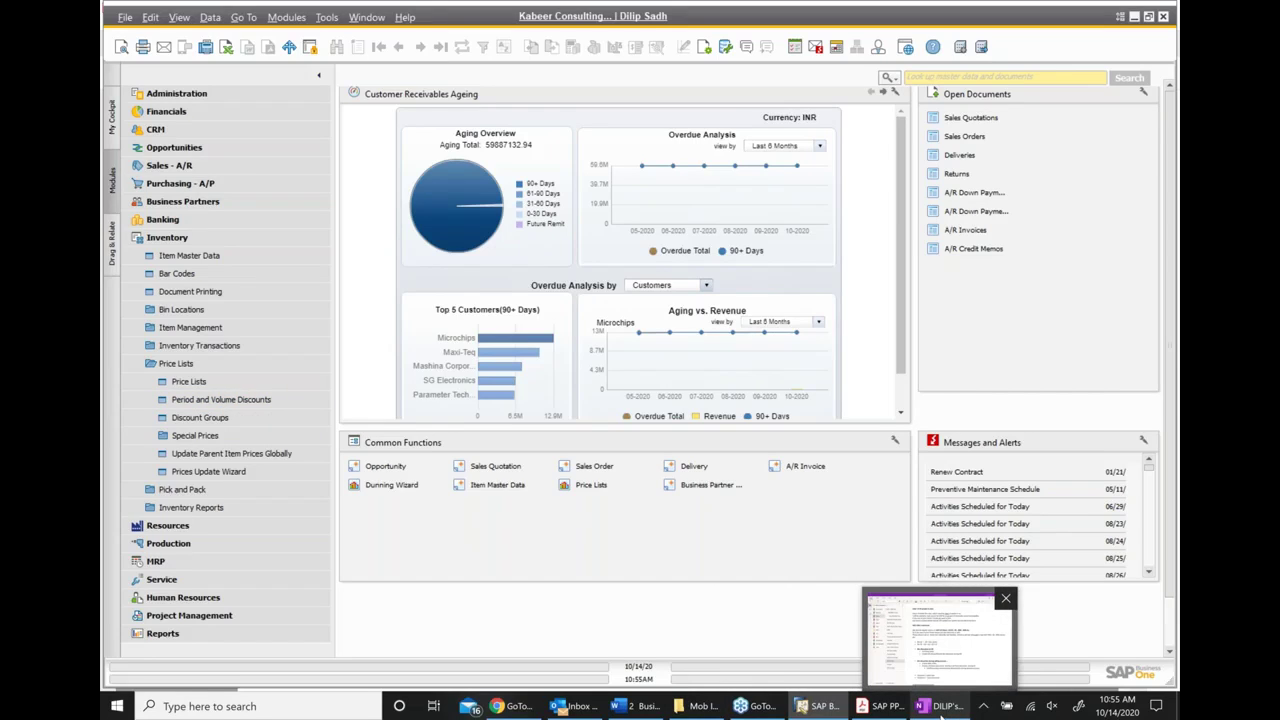
click(940, 708)
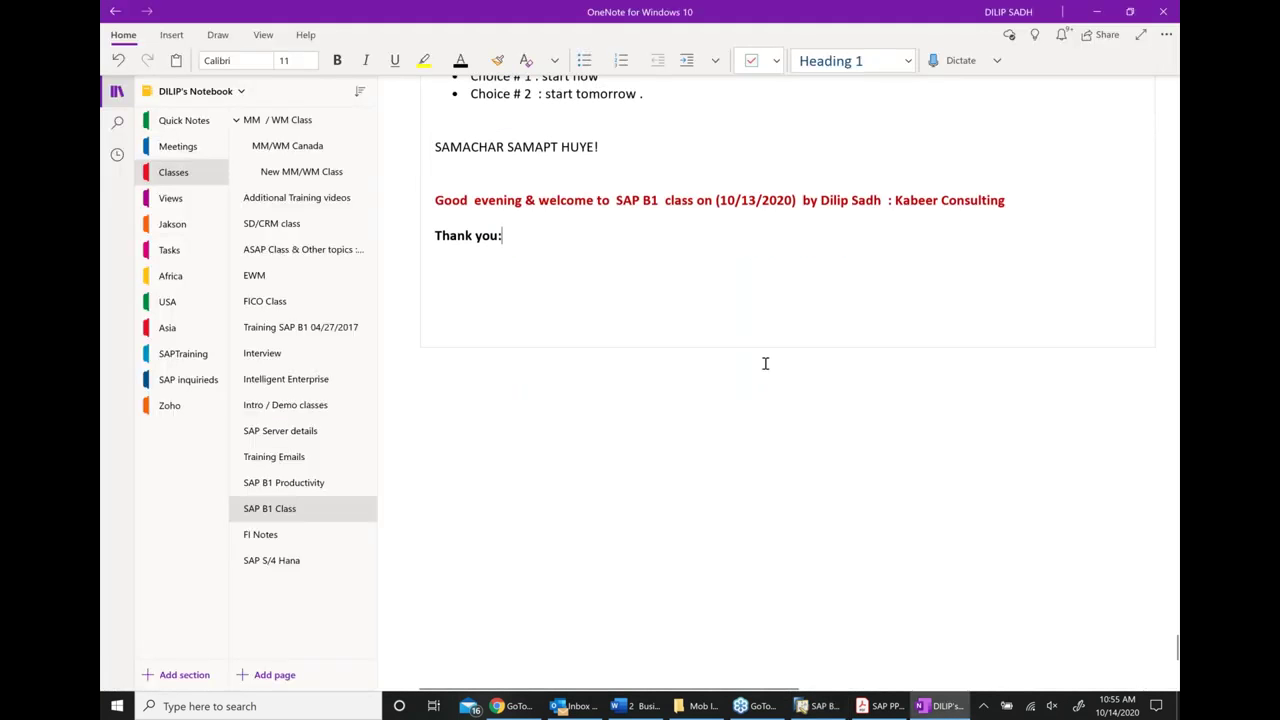
Add the bold bullet "Maintain price list for a Item" below the "Thank you:" line of the class notes
key(Return)
key(Return)
key(Return)
text(* M)
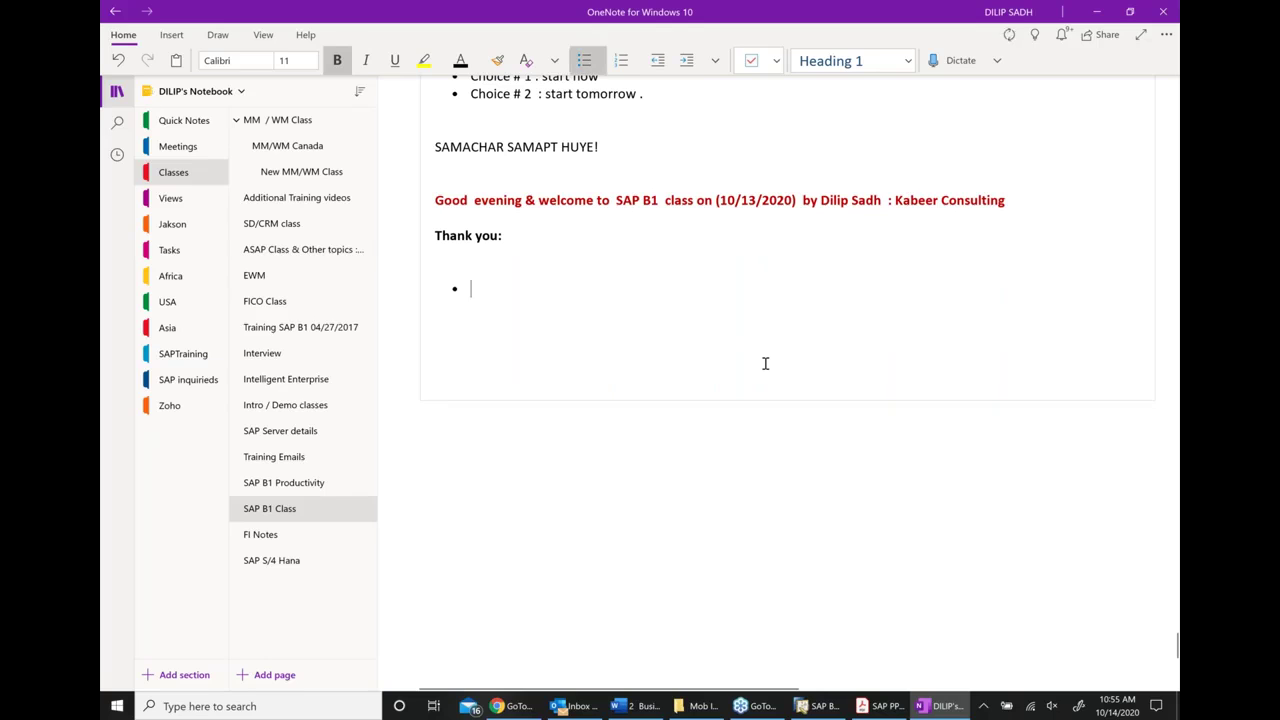
text(ian)
key(BackSpace)
key(BackSpace)
key(BackSpace)
text(a)
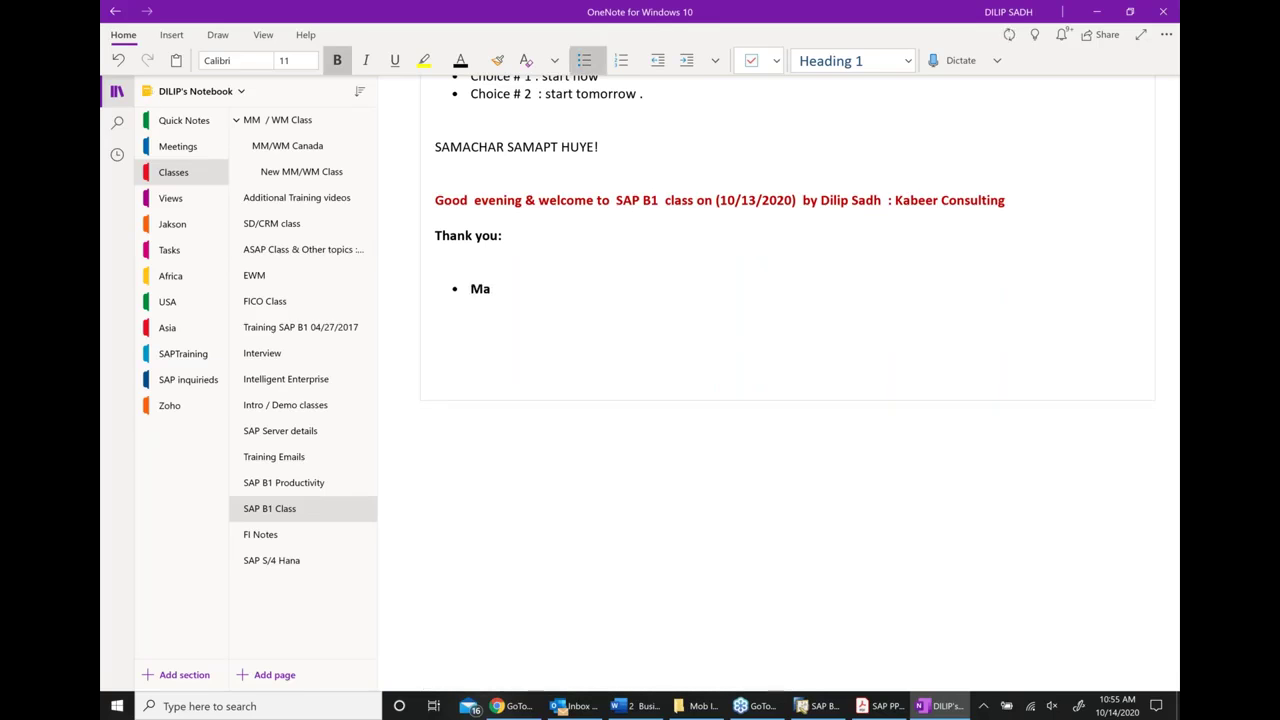
text(intain price list for a ITtem)
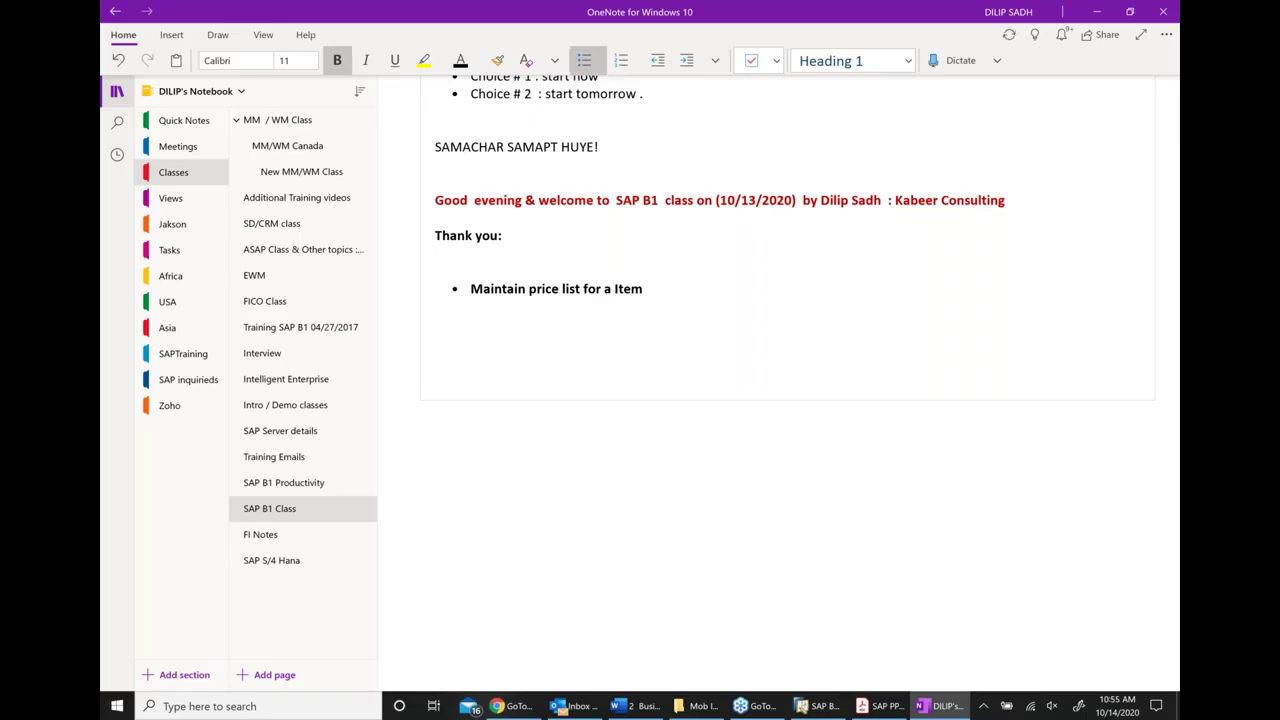
Add the indented sub-bullets "Maintain price list" and "Create sales order" under the price list bullet
key(Return)
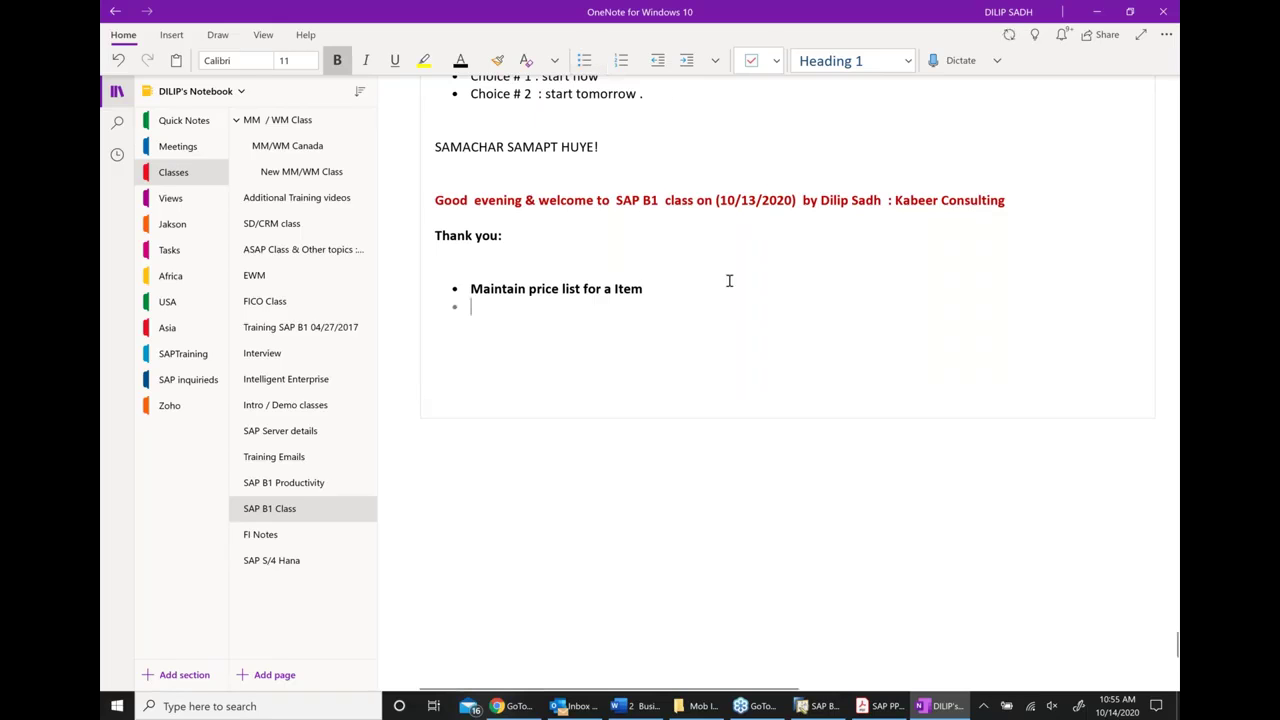
text(min)
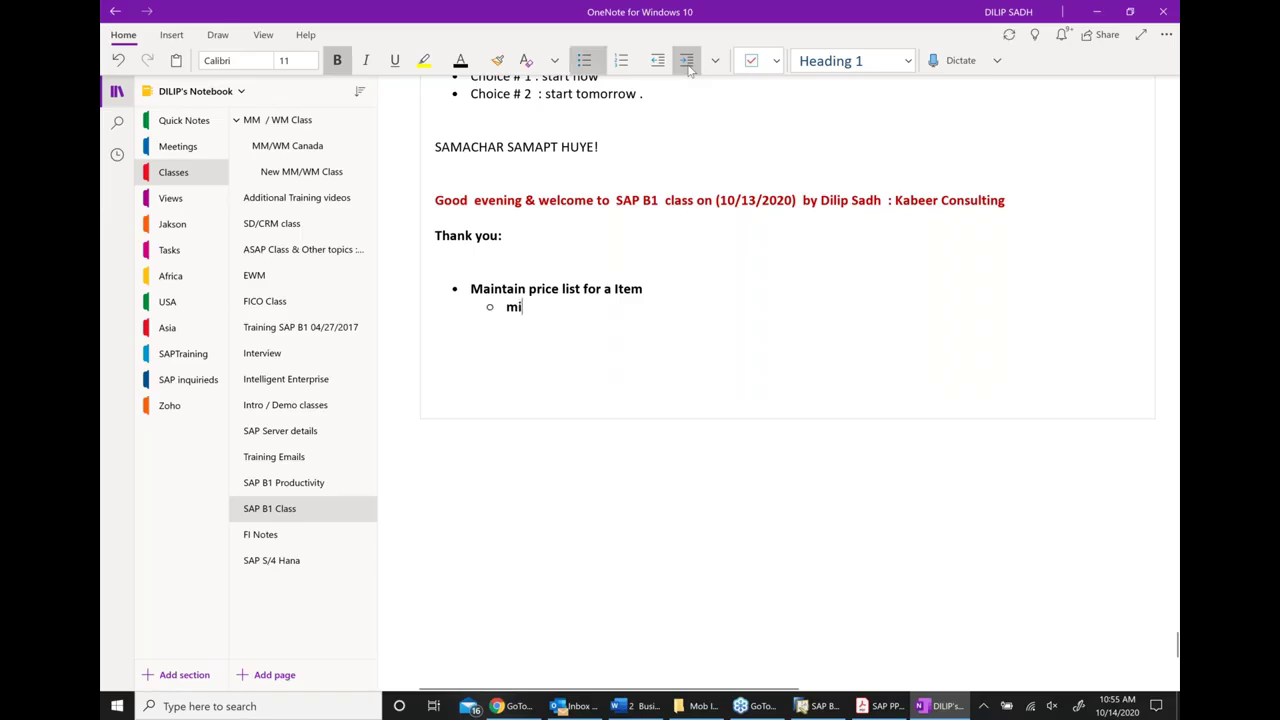
key(BackSpace)
key(BackSpace)
text(aintai)
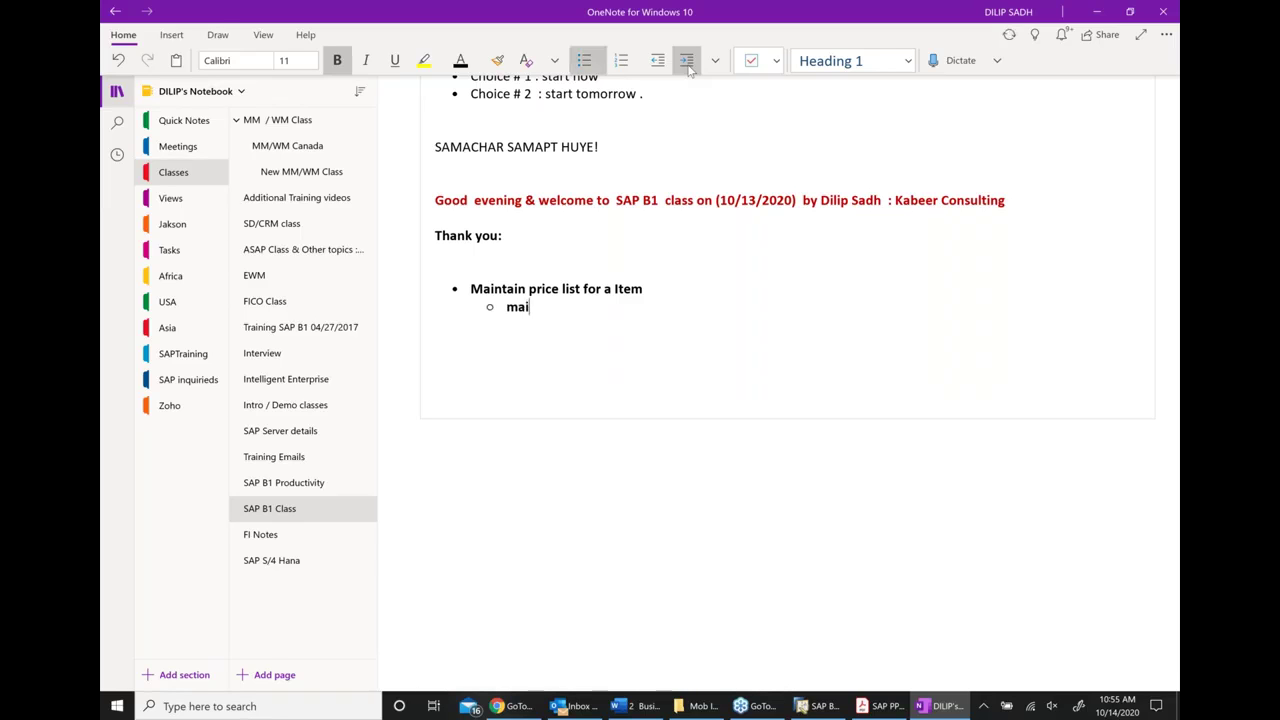
text(n price list)
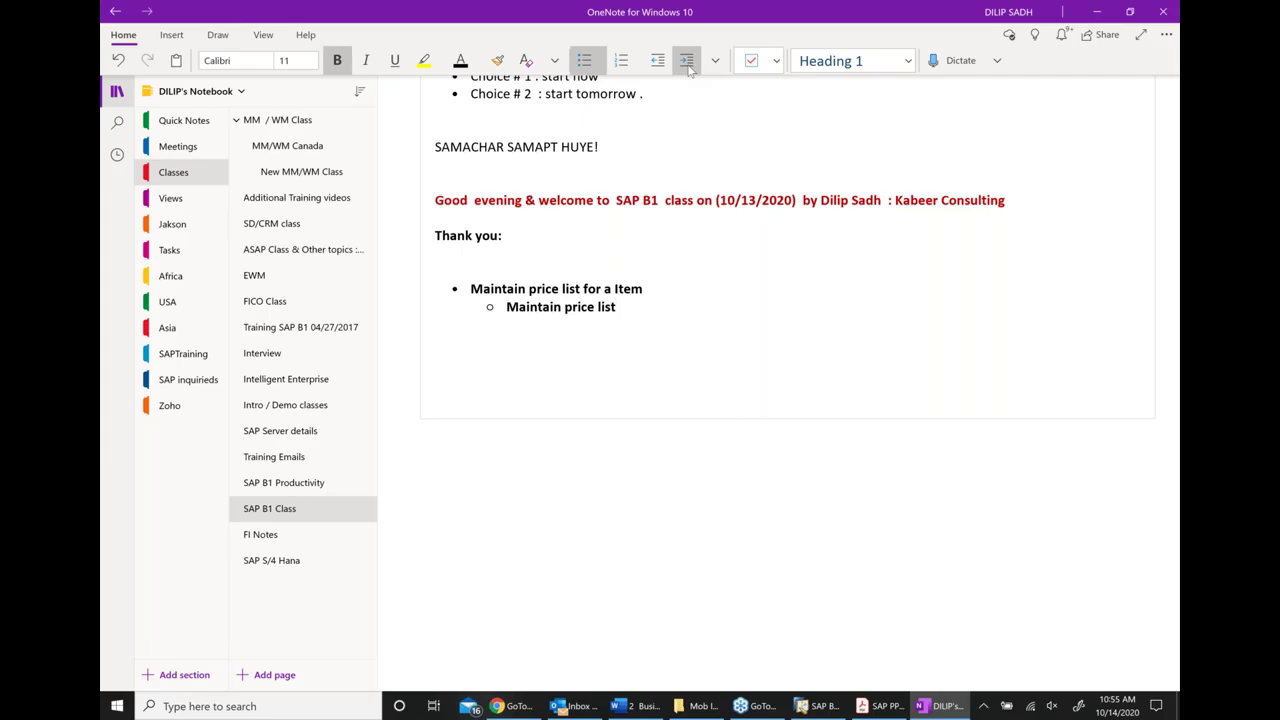
key(Return)
text(Create sa )
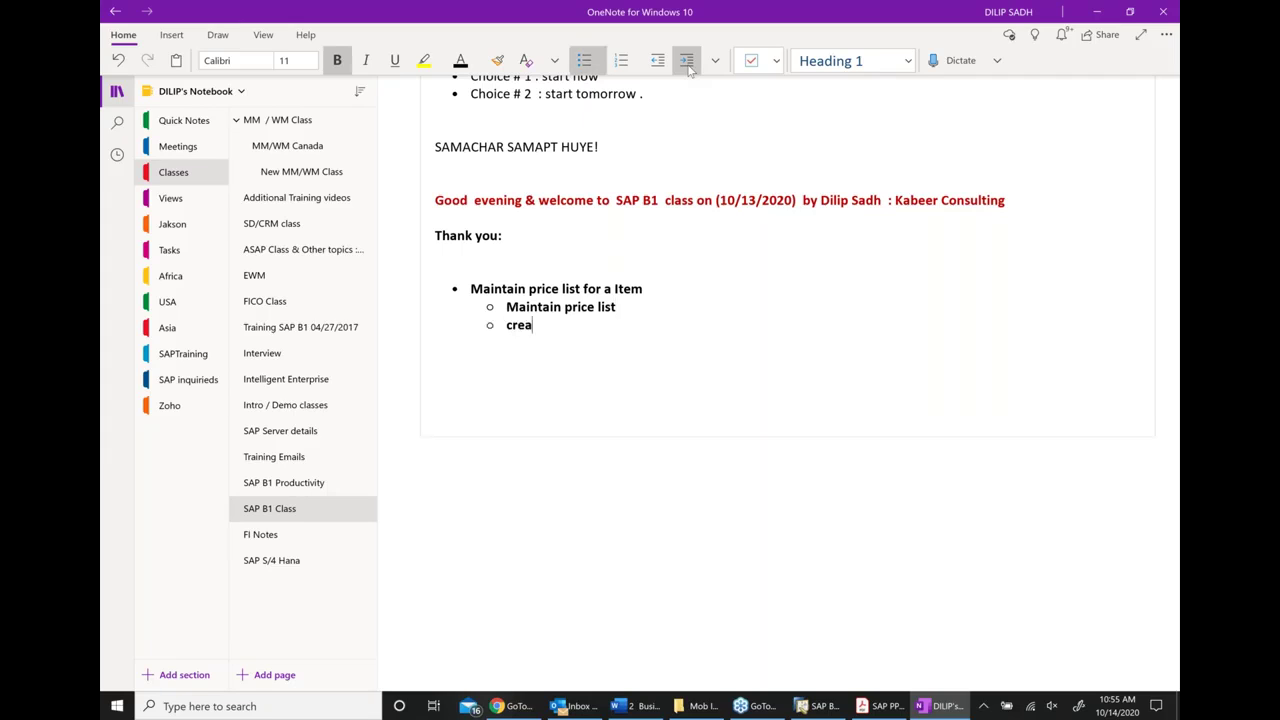
text(les order)
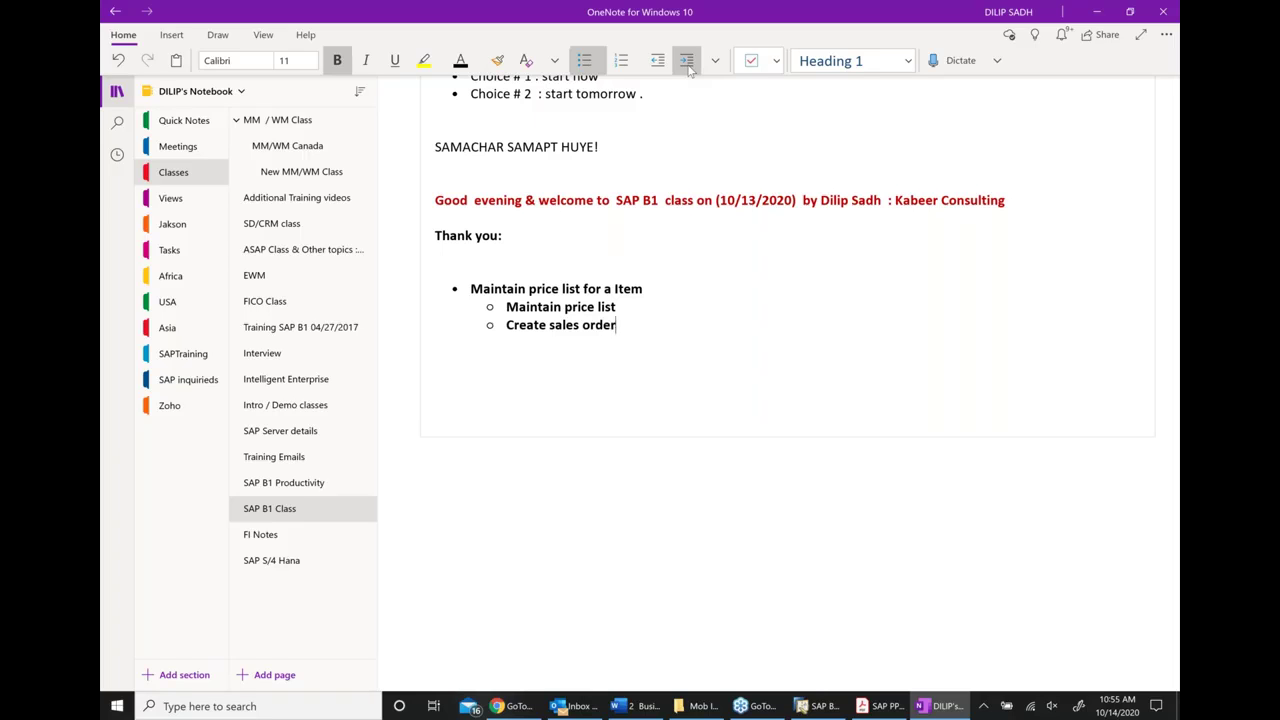
Switch to SAP Business One, open the Base Price list from Price Lists, and find item fig002
click(820, 706)
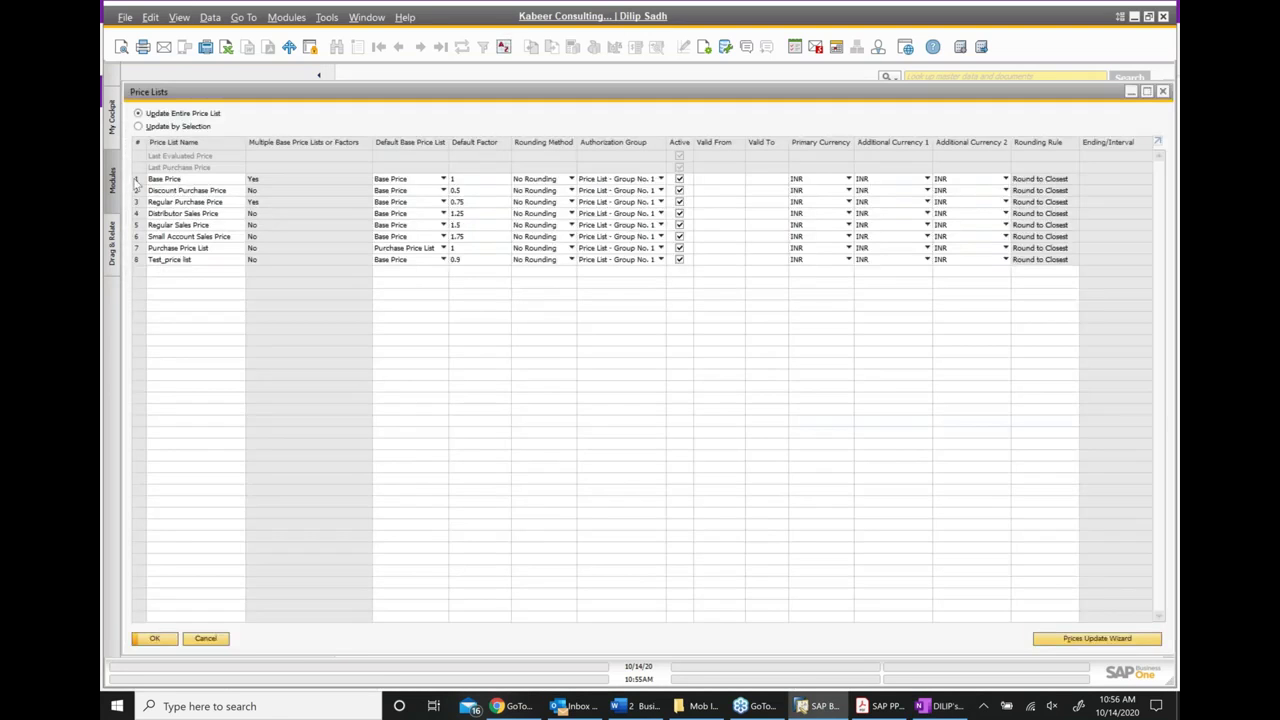
click(137, 179)
double_click(137, 179)
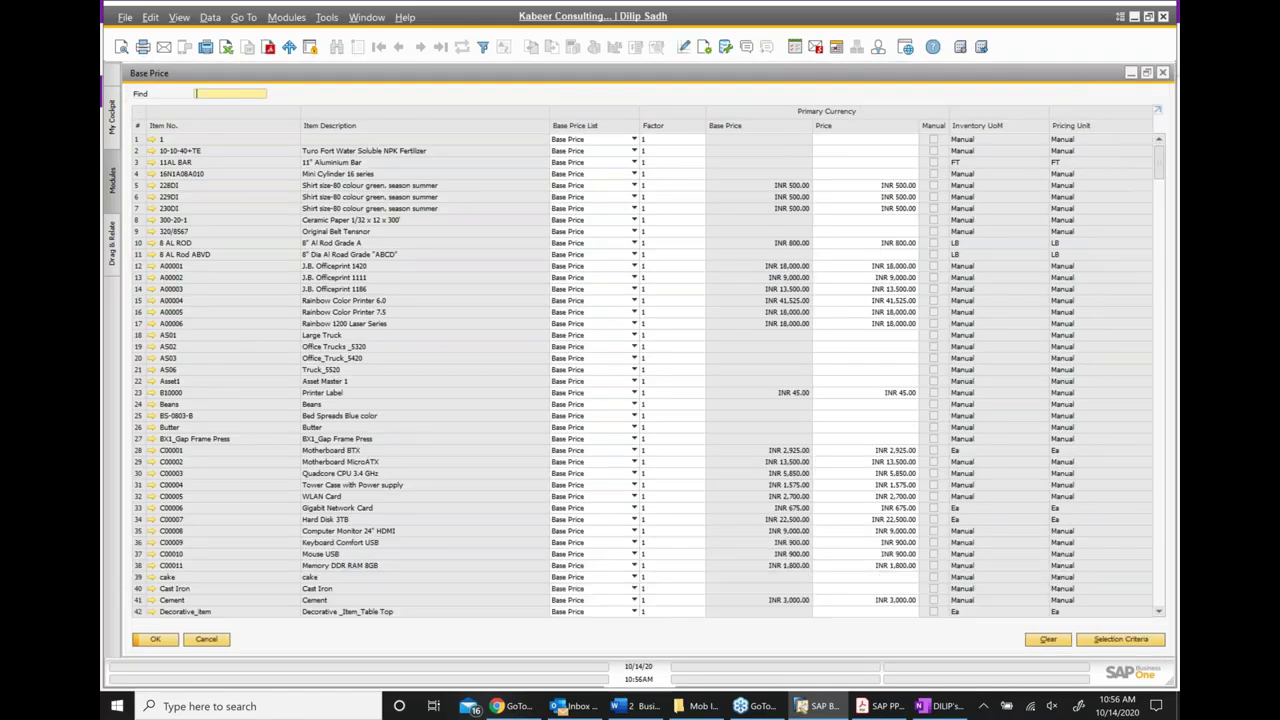
text(f)
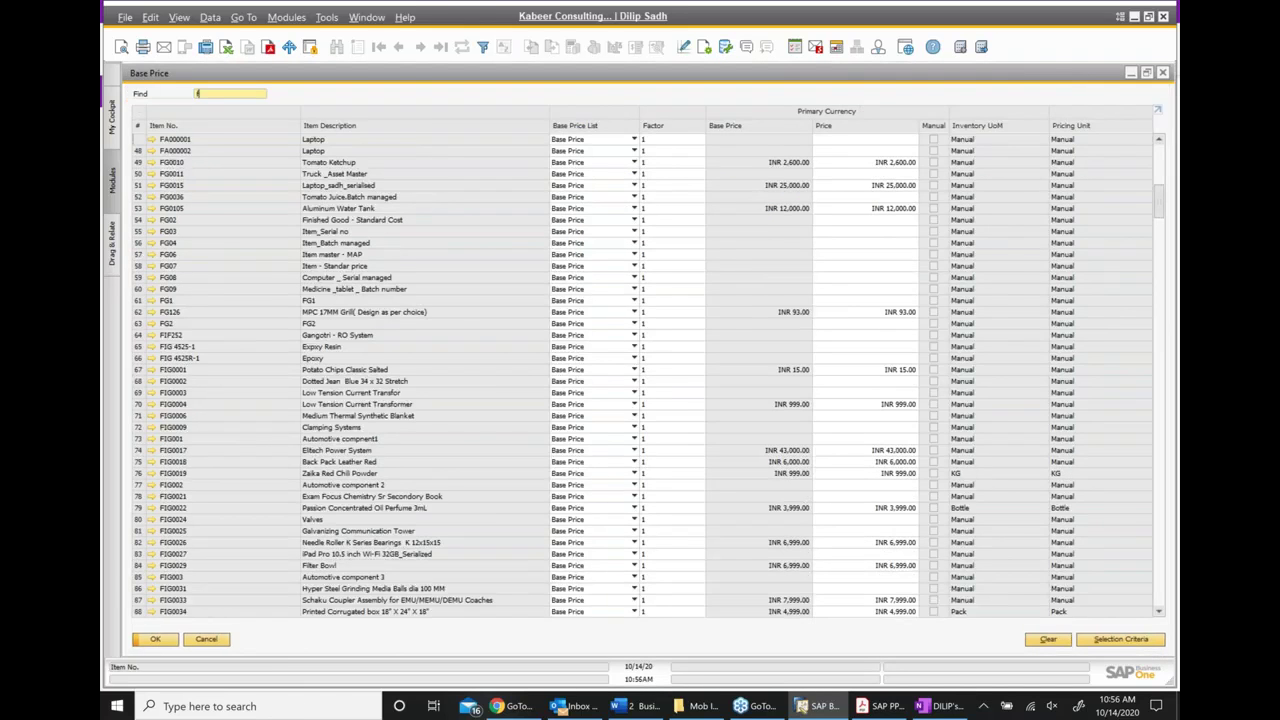
text(ig002)
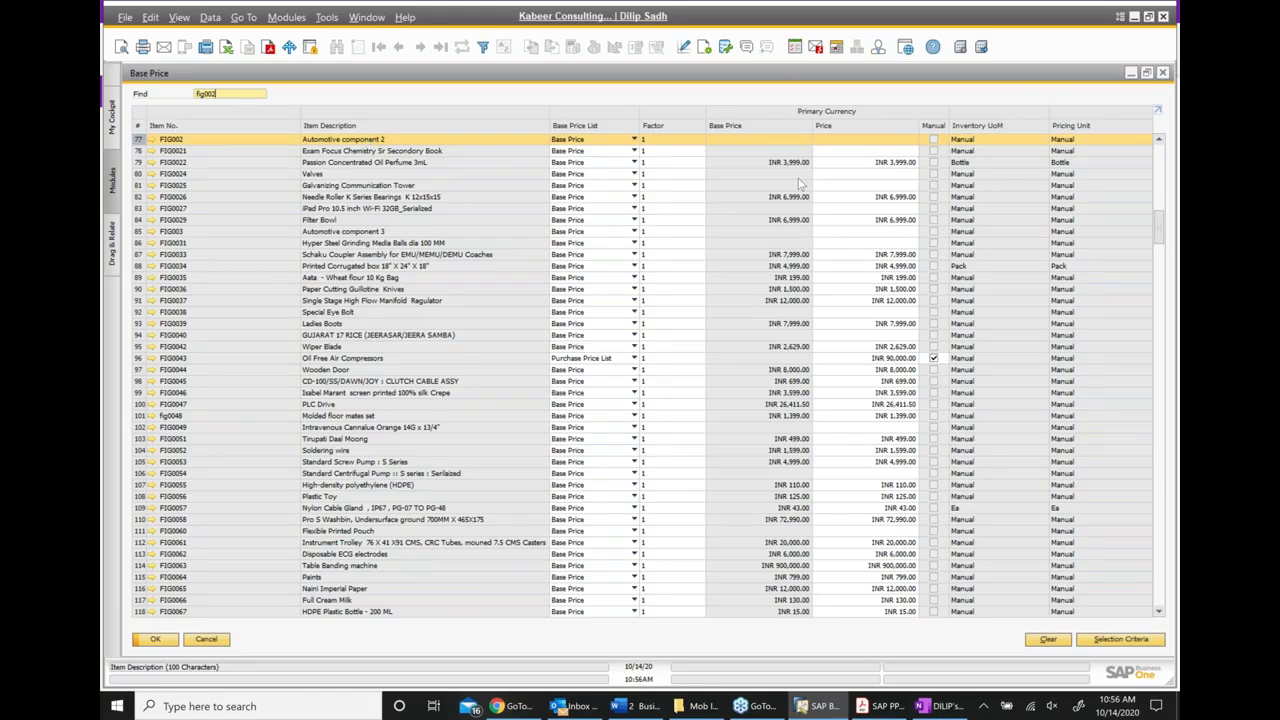
Set the Base Price of item FIG002 to 600, update the list, and close both price list windows
click(887, 140)
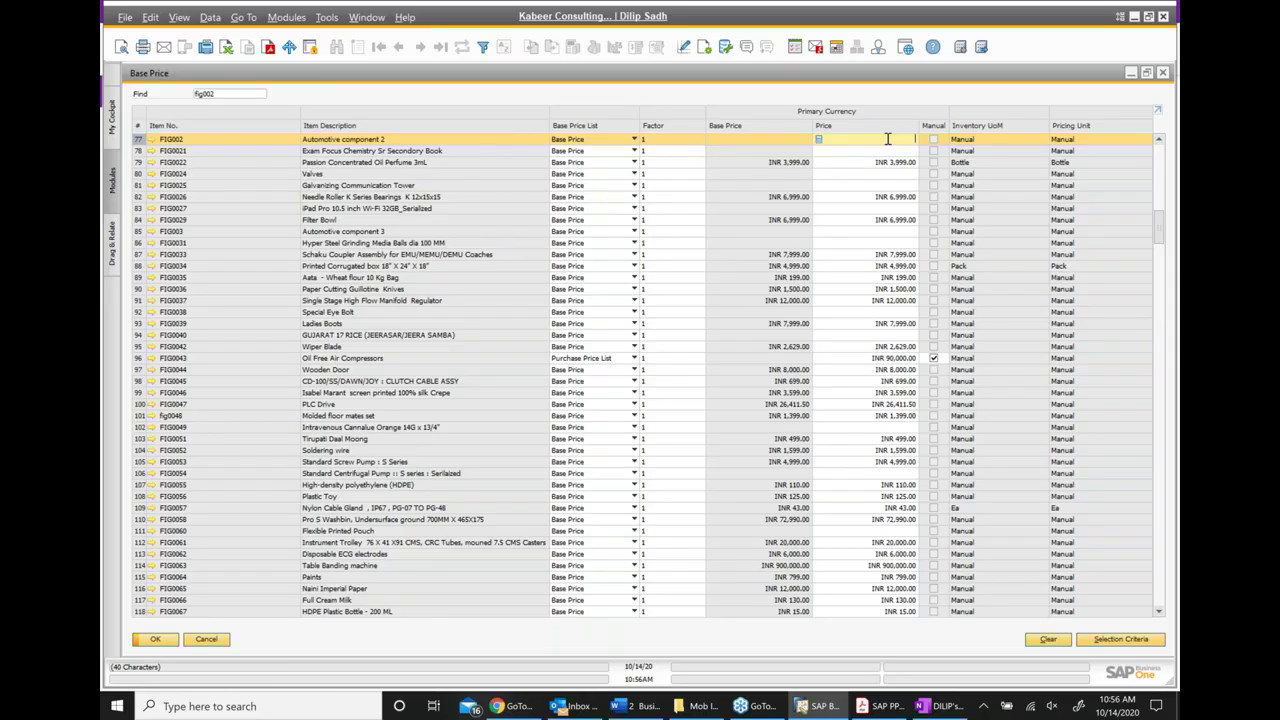
text(600)
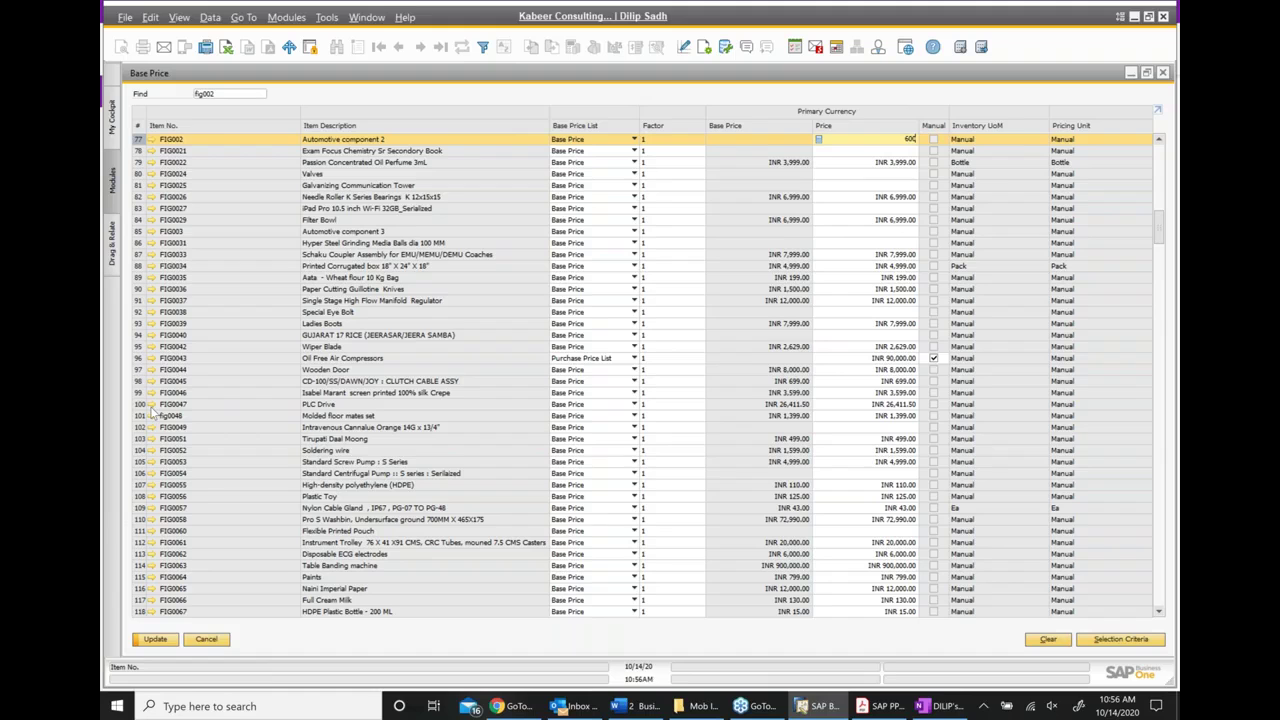
click(157, 640)
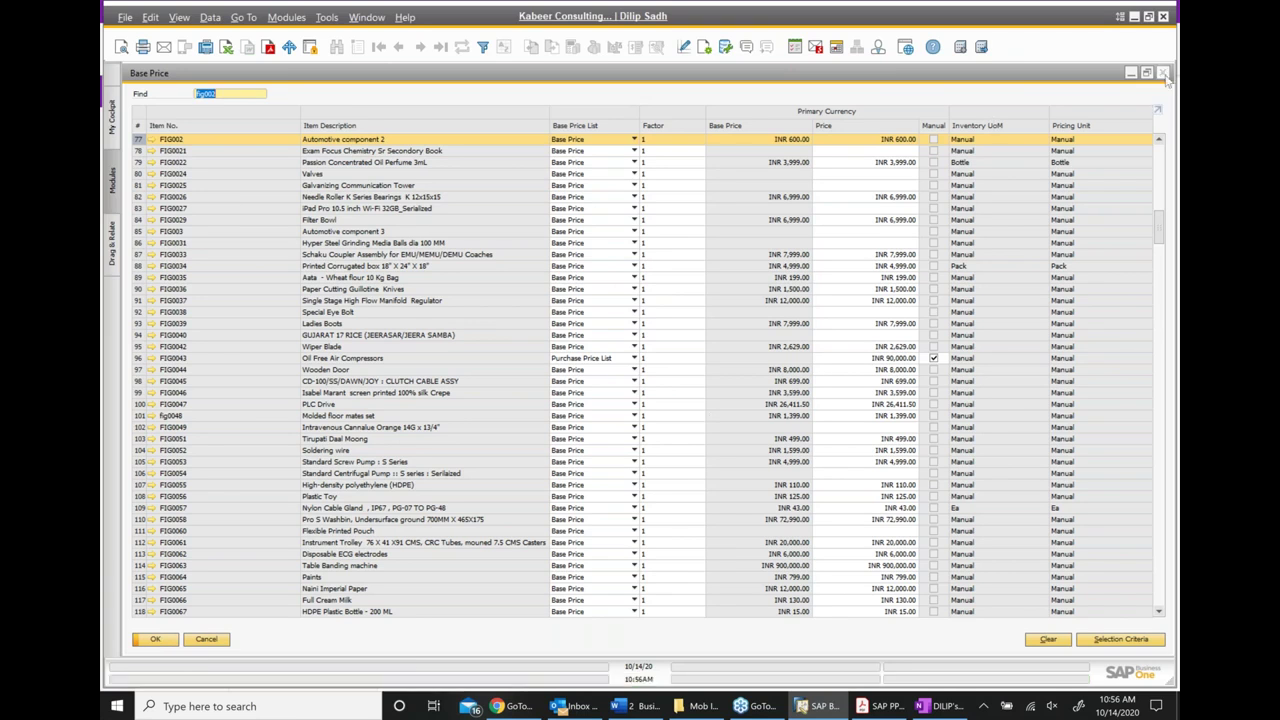
click(1164, 75)
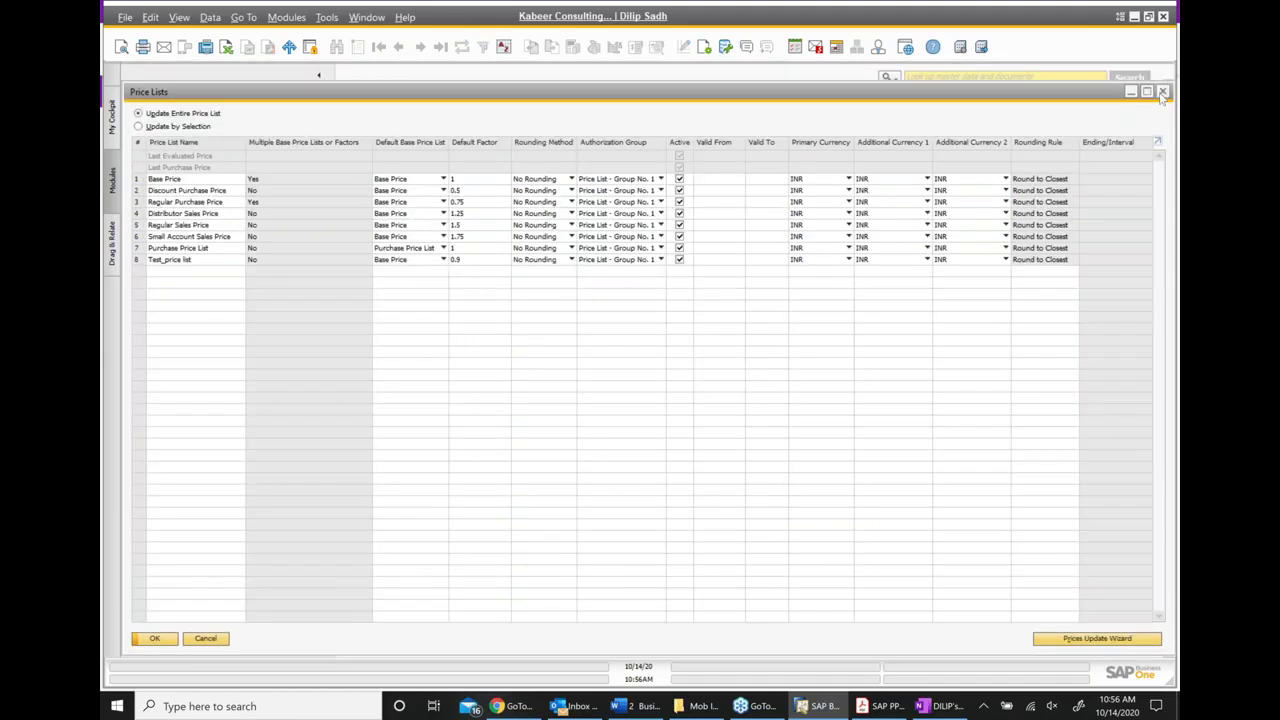
click(1163, 92)
Start a new sales order for customer Microchips and enter item fig002 in its first row
click(167, 237)
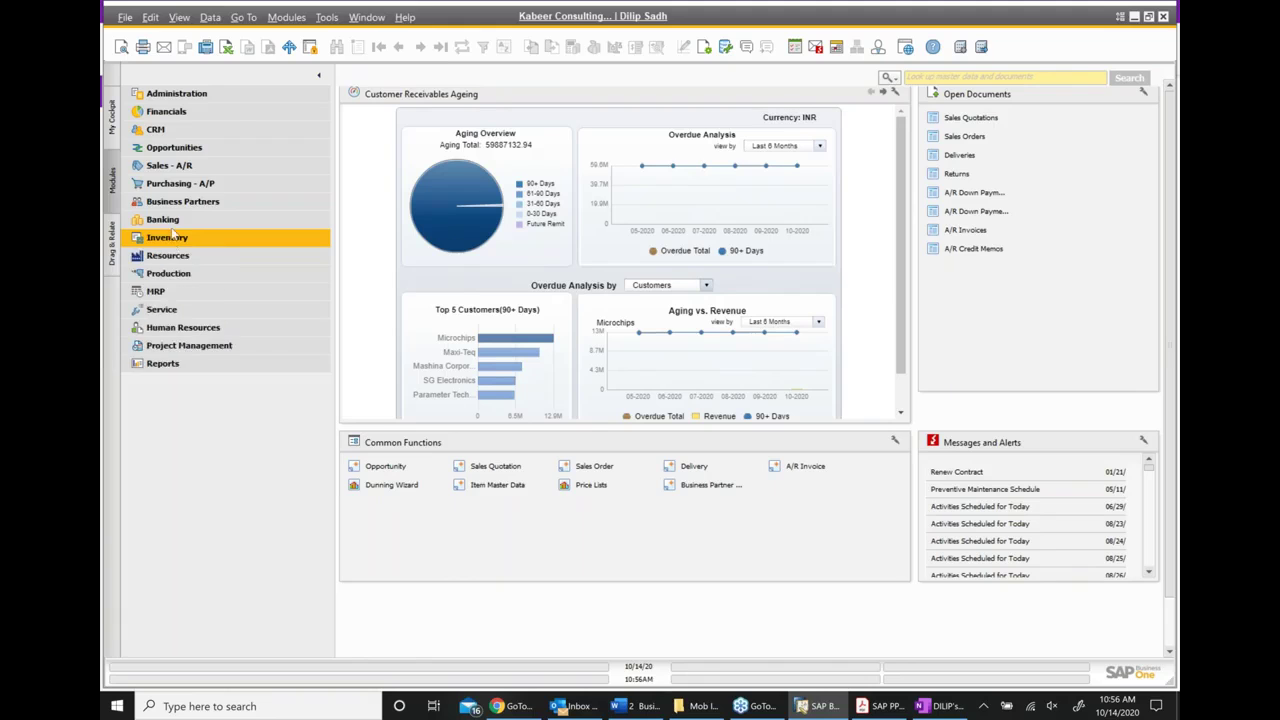
click(169, 165)
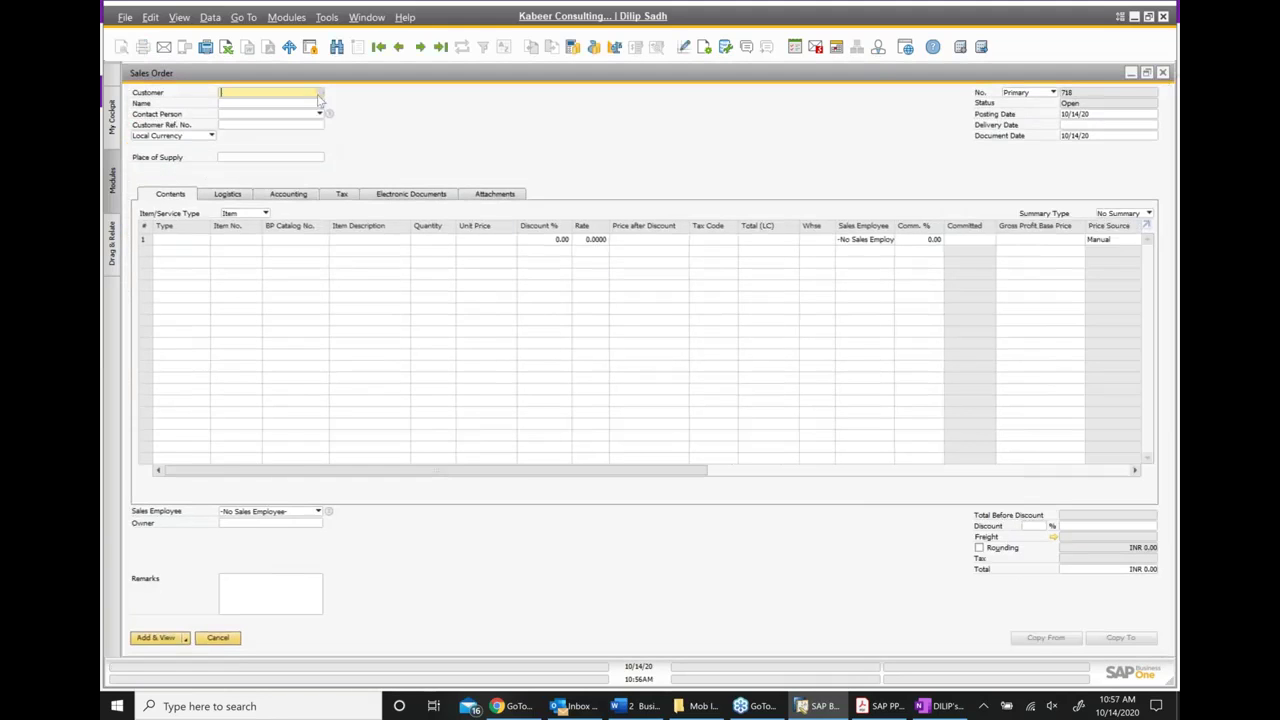
click(319, 93)
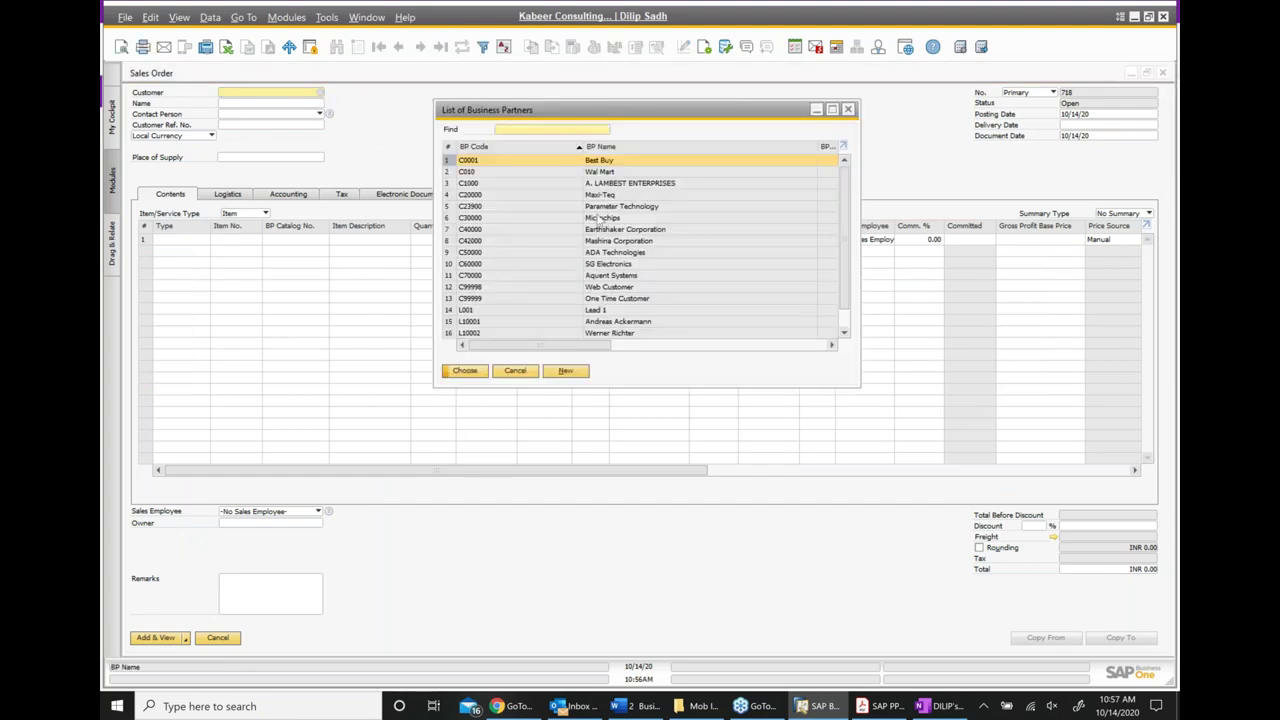
click(602, 218)
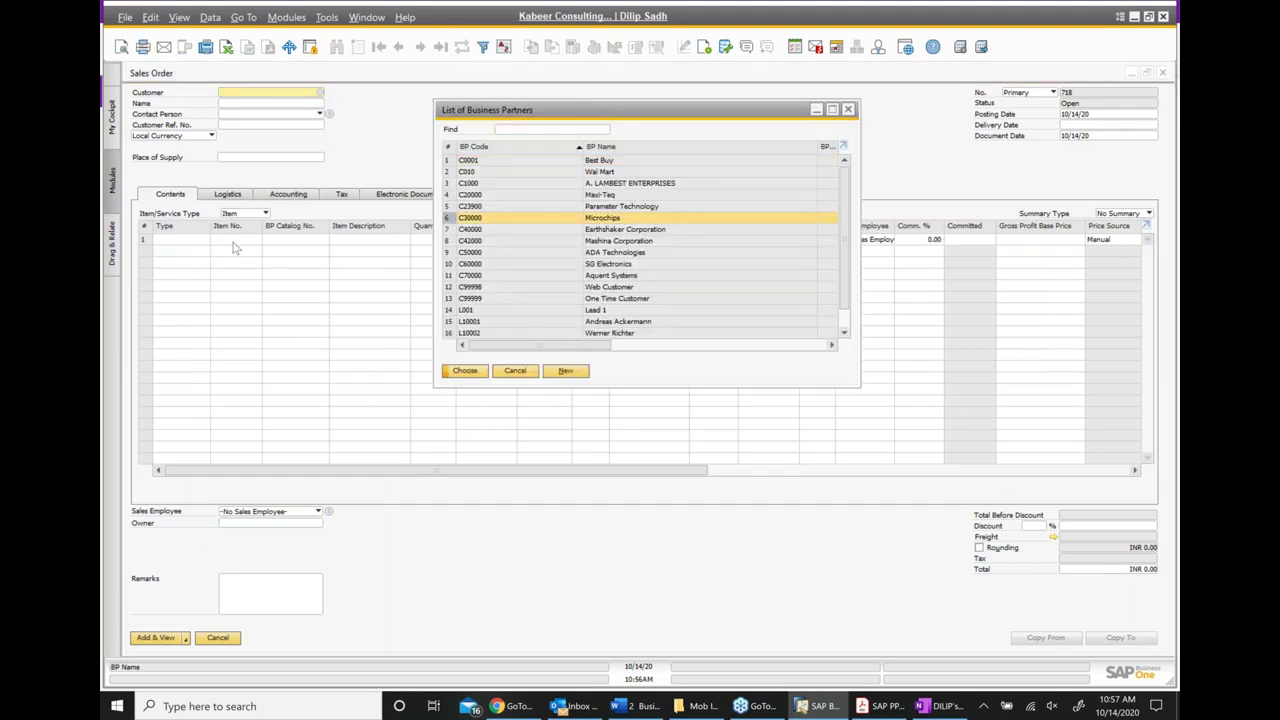
key(Return)
text(fig002)
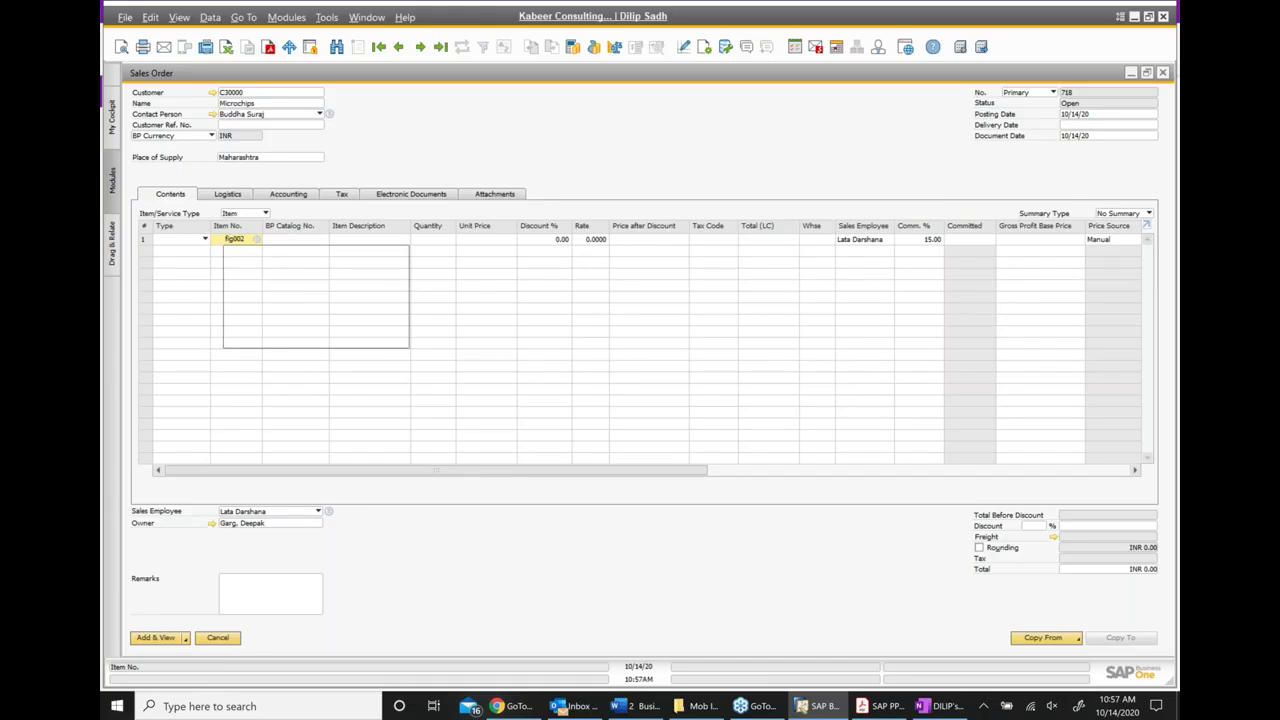
click(292, 255)
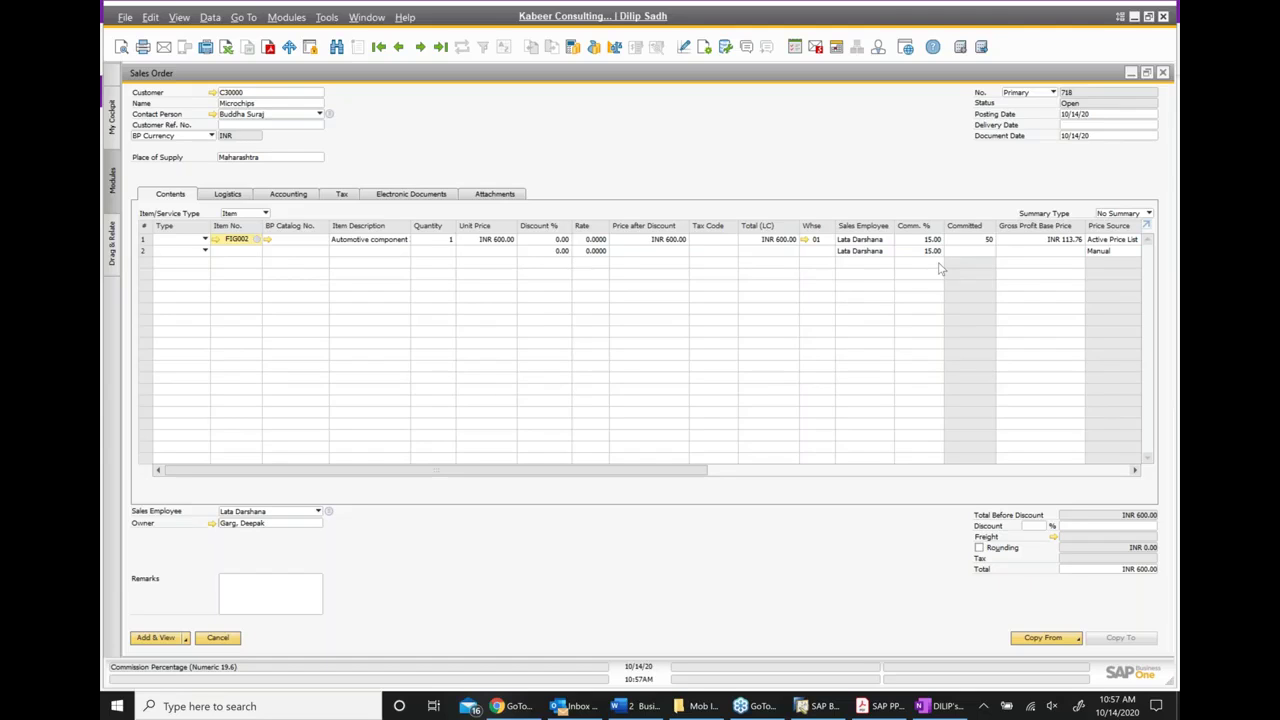
Switch to OneNote and add the sub-bullet "Enter discount" after "Create sales order"
click(825, 708)
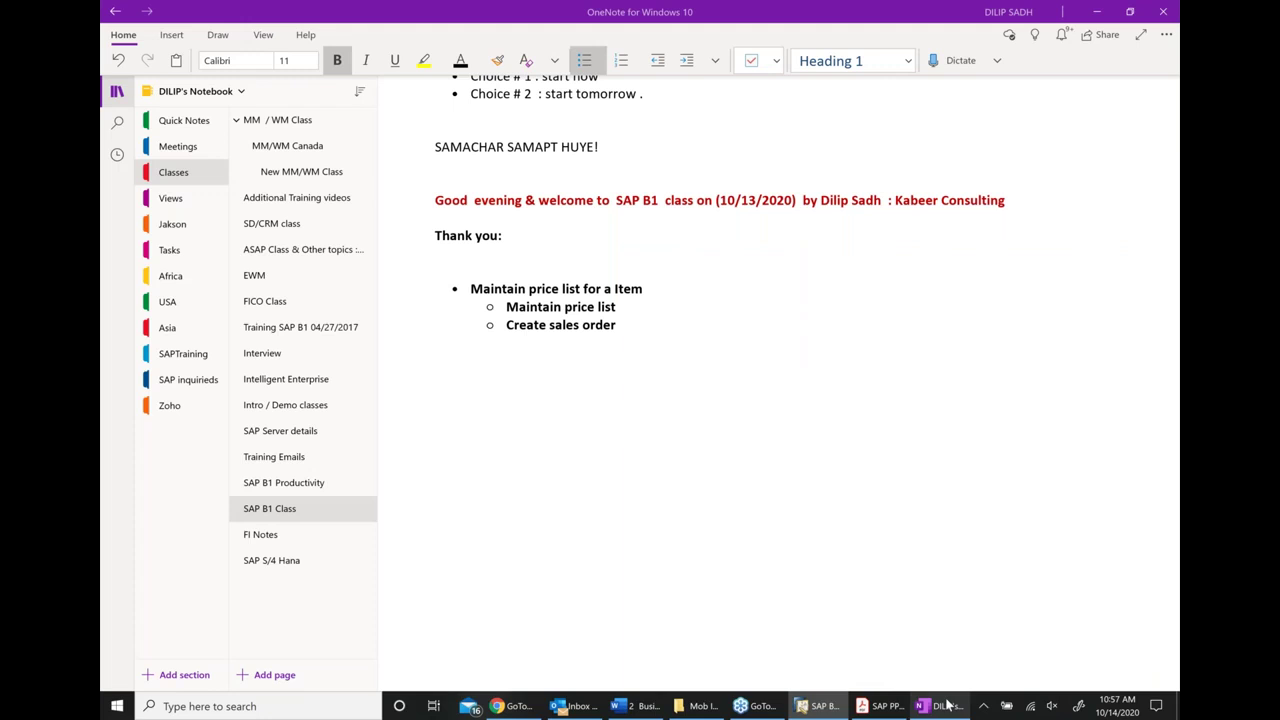
key(Return)
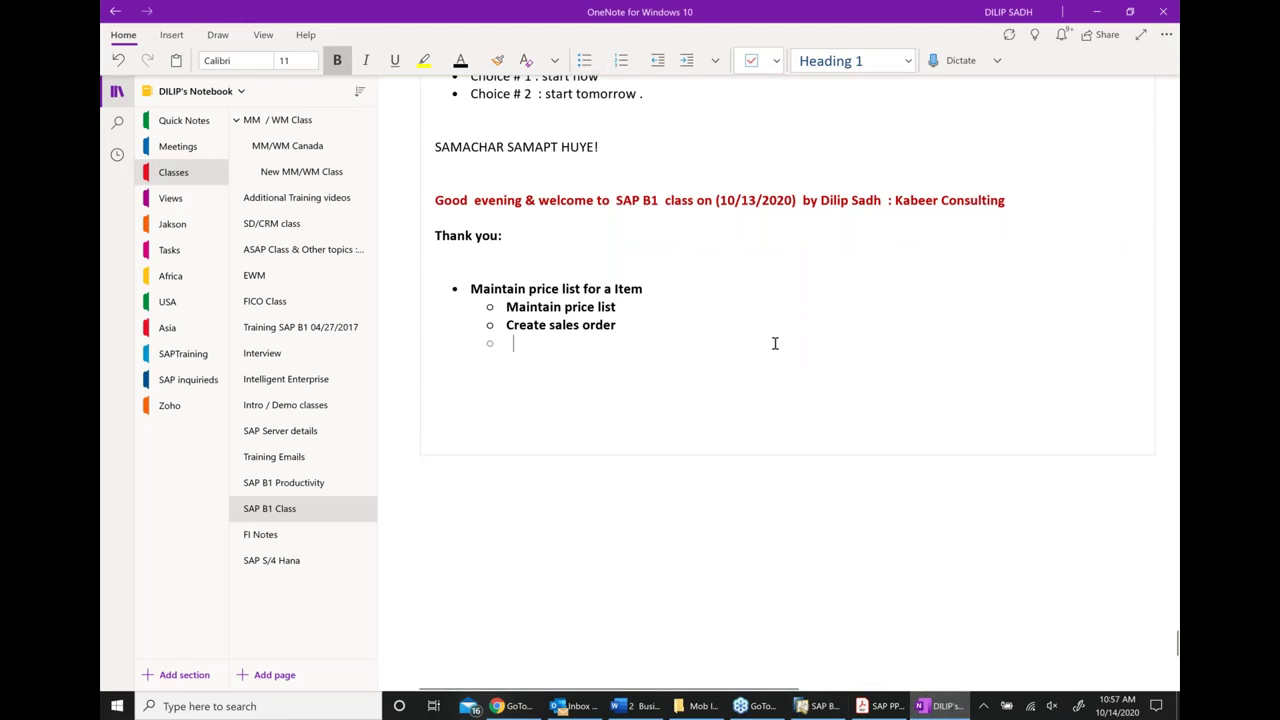
text(Enter )
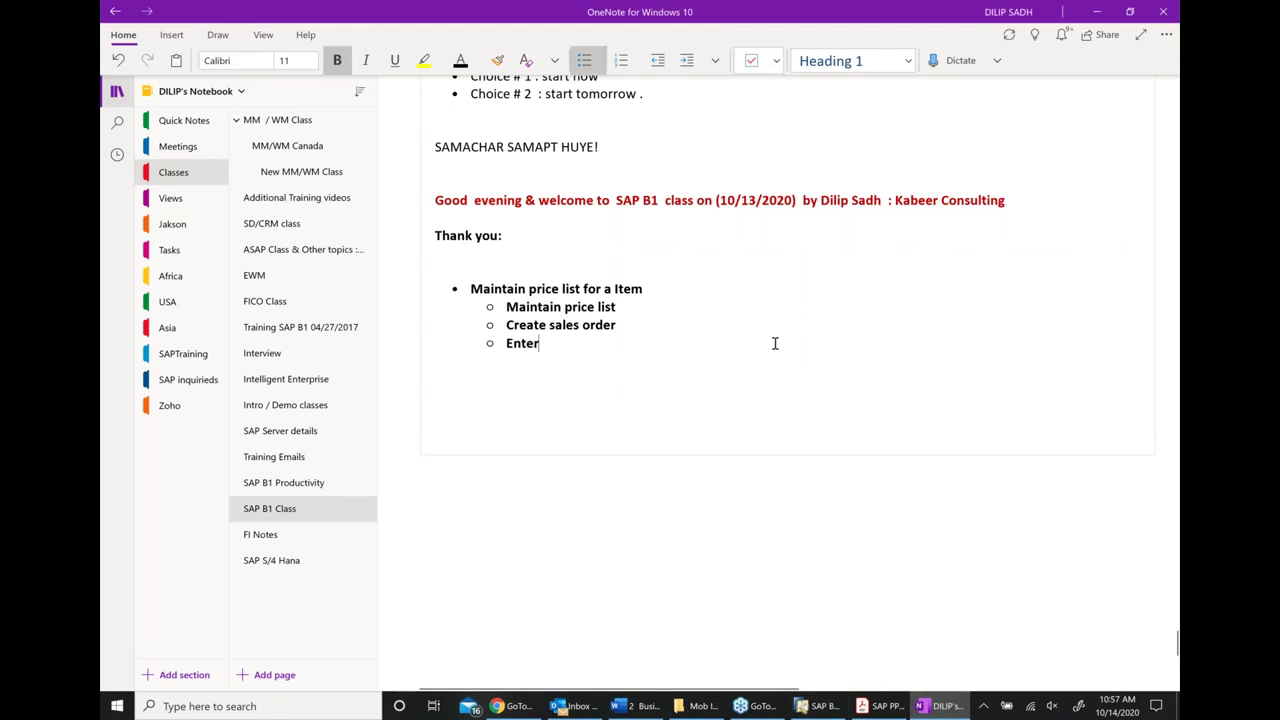
text(disc)
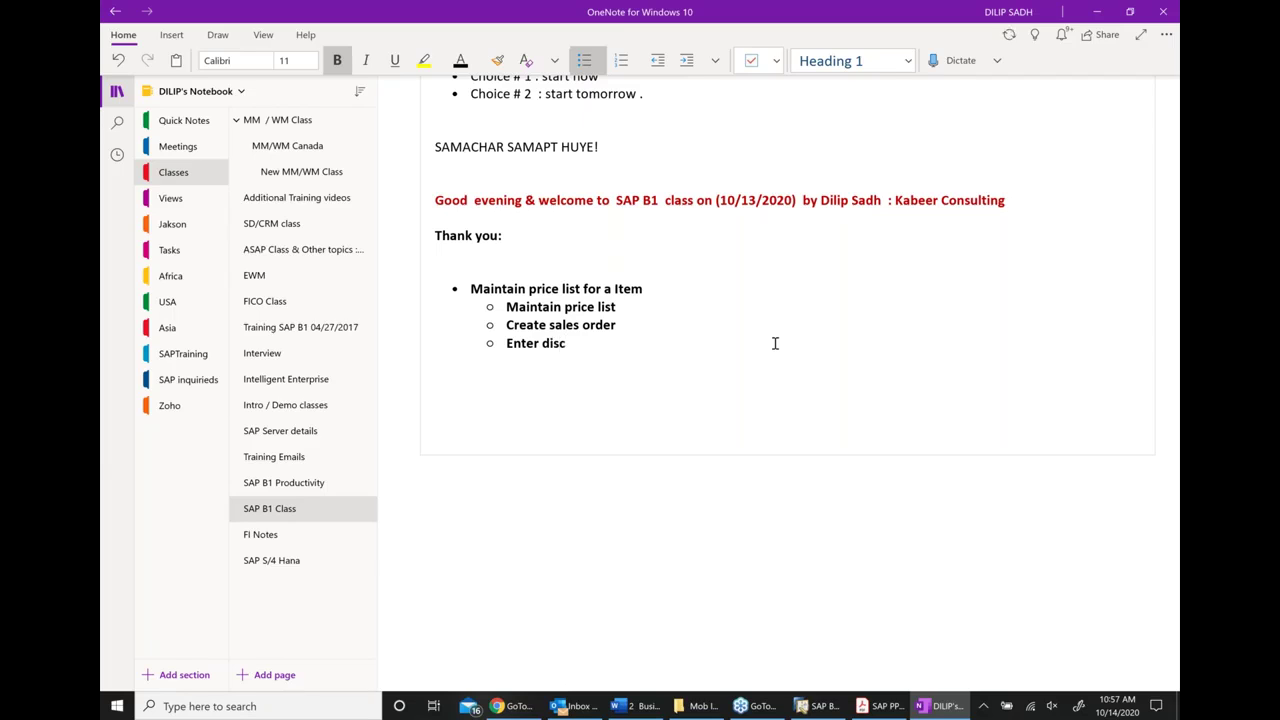
text(ount)
key(Return)
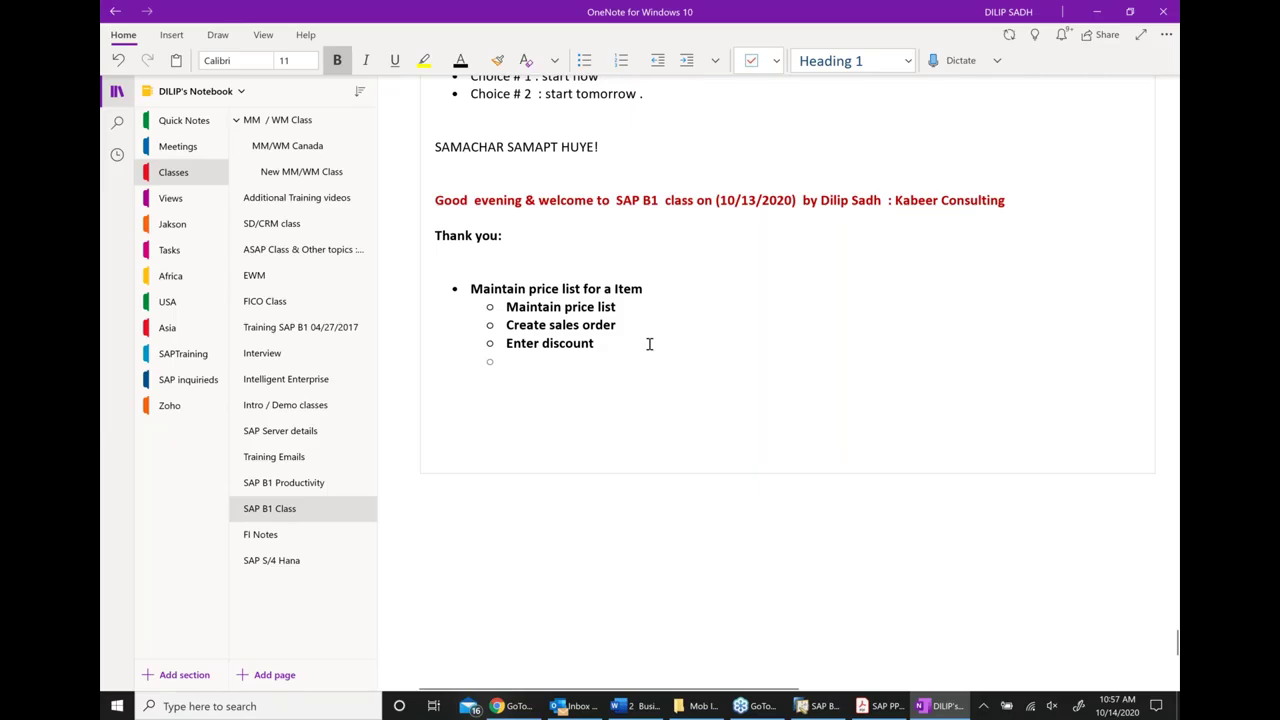
Indent the "Create sales order" line one level under "Maintain price list" and insert "Verify" before its text
click(508, 325)
key(Tab)
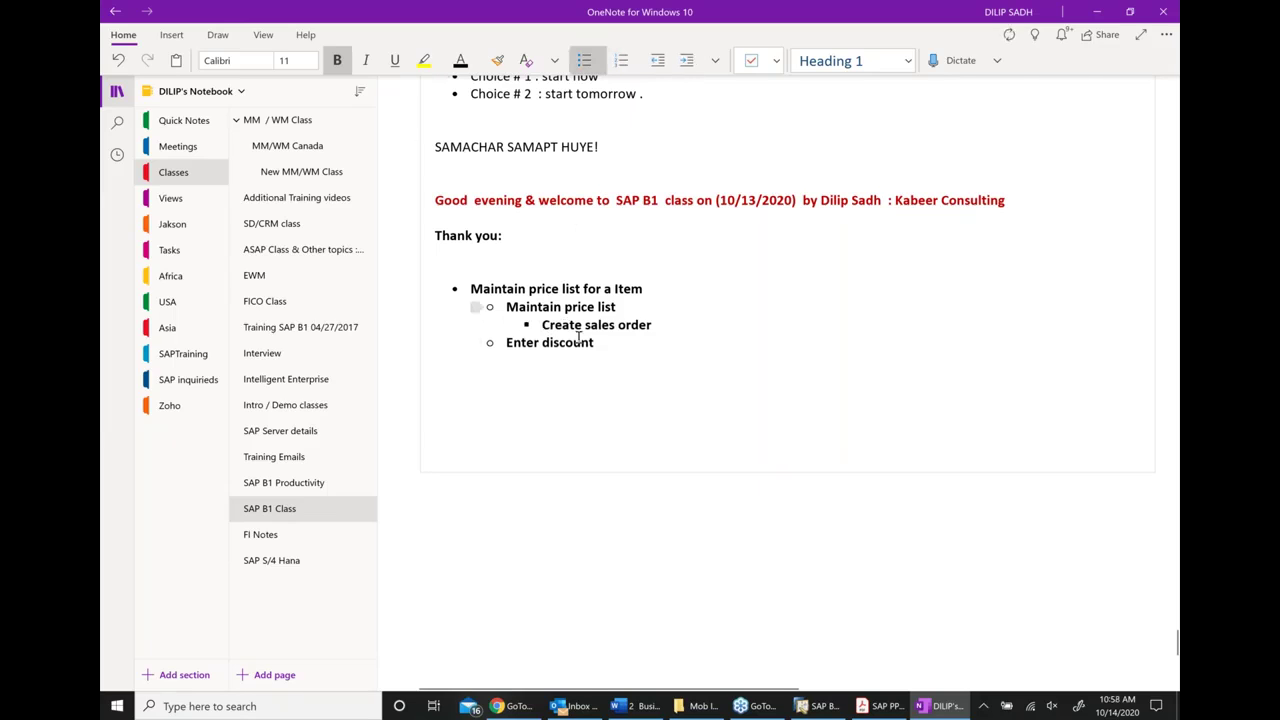
text(verify in)
text( sales o)
key(BackSpace)
key(BackSpace)
key(BackSpace)
key(BackSpace)
key(BackSpace)
key(BackSpace)
key(BackSpace)
key(BackSpace)
key(BackSpace)
key(BackSpace)
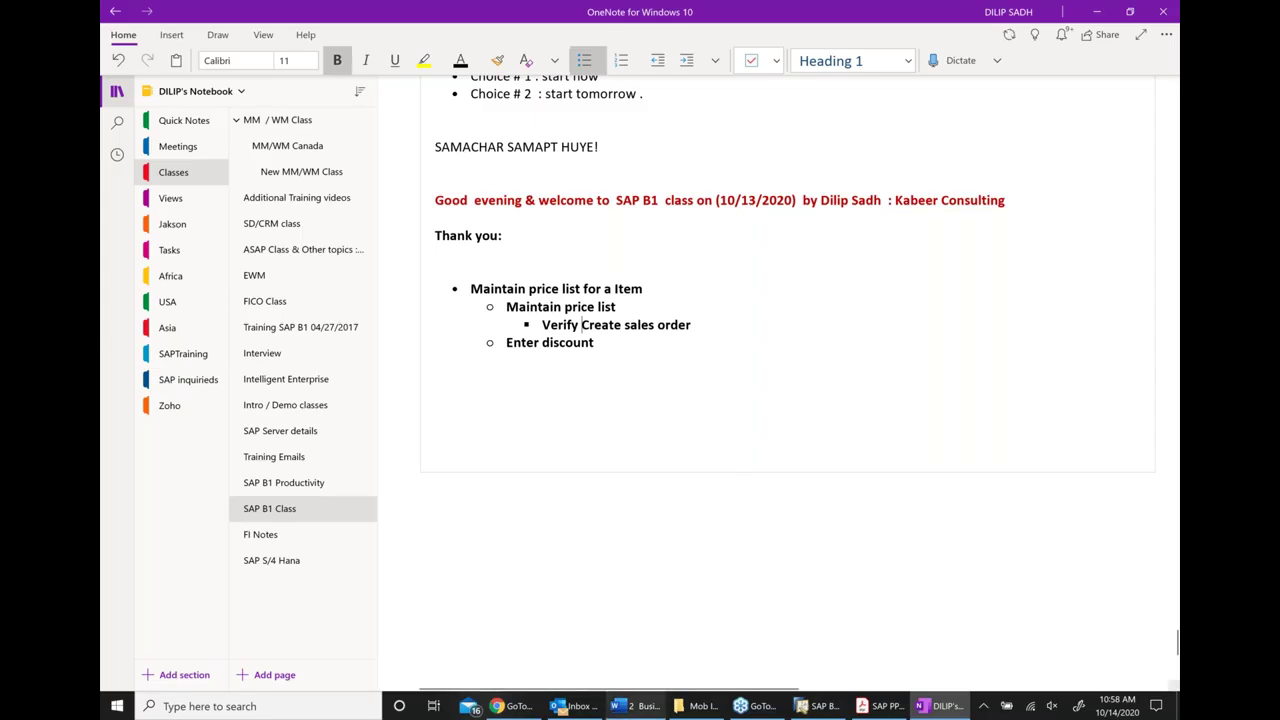
Switch to SAP Business One and close the open sales order without saving its changes
click(833, 708)
click(1163, 73)
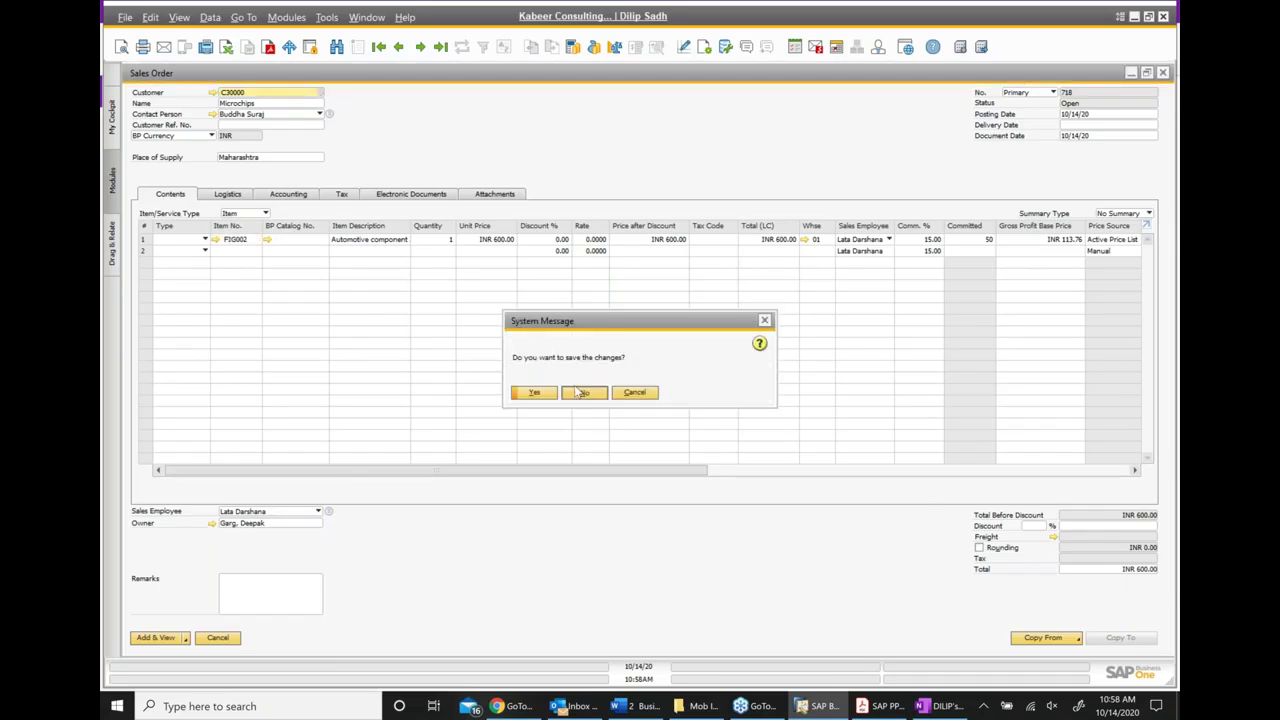
click(582, 392)
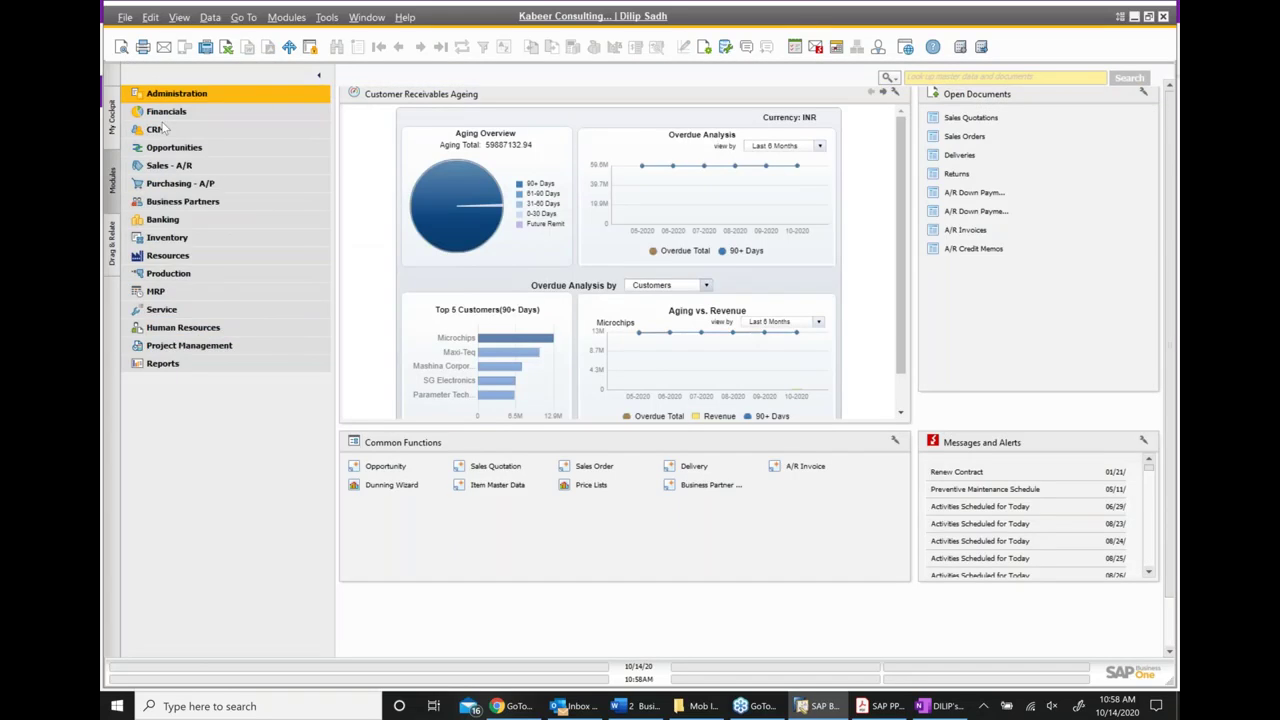
Open Period and Volume Discounts from the inventory price list functions and display the Base Price list
click(170, 247)
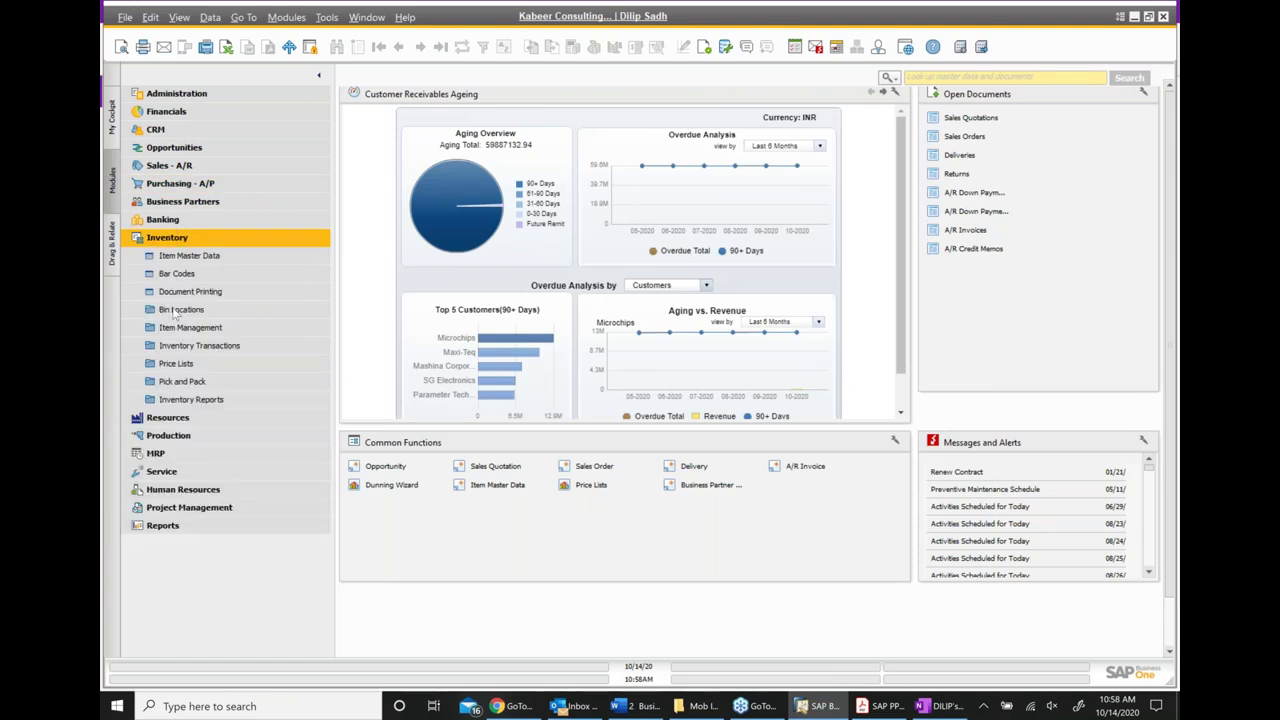
click(200, 364)
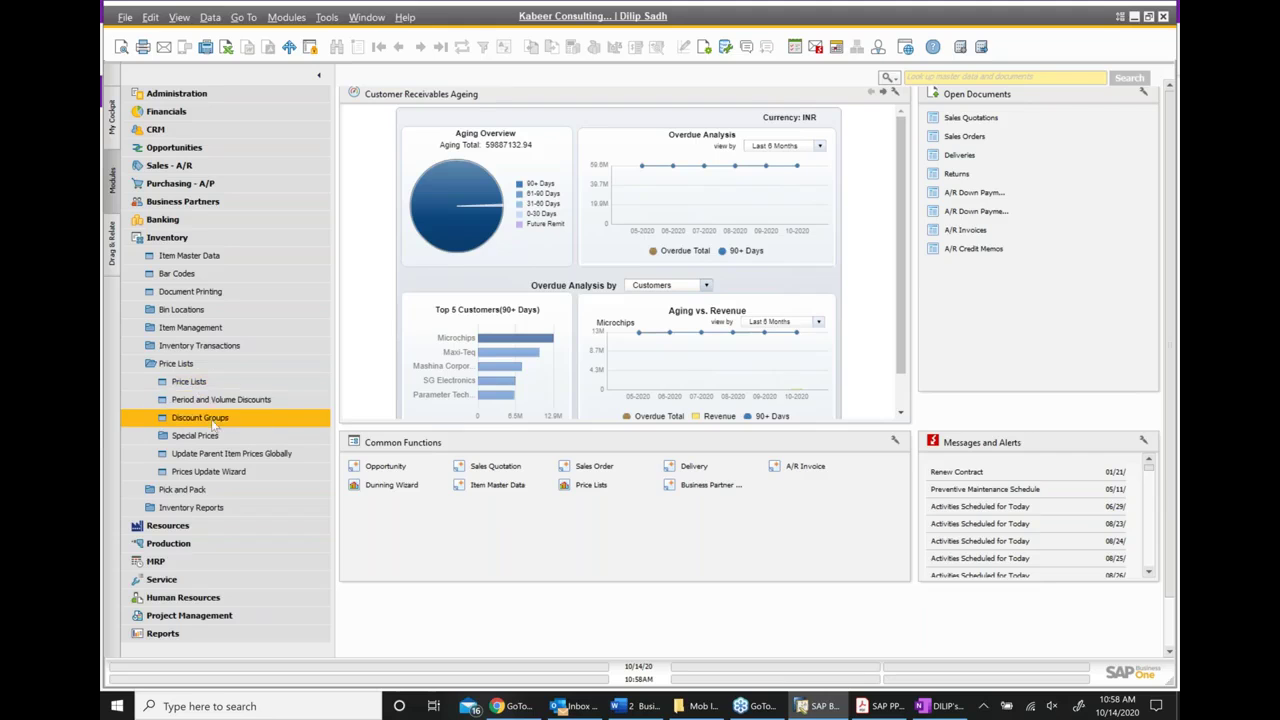
click(221, 400)
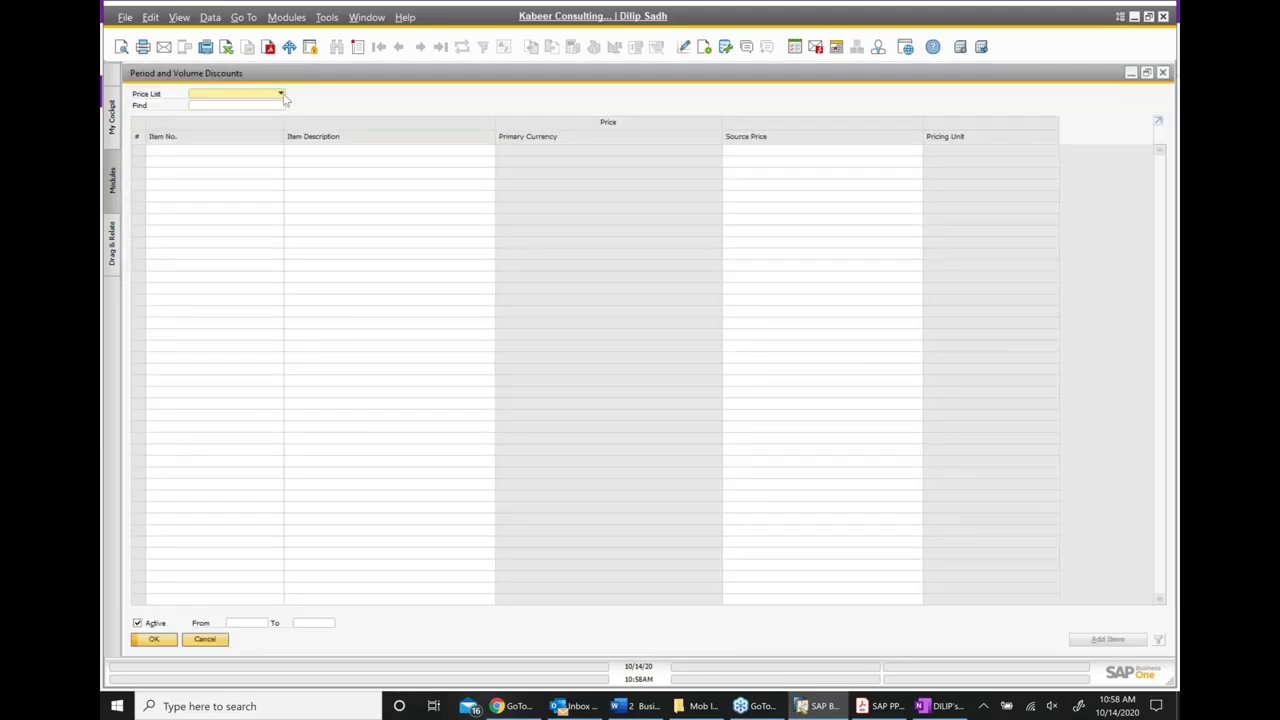
click(283, 93)
click(211, 108)
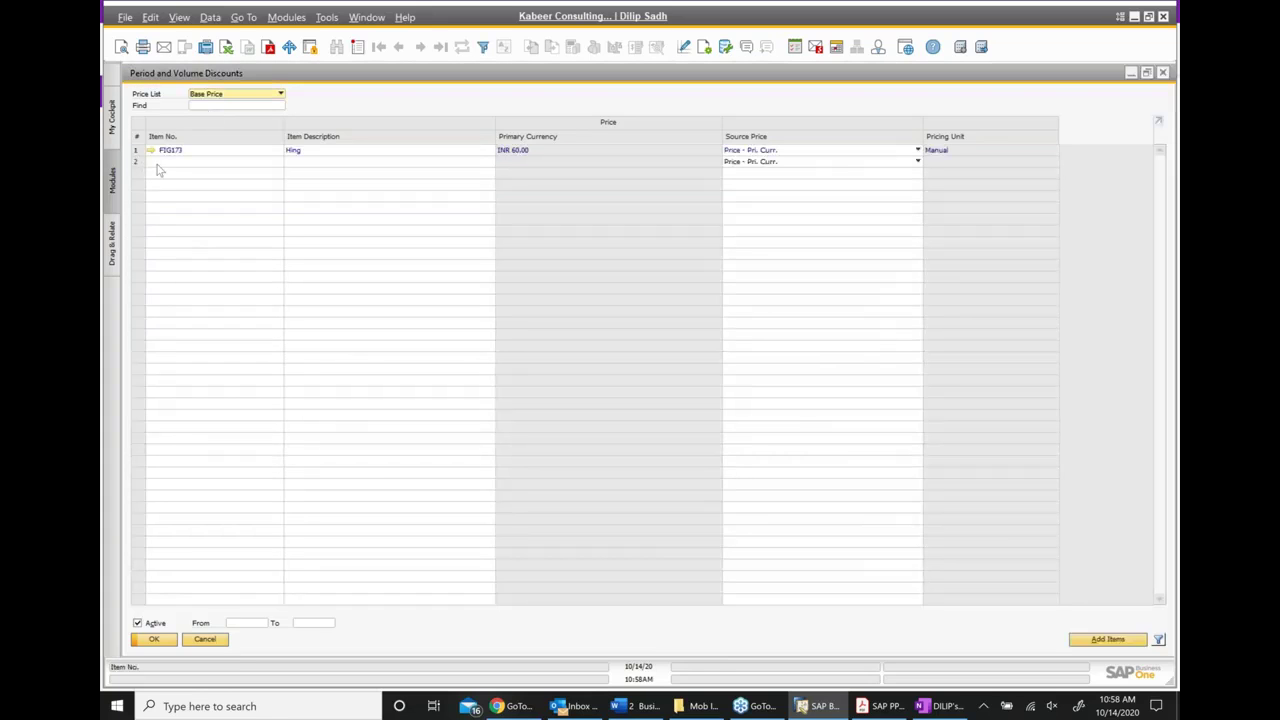
Add item FIG002 in the second row of the Base Price period and volume discounts
click(158, 163)
text(fig)
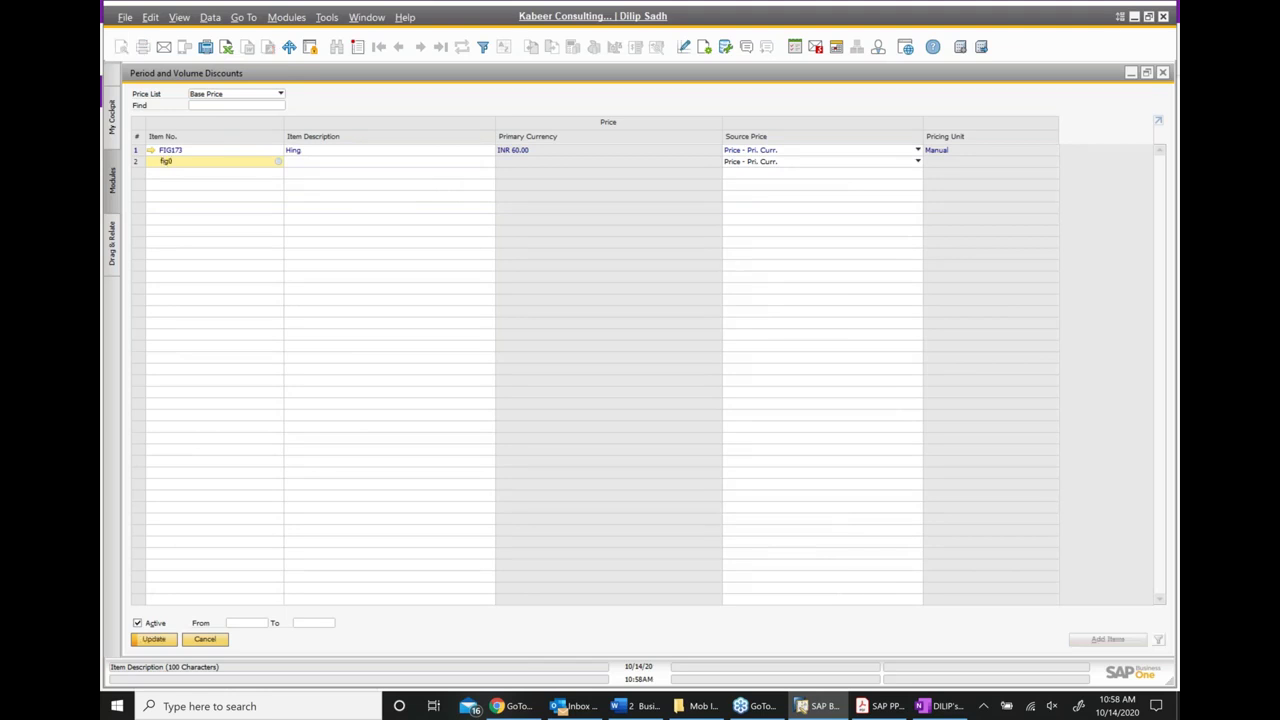
text(002)
key(Tab)
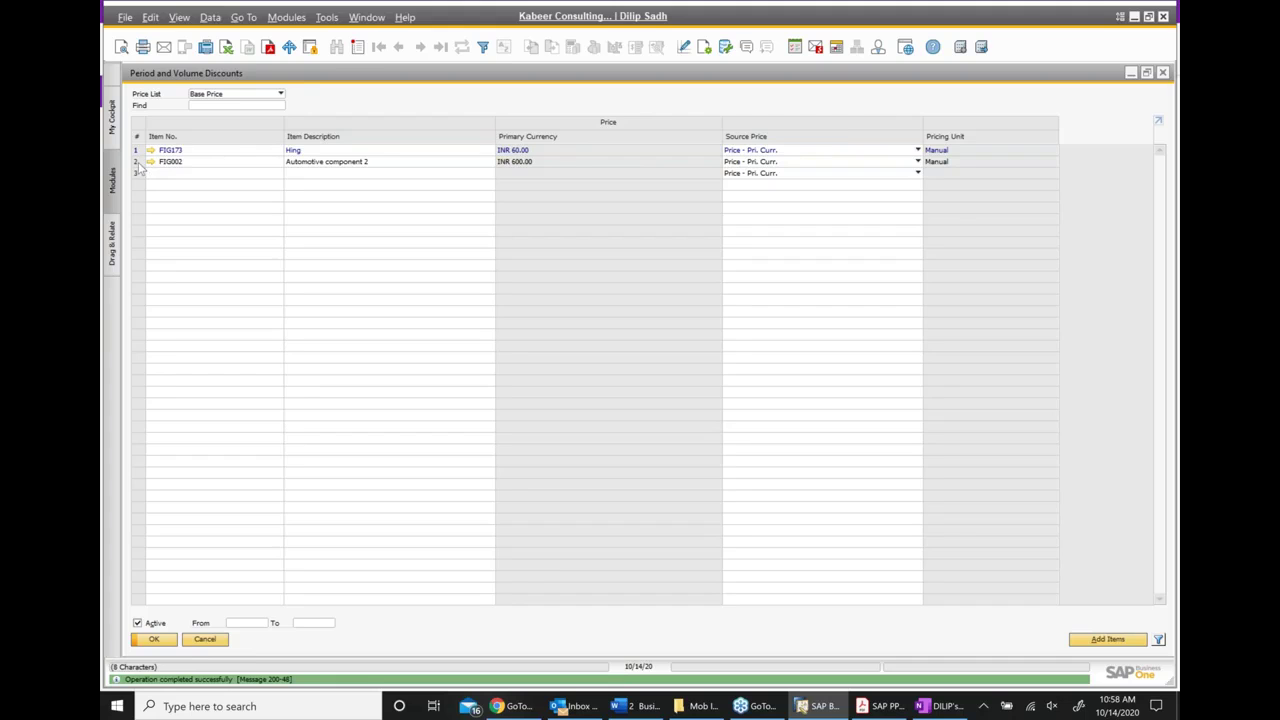
Give item FIG002 a 20% period discount valid to 10/30/20, update it, and close the Period and Volume Discounts window
click(138, 163)
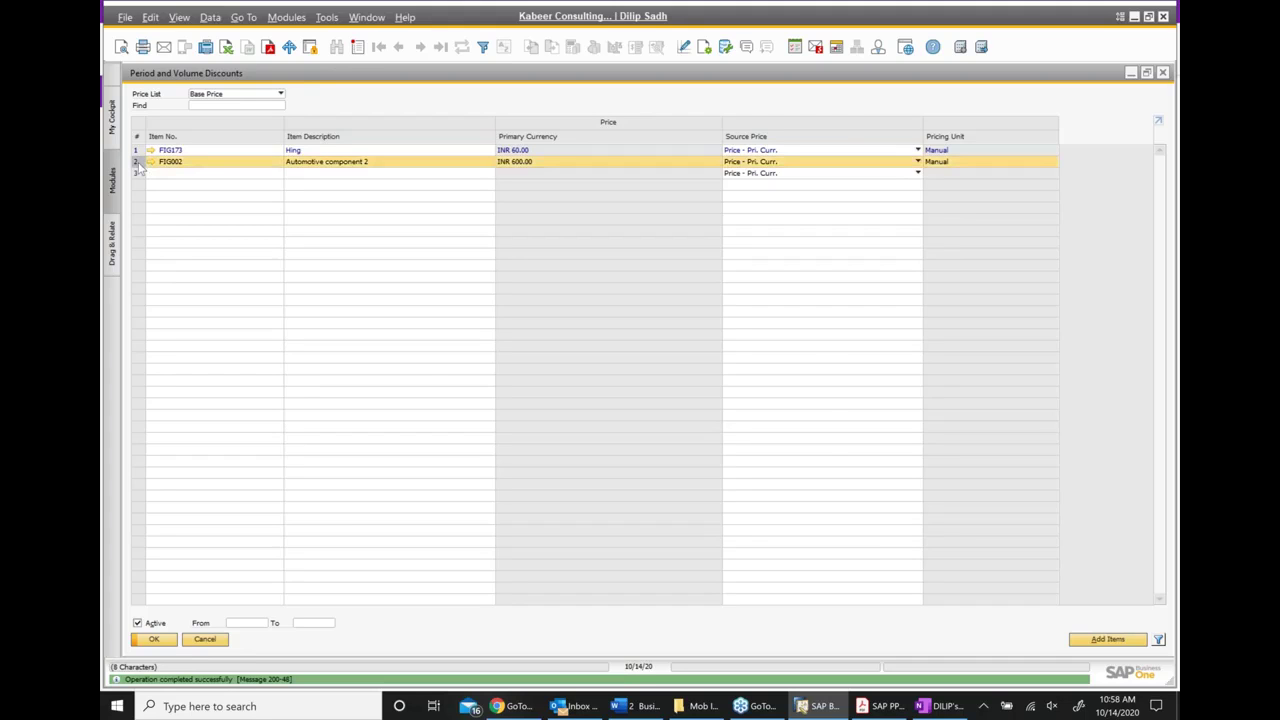
double_click(138, 163)
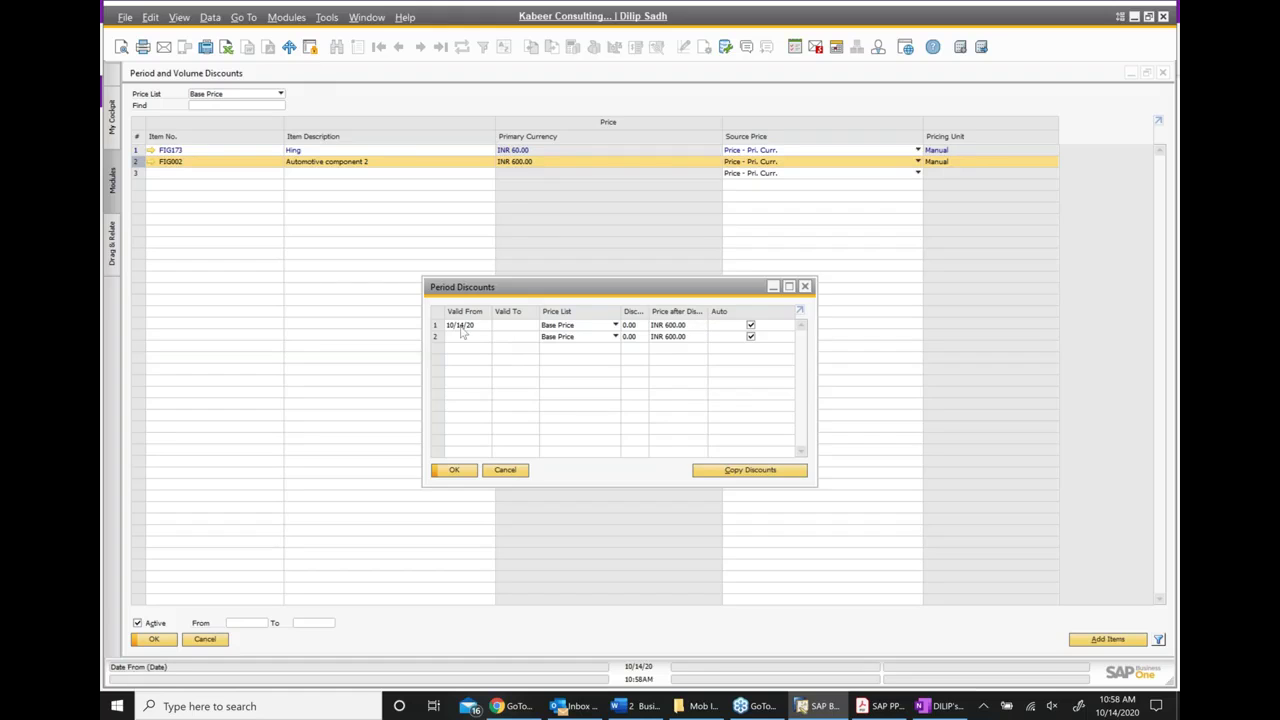
click(514, 328)
click(533, 325)
click(582, 431)
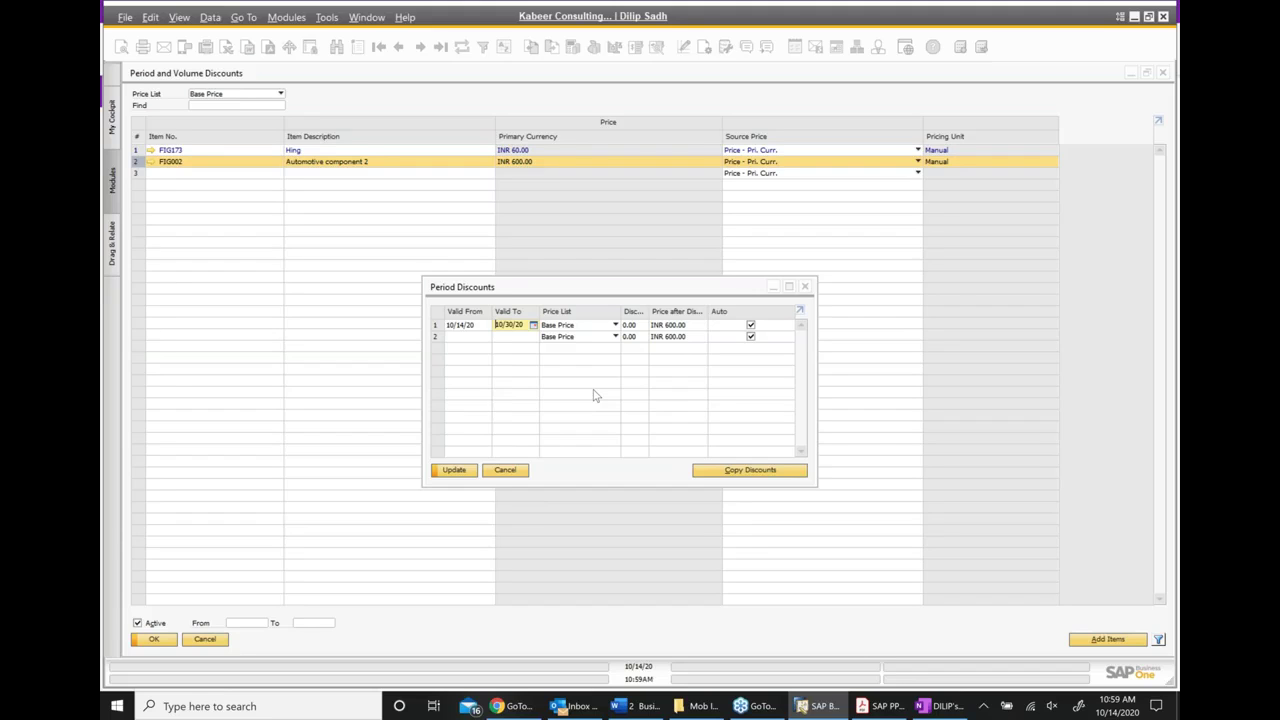
click(631, 325)
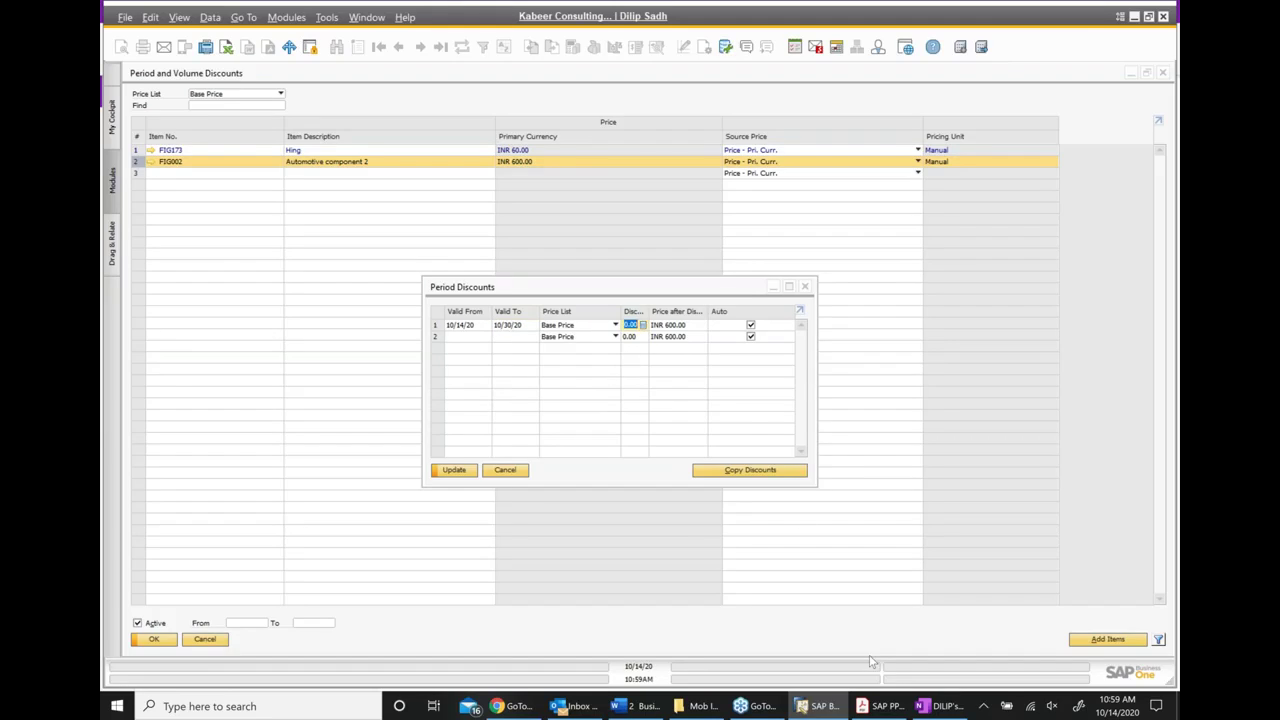
text(20)
click(457, 471)
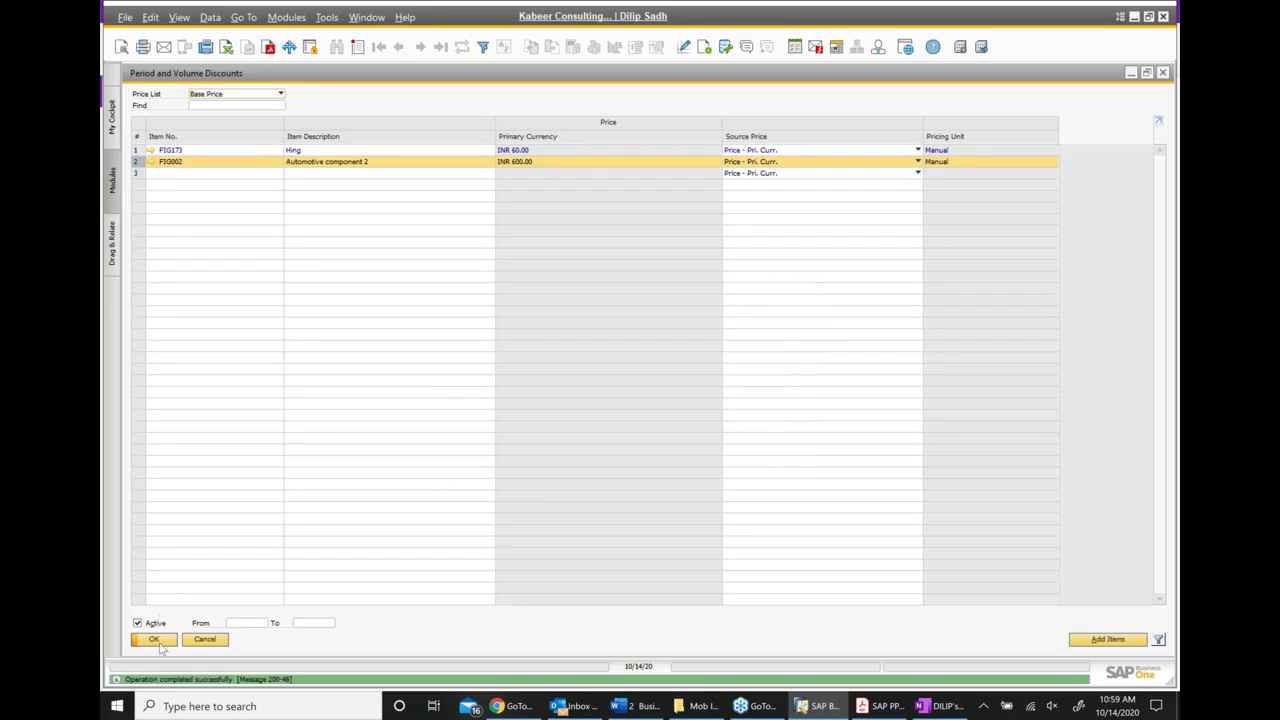
click(157, 642)
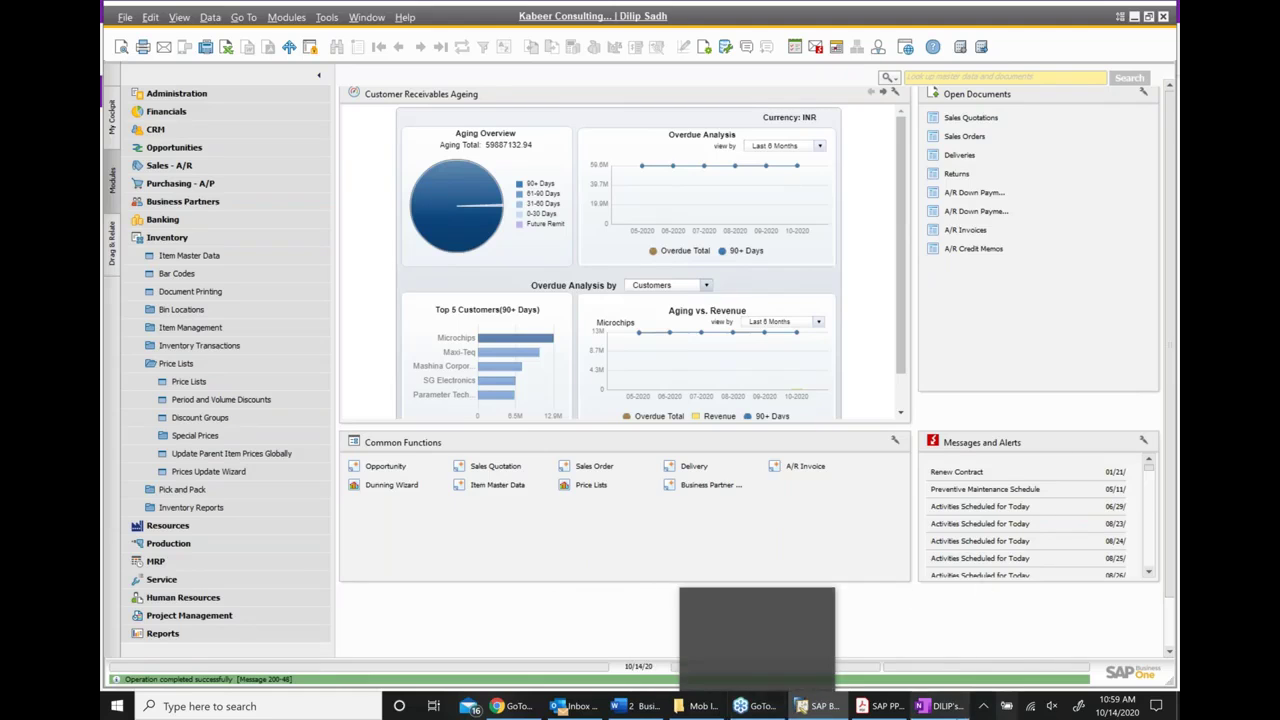
Start a new sales order for customer Microchips and enter item FIG002 in the first row to check its discount
mouse_move(925, 706)
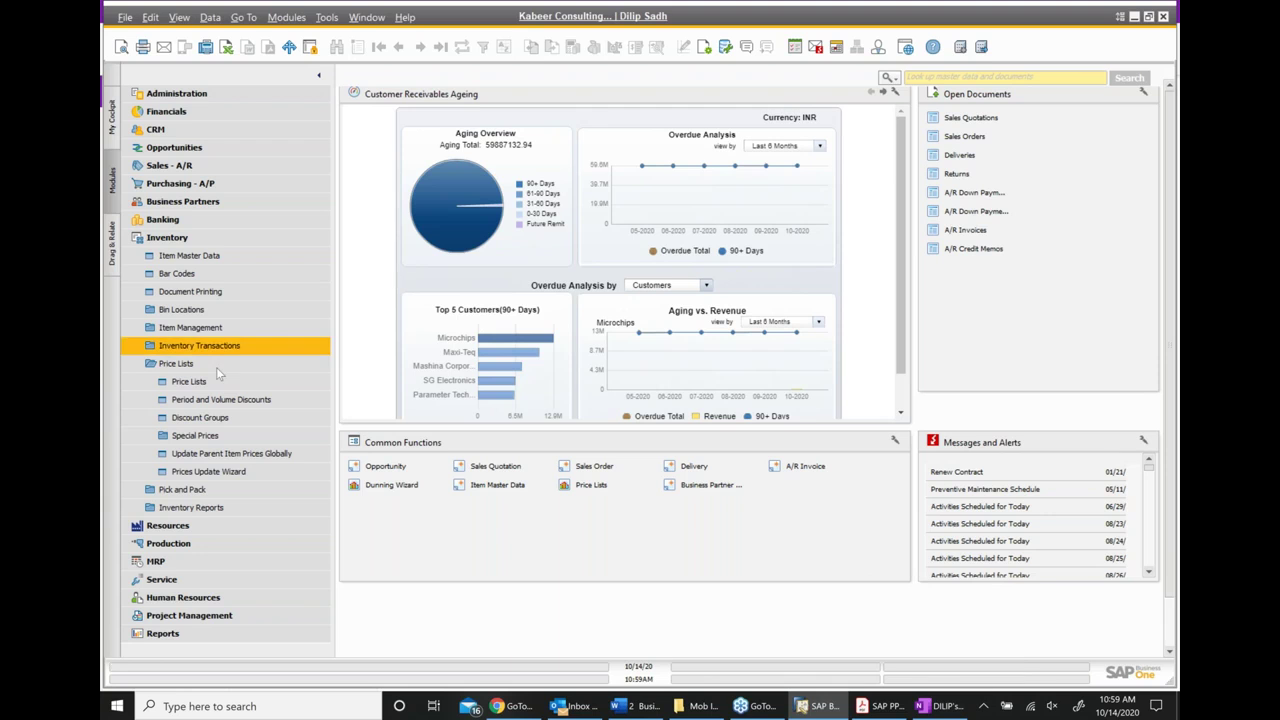
click(174, 166)
click(183, 220)
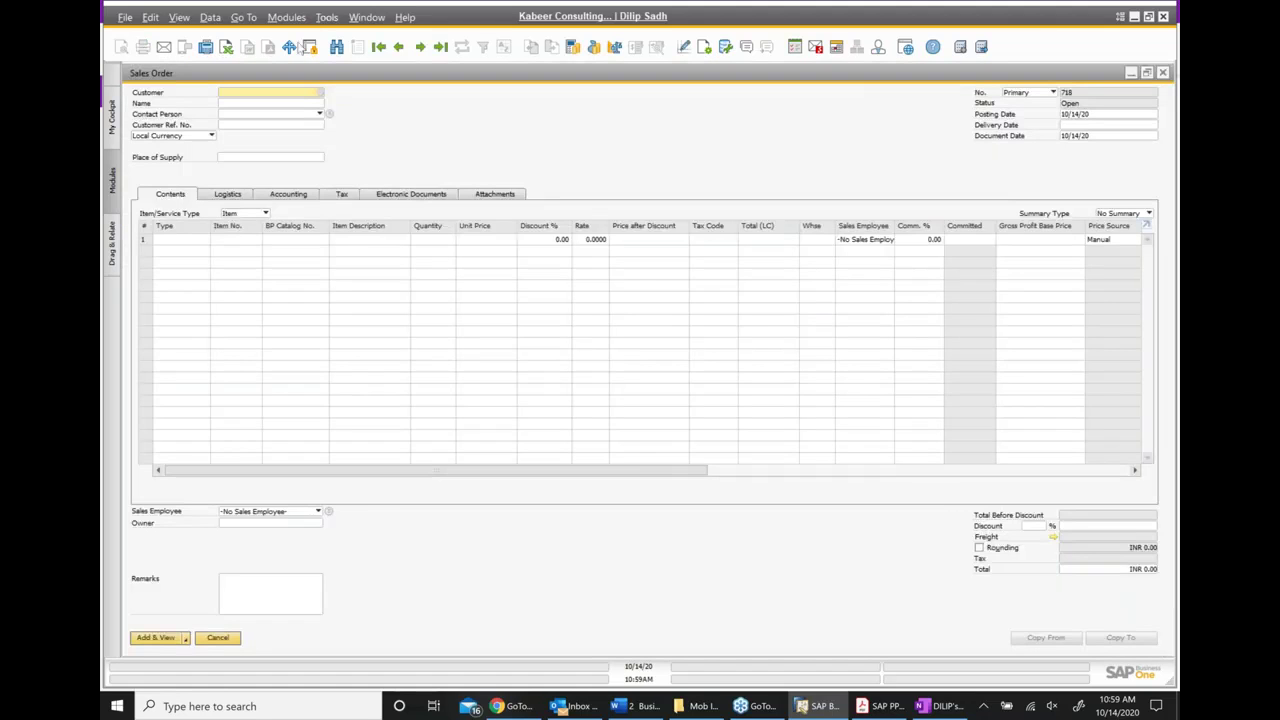
click(318, 93)
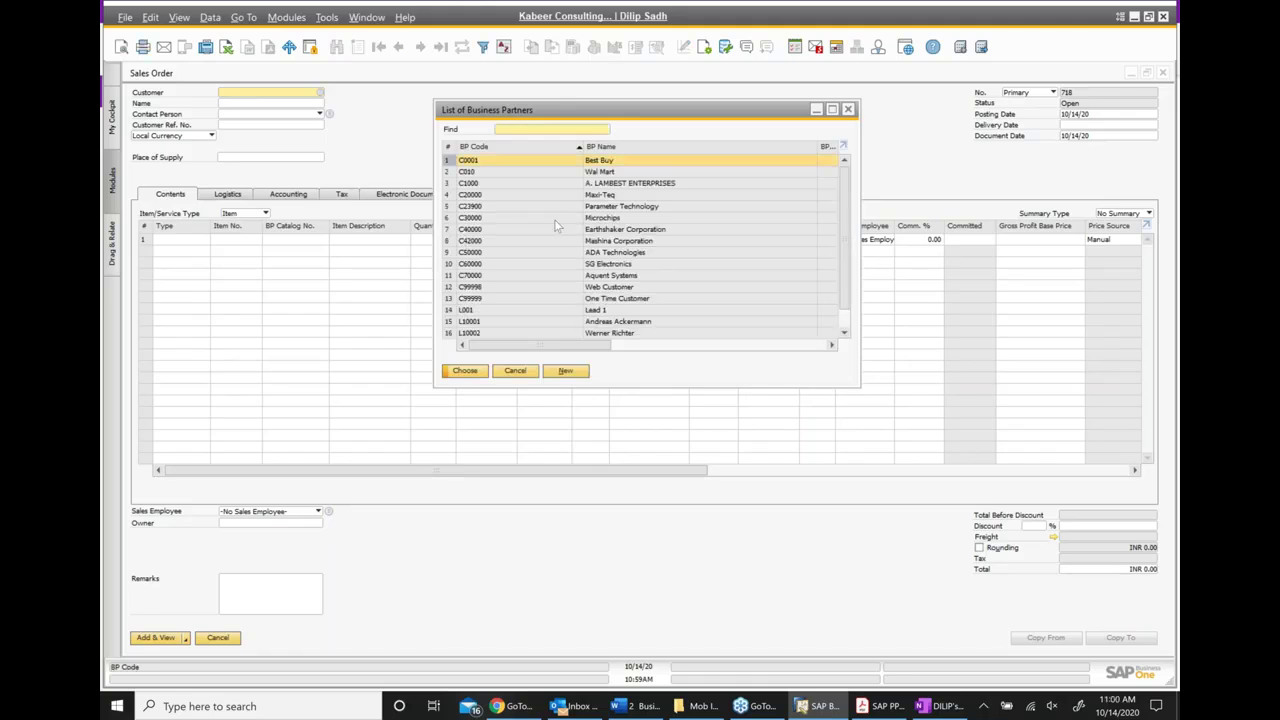
double_click(600, 217)
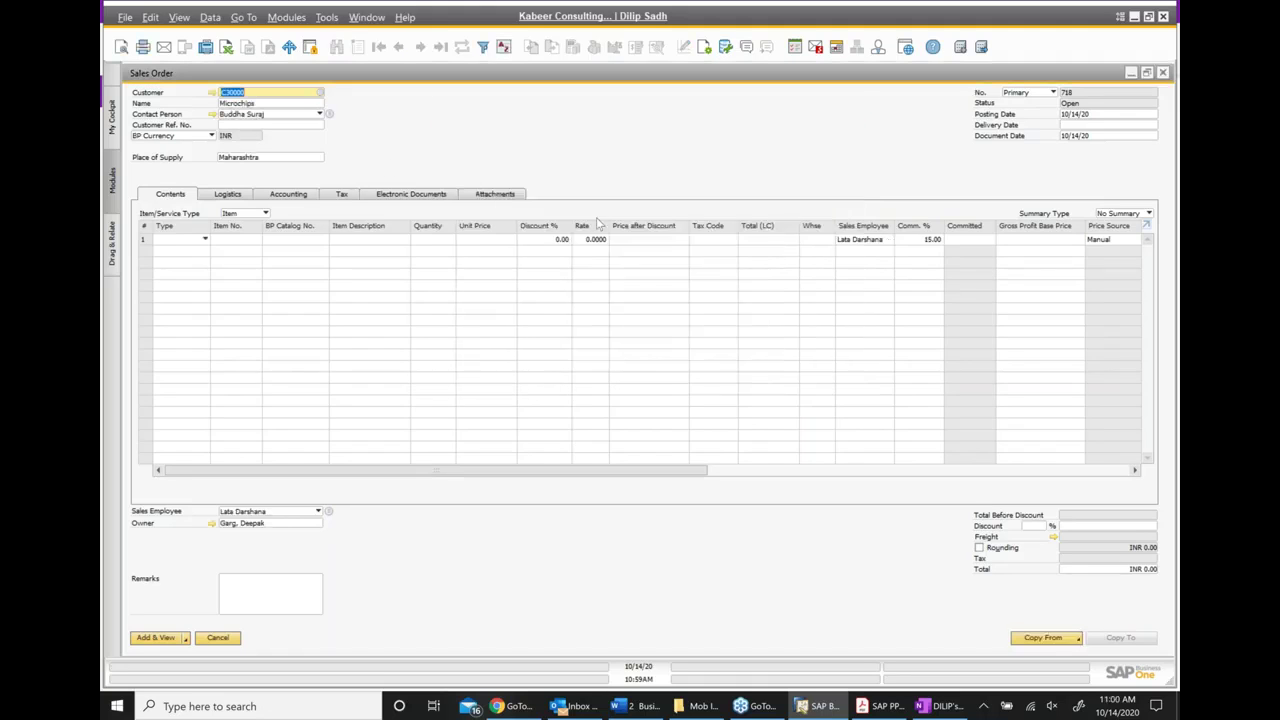
click(226, 240)
text(fig00)
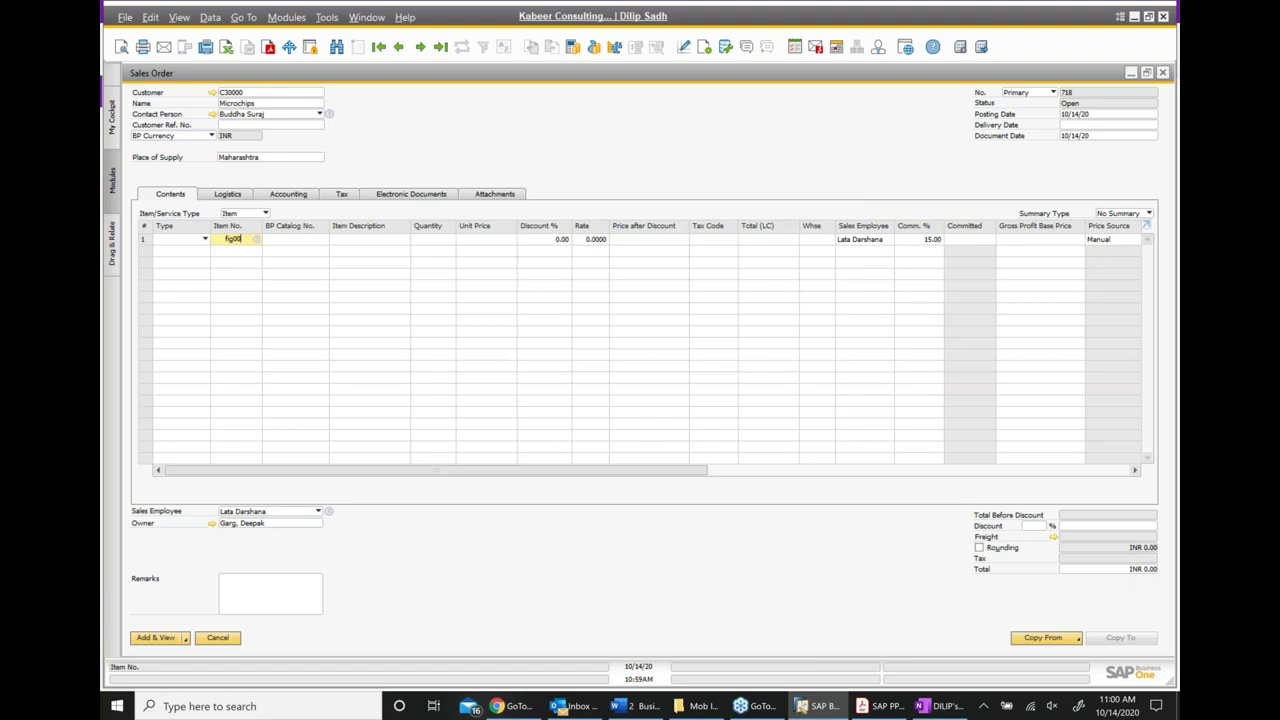
text(2)
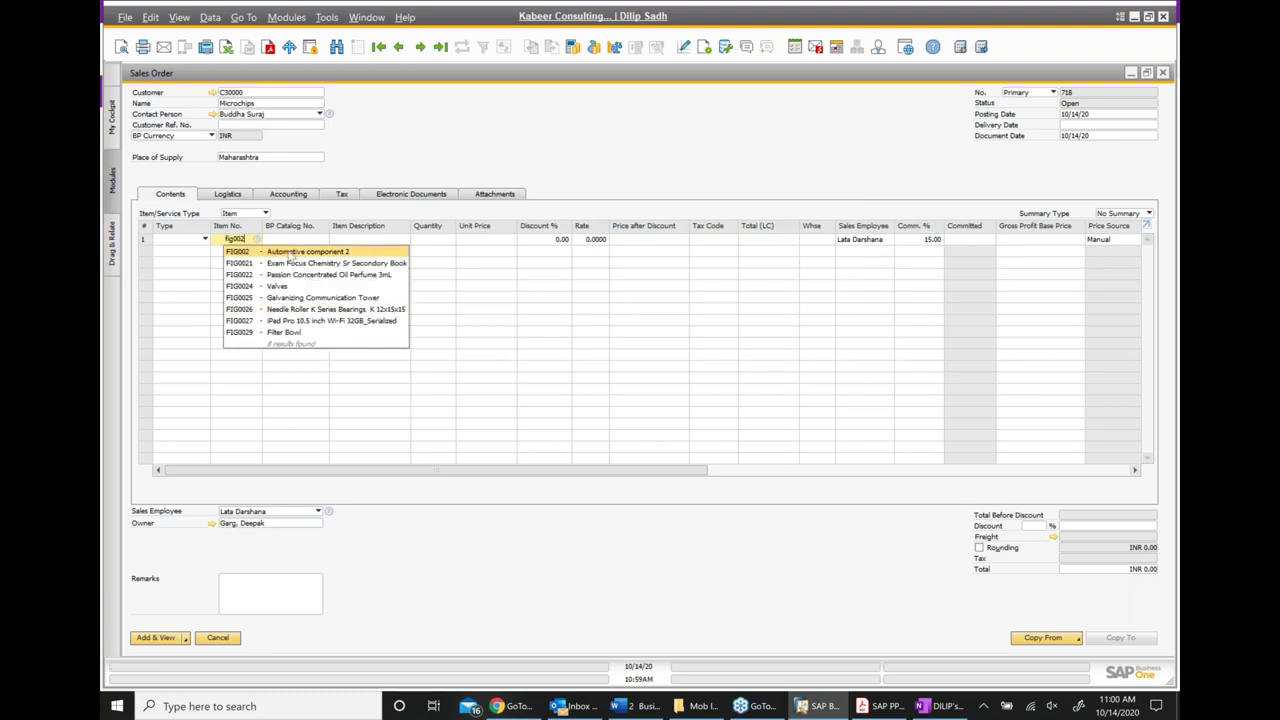
key(Return)
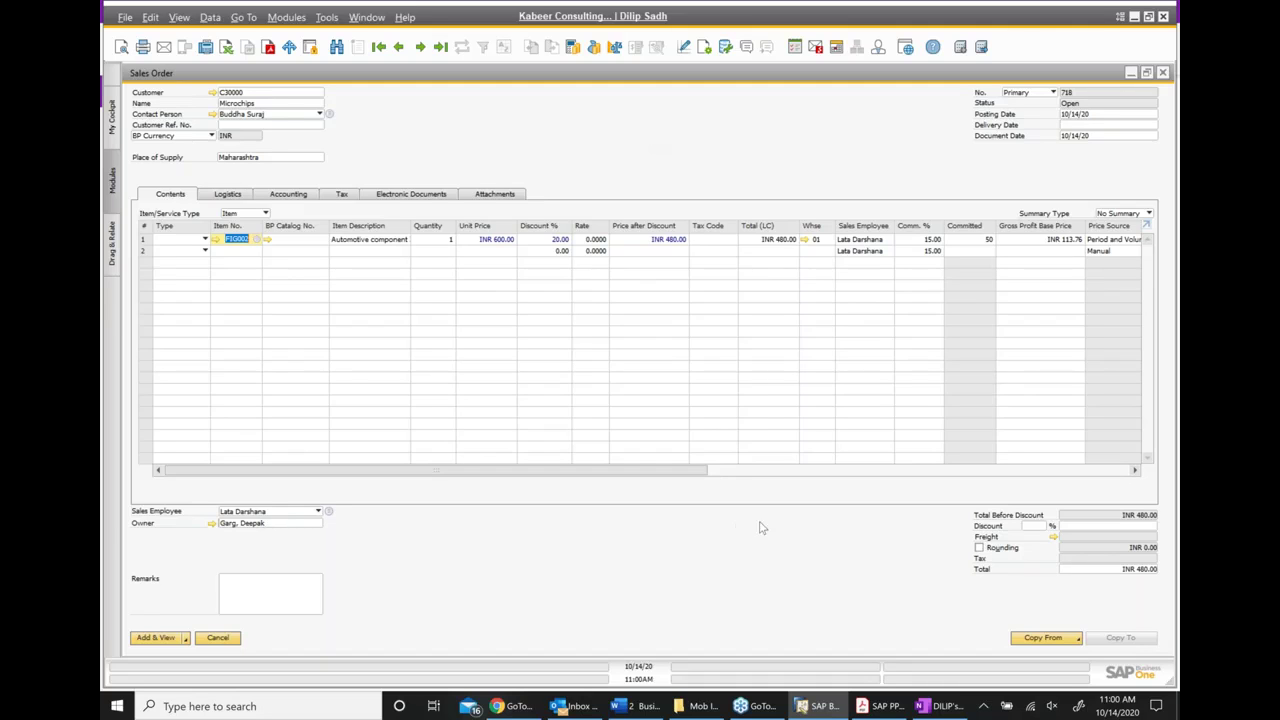
Switch to OneNote and add the indented sub-bullet "Verify discount in Sales order" under "Enter discount"
click(936, 712)
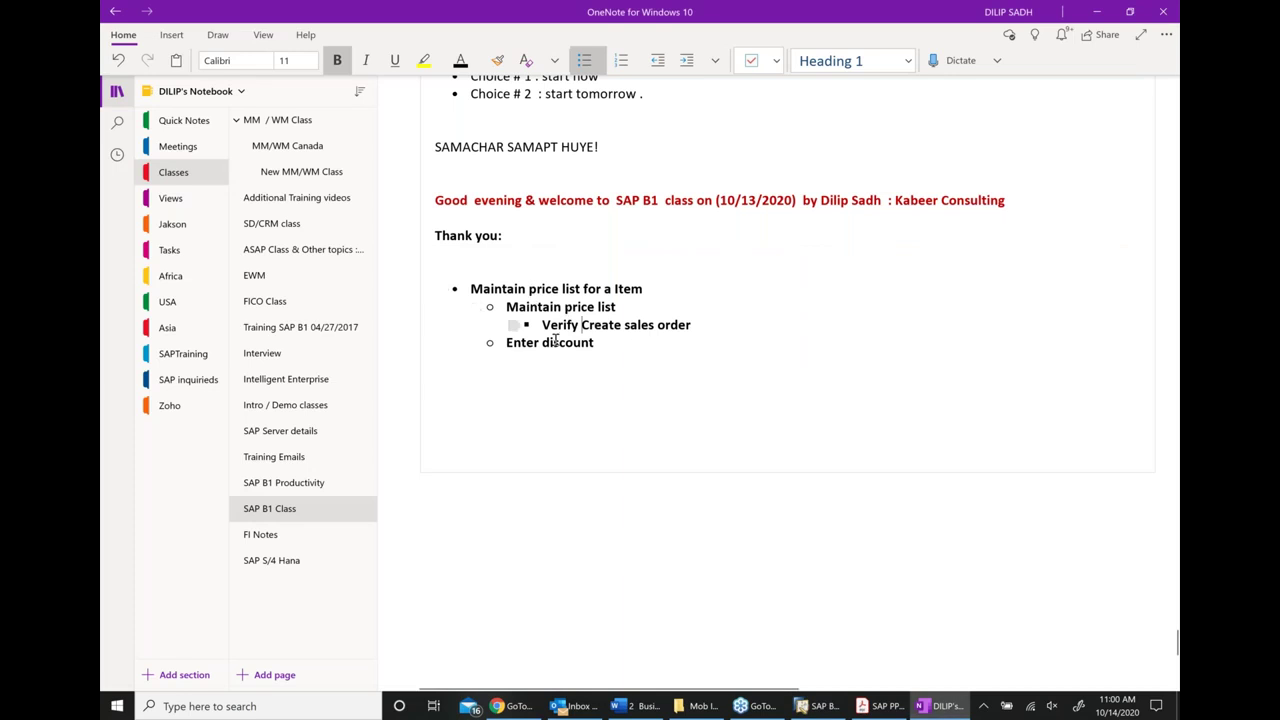
click(623, 344)
key(Return)
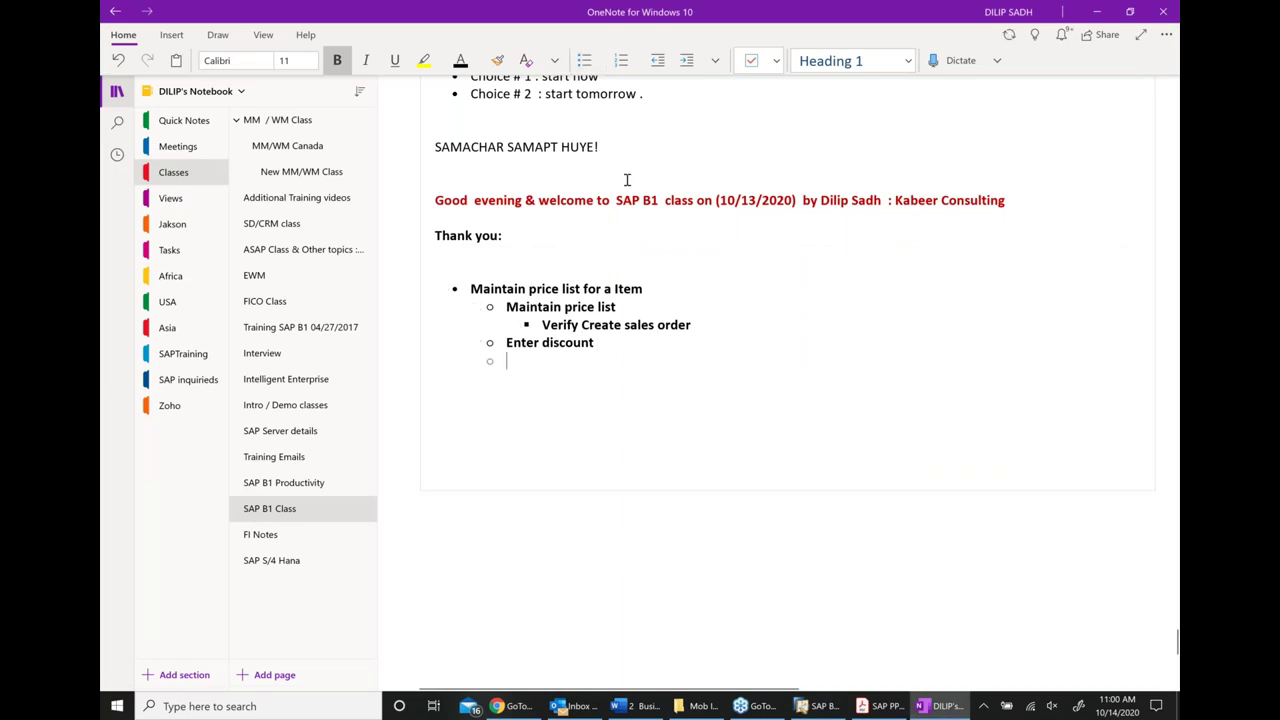
click(686, 61)
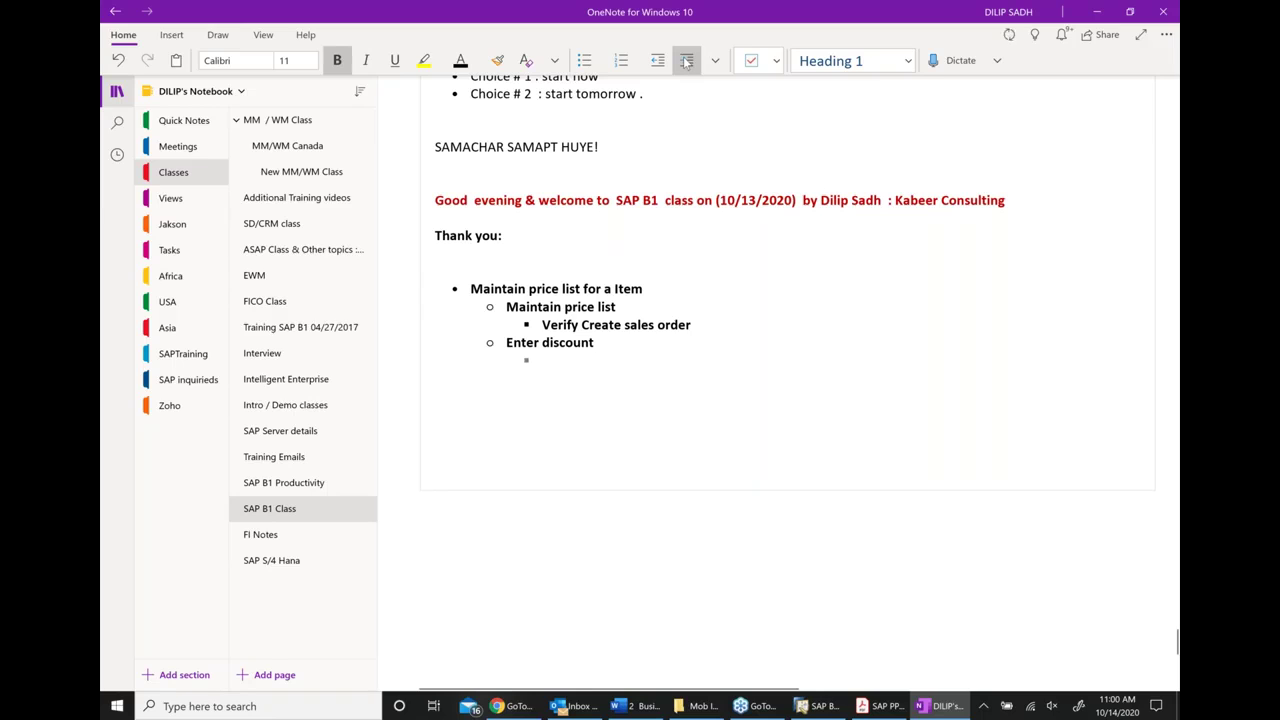
text(Verify d)
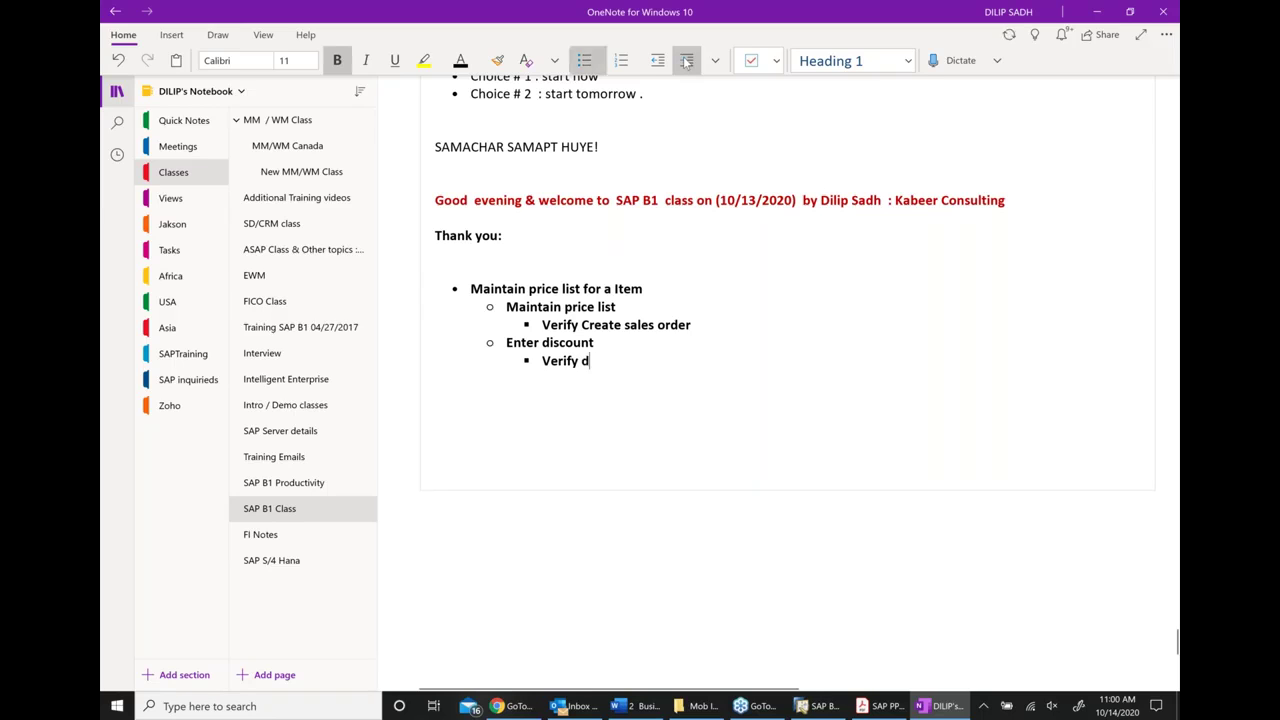
text(iscount in )
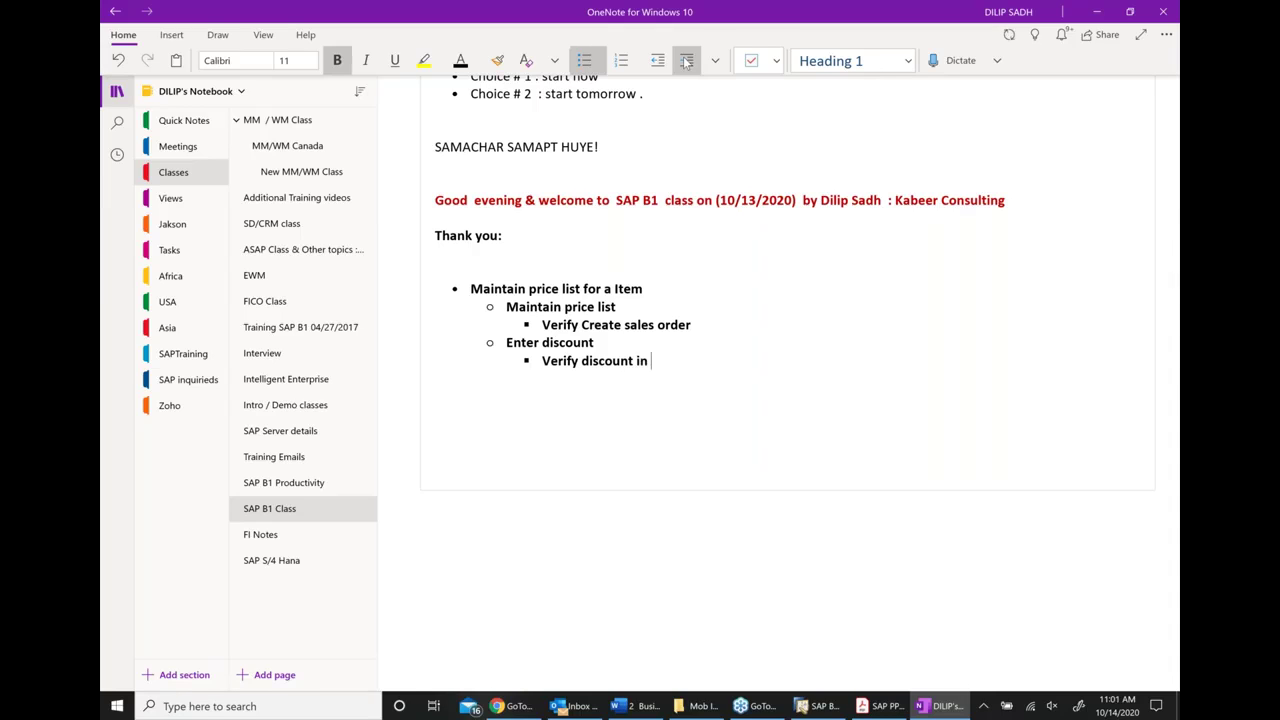
text(Sales order)
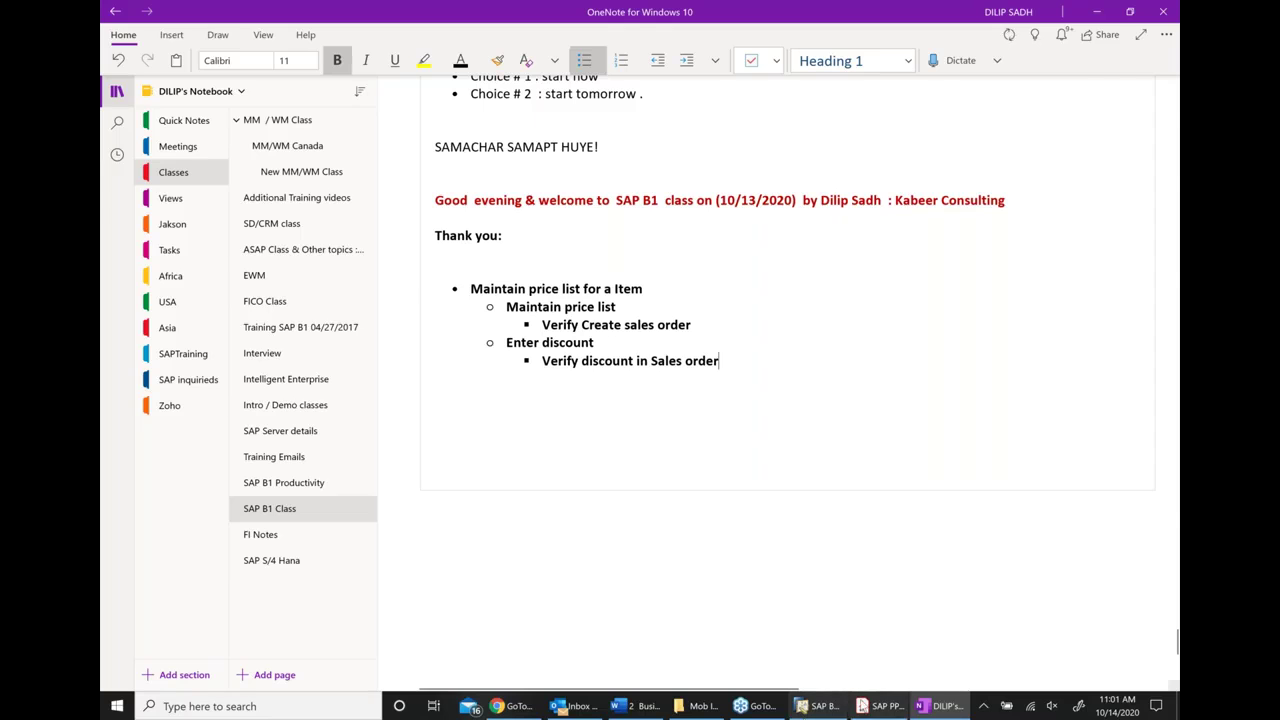
Switch to the SAP PPT Template PDF in Acrobat Reader and go to the Discount Groups slide on page 375
click(880, 706)
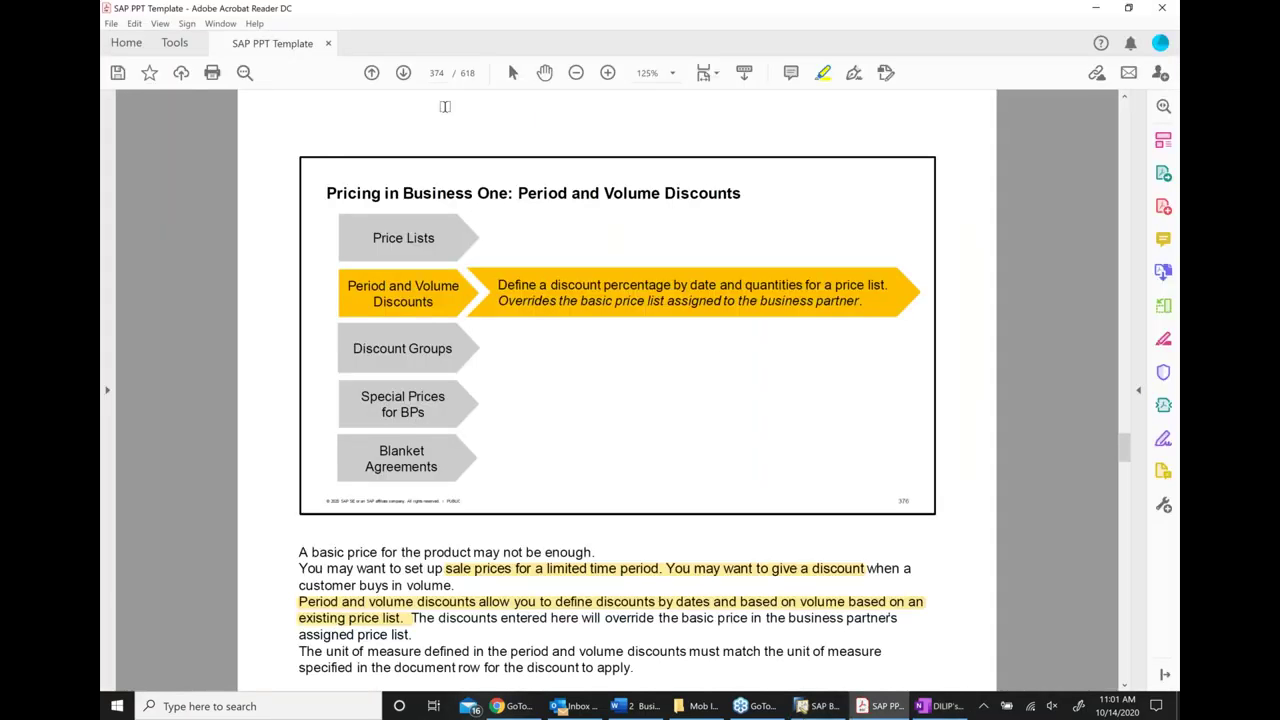
click(403, 73)
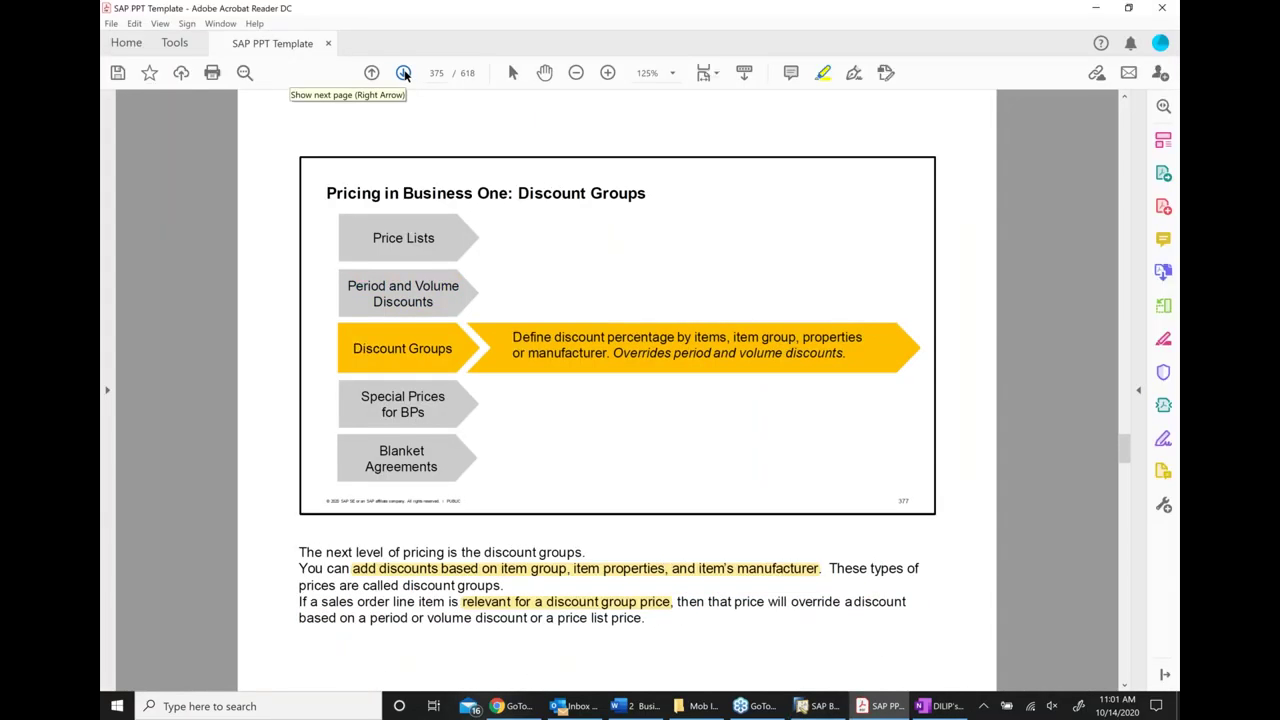
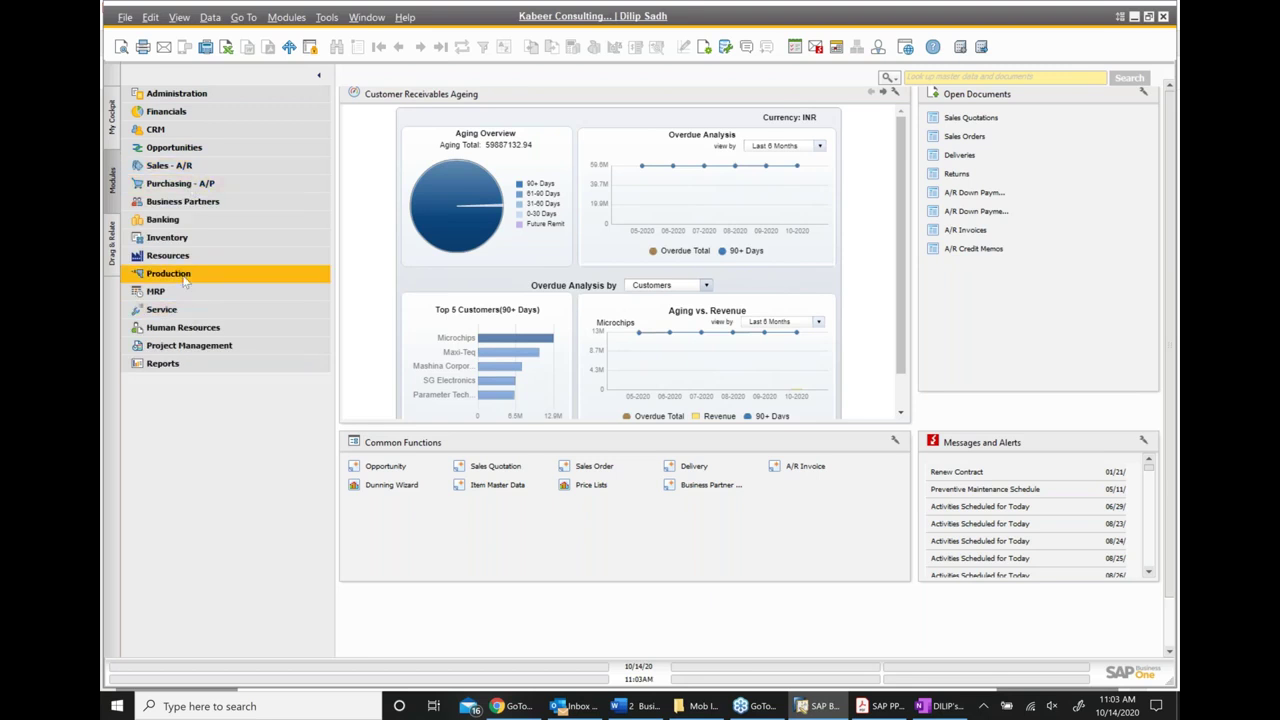
In SAP Business One, open Discount Groups from the inventory price list functions and set the type to Specific BP
click(180, 238)
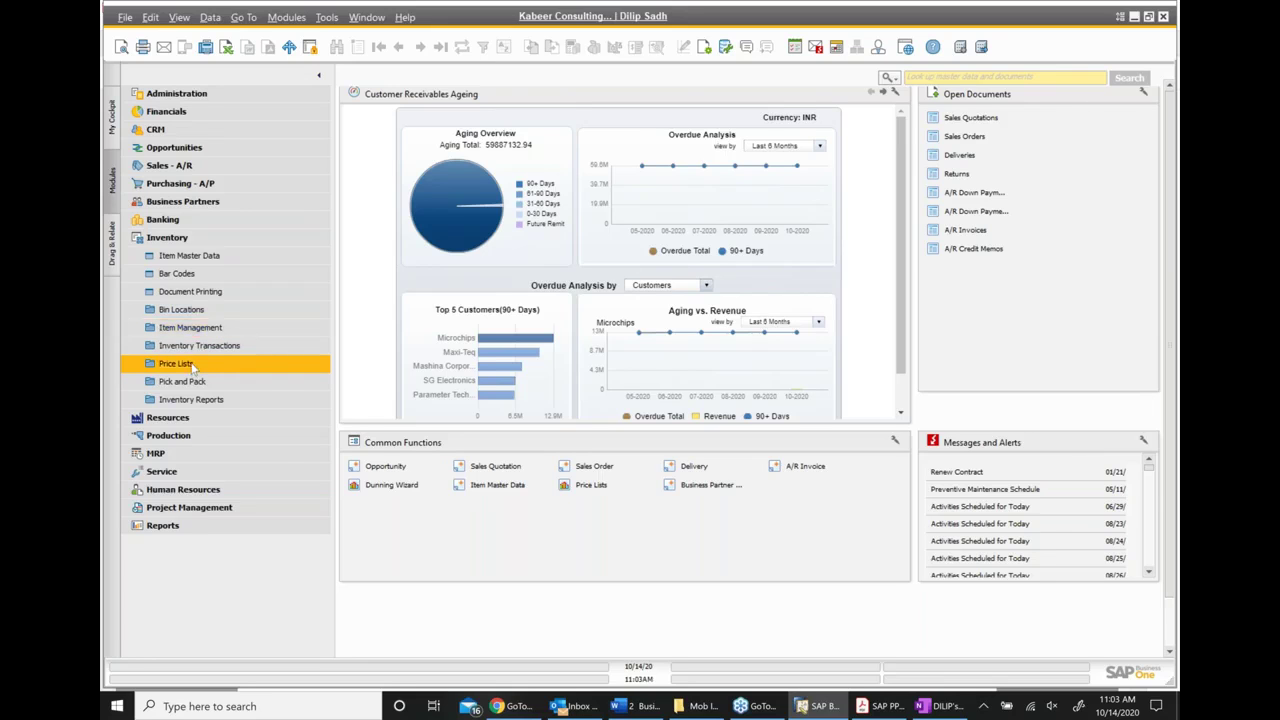
click(176, 364)
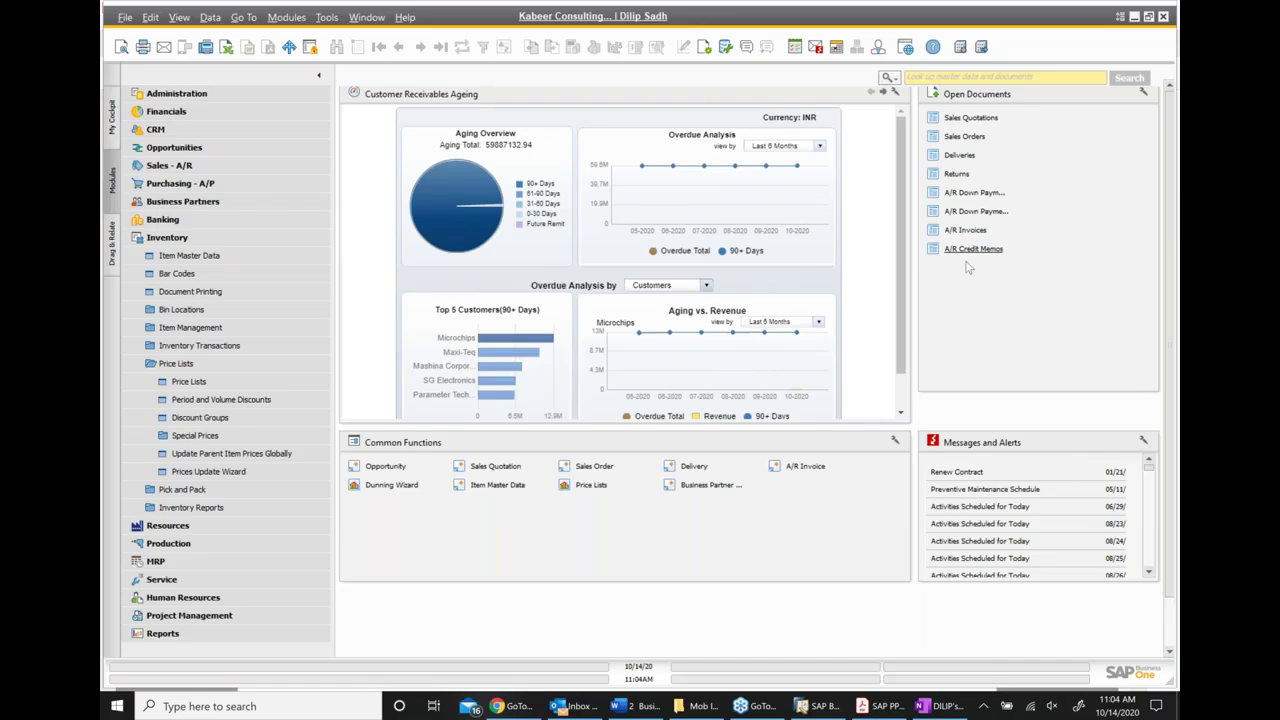
click(206, 421)
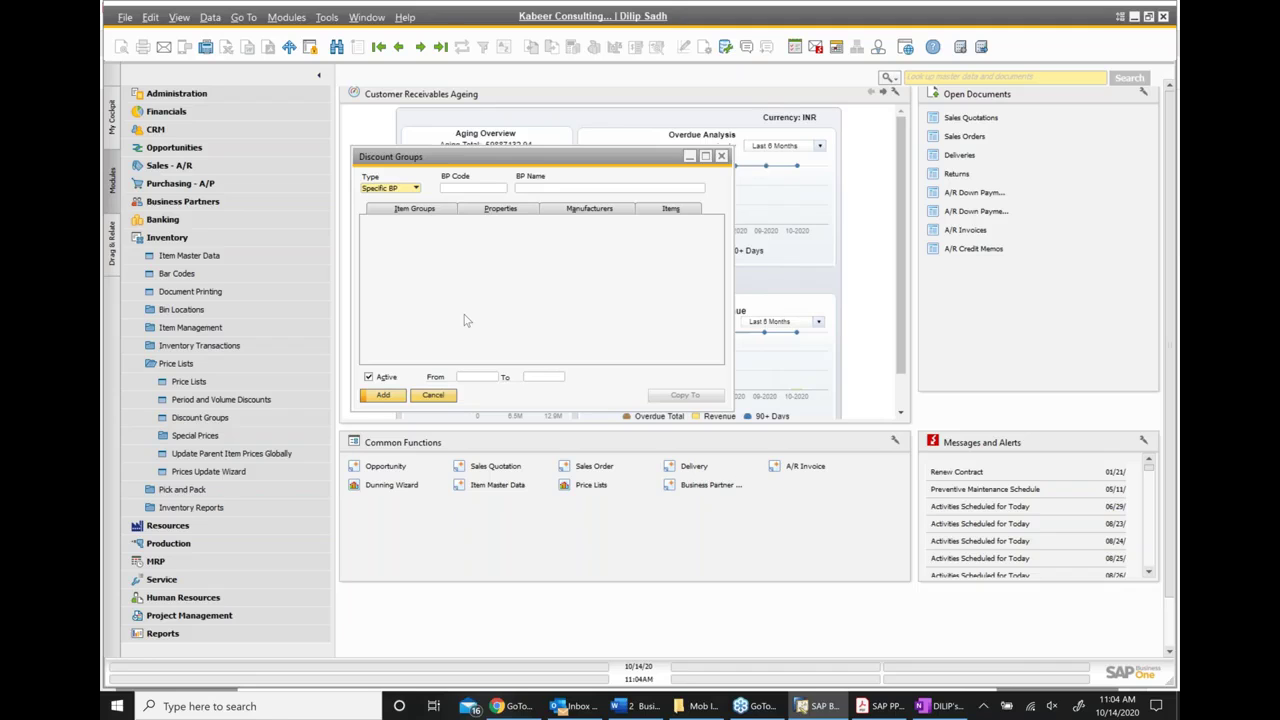
click(413, 189)
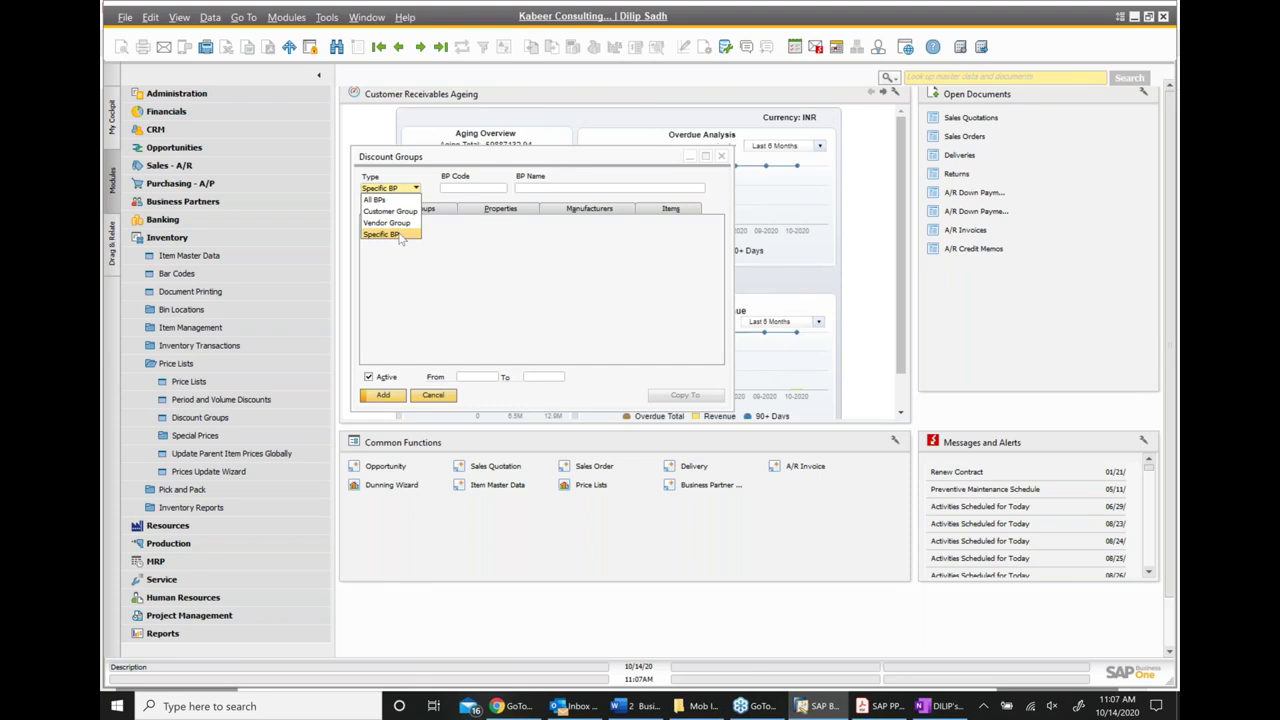
click(400, 236)
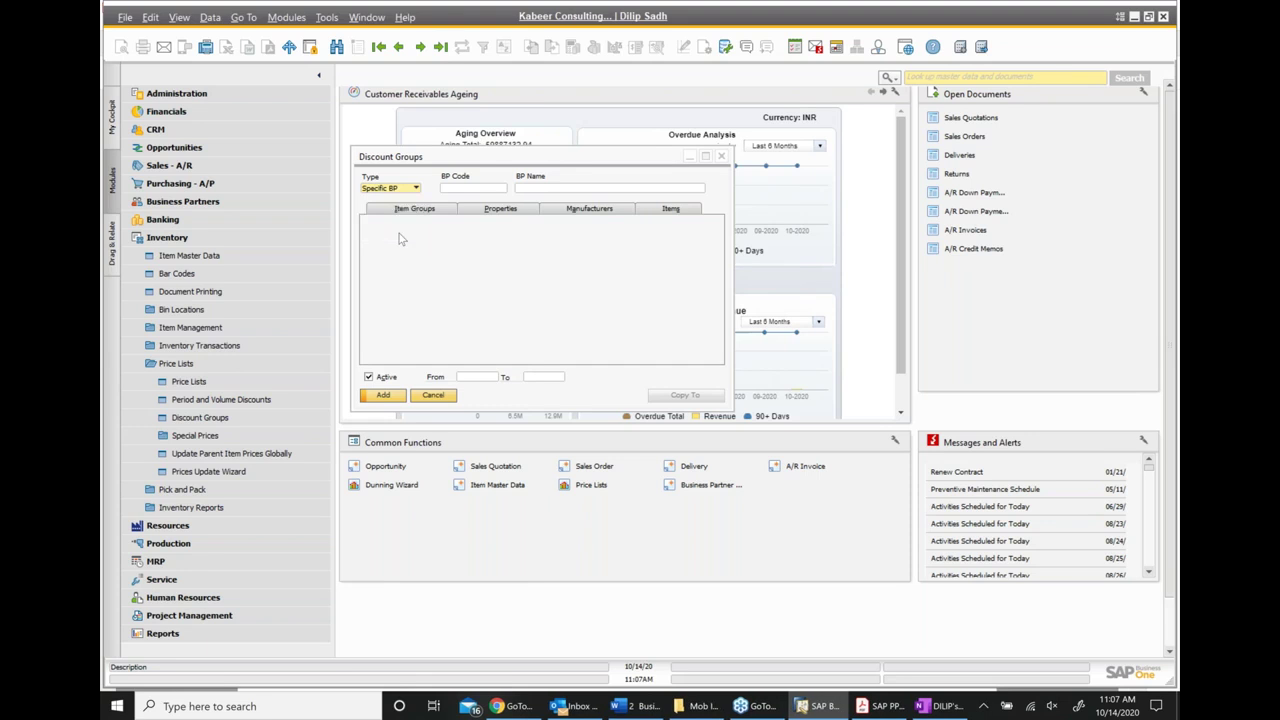
Choose Microchips as the business partner for the Specific BP discount group
click(489, 190)
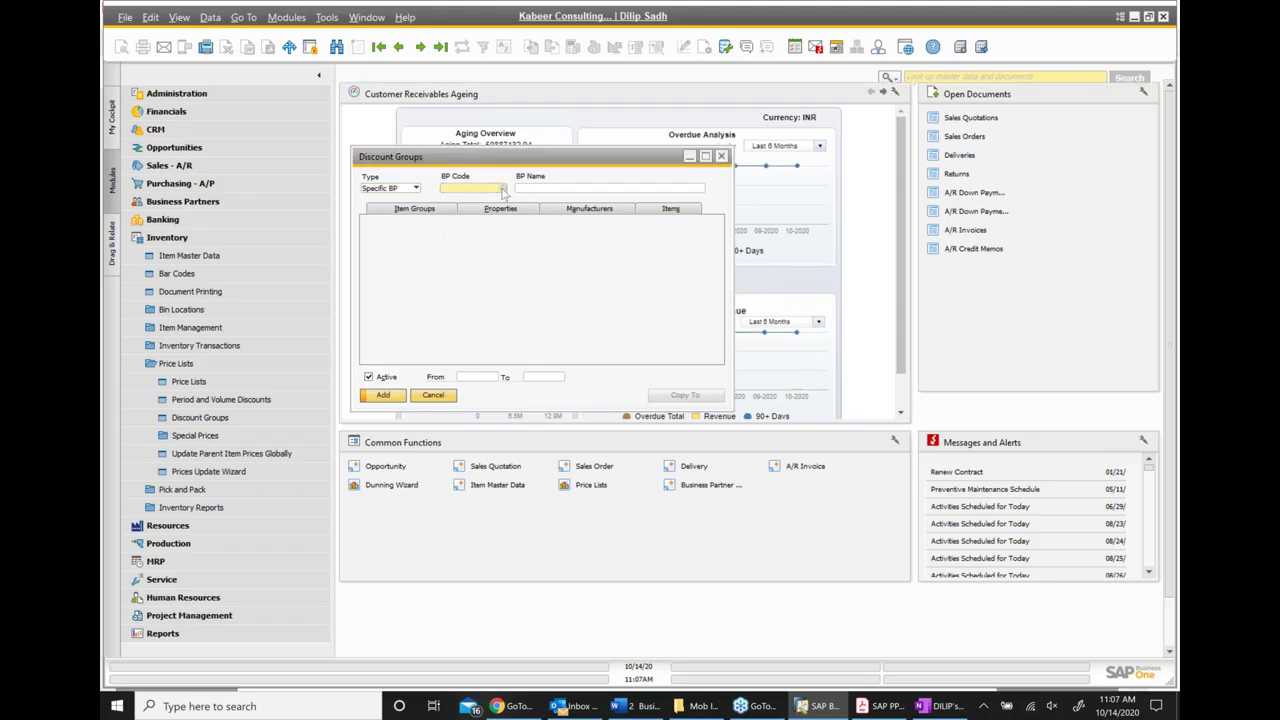
click(503, 189)
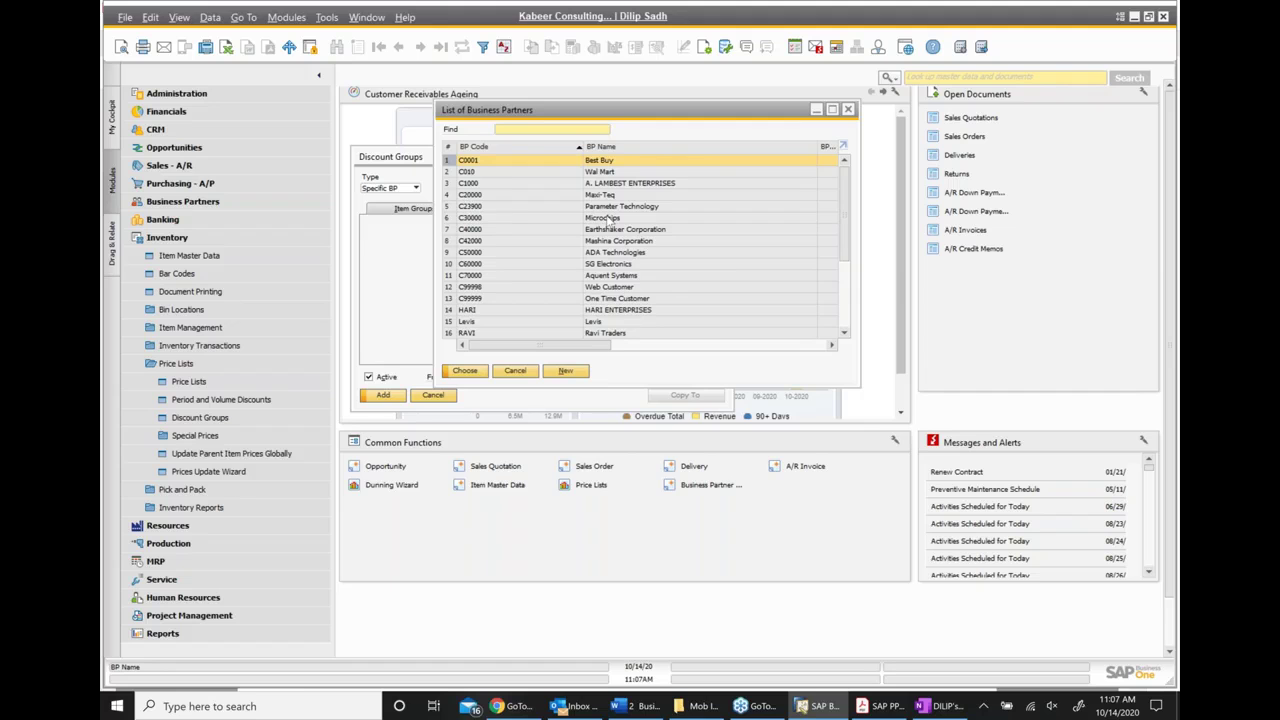
double_click(607, 218)
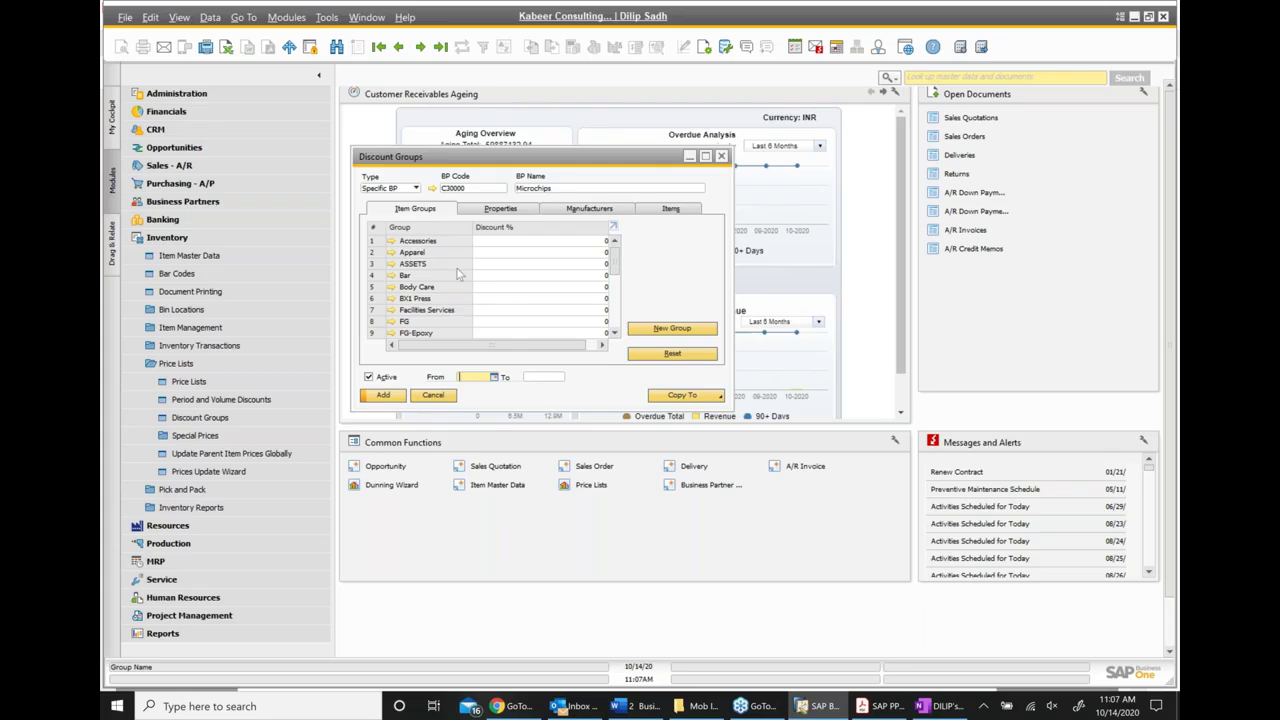
Look through the item groups and their discount percentage fields for Microchips
click(490, 323)
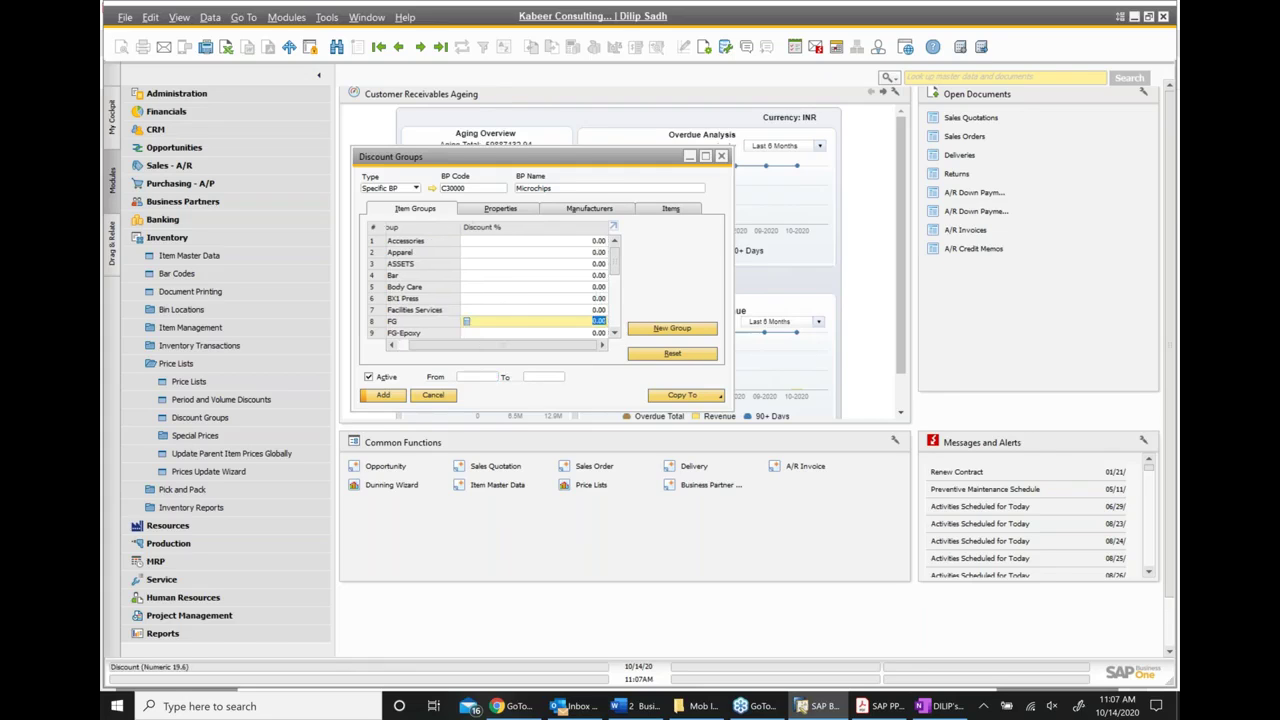
click(480, 256)
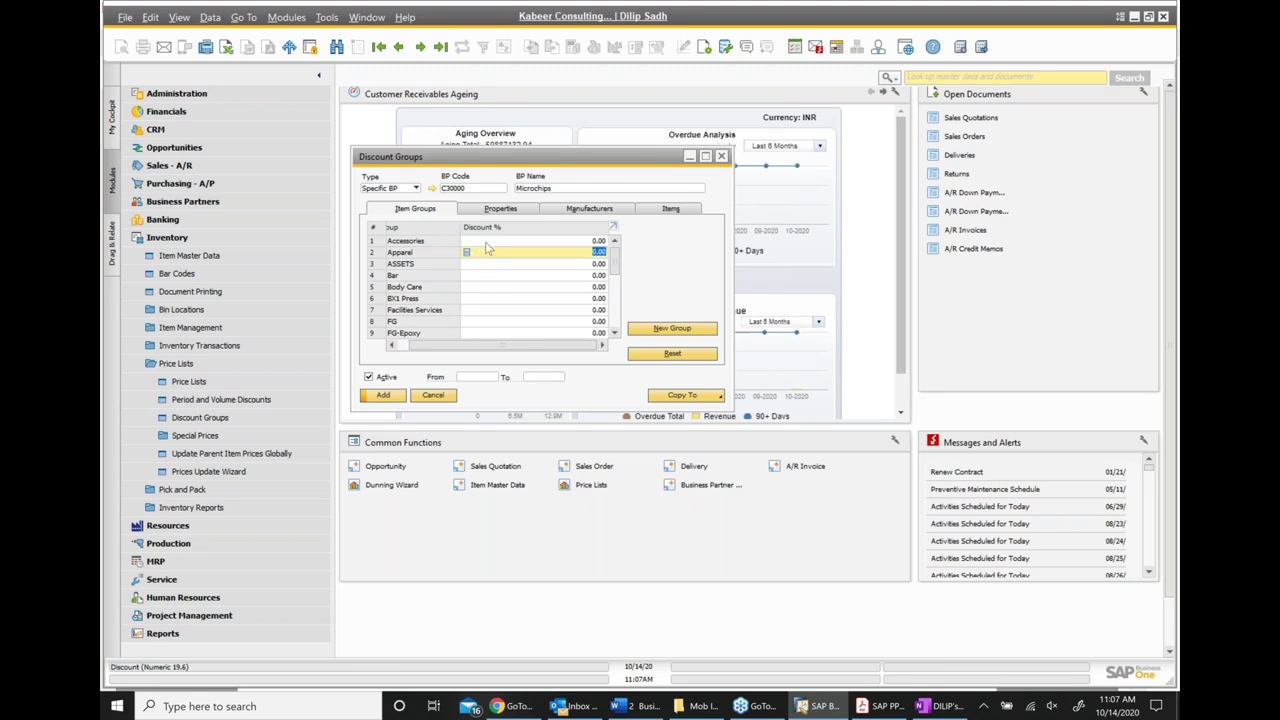
click(489, 242)
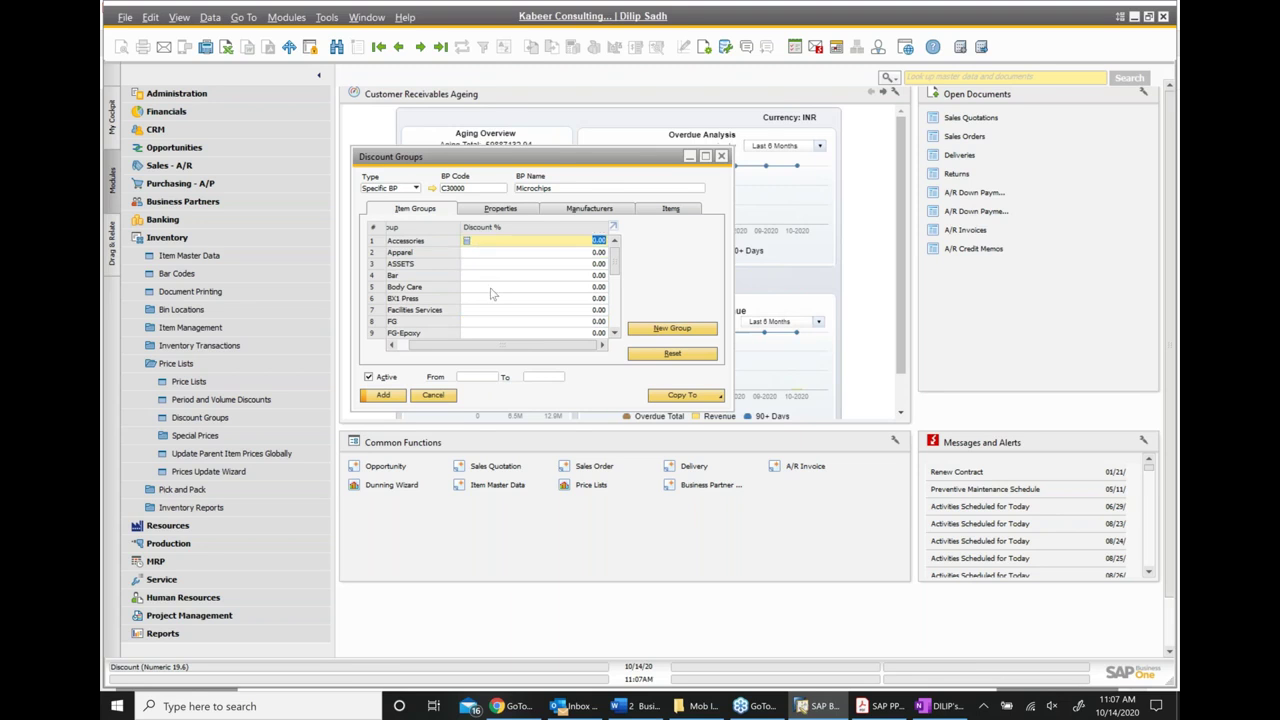
scroll(490, 300, down, 1)
click(483, 322)
scroll(488, 320, down, 5)
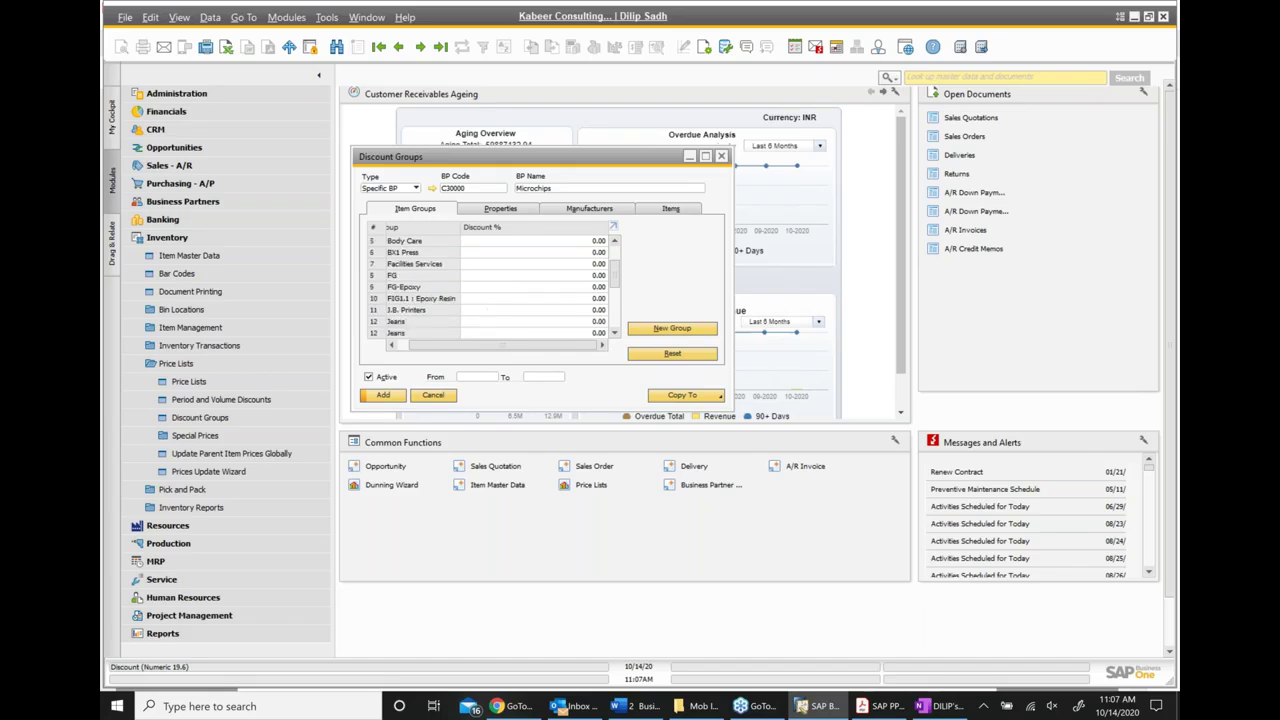
click(490, 315)
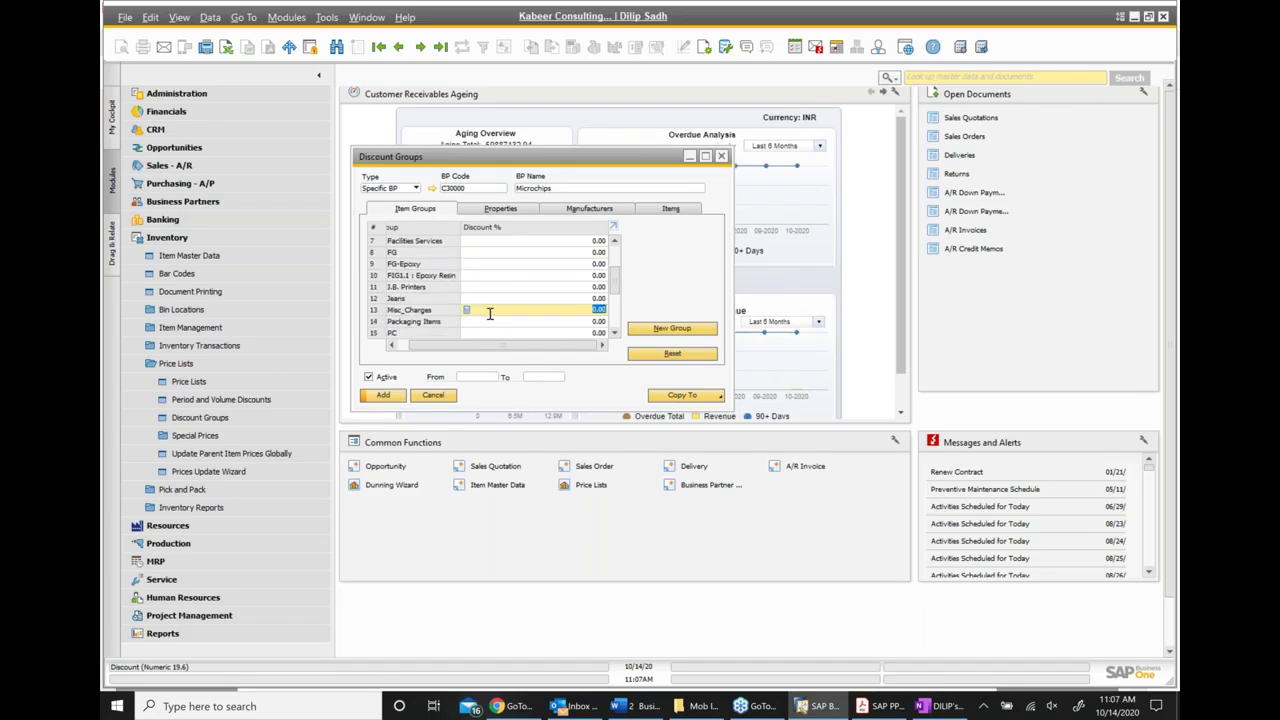
scroll(490, 315, down, 2)
click(470, 264)
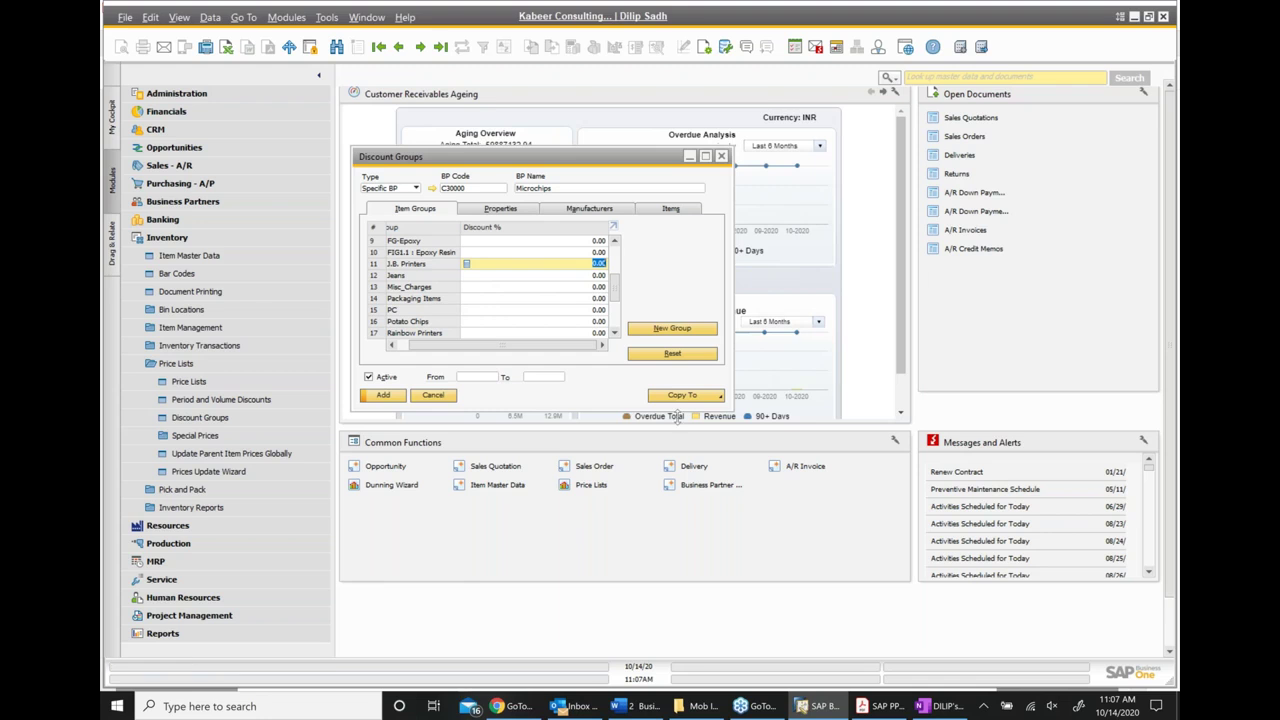
Add item FIG003 to the discount group's item-specific discounts, using FIG003 as both ends of the code range
click(684, 217)
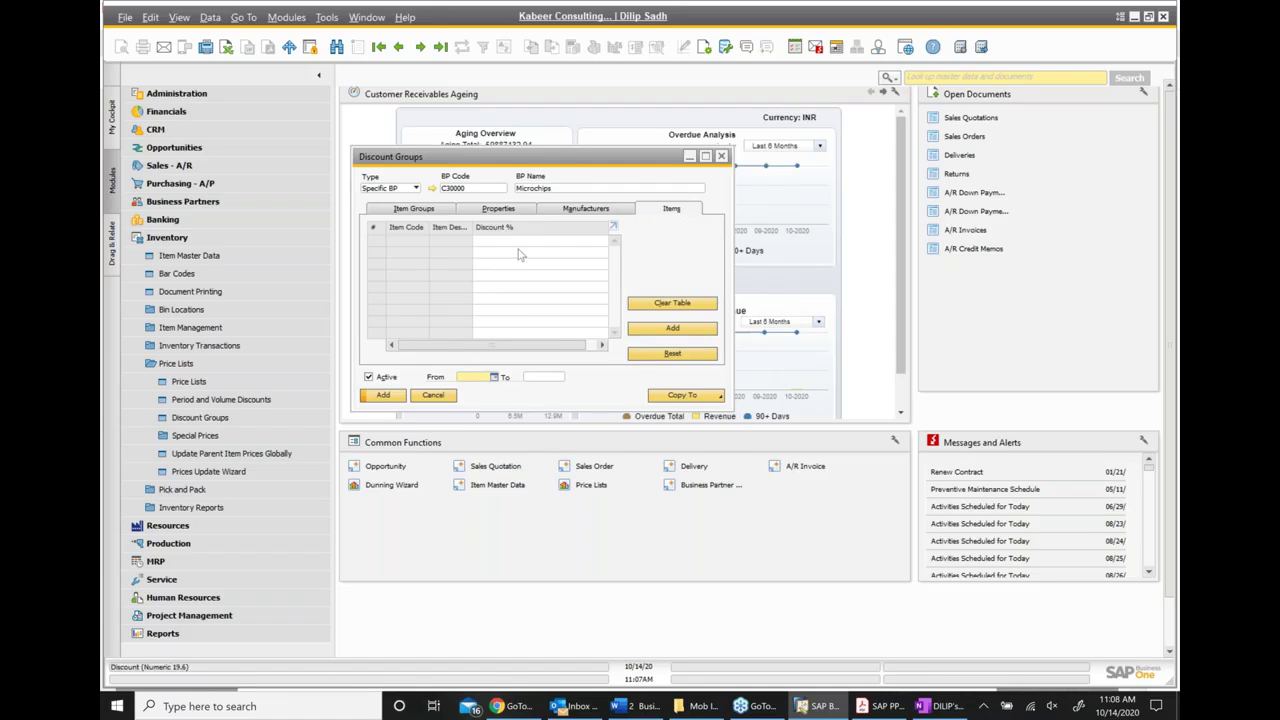
click(674, 330)
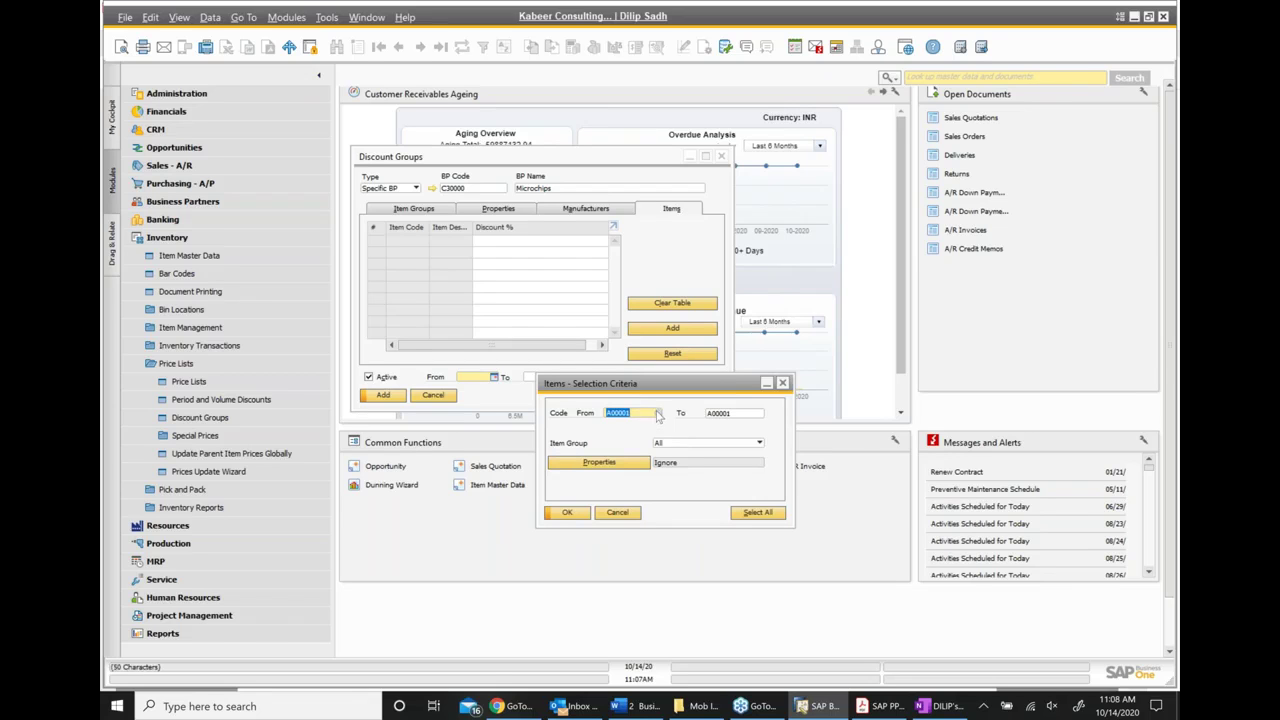
text(fg003)
key(Tab)
text(fig003)
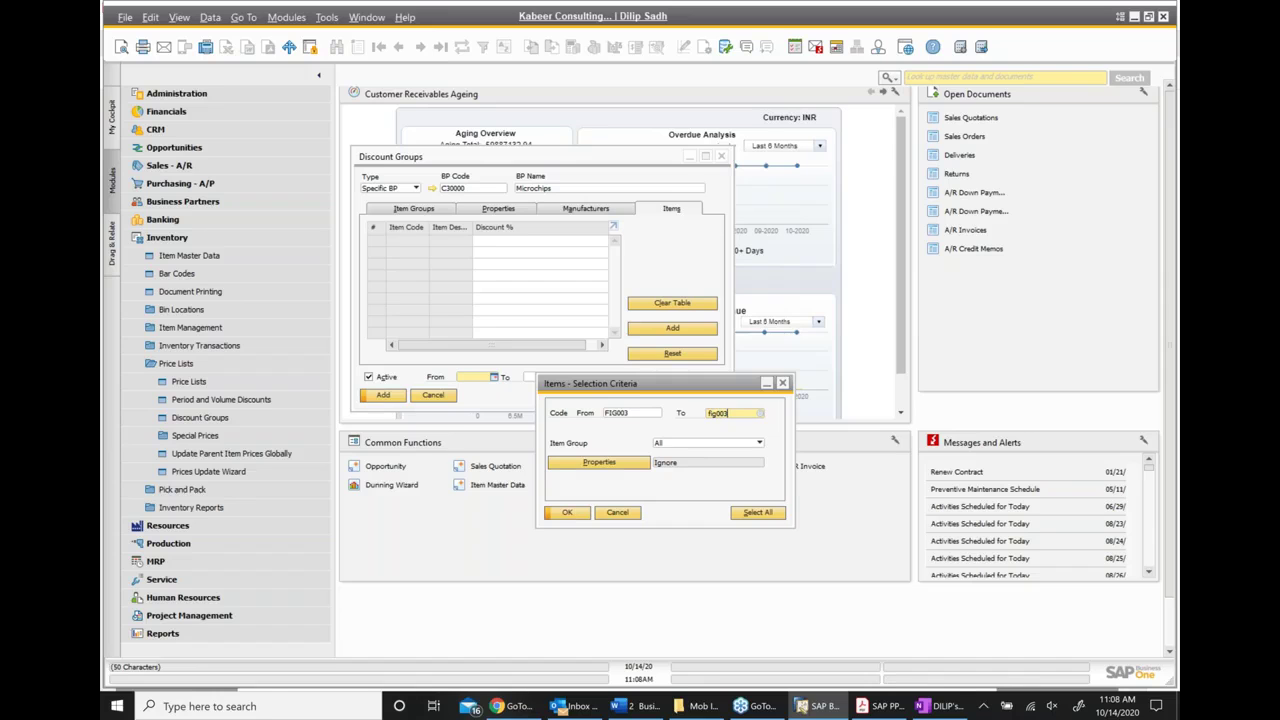
click(567, 512)
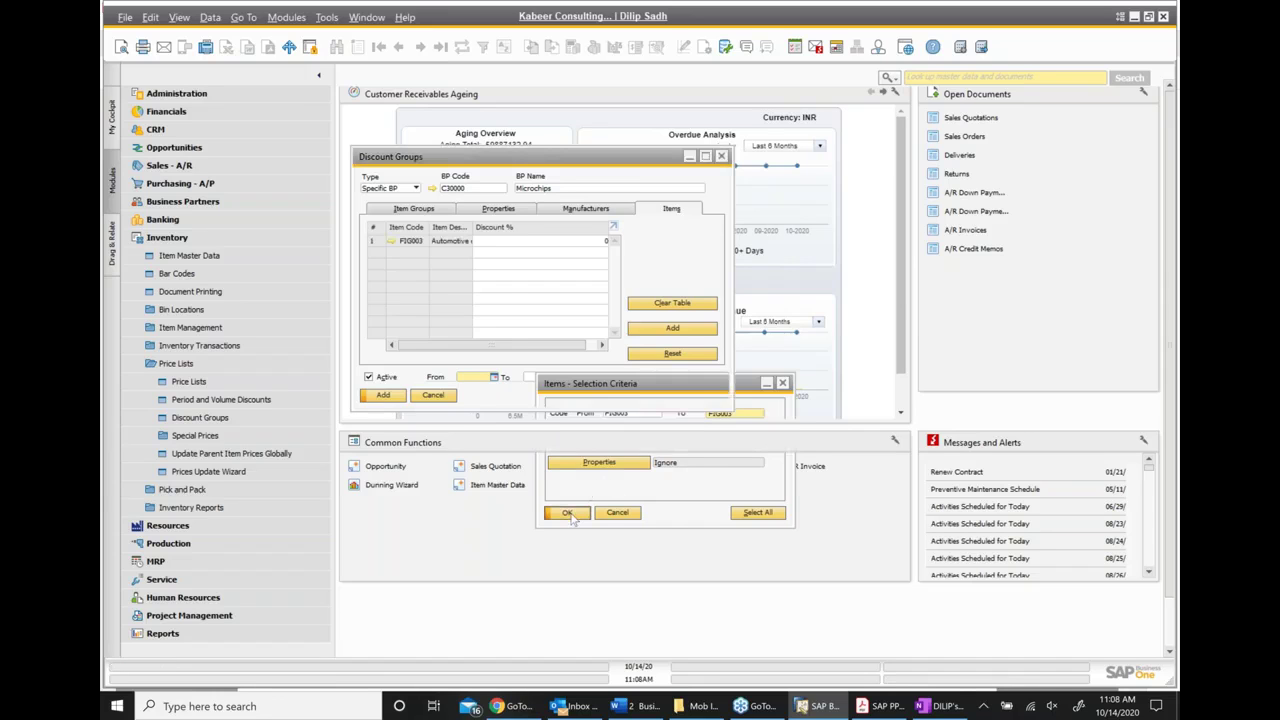
Set the discount for FIG003 to 35%, add the discount group and close Discount Groups
click(520, 242)
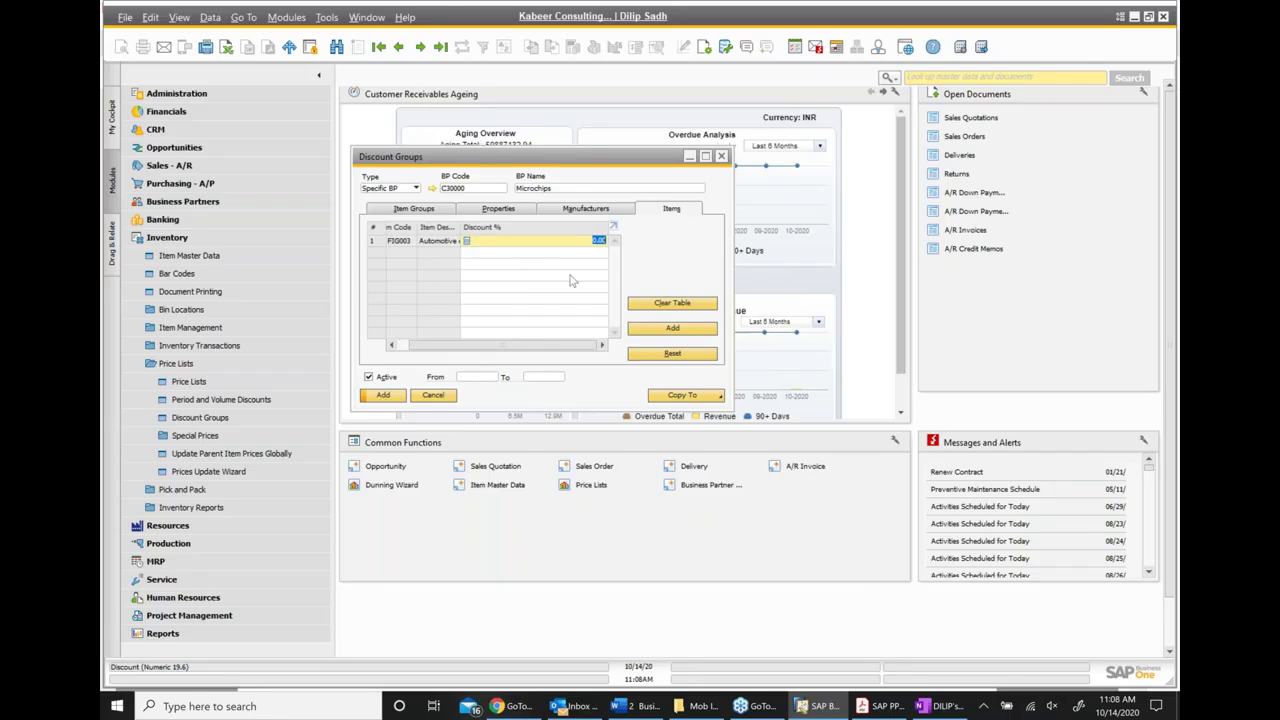
text(35)
click(479, 376)
drag(485, 347, 432, 347)
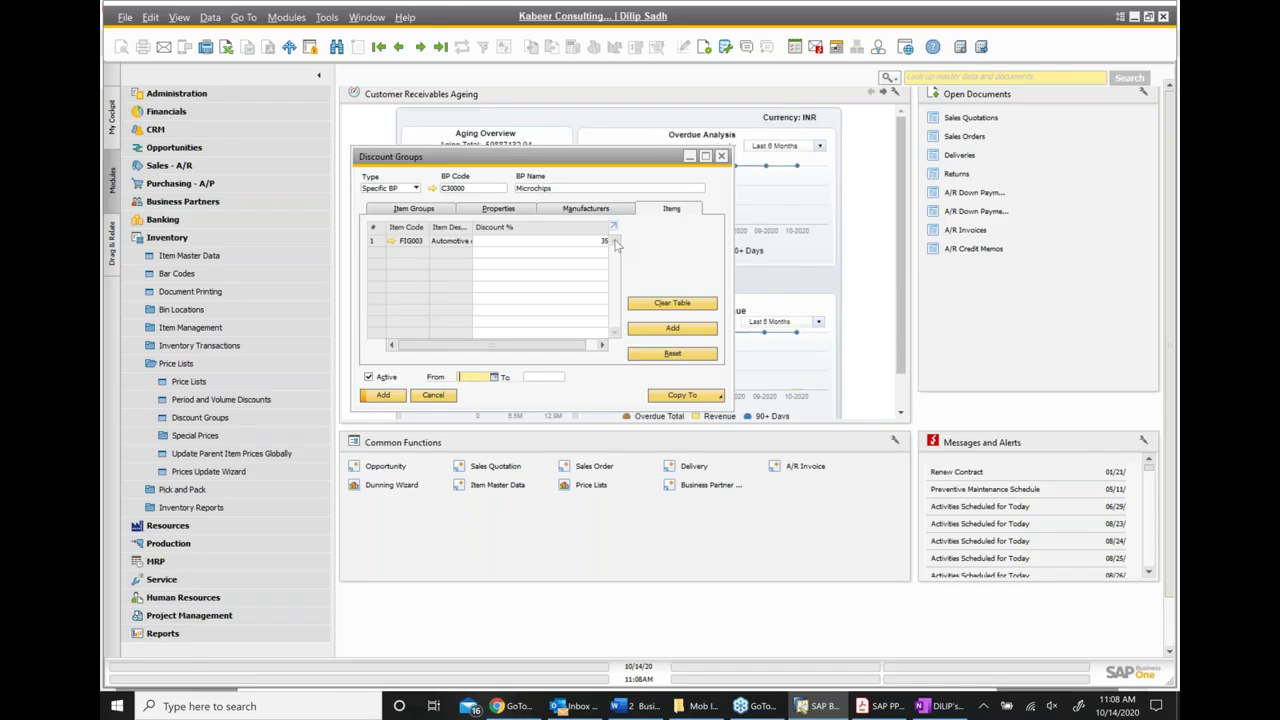
click(385, 396)
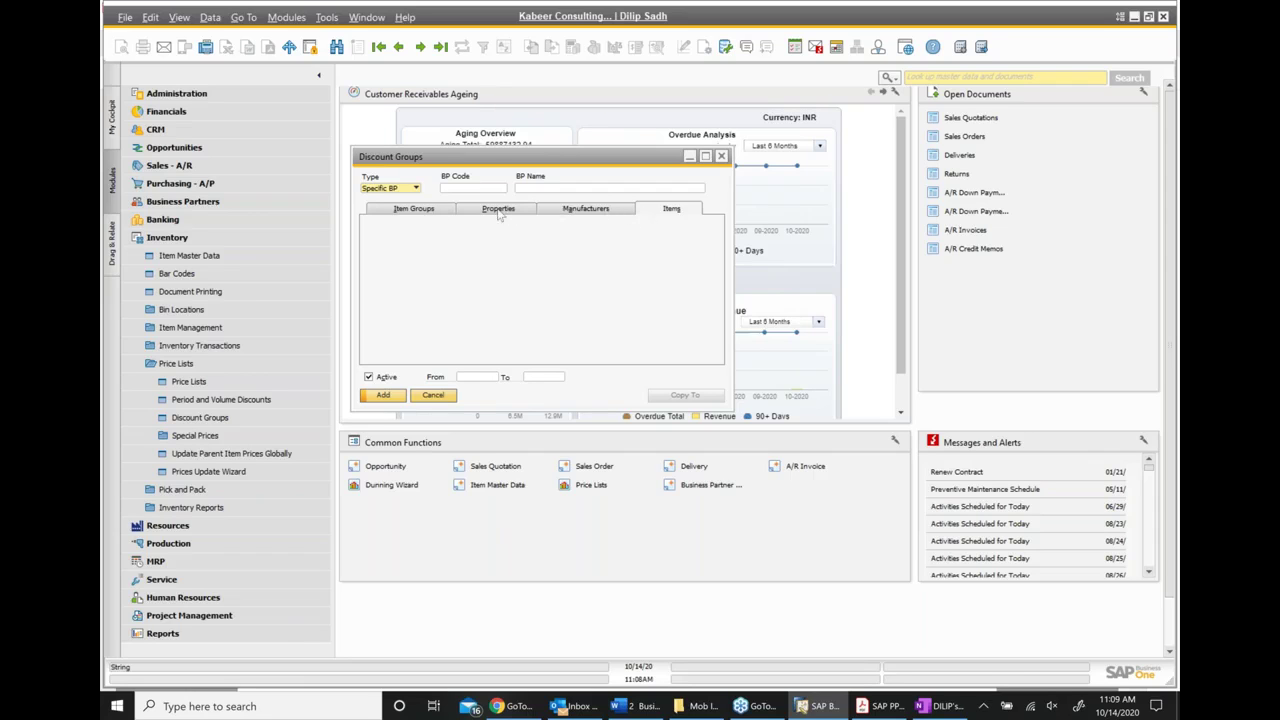
click(724, 158)
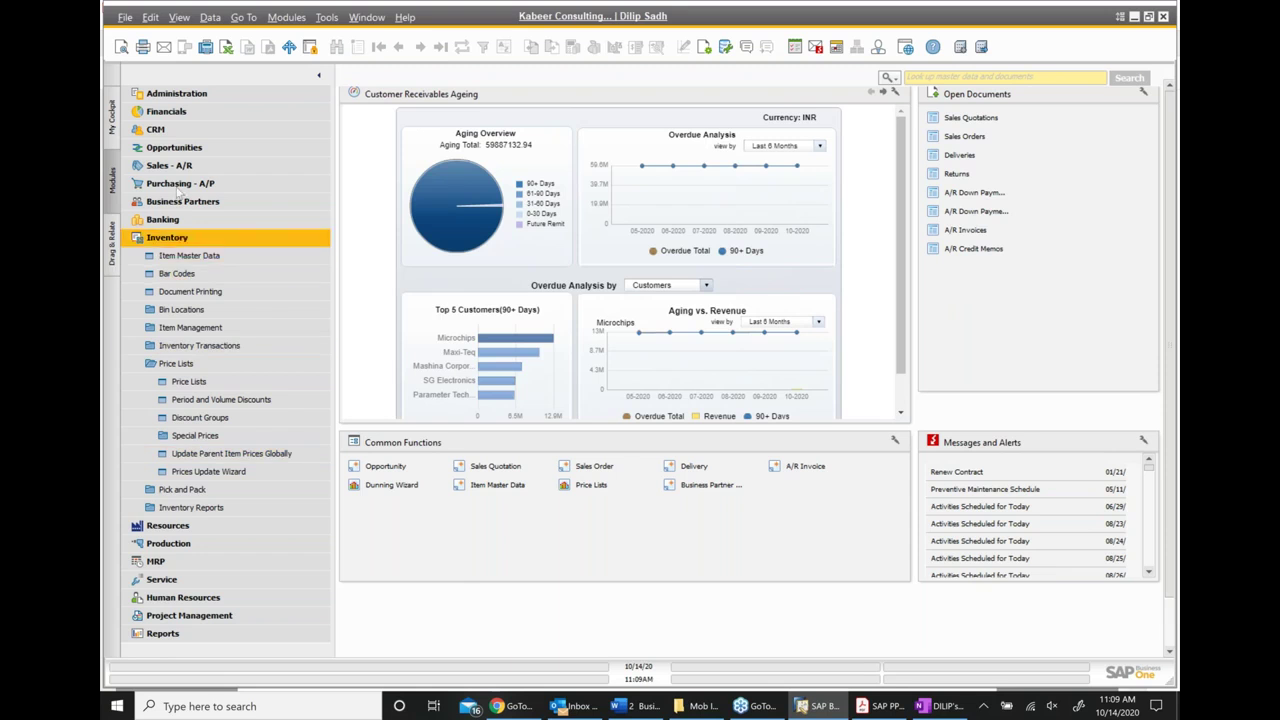
Start a new sales order for customer Microchips
click(174, 168)
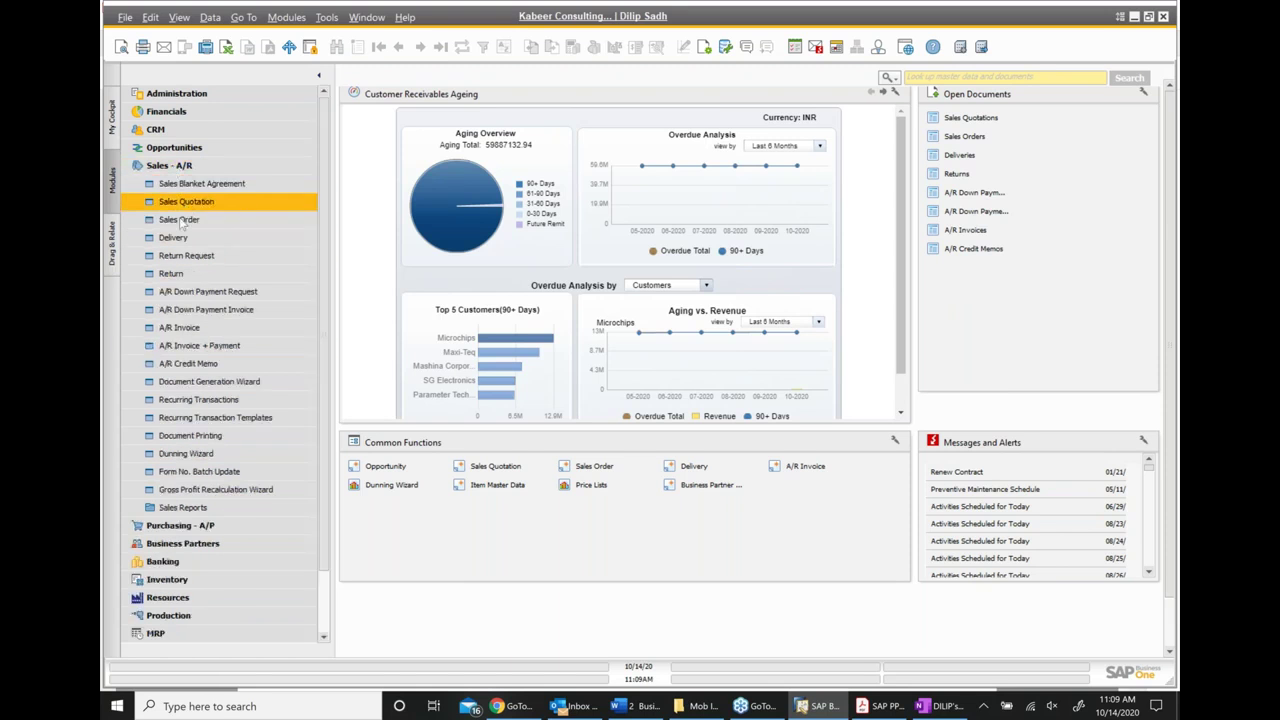
click(179, 219)
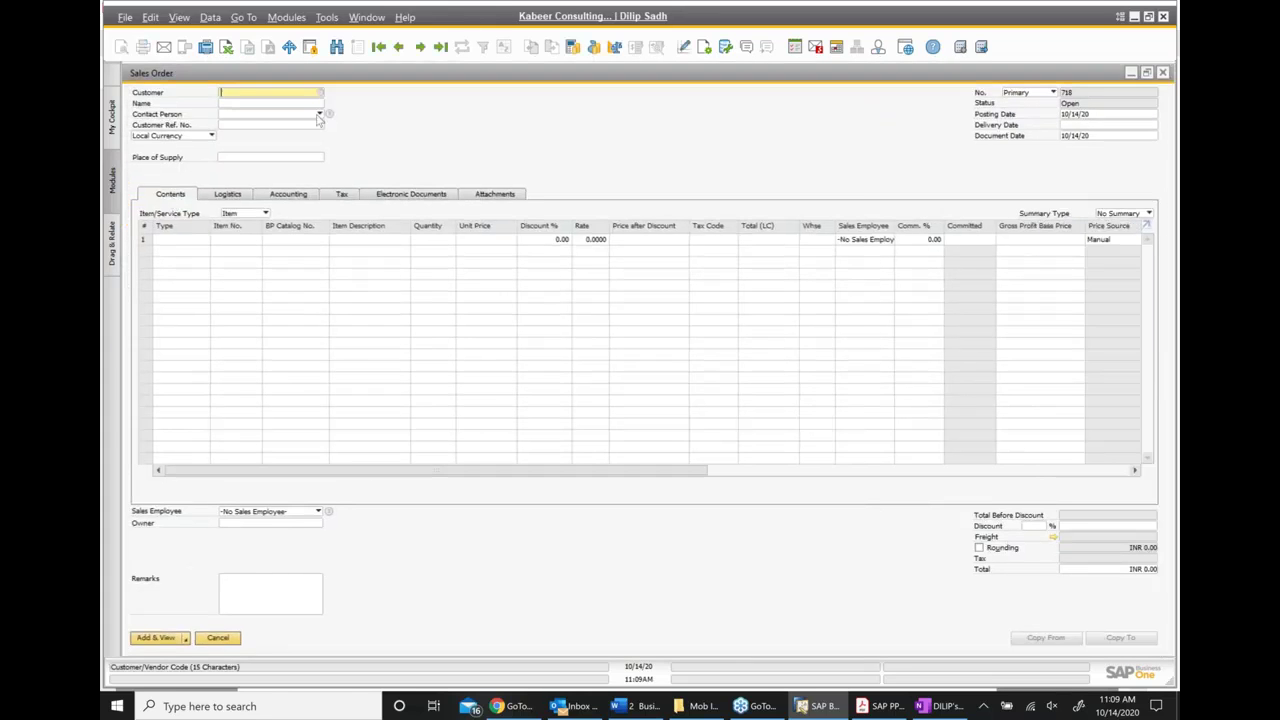
click(320, 92)
click(620, 218)
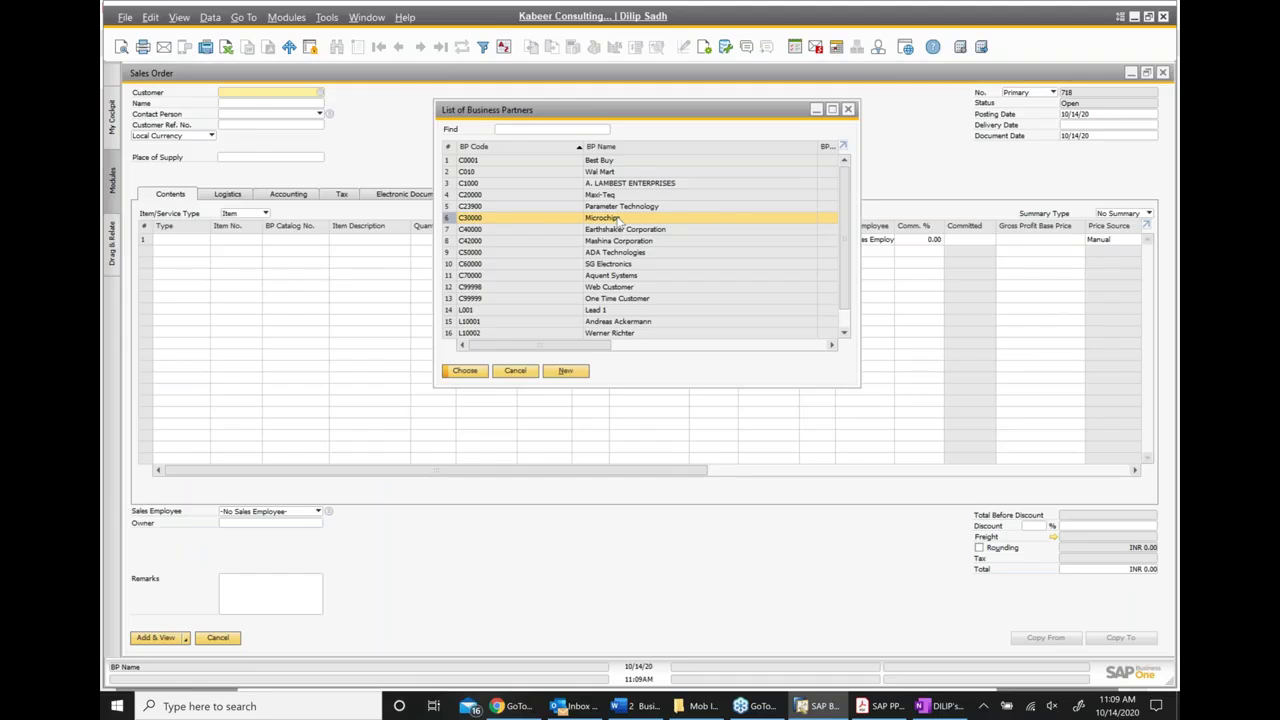
double_click(620, 218)
Enter item FIG002 in the first row to check its discount, and close the sales order without saving
text(fig003)
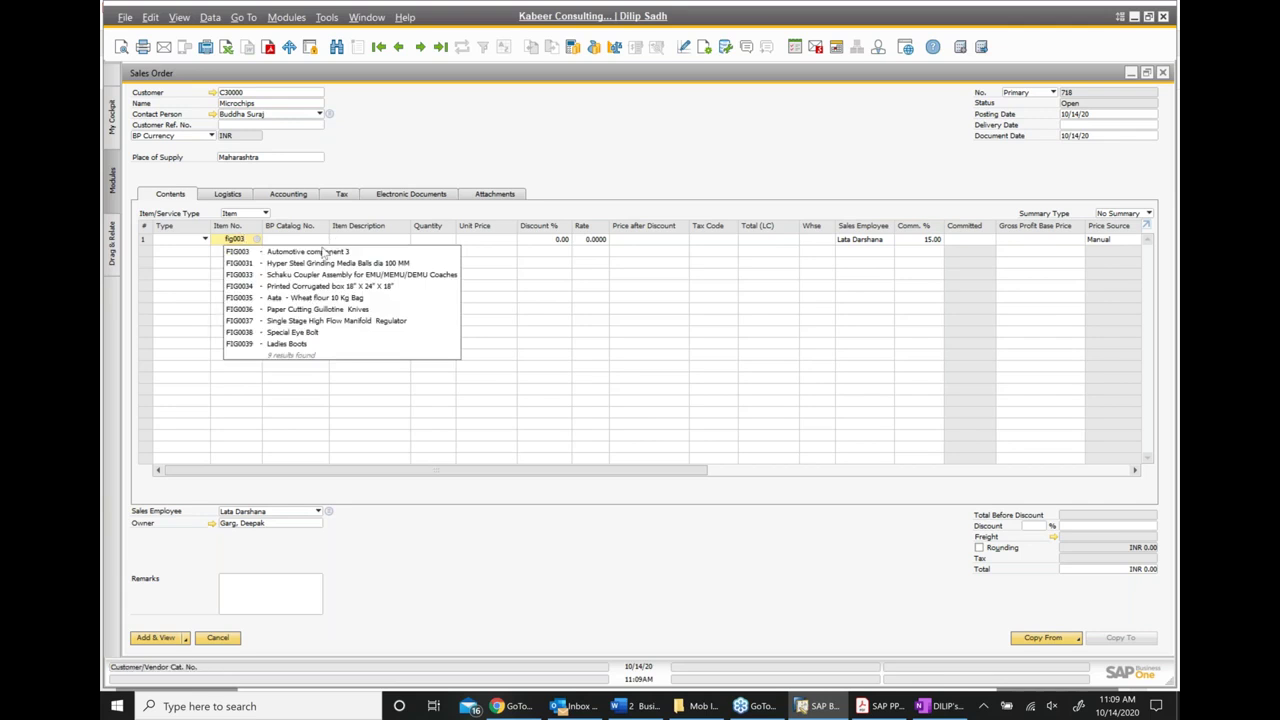
key(BackSpace)
text(2)
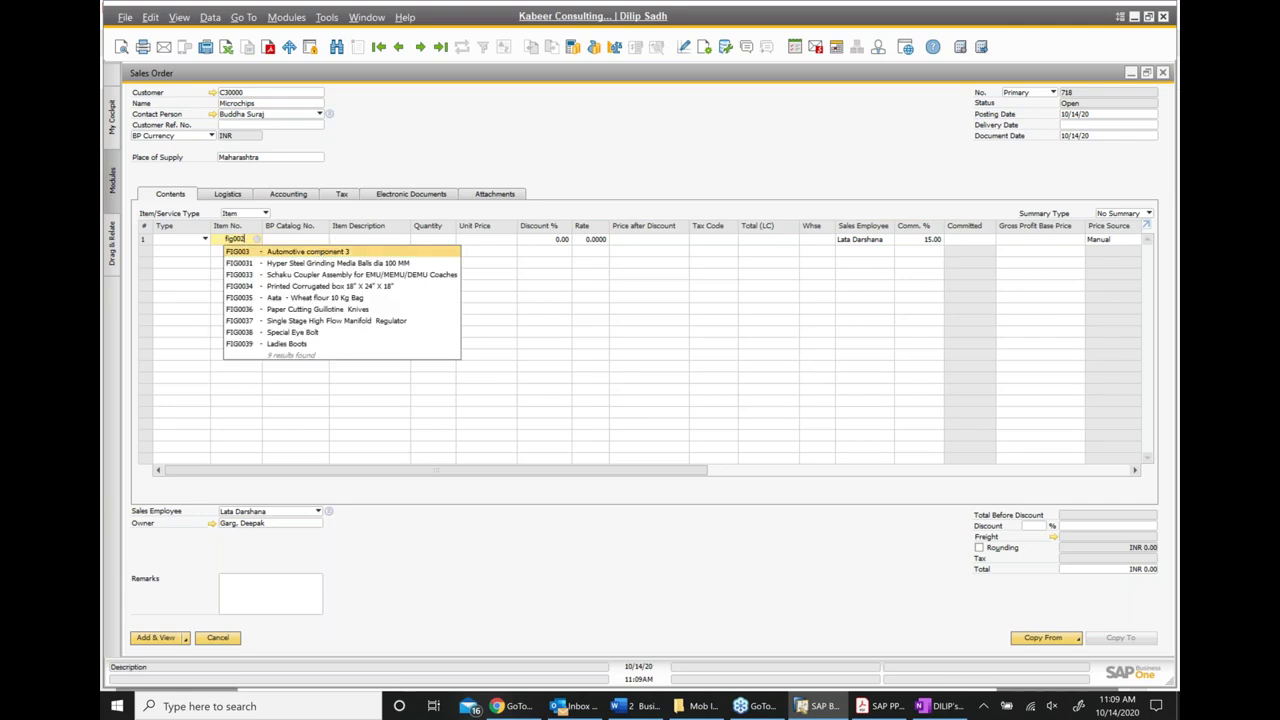
click(314, 255)
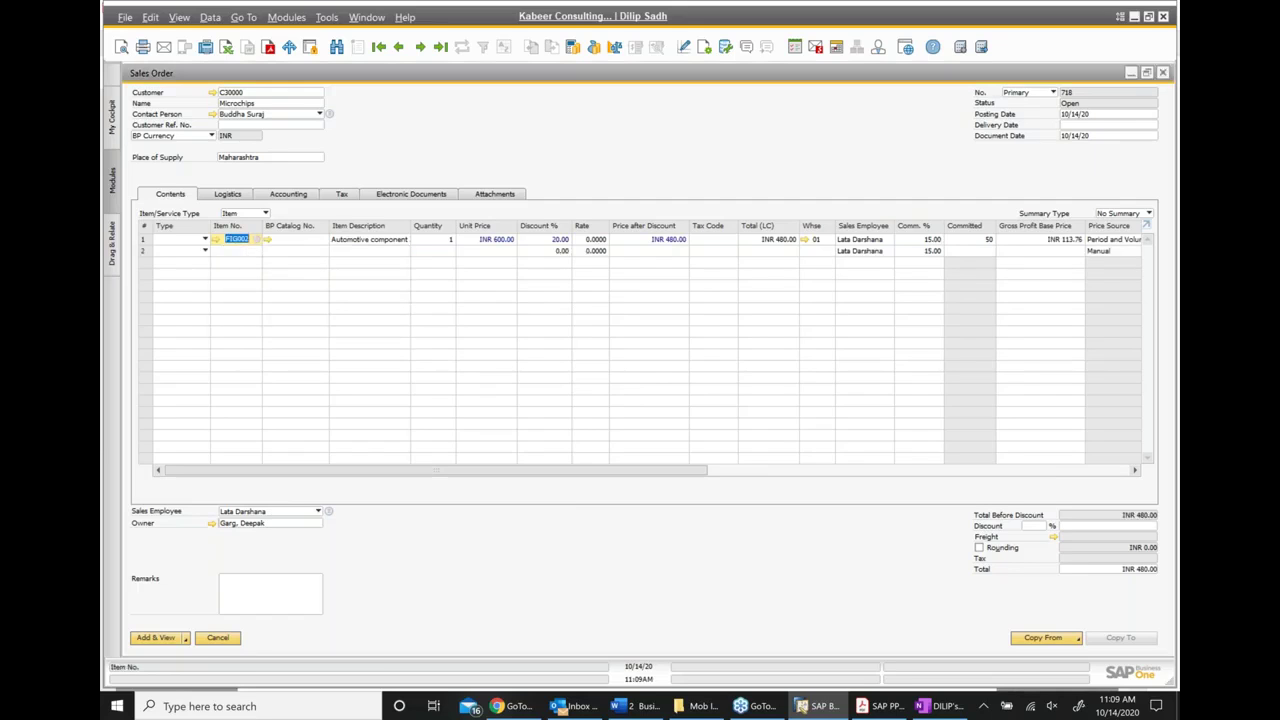
click(1163, 74)
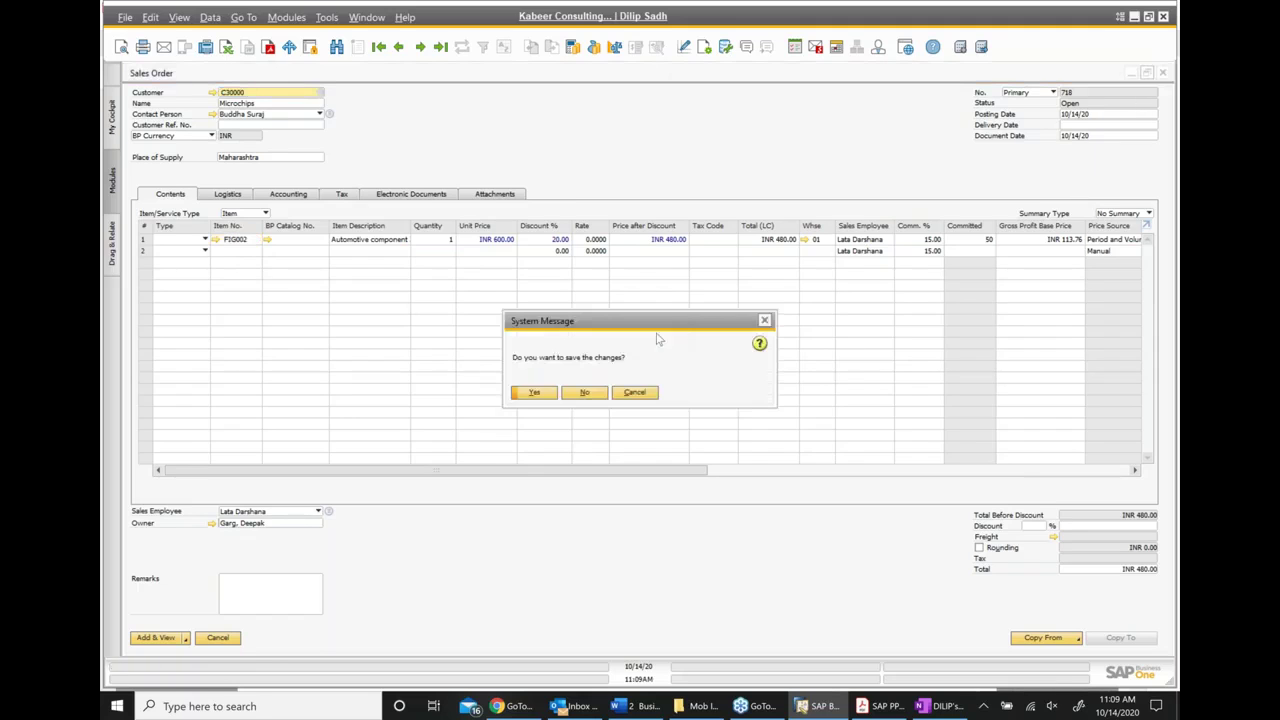
click(584, 393)
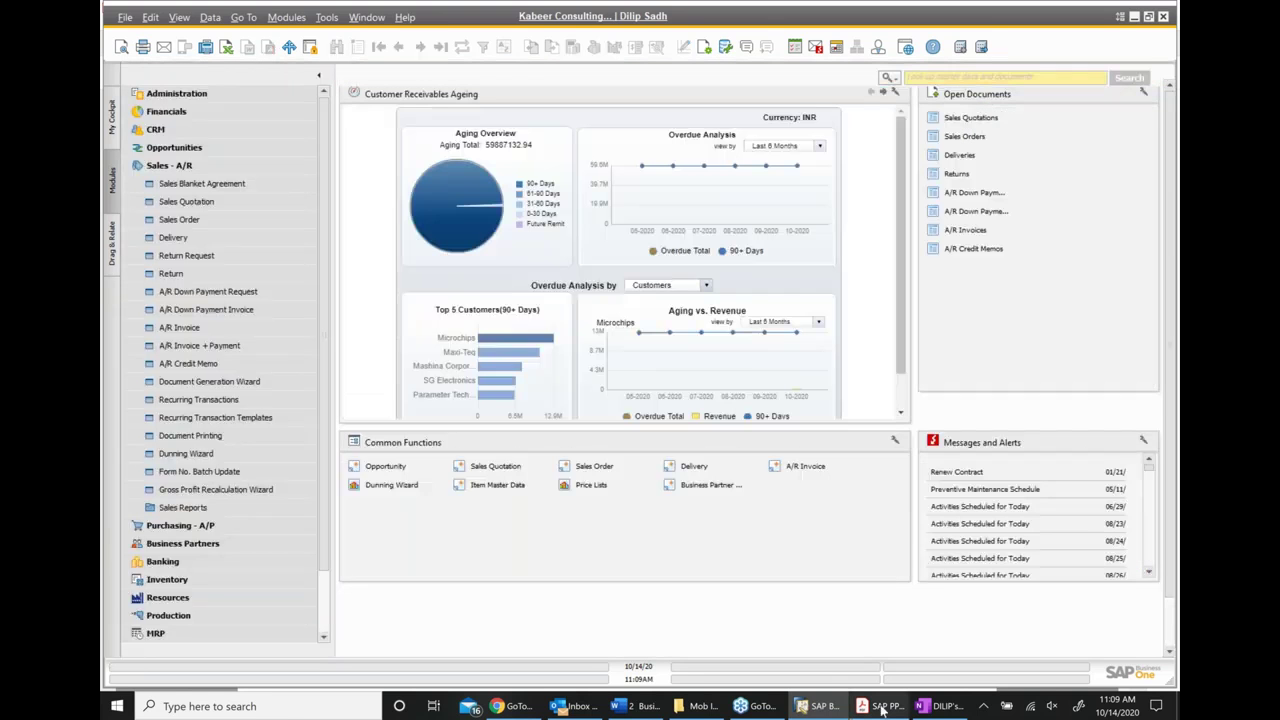
Switch to the SAP PPT Template PDF in Acrobat Reader and go to the Special Prices for Business Partners slide on page 376
click(881, 706)
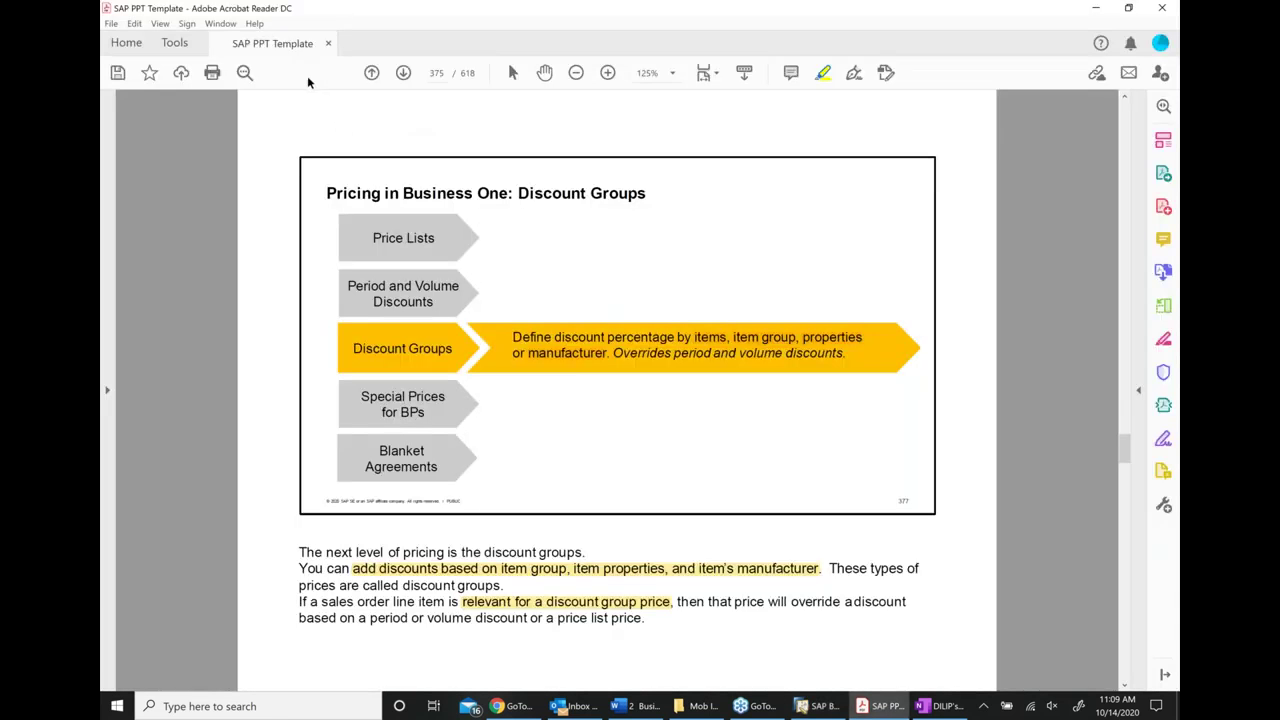
click(403, 73)
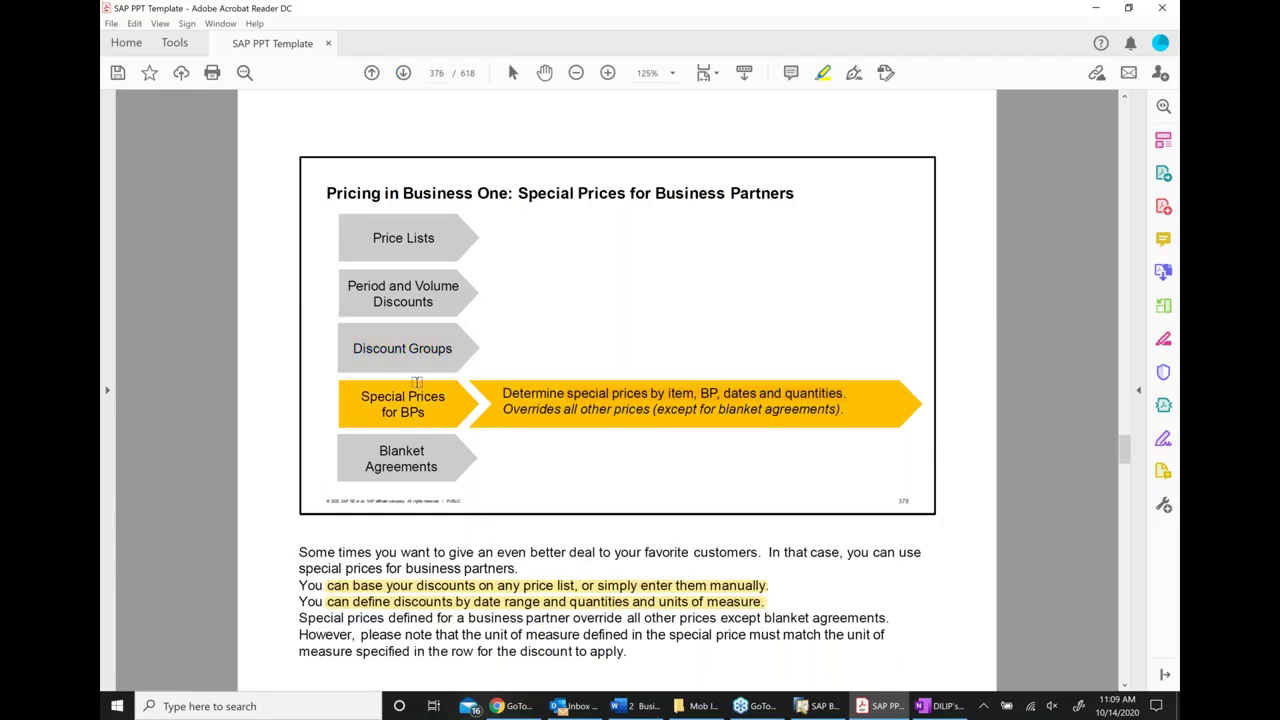
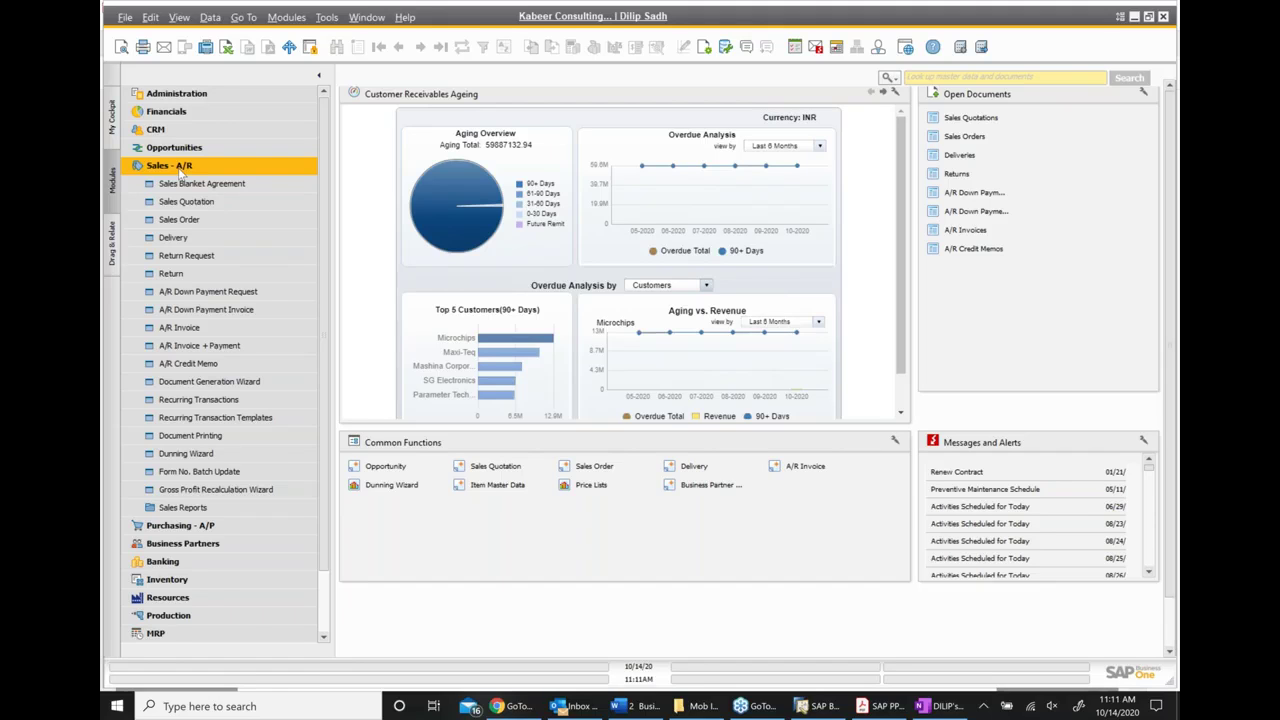
In SAP Business One, open Special Prices for Business Partners from the special prices section of the Inventory price lists
click(175, 166)
click(187, 239)
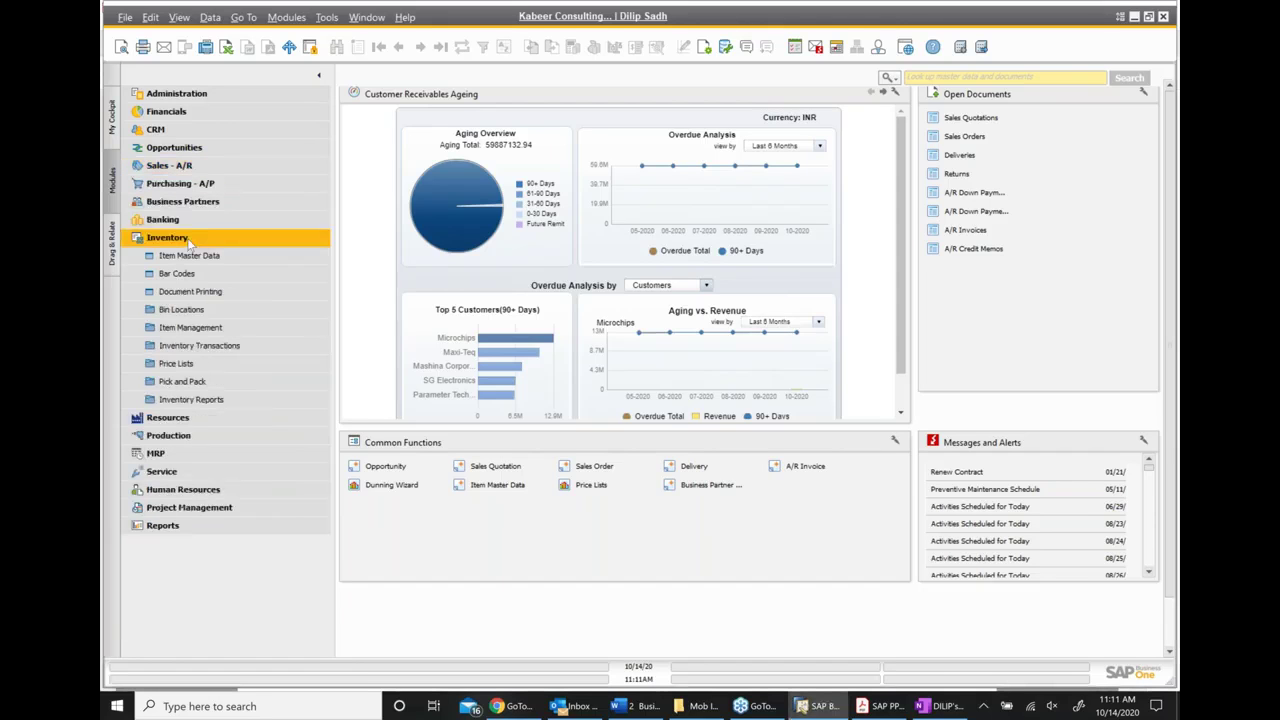
click(201, 368)
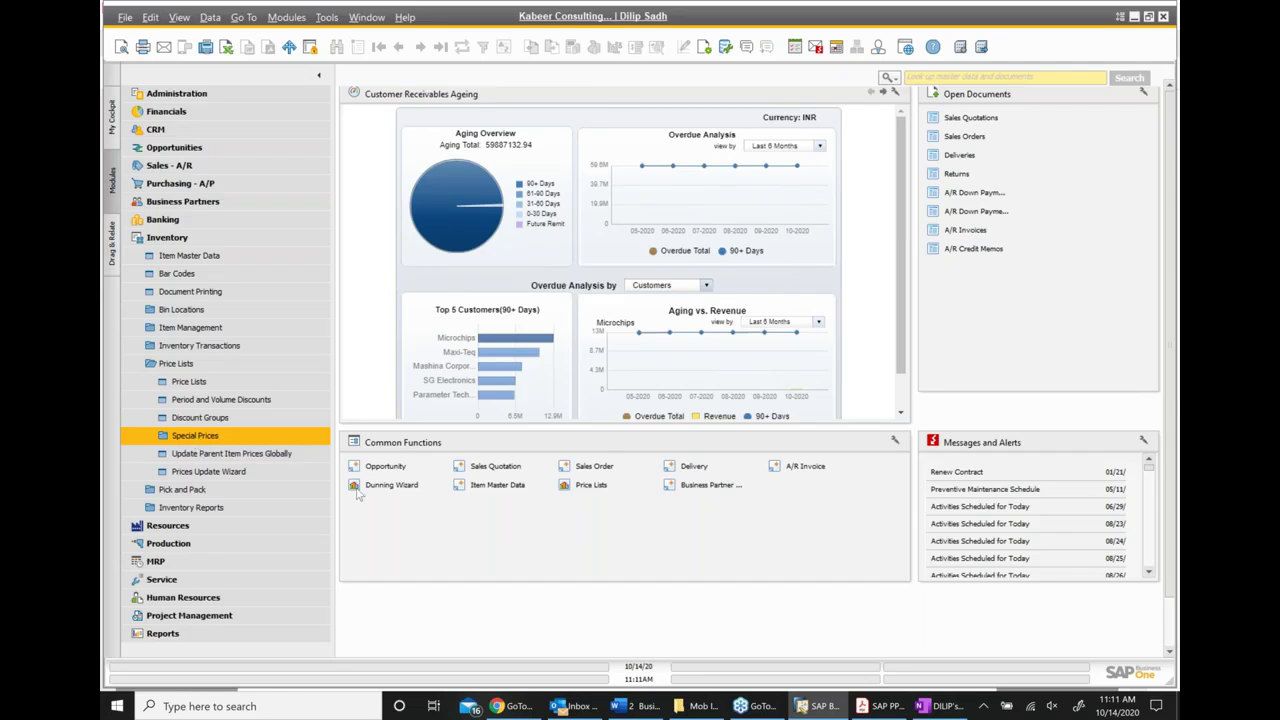
click(880, 706)
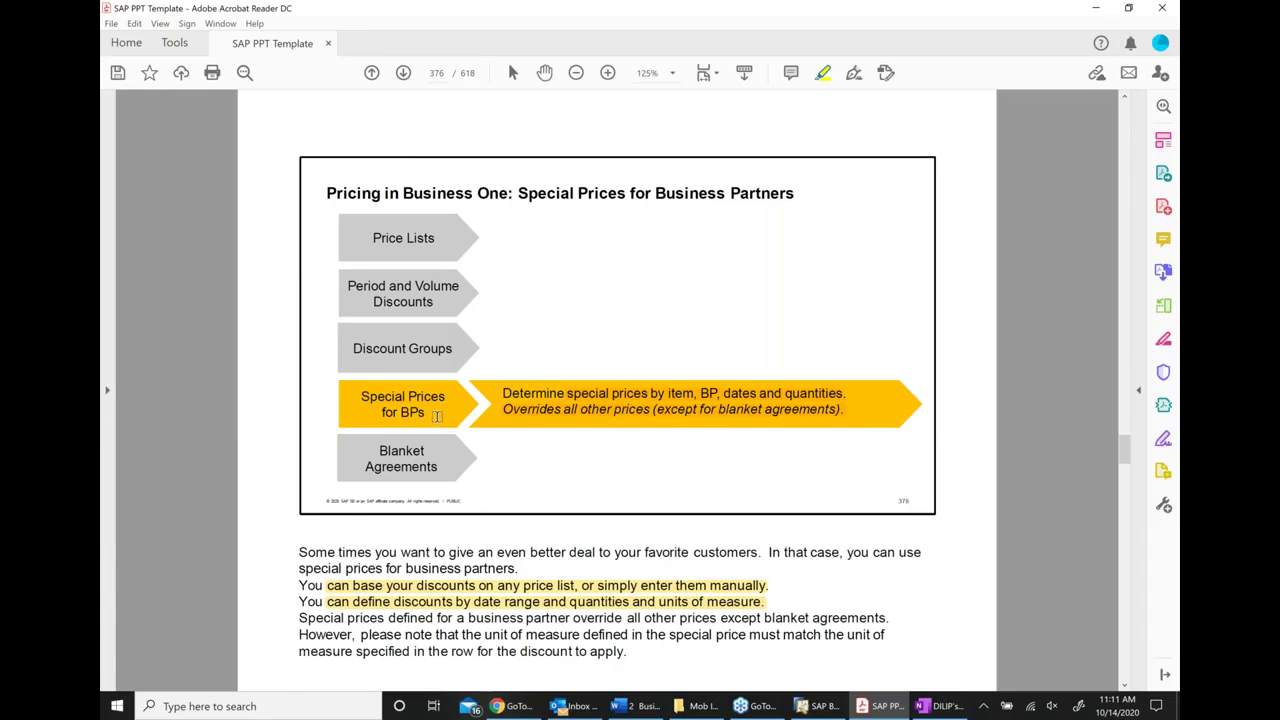
click(836, 714)
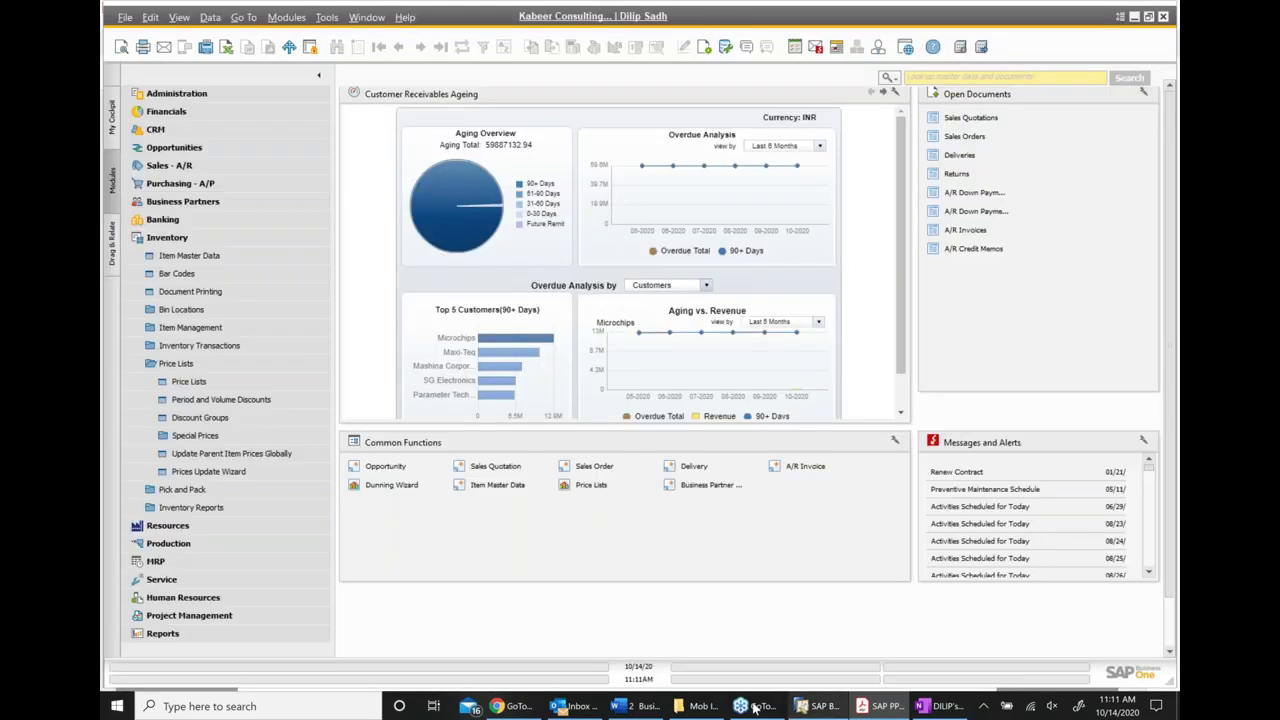
click(208, 440)
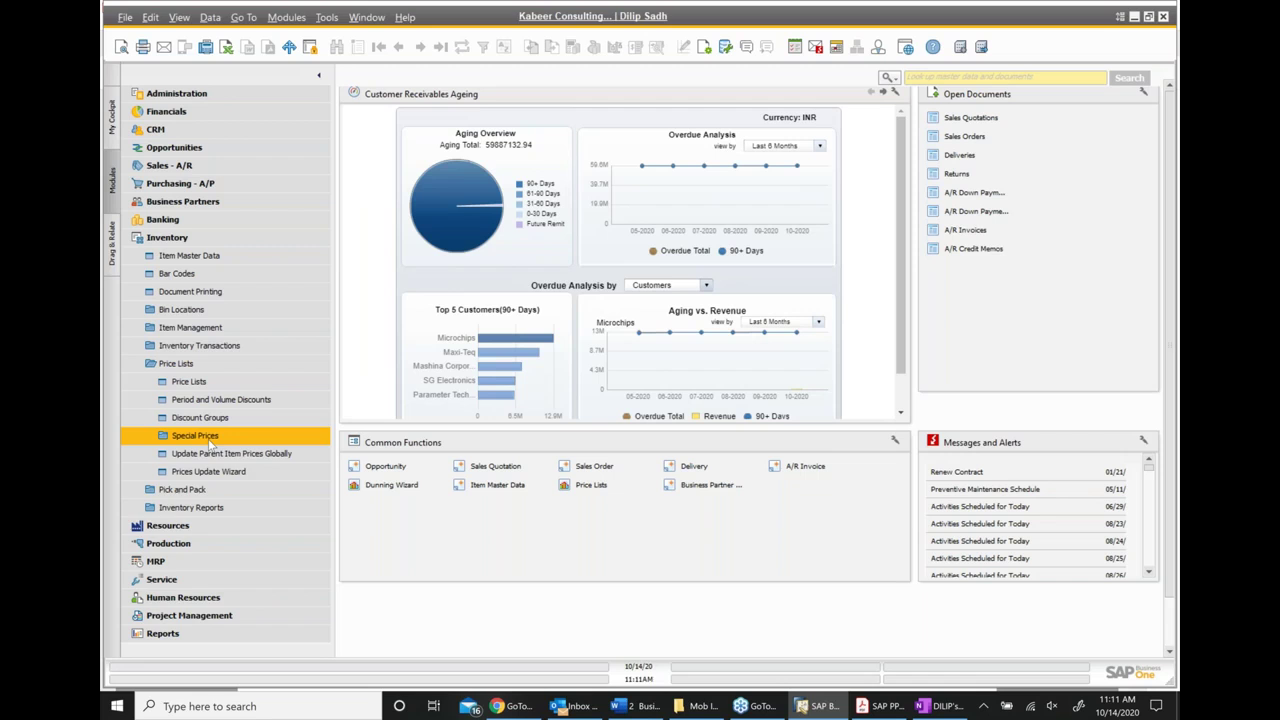
click(215, 455)
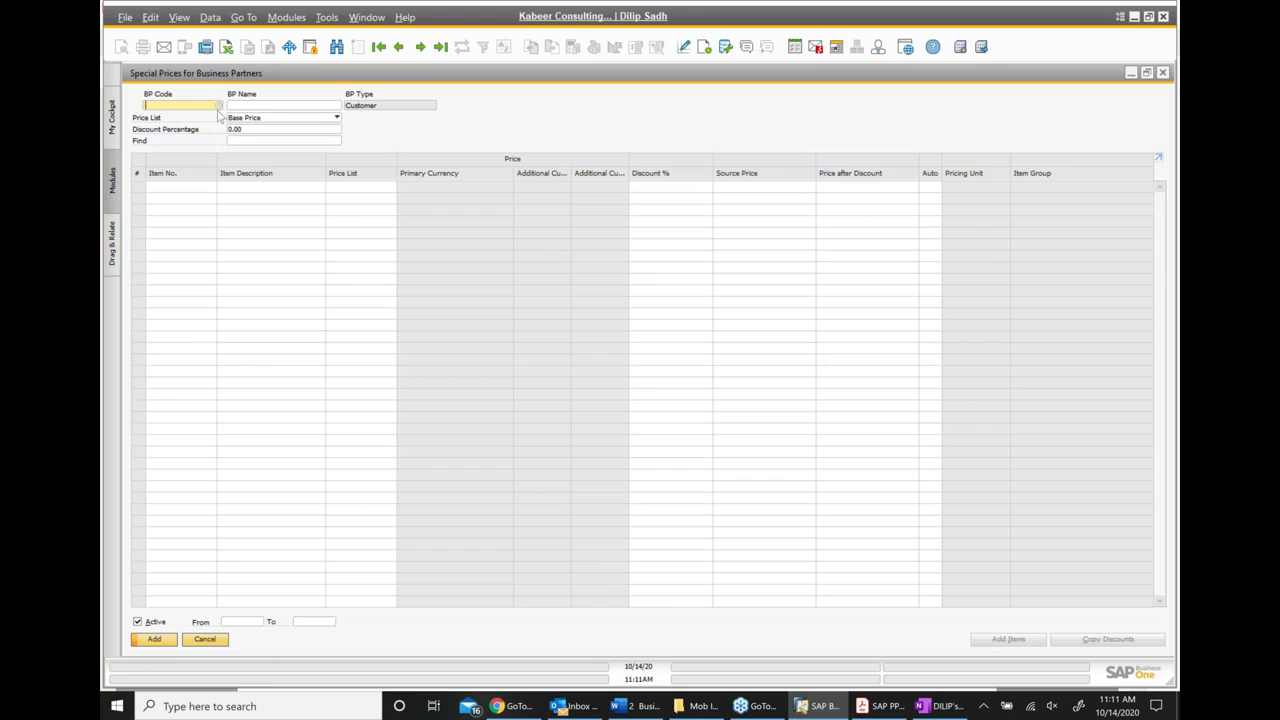
Select customer Microchips and enter item FIG002 in the first row of its special prices
click(218, 106)
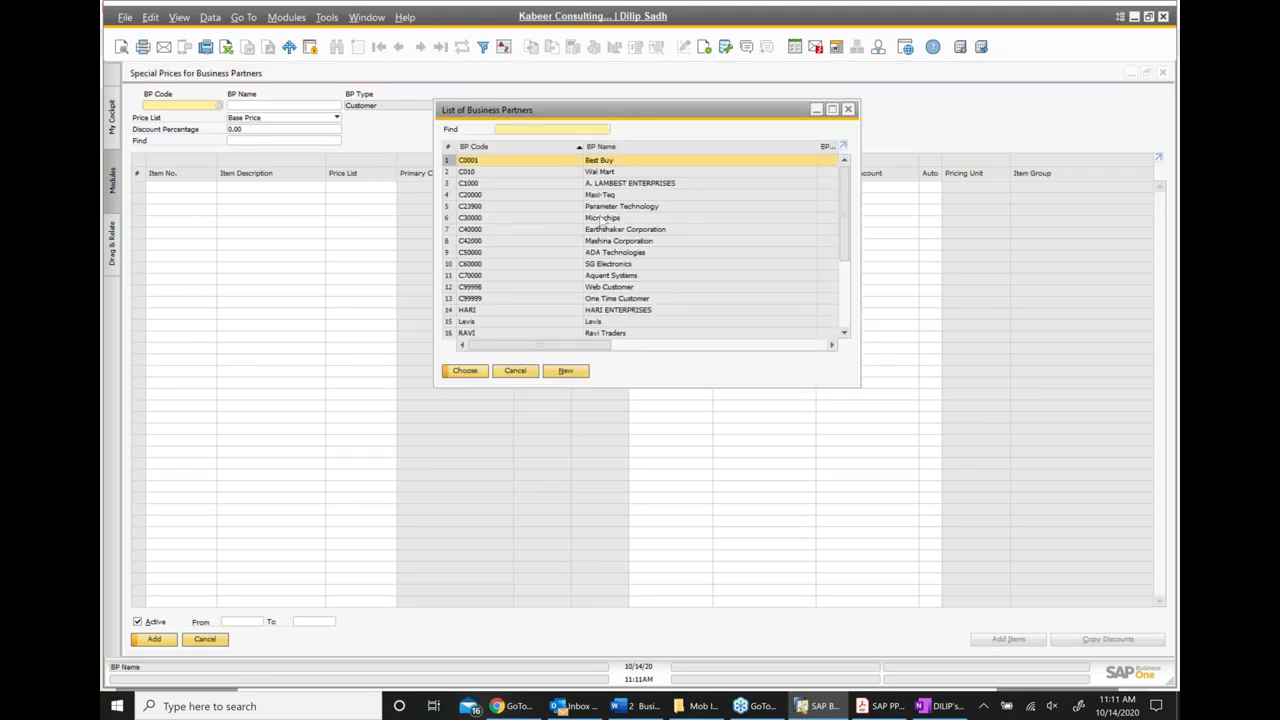
double_click(596, 217)
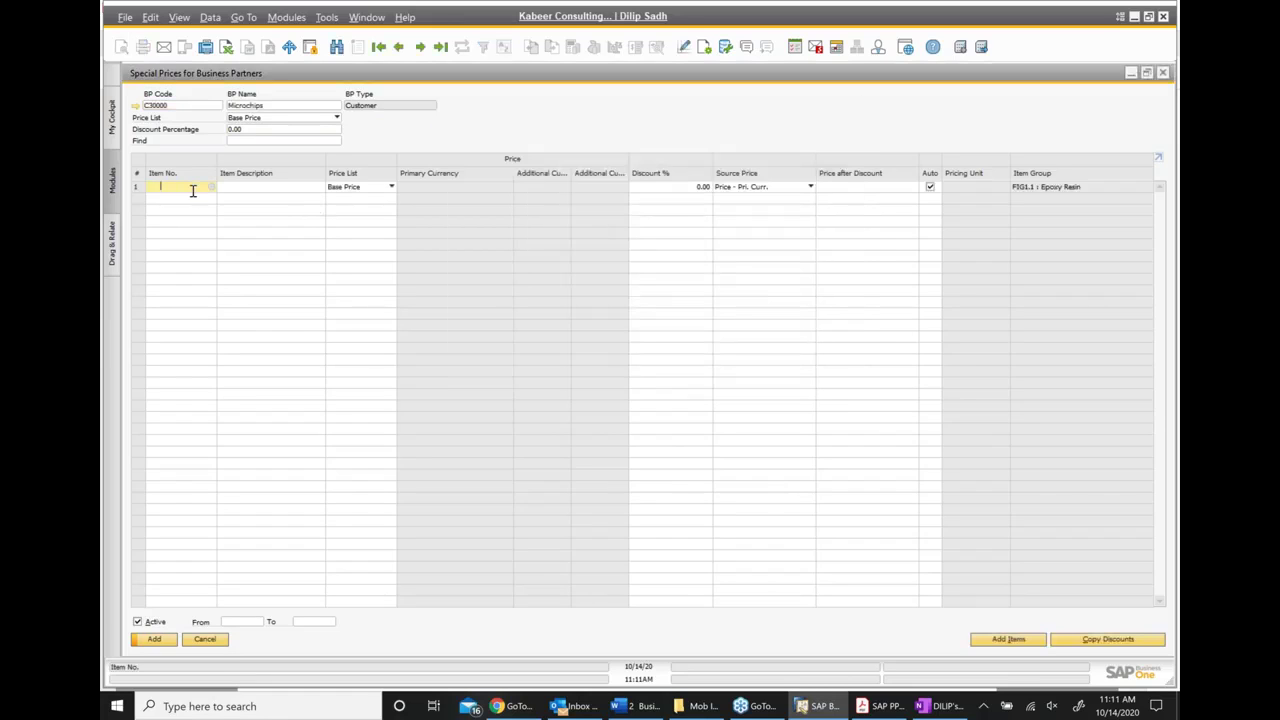
text(fig002)
click(258, 190)
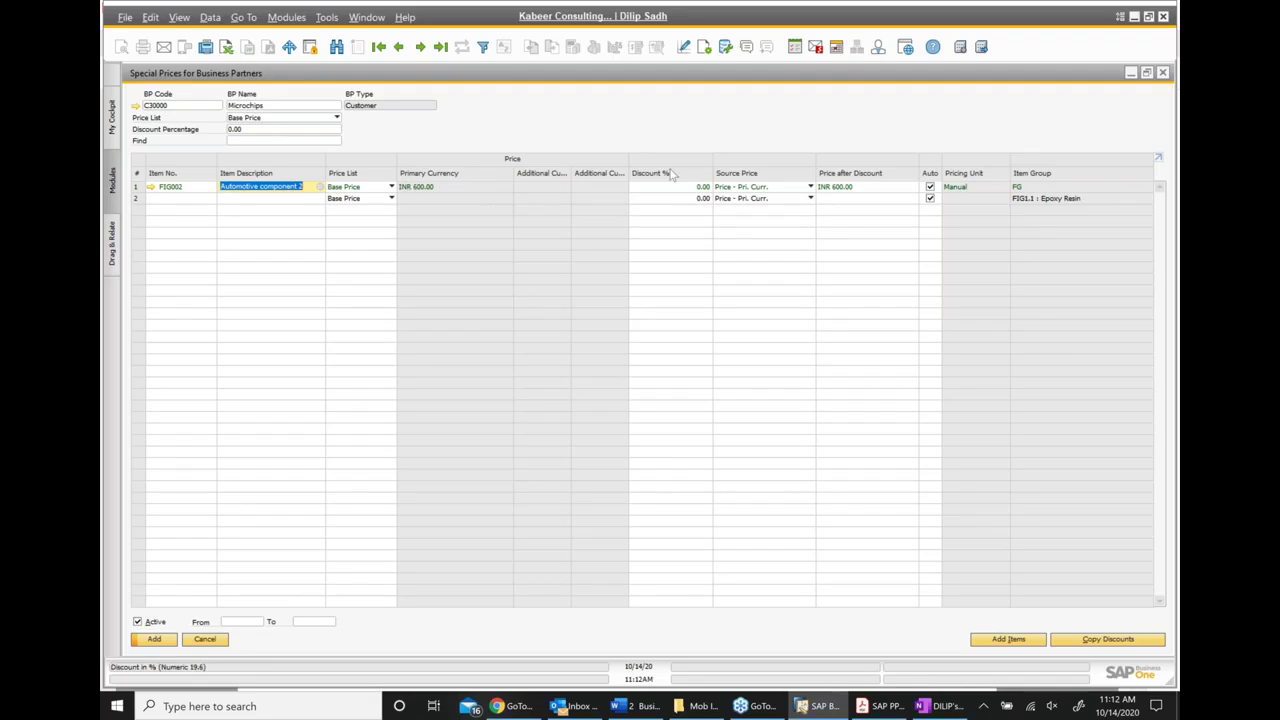
Set the FIG002 discount to 40%, add the special price record and close Special Prices for Business Partners
click(695, 188)
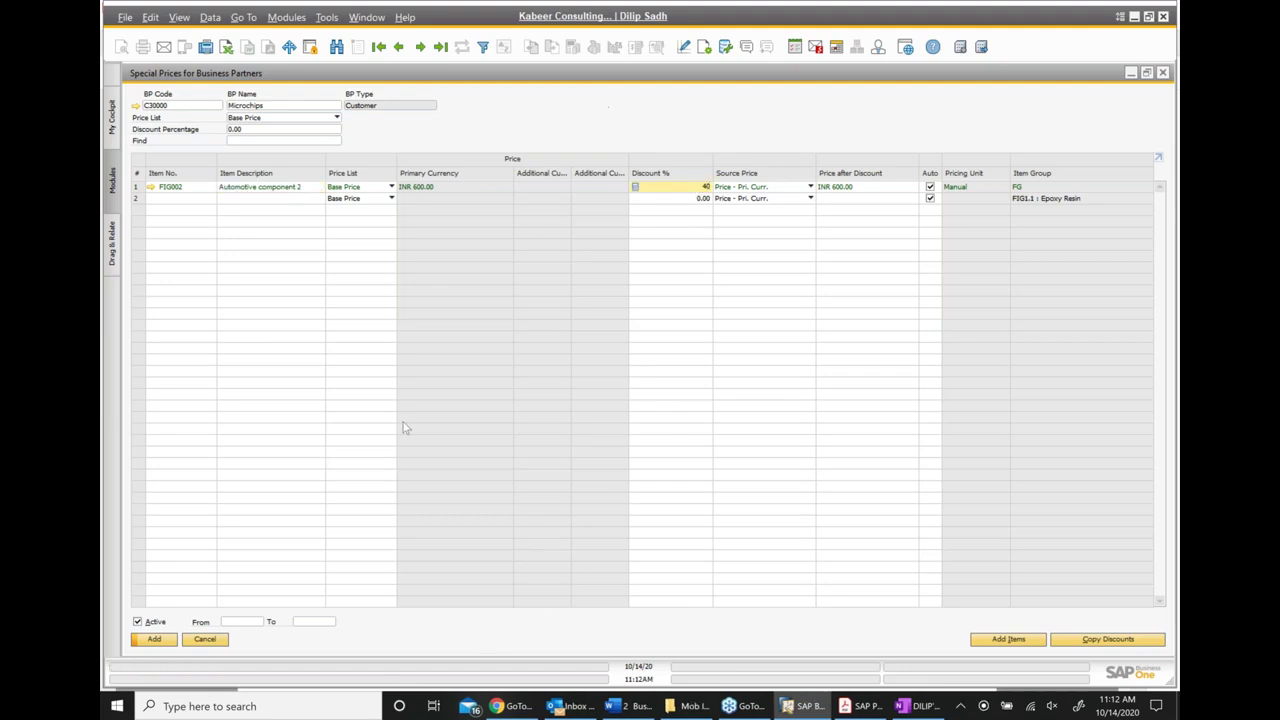
key(Tab)
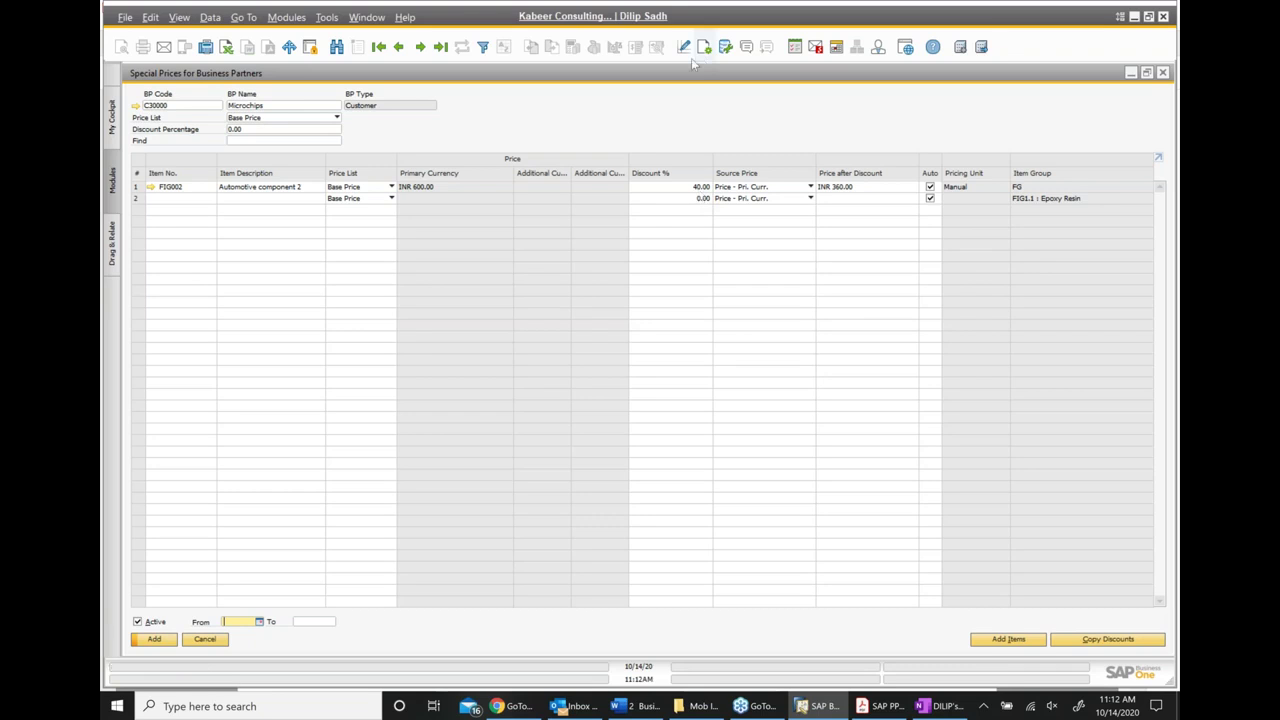
click(154, 639)
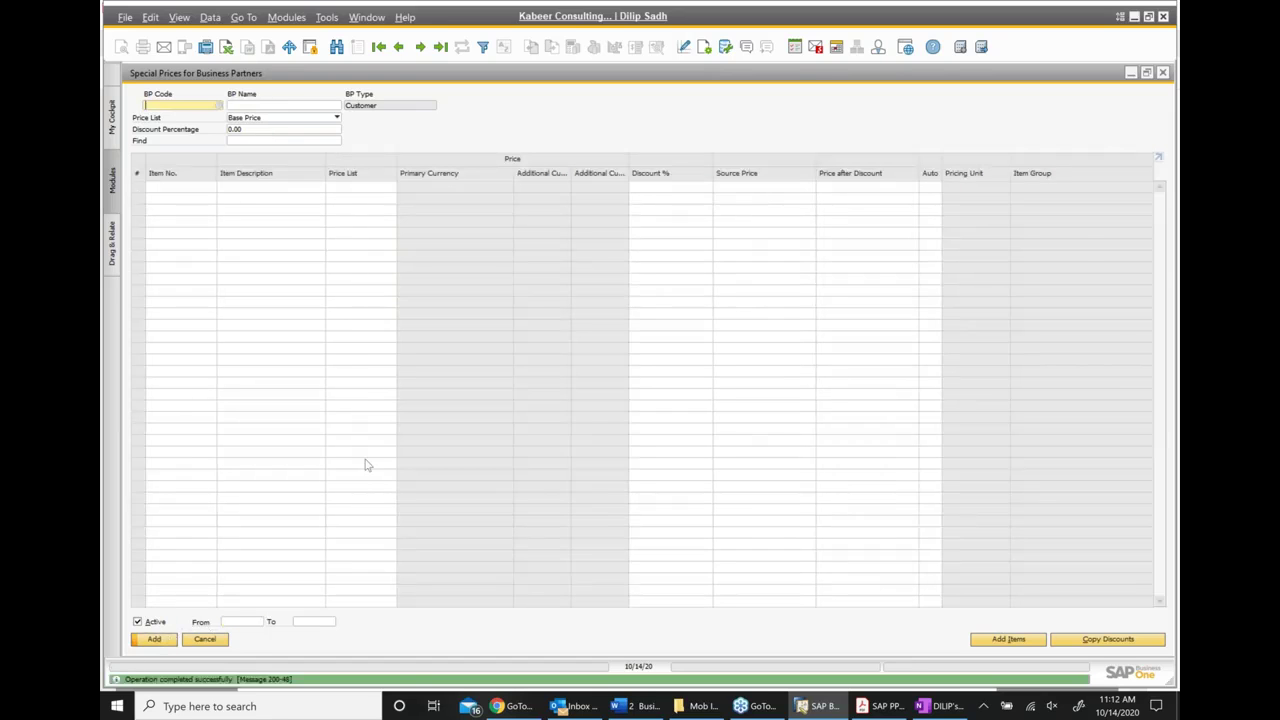
click(398, 52)
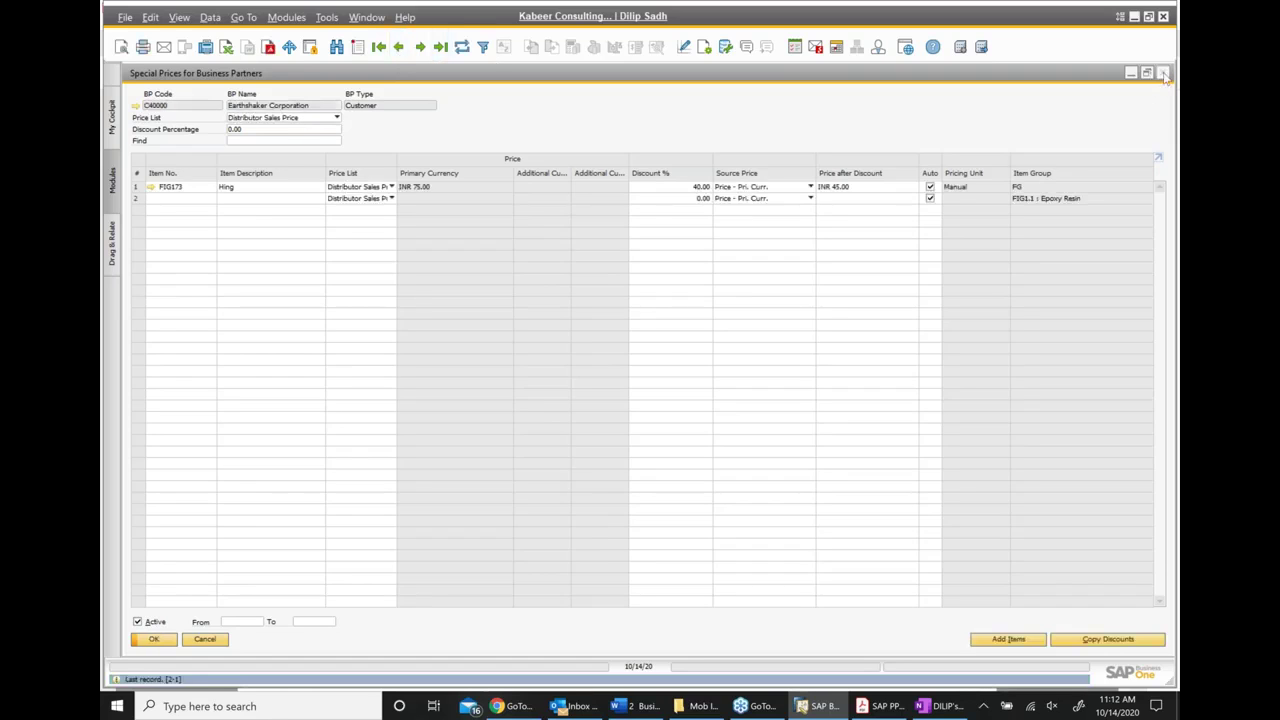
click(1163, 76)
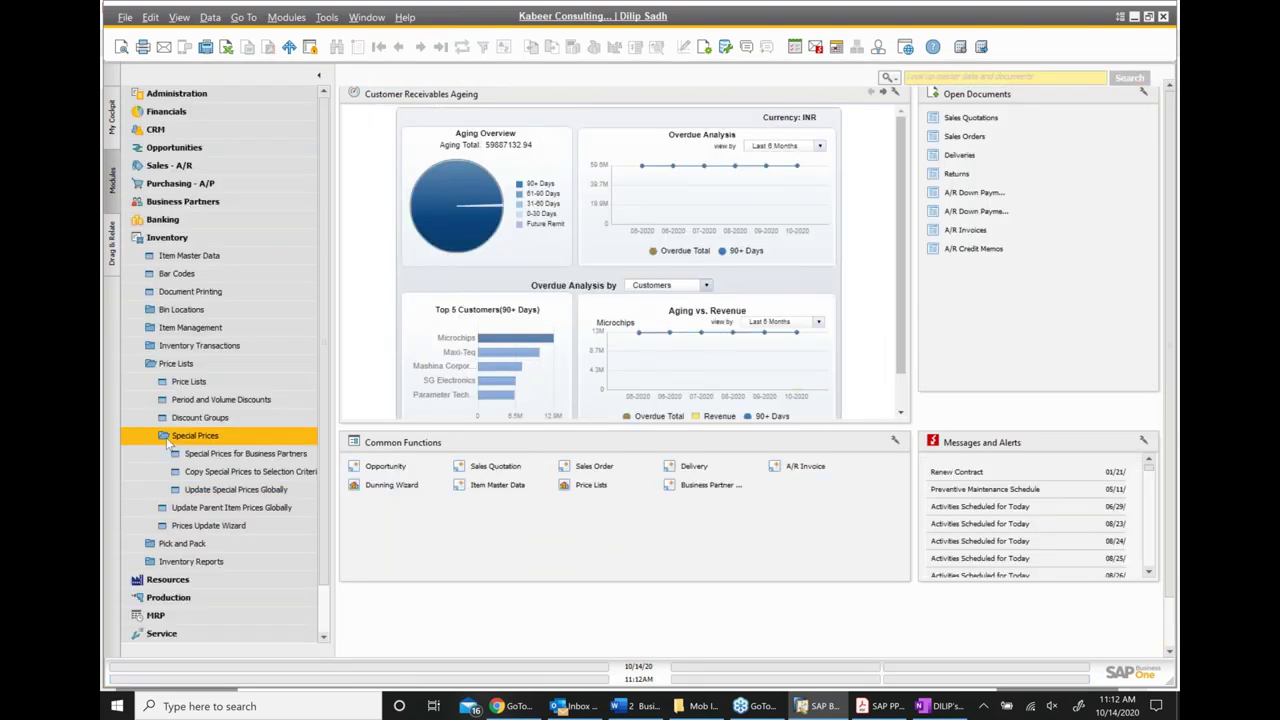
Start a new sales order for customer Microchips to test the special price
click(174, 170)
key(Down)
key(Down)
key(Down)
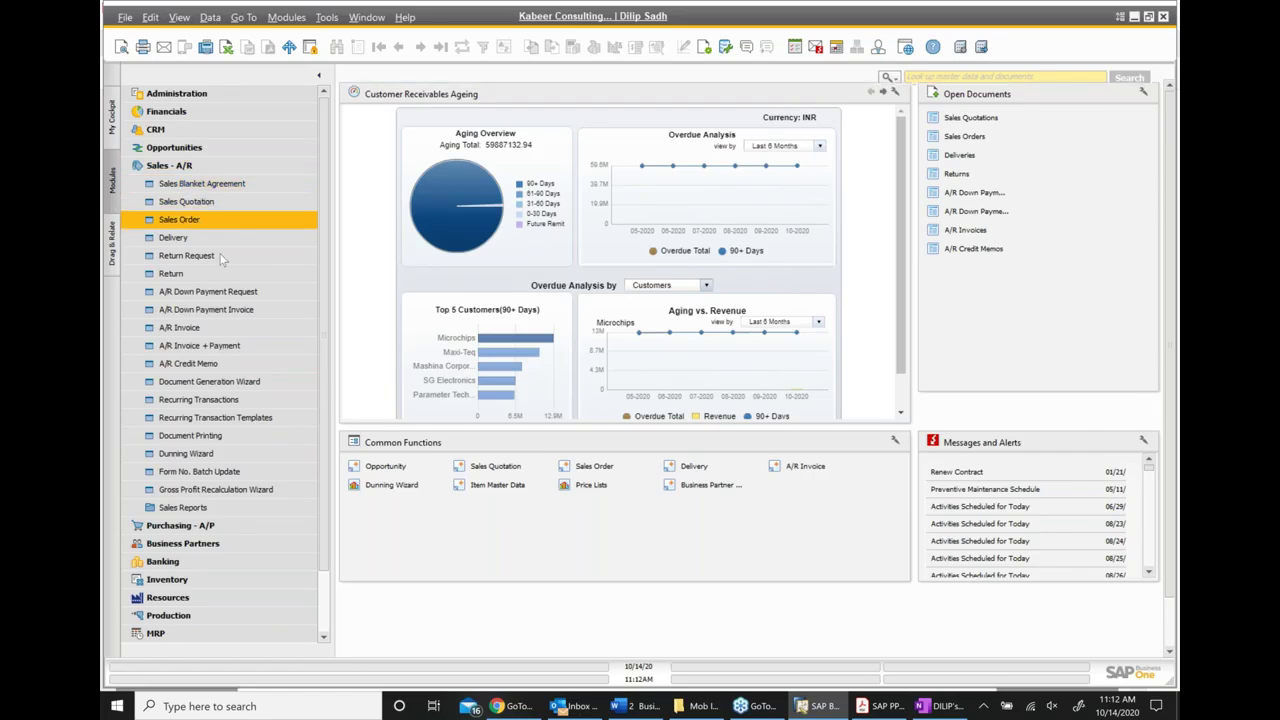
key(Return)
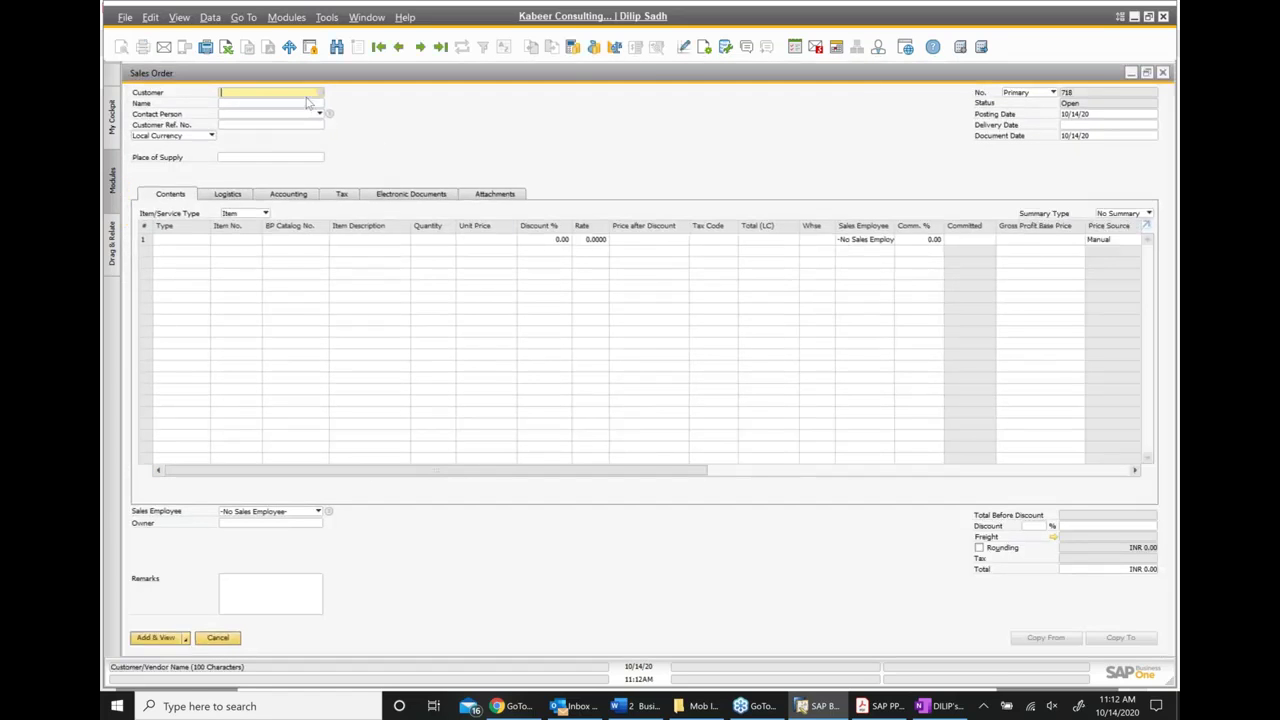
click(319, 93)
click(610, 220)
key(Return)
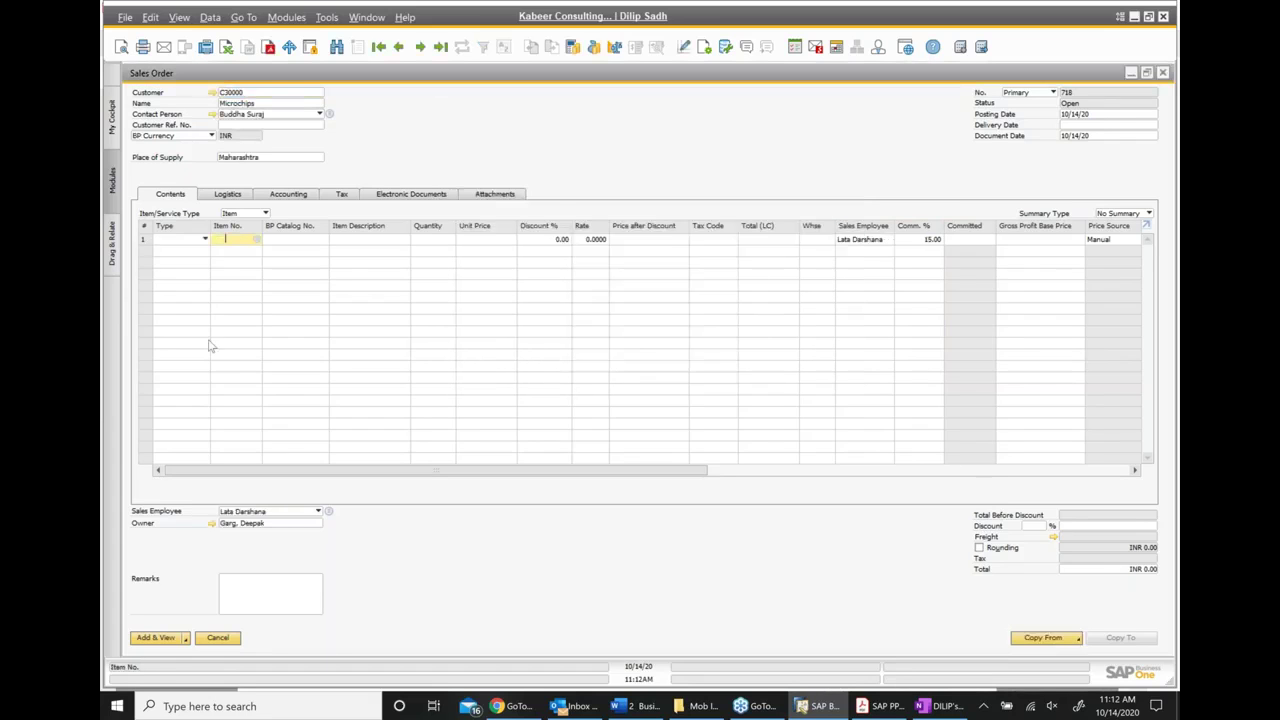
Enter item FIG002 in the first row of the sales order and check its discount percentage
text(fig002)
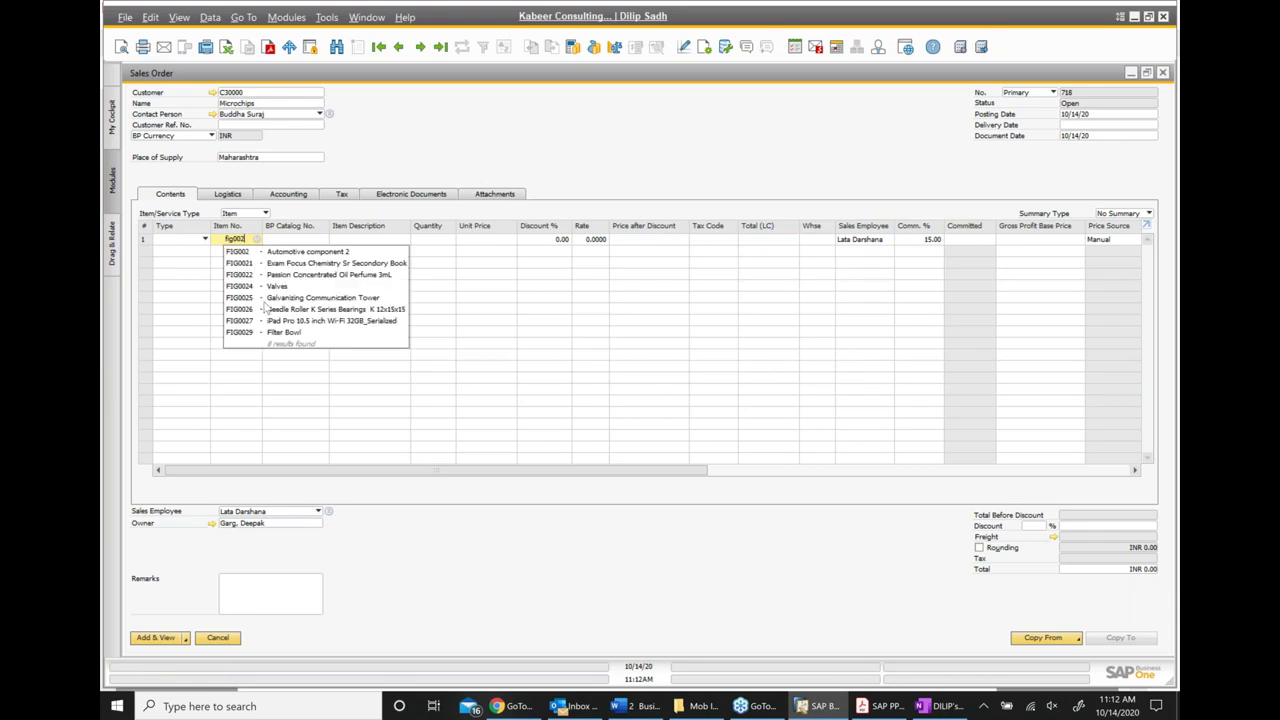
key(Return)
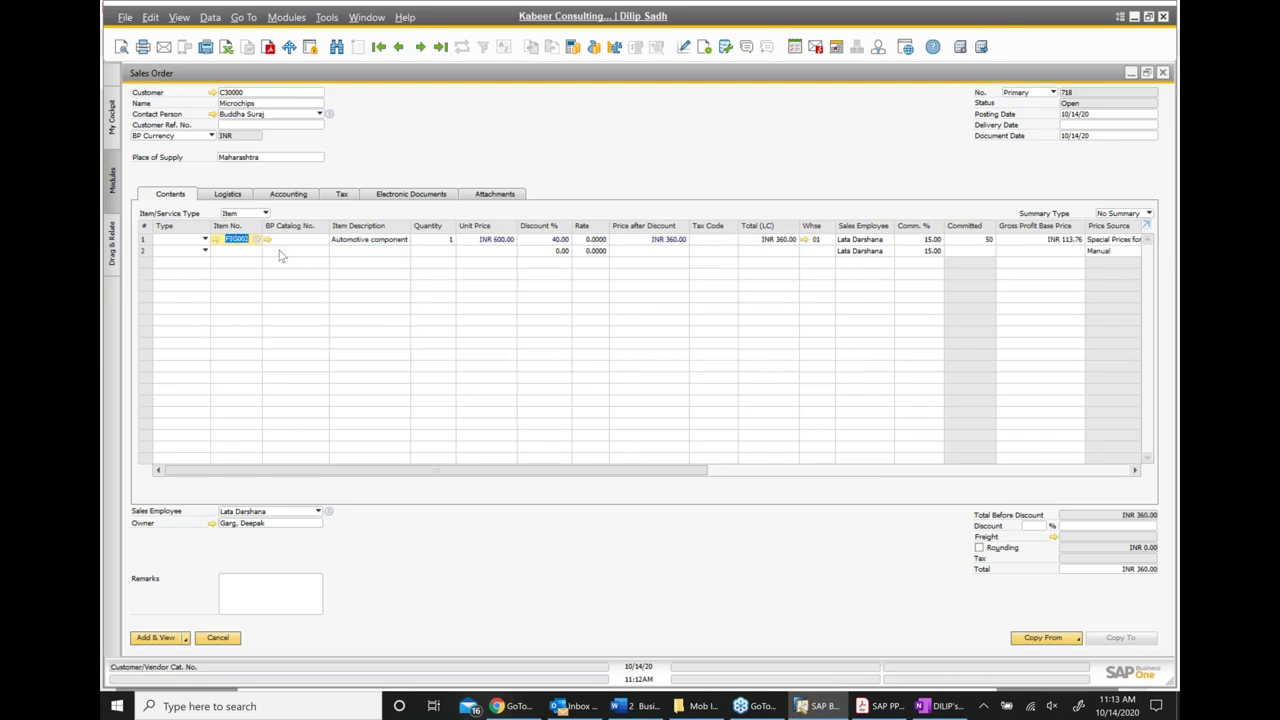
click(561, 241)
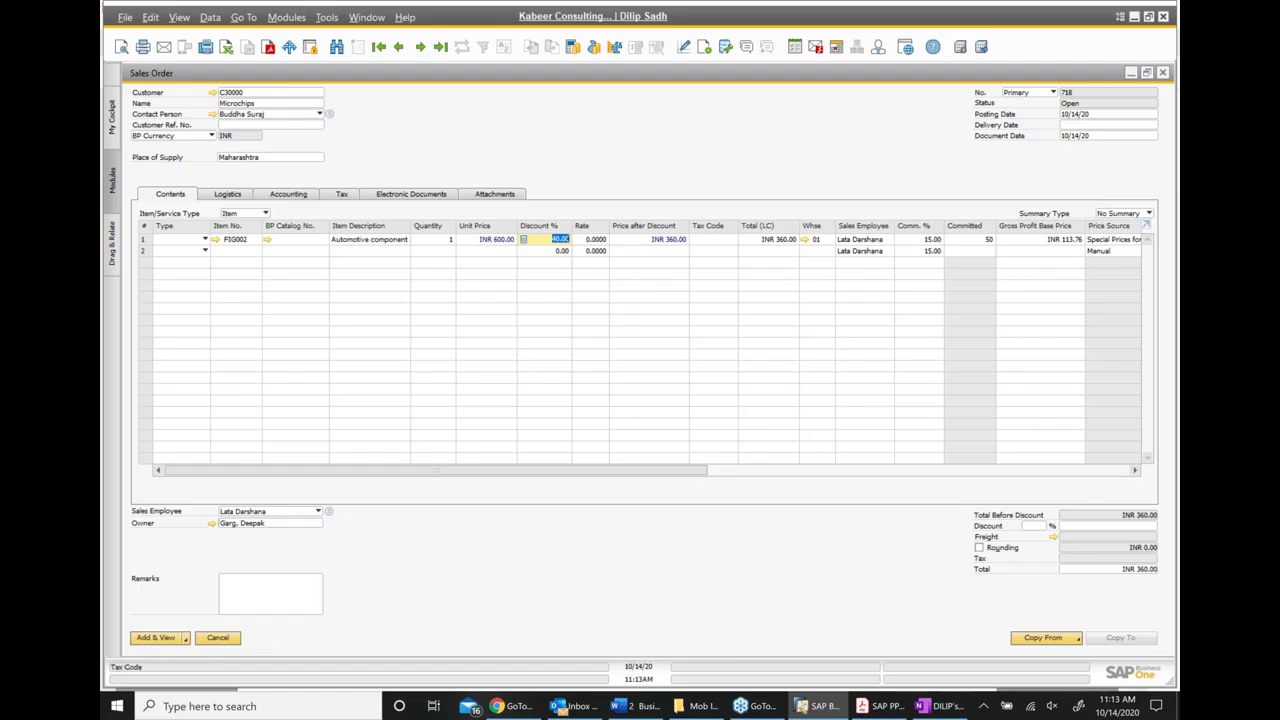
Switch to the OneNote class notes and add the second-level bullet "Maintain special price" below the discount notes
click(940, 706)
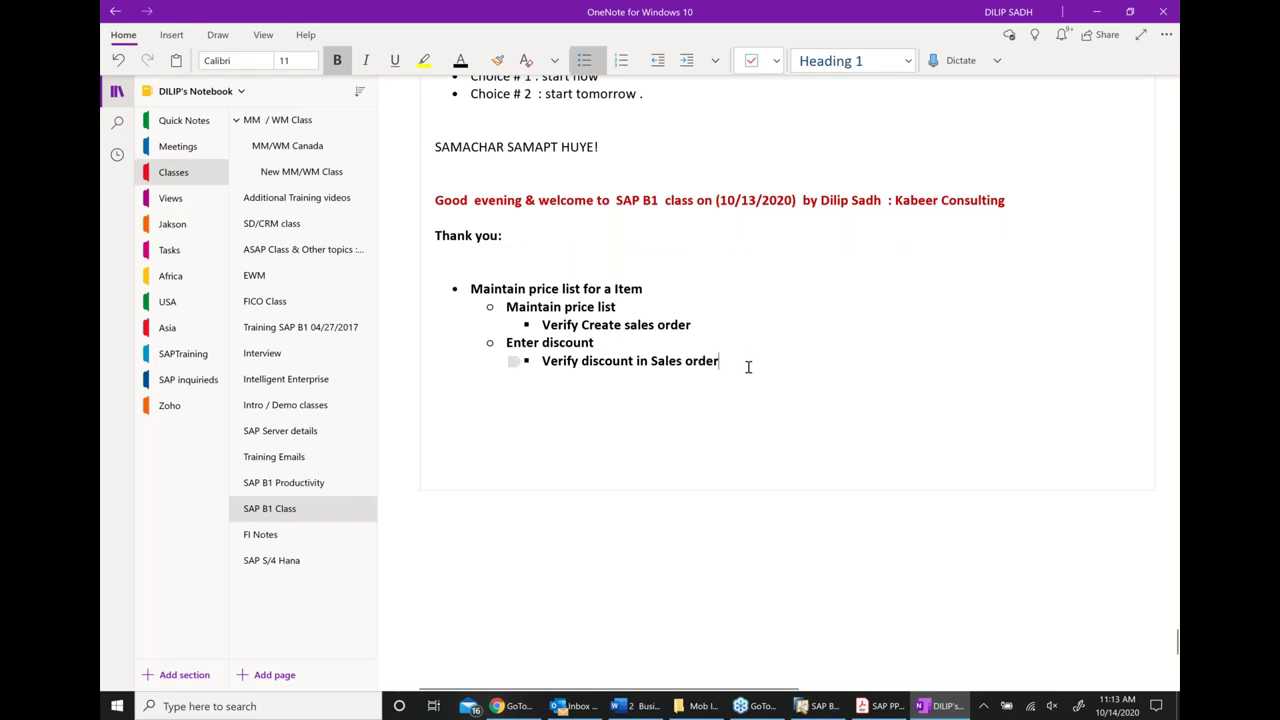
key(Return)
key(shift+Tab)
text(Maintai)
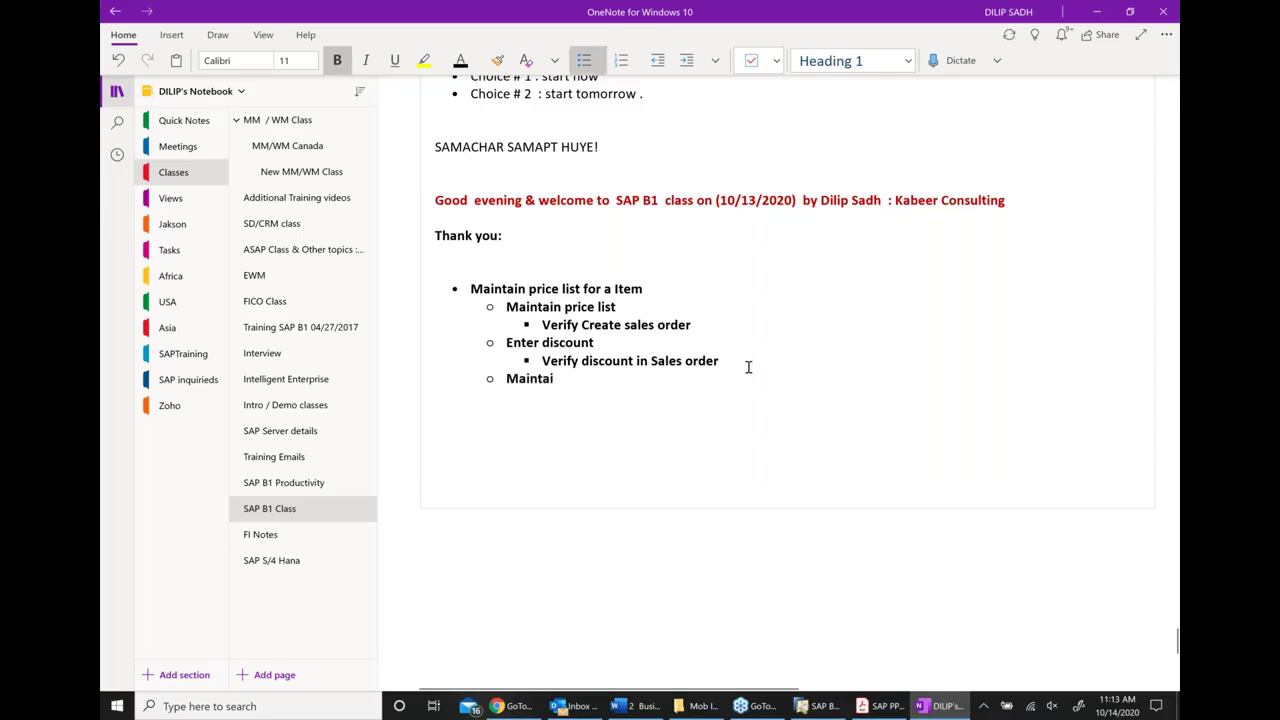
text(n special)
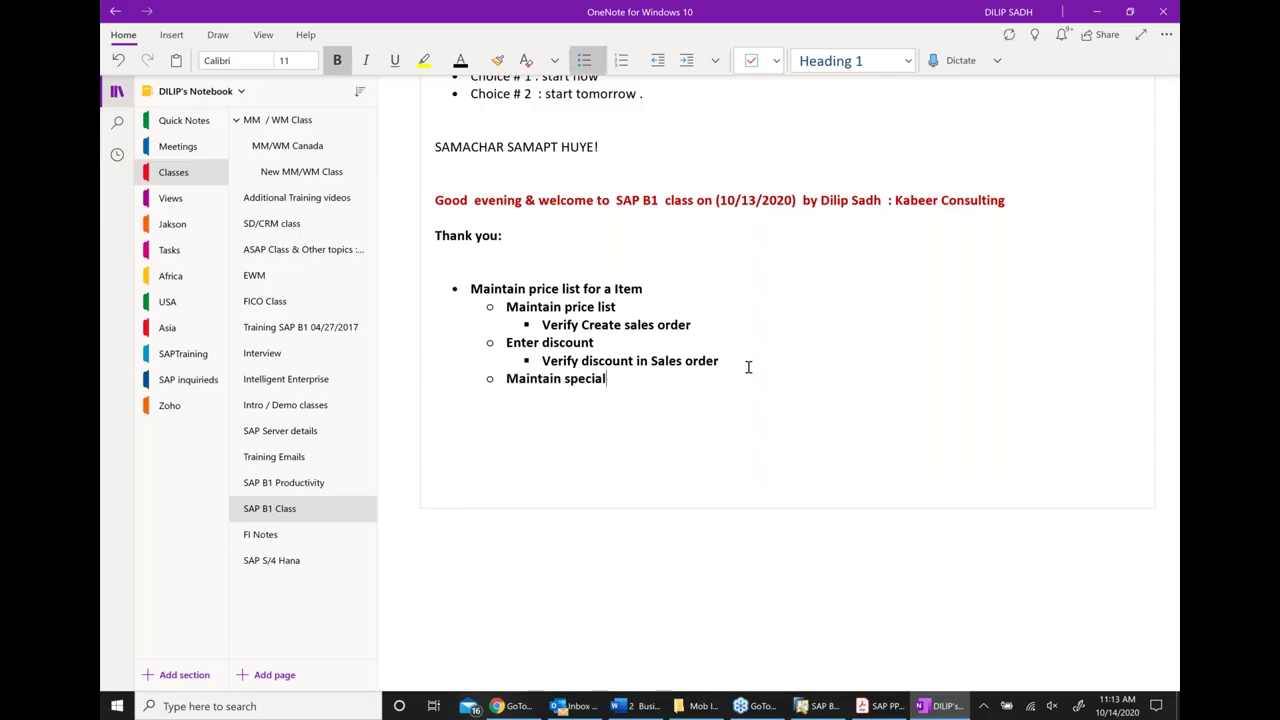
text( price)
key(Return)
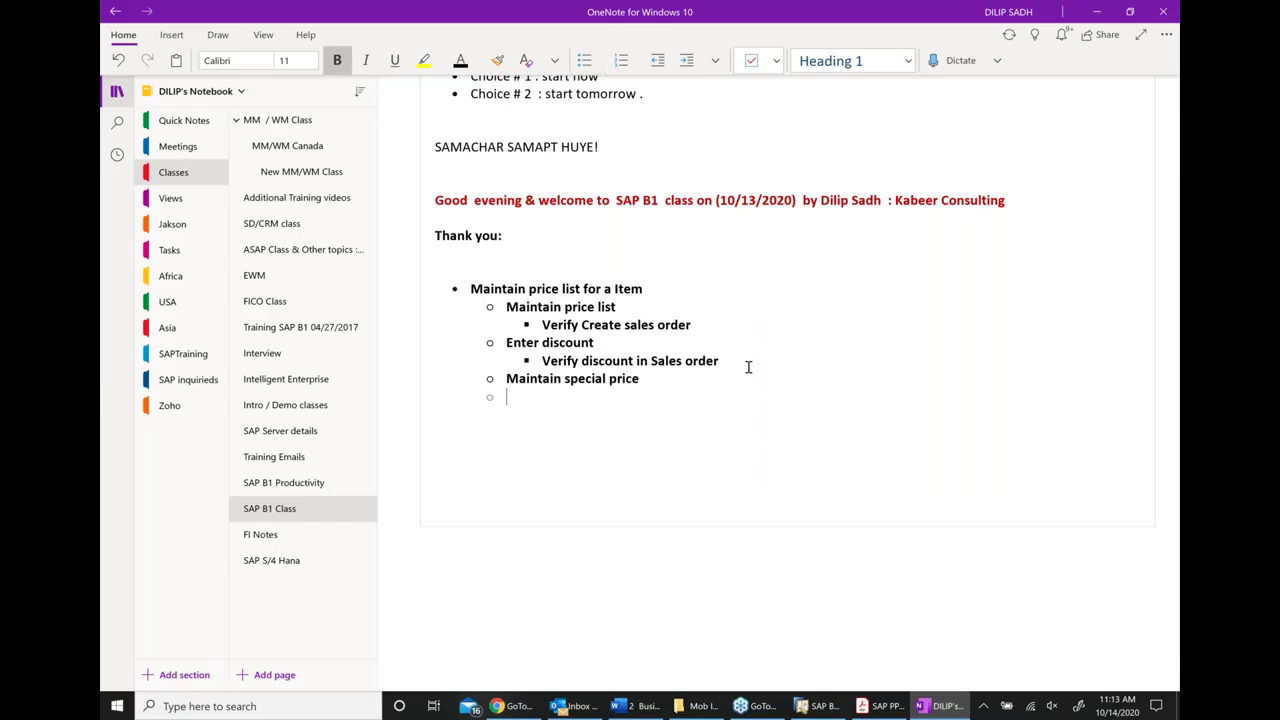
Add the nested bullet "We maintain special price for a Customer and Item" under "Maintain special price"
click(690, 61)
text(We mai)
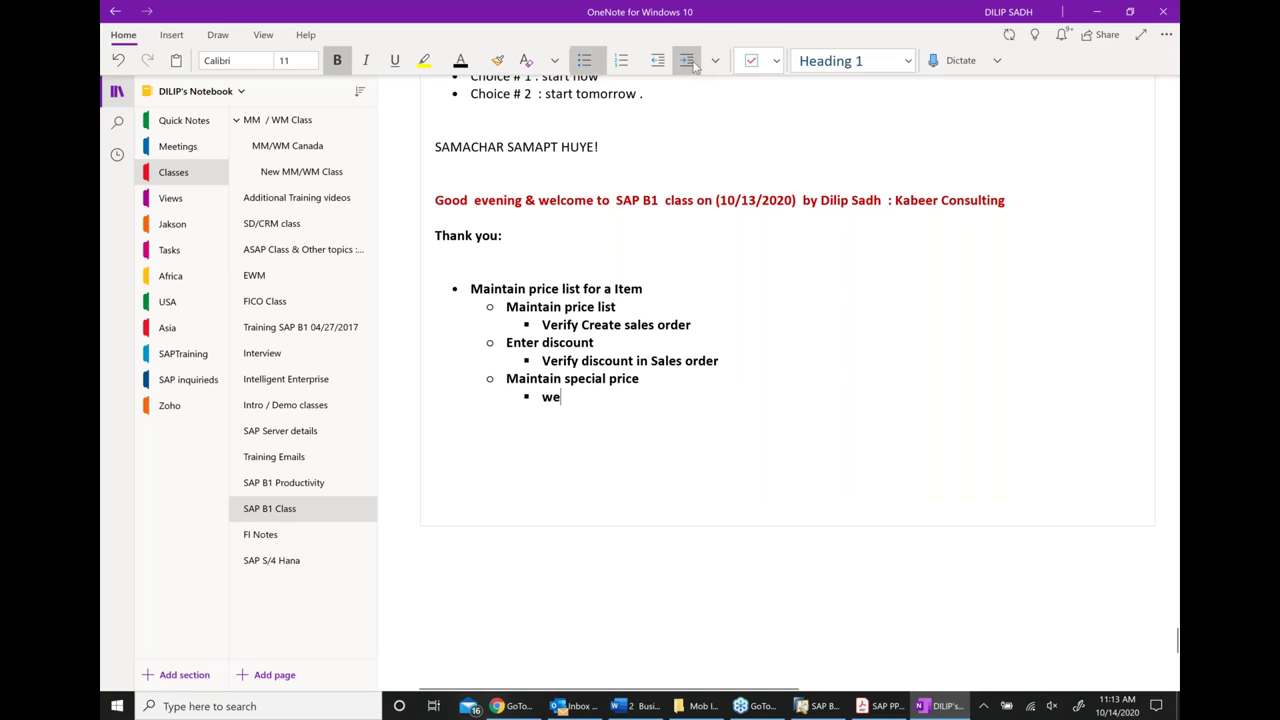
key(BackSpace)
text(na)
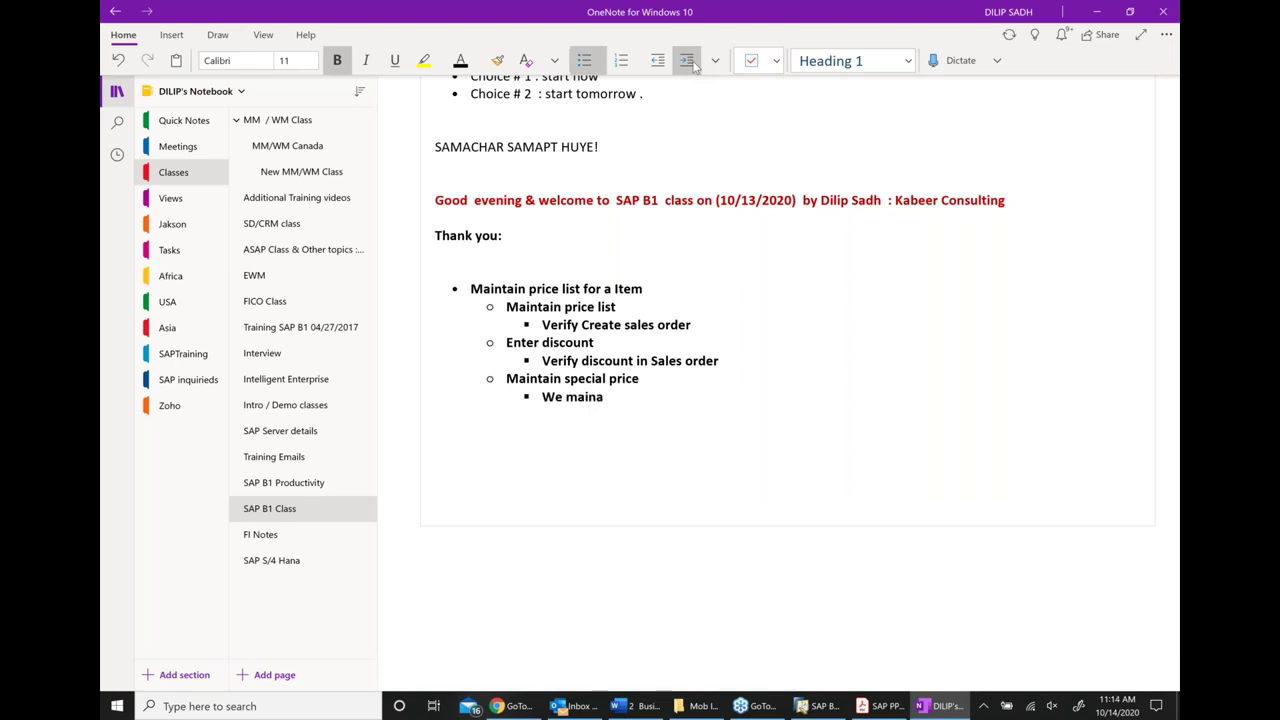
key(BackSpace)
text(tain special price for a)
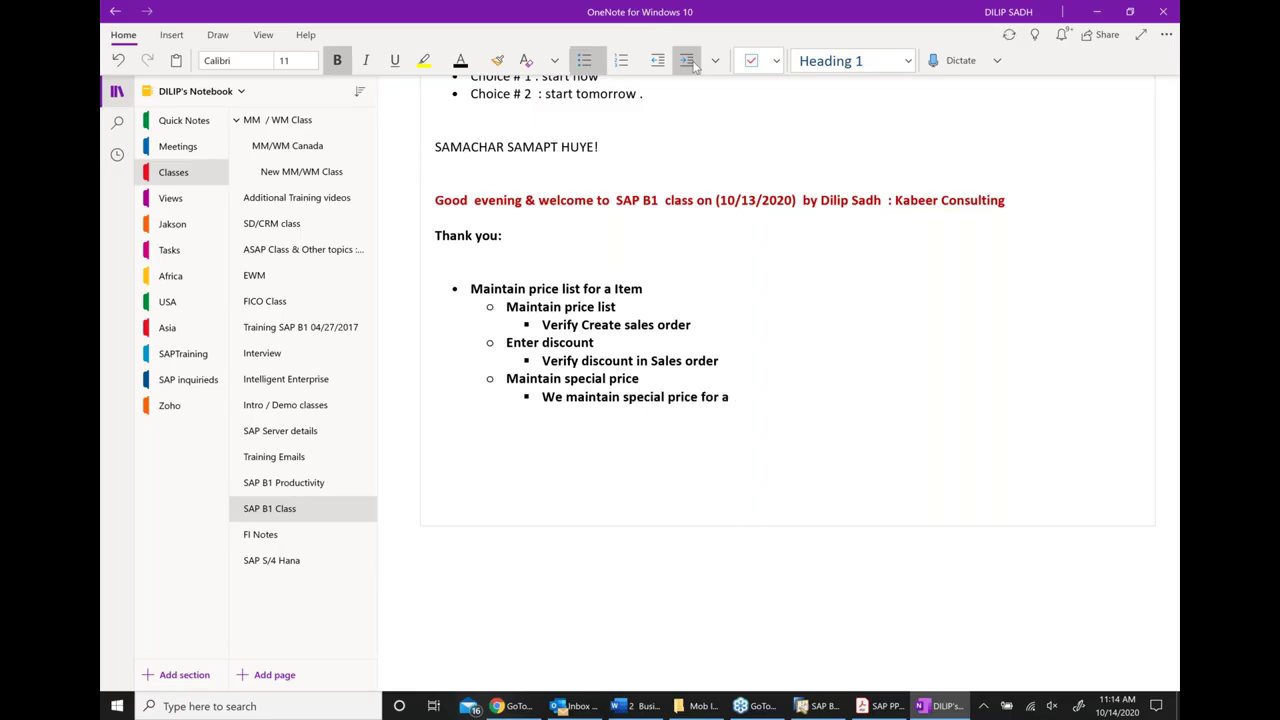
text( Customer and Vendor)
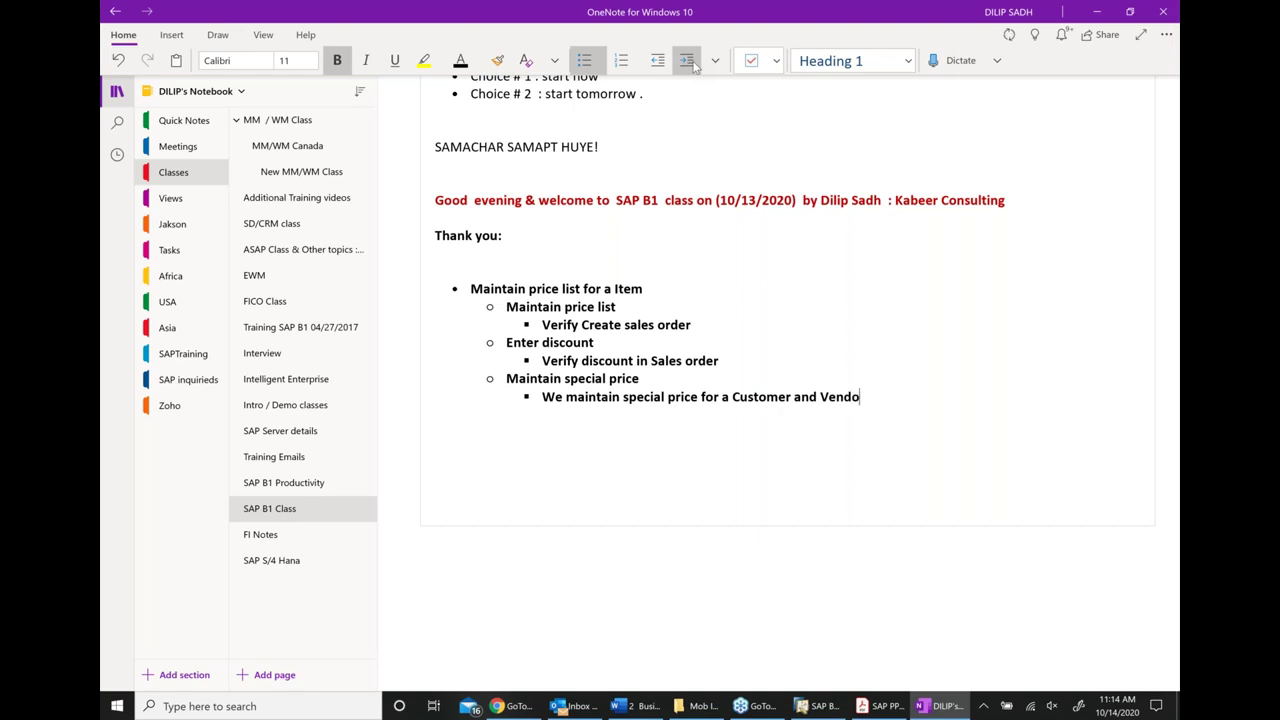
key(BackSpace)
key(BackSpace)
key(BackSpace)
key(BackSpace)
key(BackSpace)
key(BackSpace)
text(Item)
Add another nested bullet reading "We verifed in Sales order"
key(Return)
text(Weveruf)
key(BackSpace)
key(BackSpace)
text(ify)
key(BackSpace)
key(BackSpace)
text(fes)
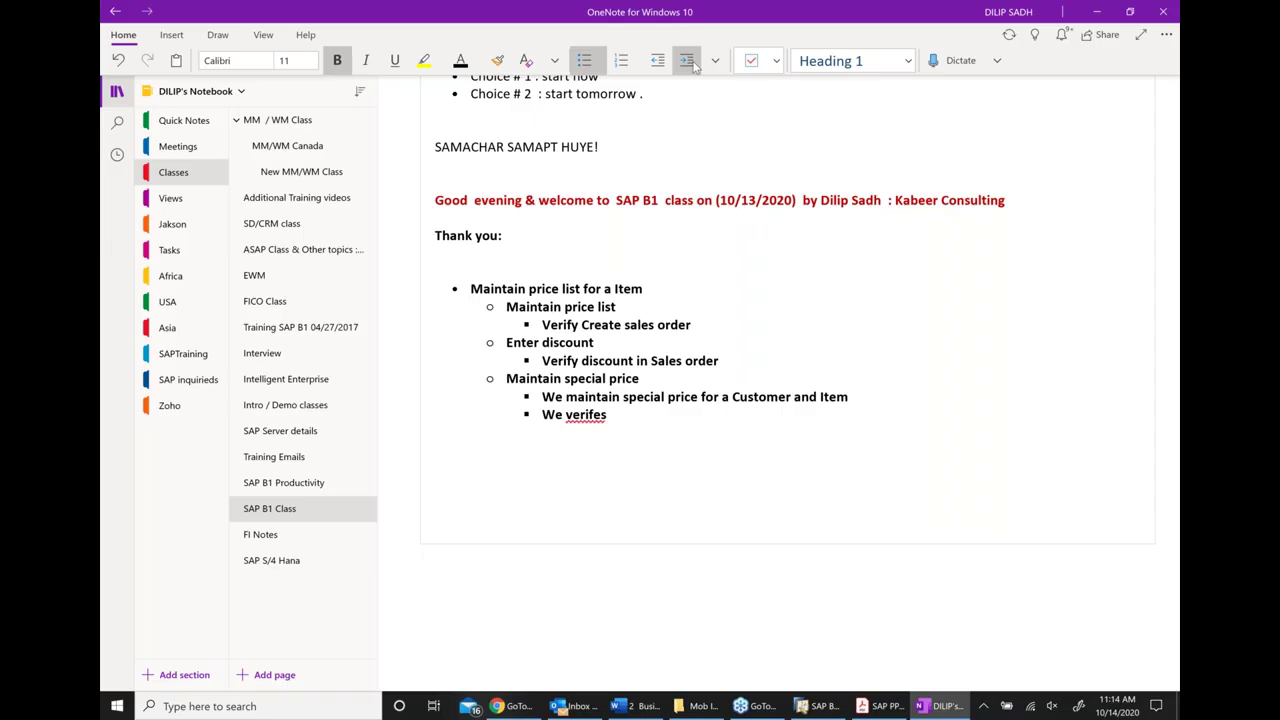
key(BackSpace)
text(d in Sales order)
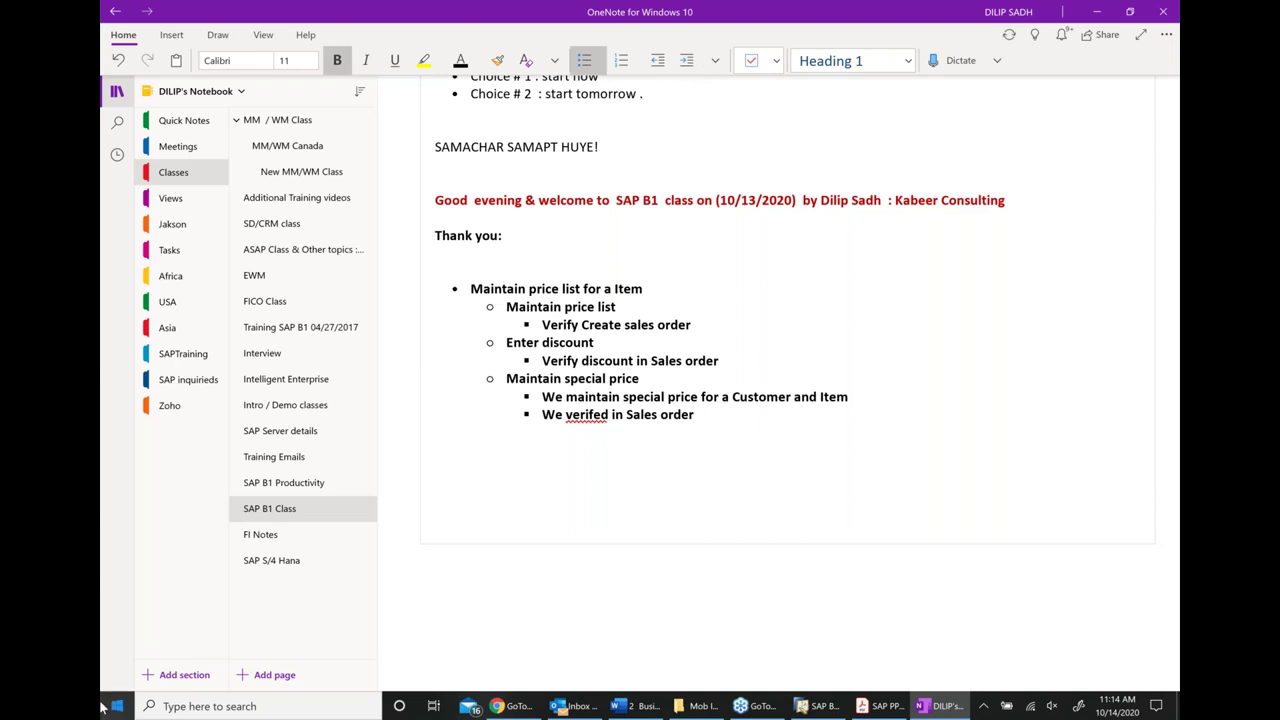
Remove the bold formatting from all sub-bullets and correct the misspelled word to "verified" in the last one
drag(697, 416, 521, 312)
click(549, 288)
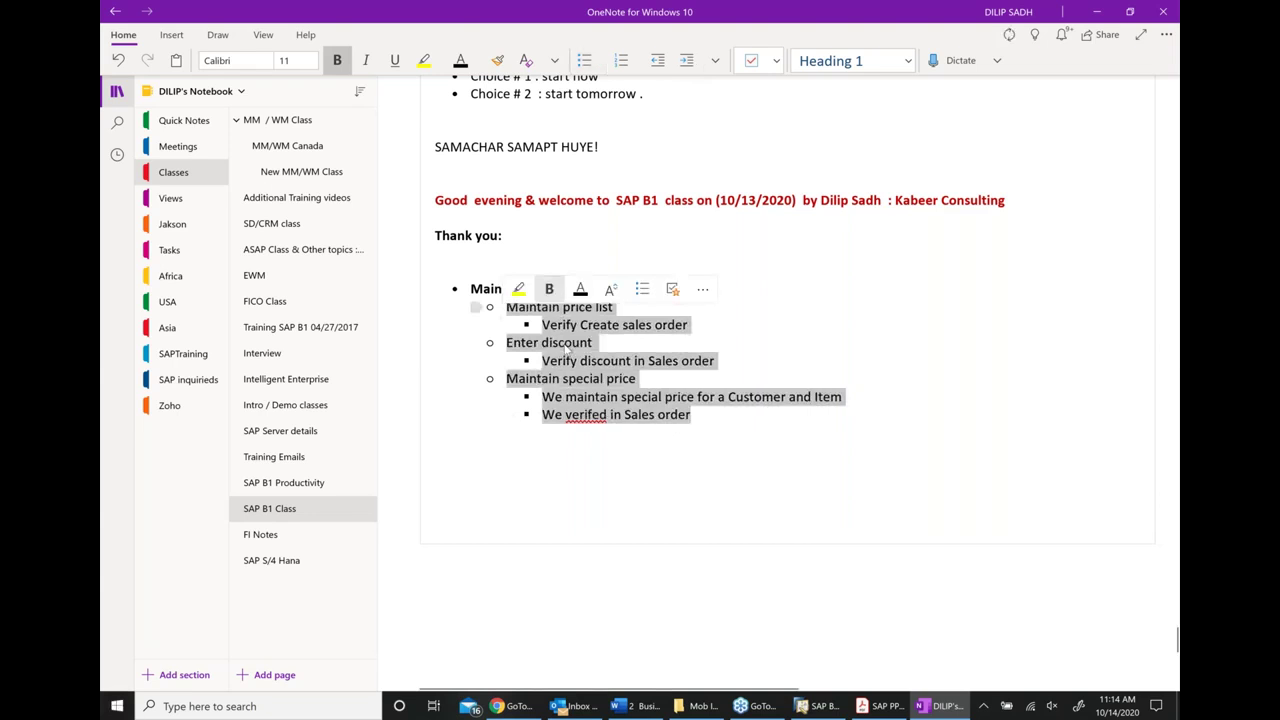
click(591, 445)
right_click(590, 422)
mouse_move(630, 420)
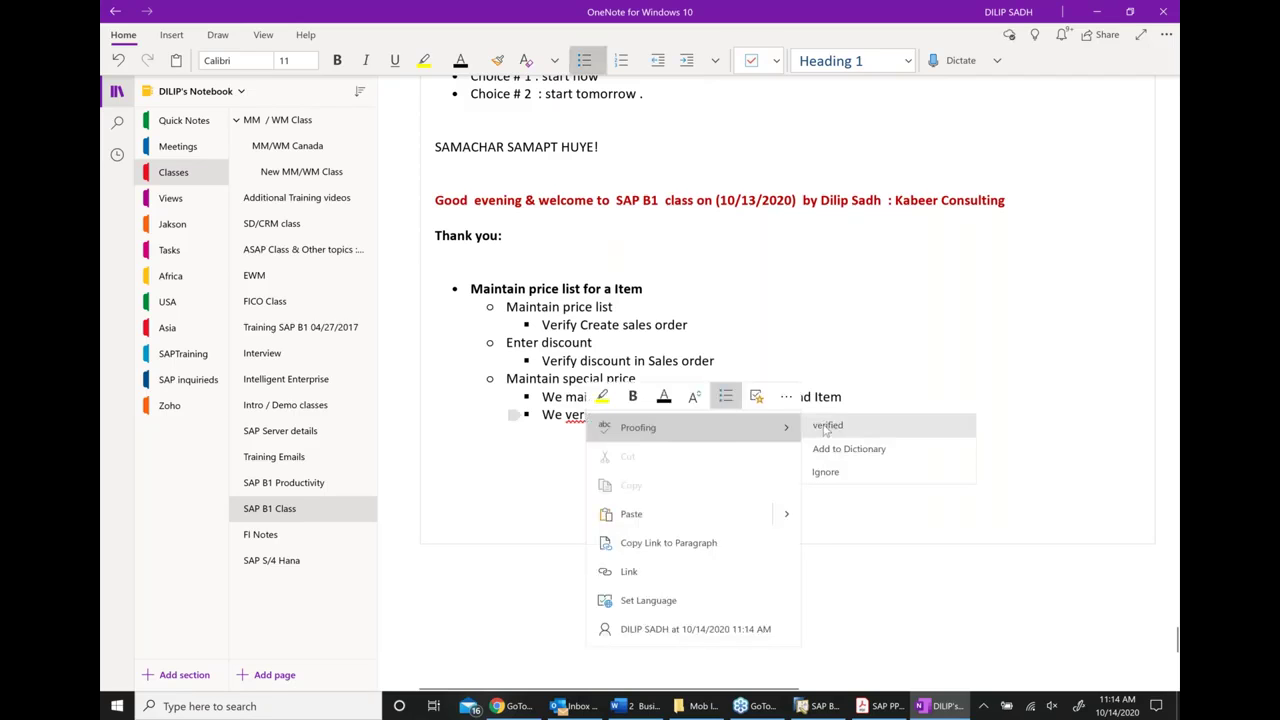
click(780, 421)
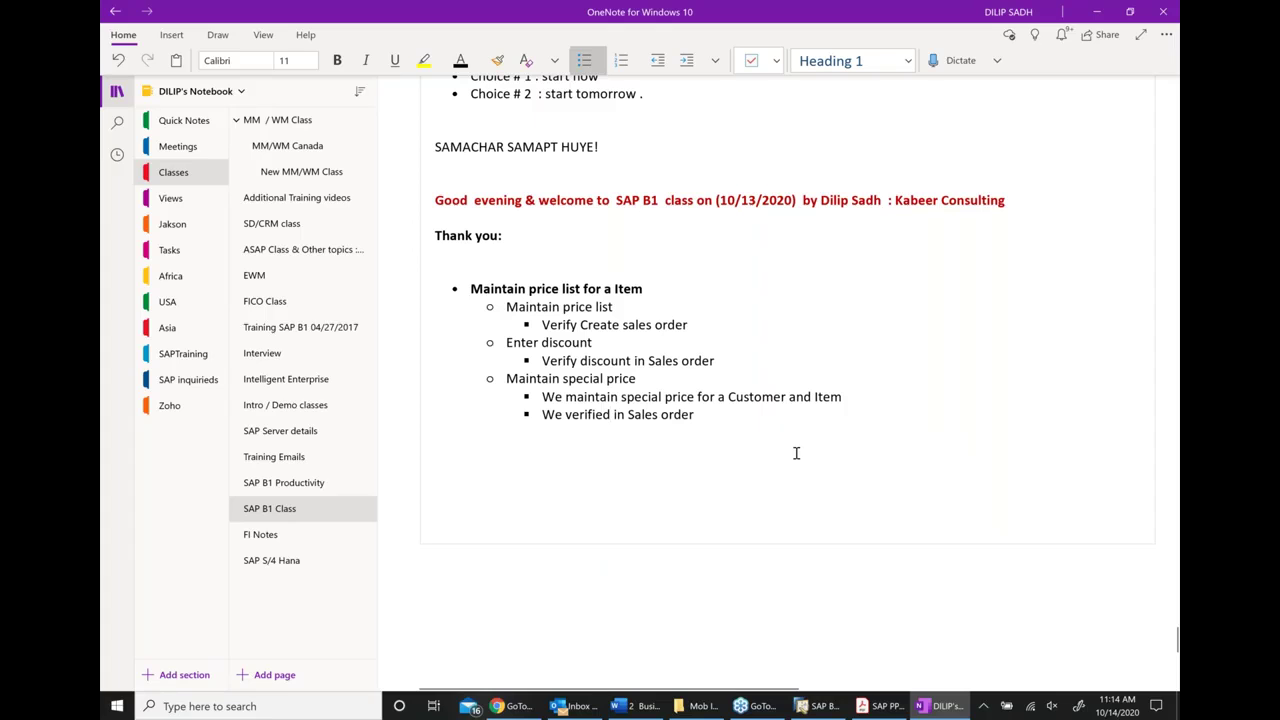
Switch to SAP Business One and close the open sales order for Microchips without saving its changes
click(822, 706)
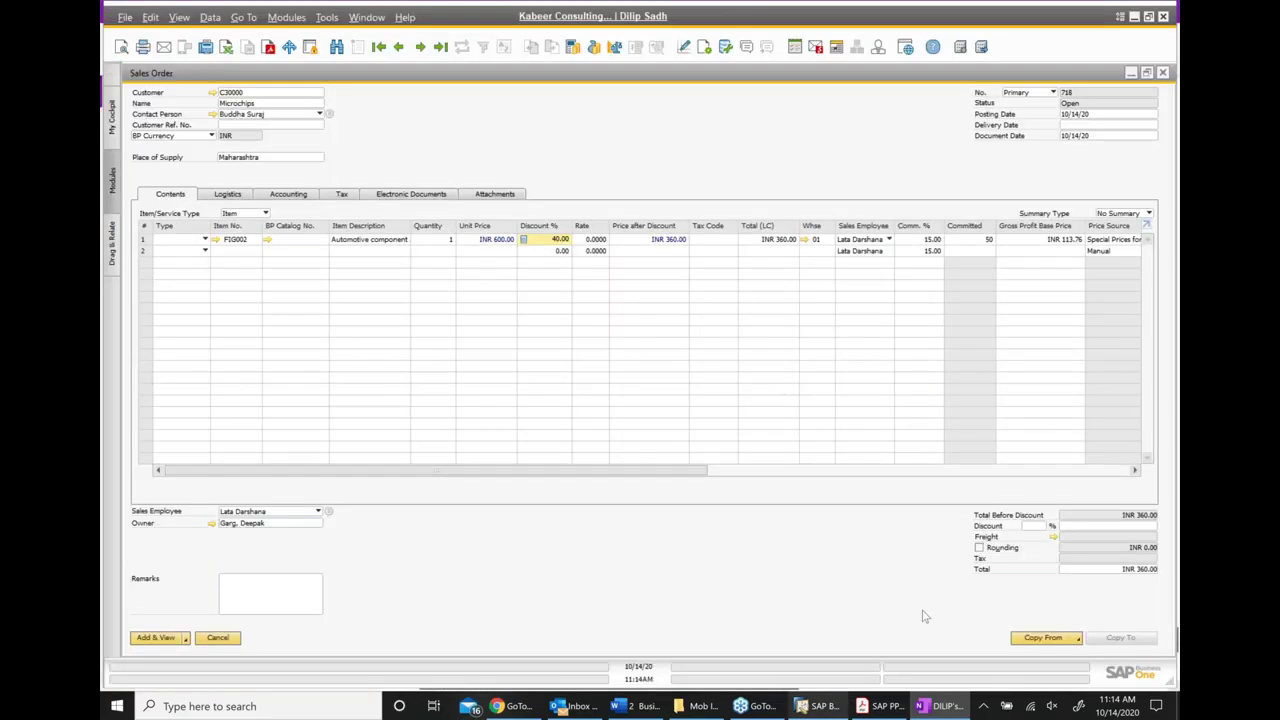
click(1165, 72)
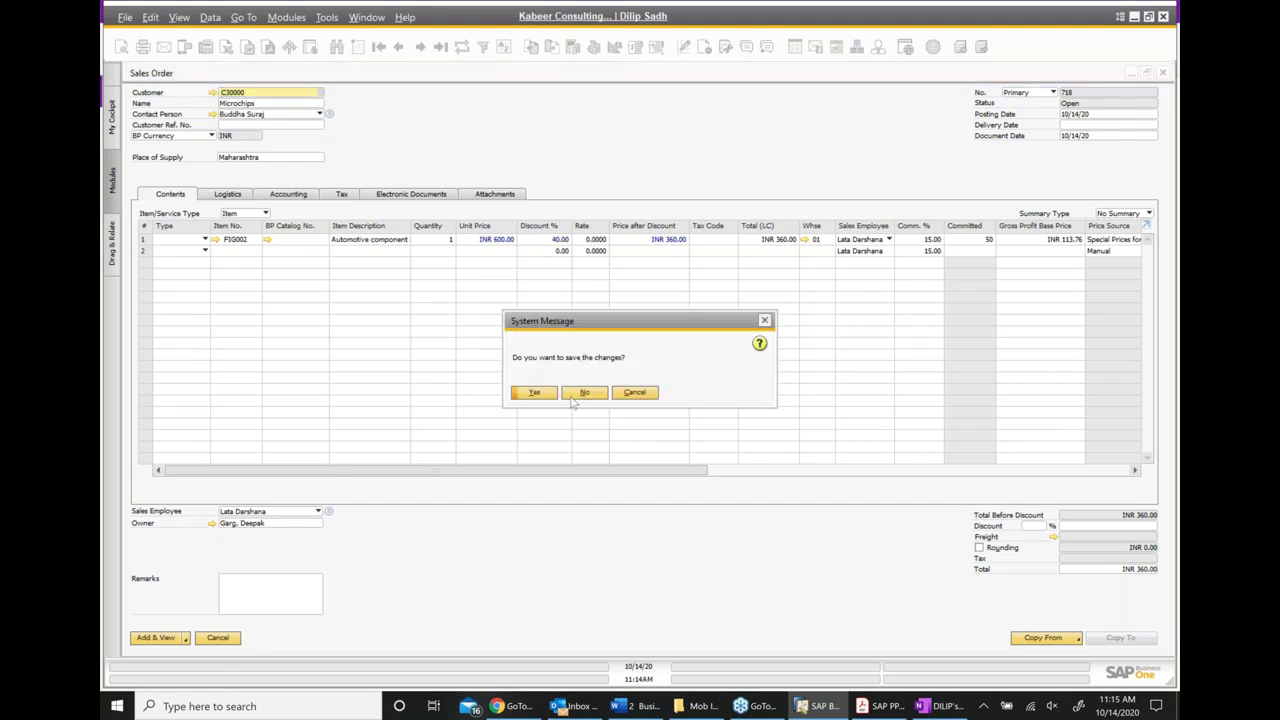
click(576, 395)
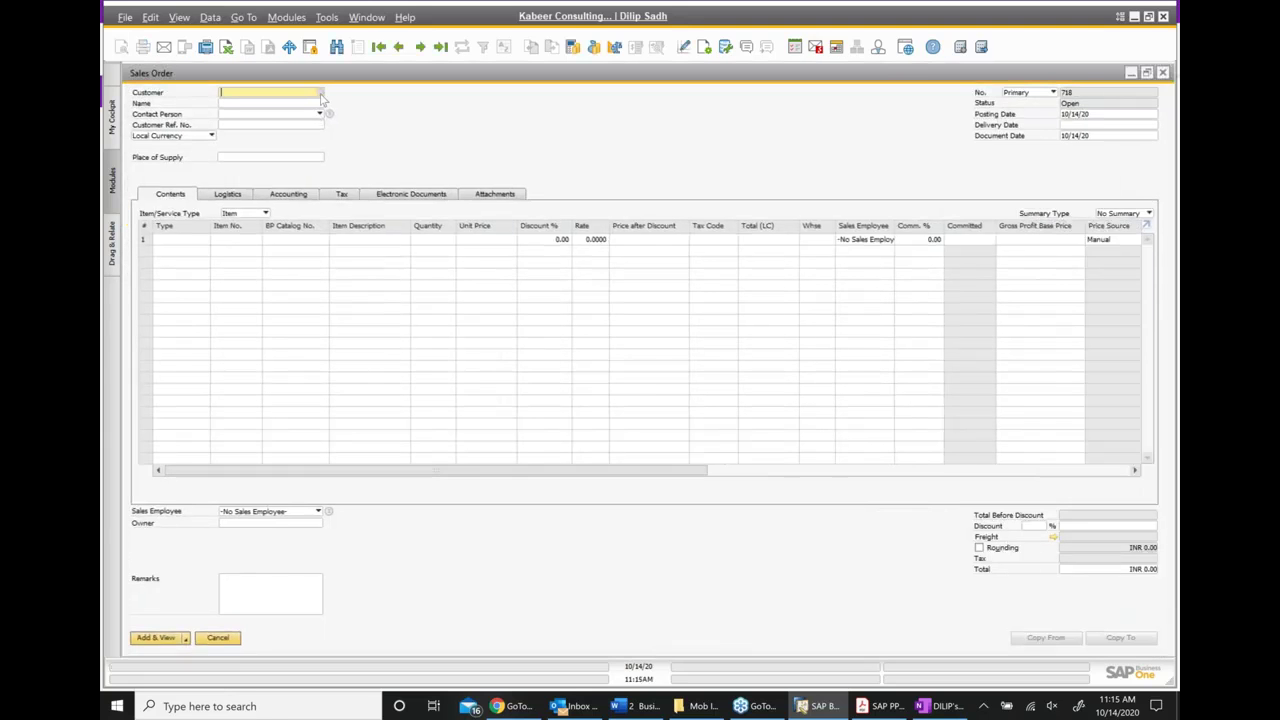
Select Maxi-Teq as the customer for the blank sales order
click(320, 95)
click(612, 218)
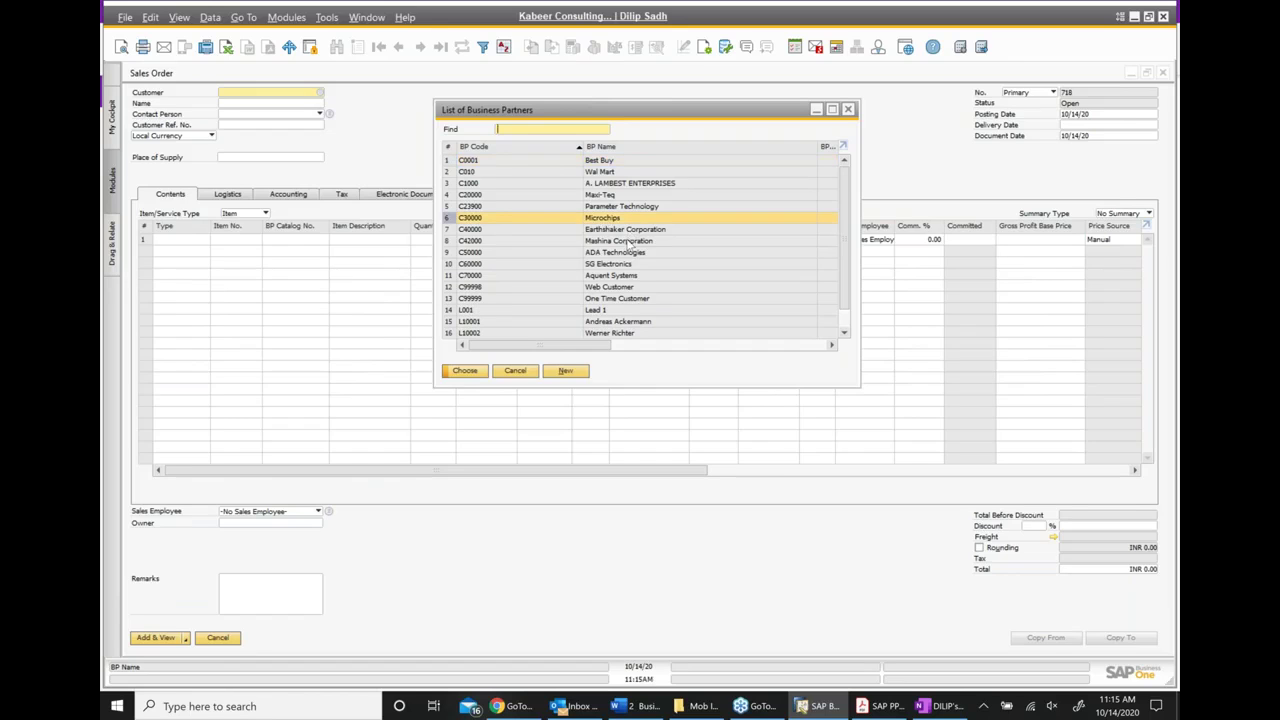
double_click(600, 195)
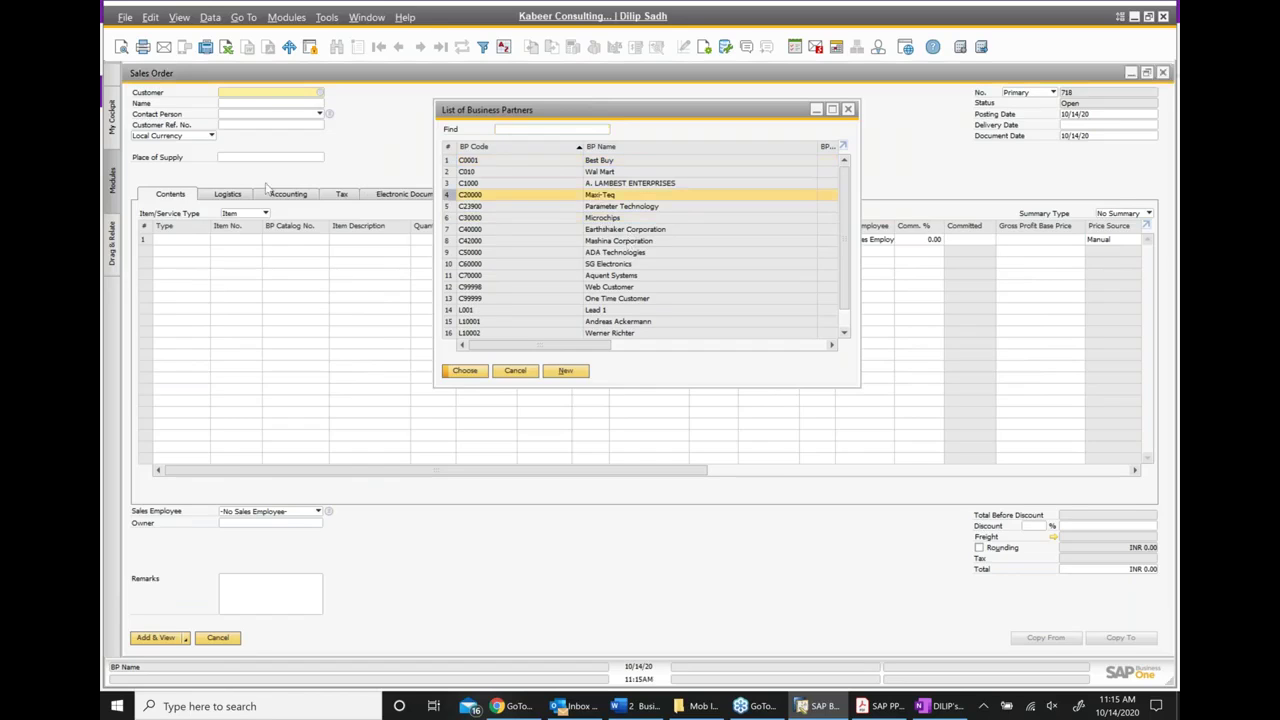
Enter item FIG002 in the first line of the sales order and check its discount percentage
click(230, 244)
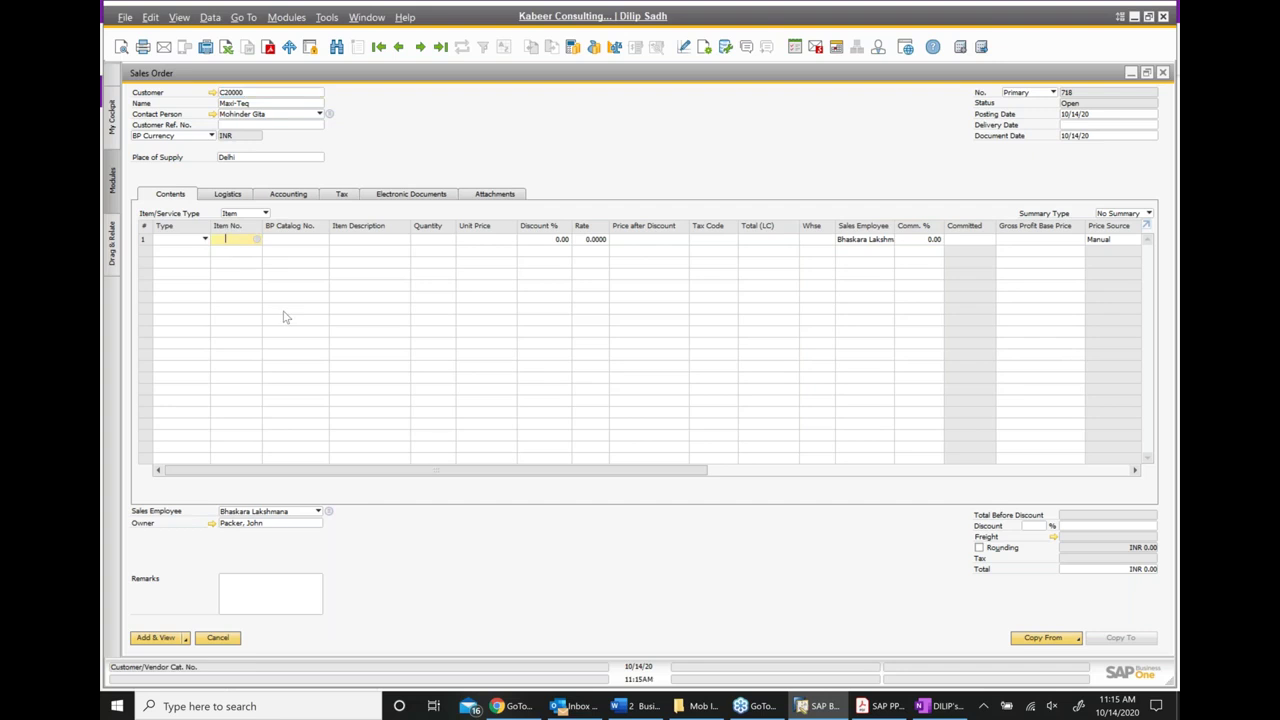
text(fg002)
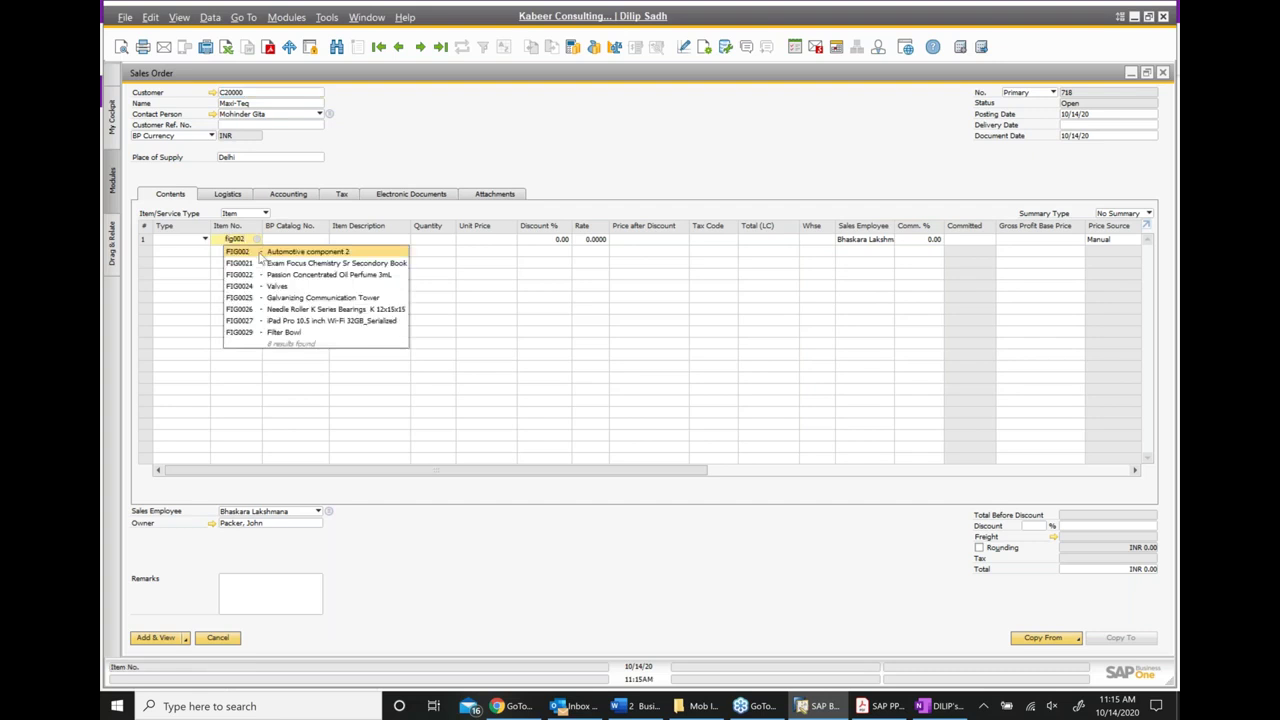
key(Tab)
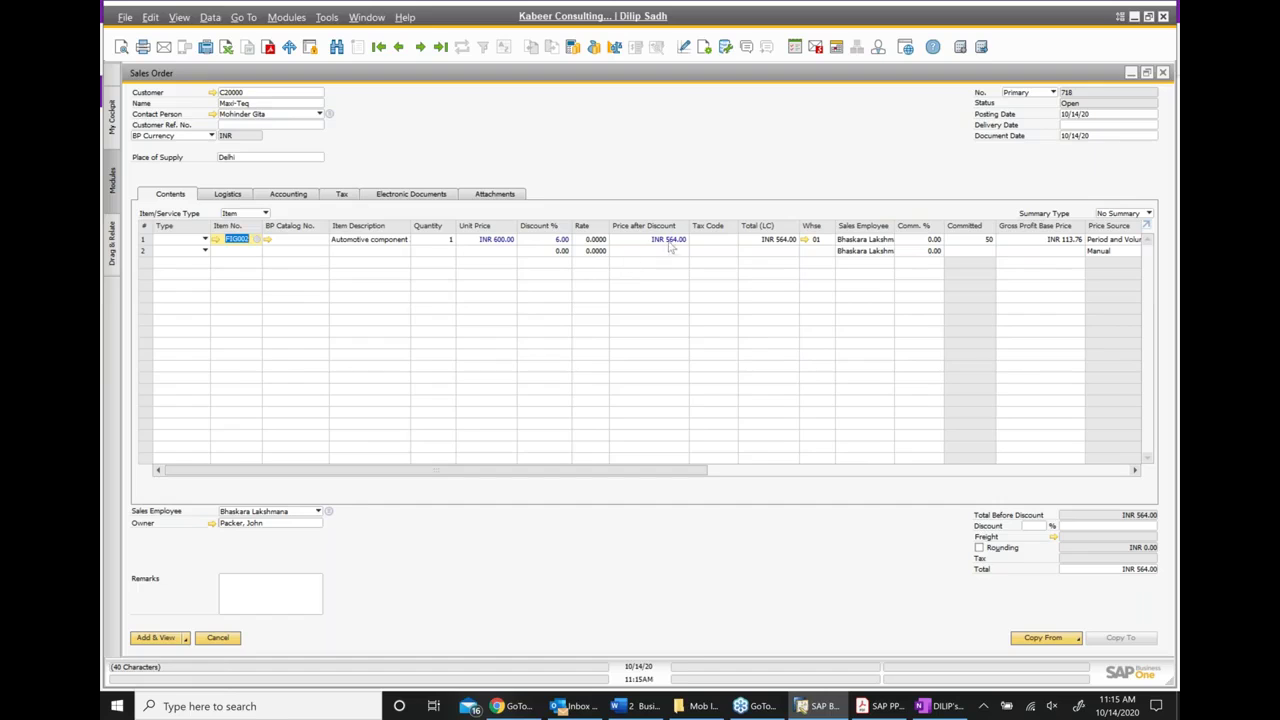
click(566, 240)
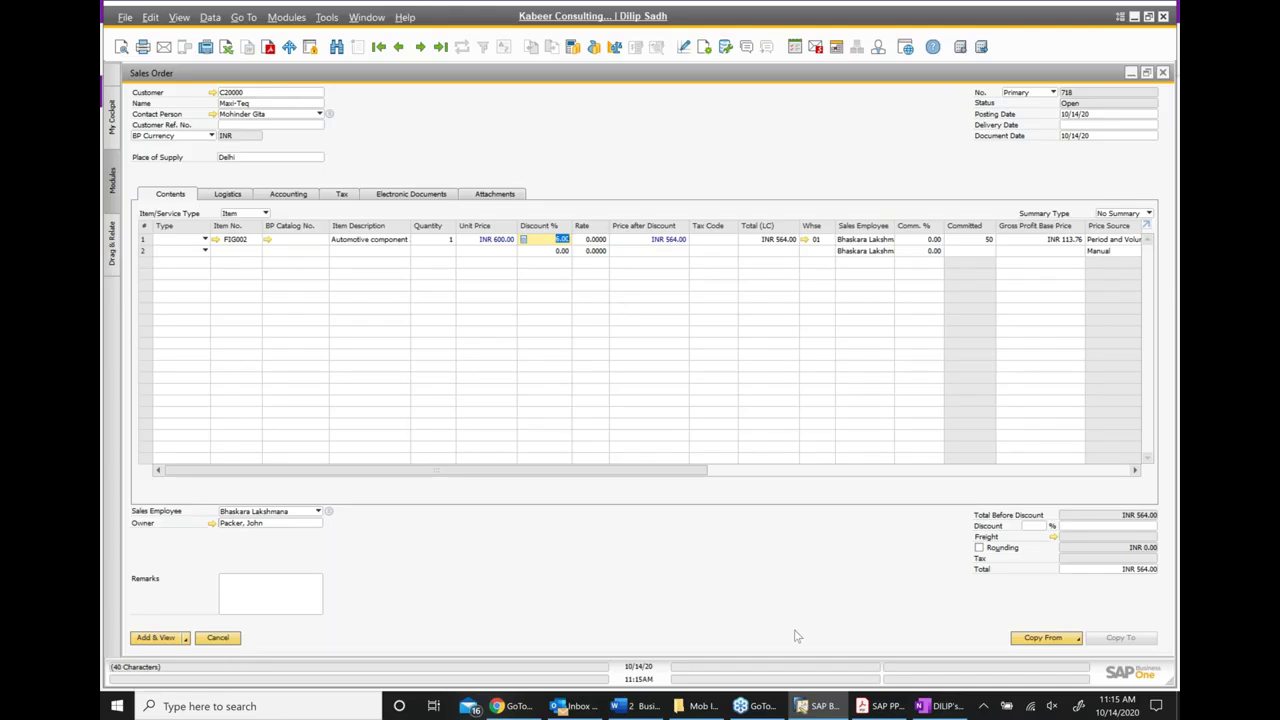
Switch to the OneNote class notes and add the nested bullet "Changed customer in sales order" under "Maintain special price"
click(926, 708)
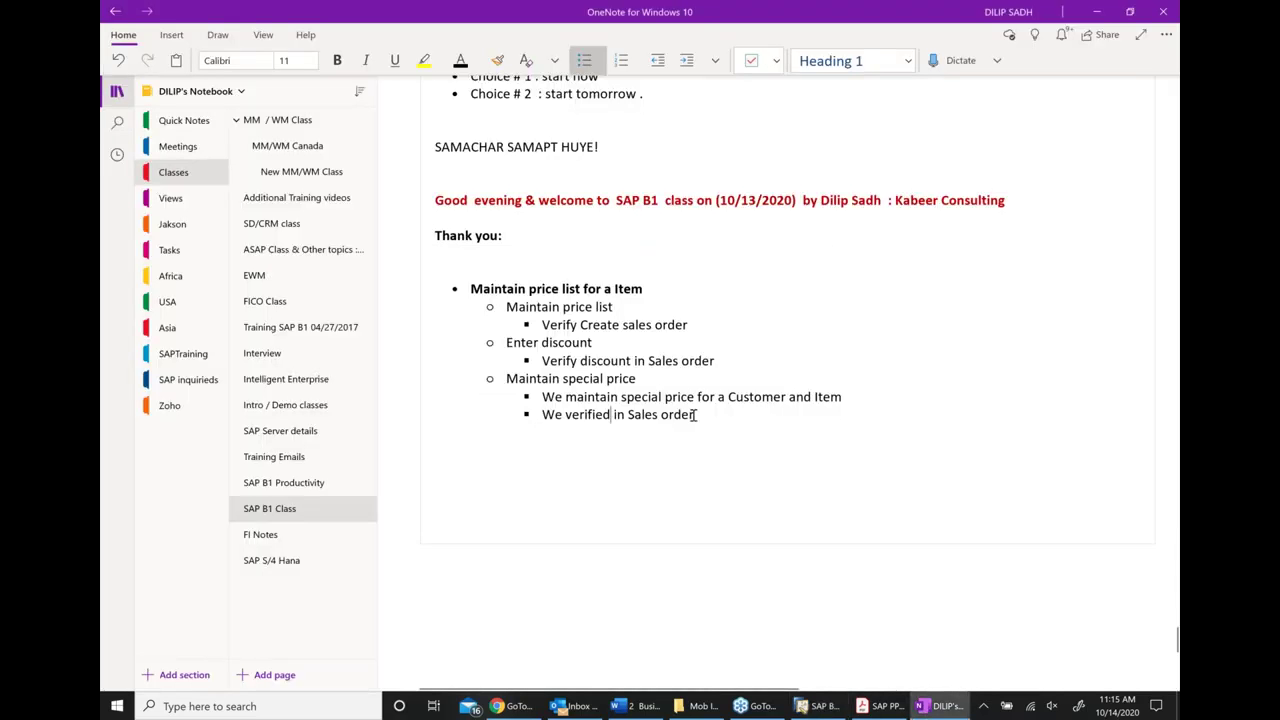
key(Return)
text(changed custo)
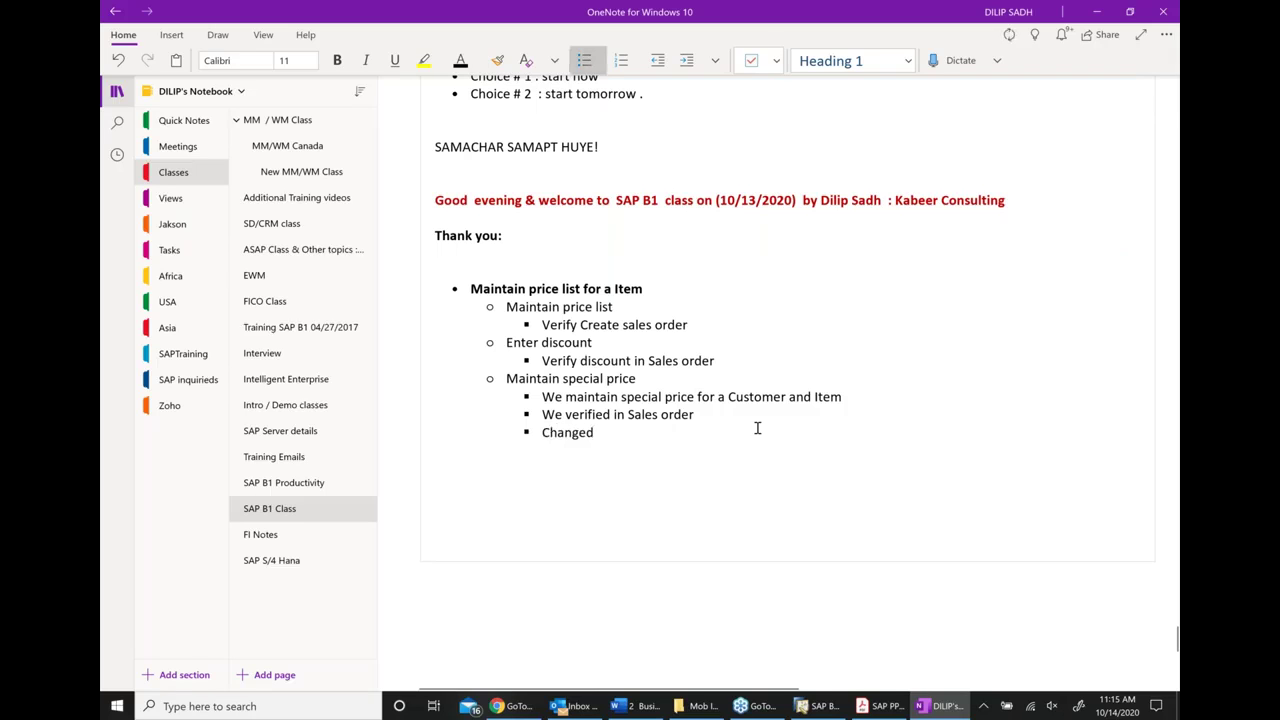
text(mer in)
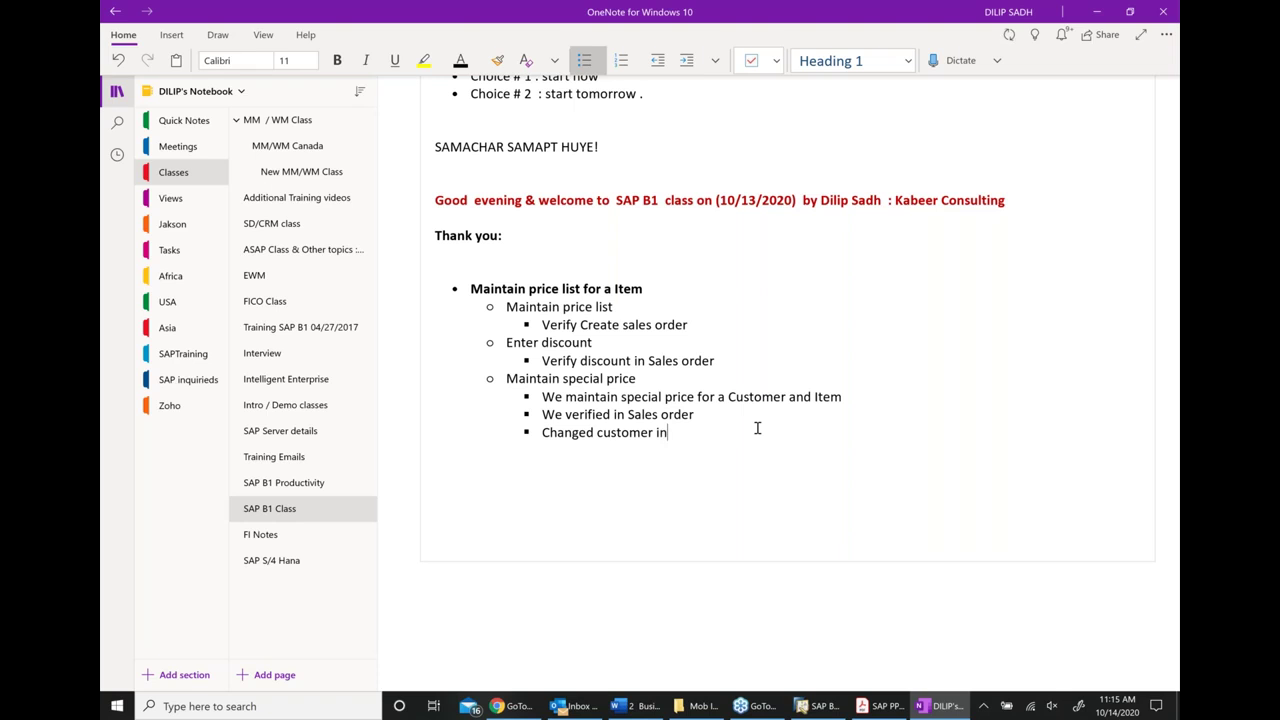
text( sales order)
Add another nested bullet reading "And new discount is not applied."
key(Return)
text(and n ew price is)
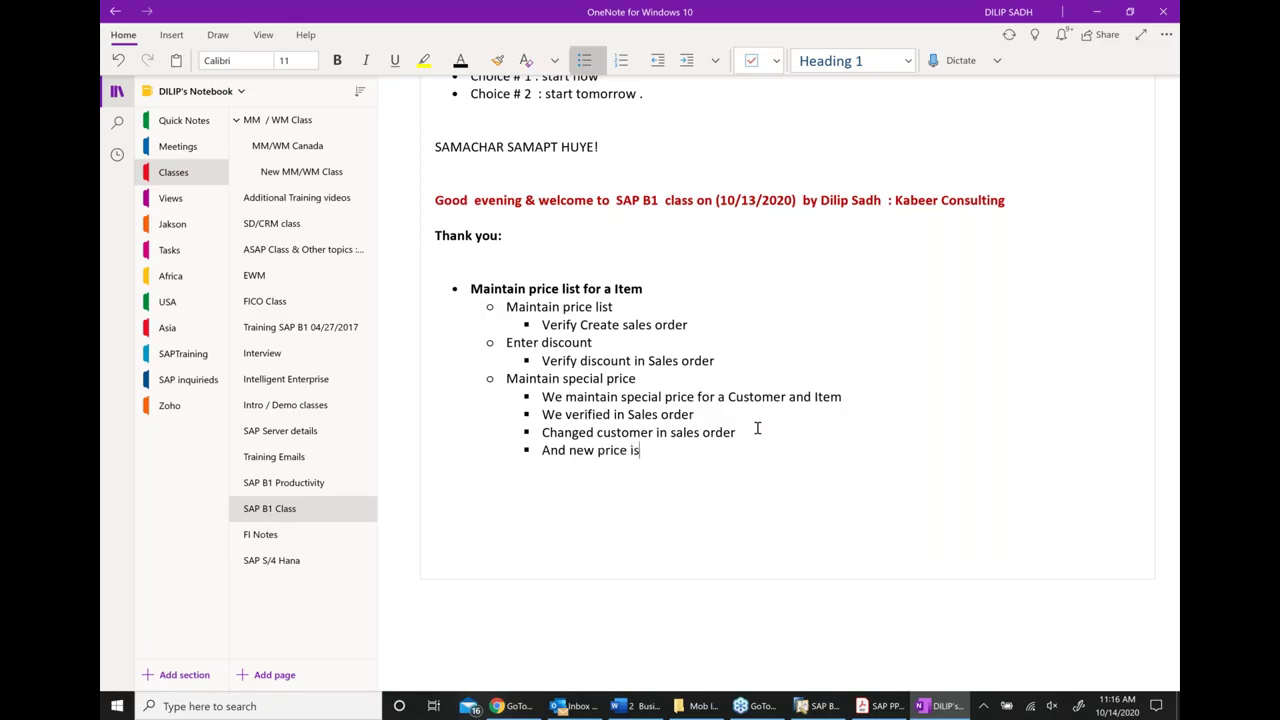
key(BackSpace)
key(BackSpace)
key(BackSpace)
key(BackSpace)
key(BackSpace)
key(BackSpace)
key(BackSpace)
key(BackSpace)
text(discount is not applied.)
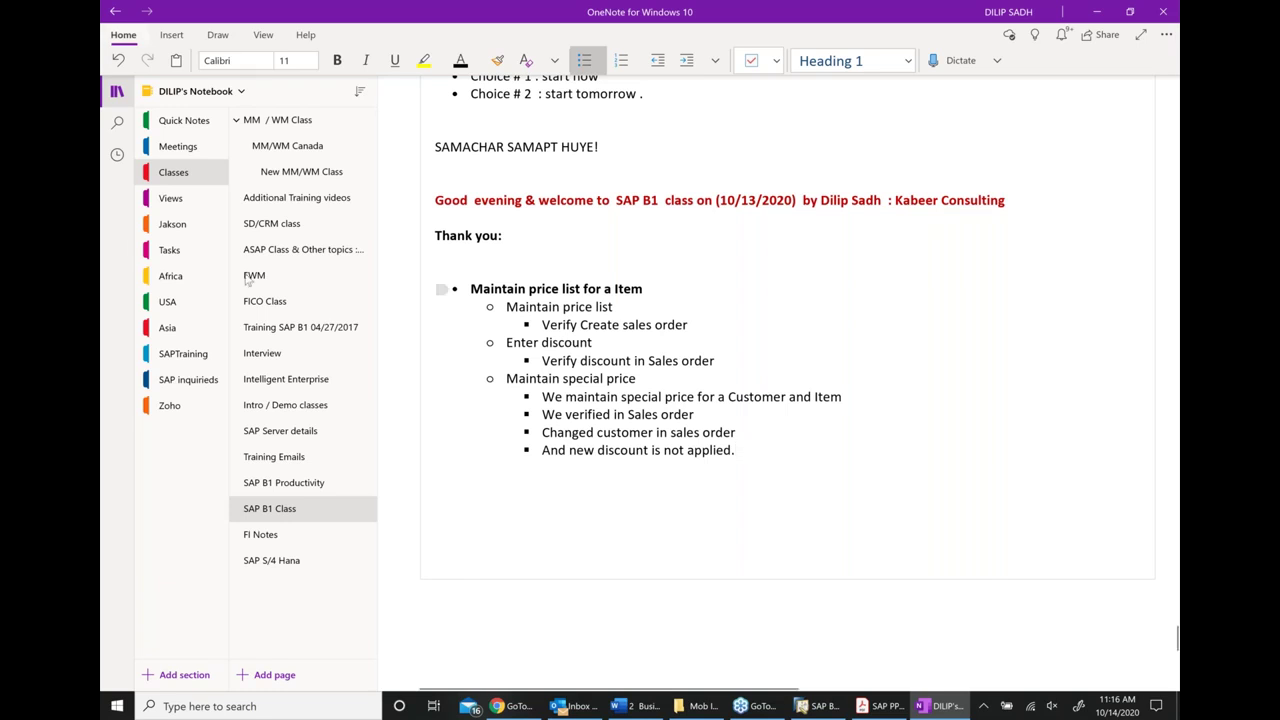
Switch to the SAP PPT Template PDF in Acrobat Reader to review the slide on special prices for business partners
scroll(851, 372, down, 2)
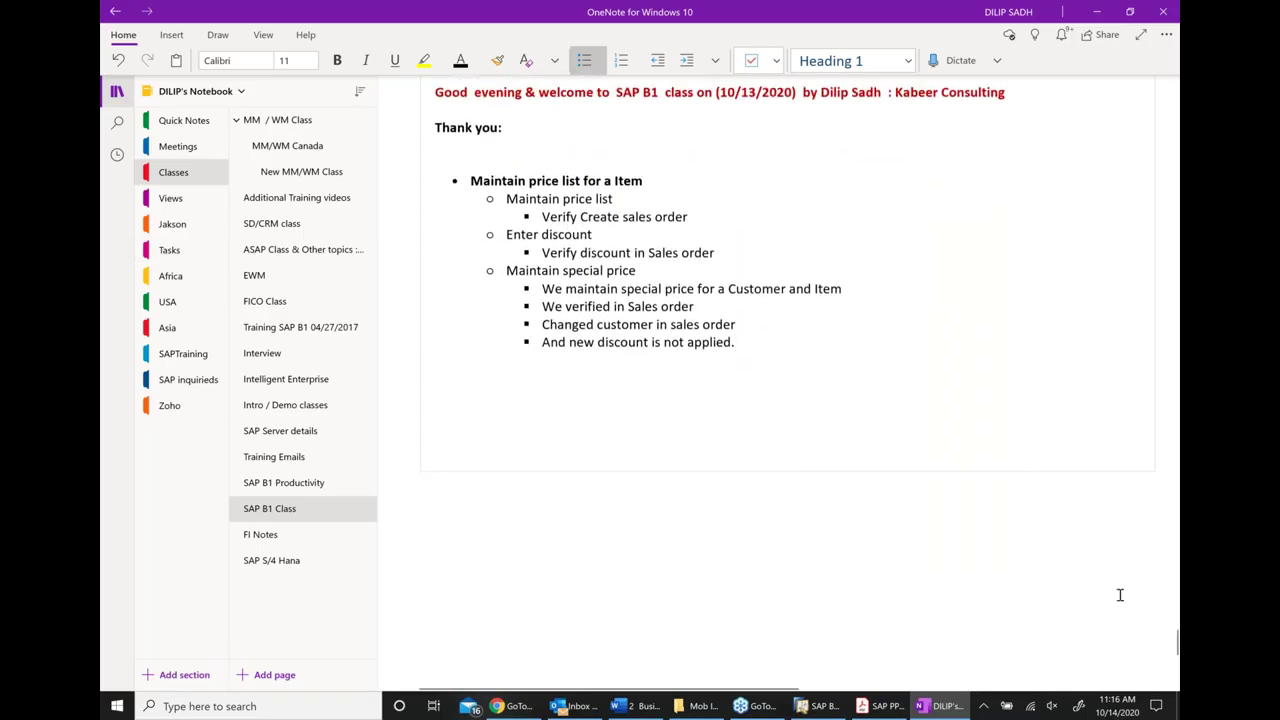
click(882, 706)
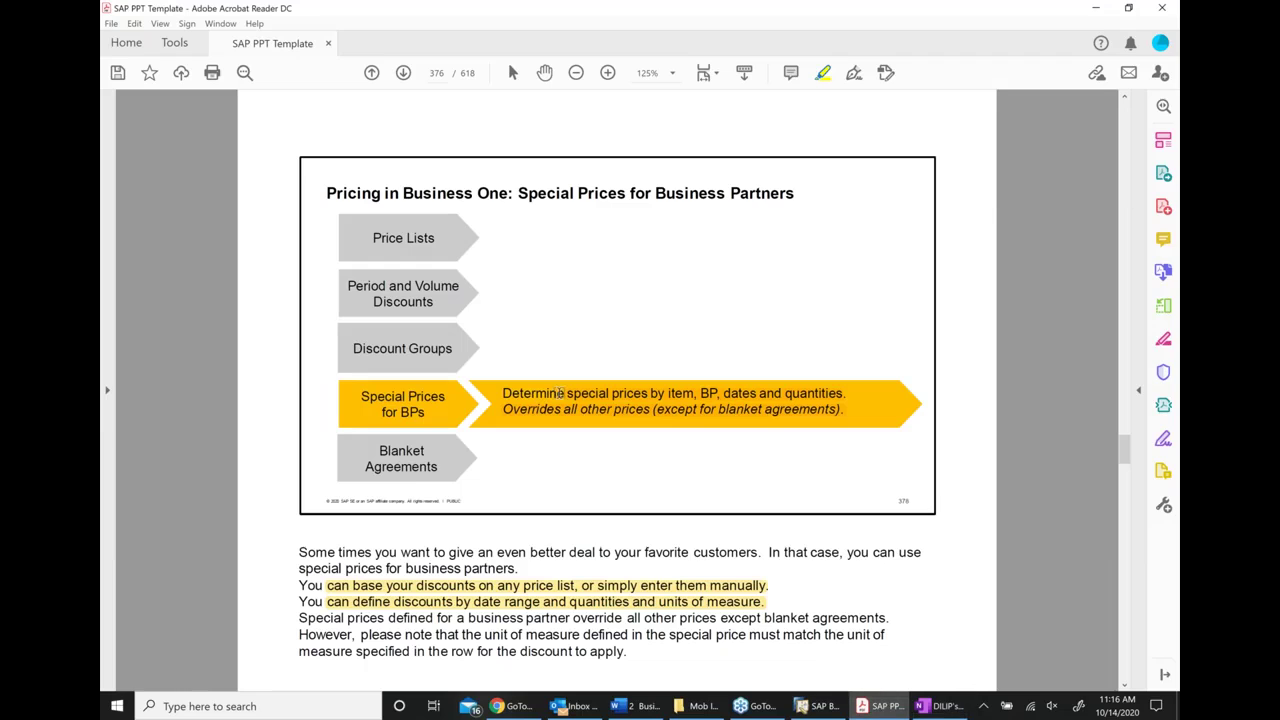
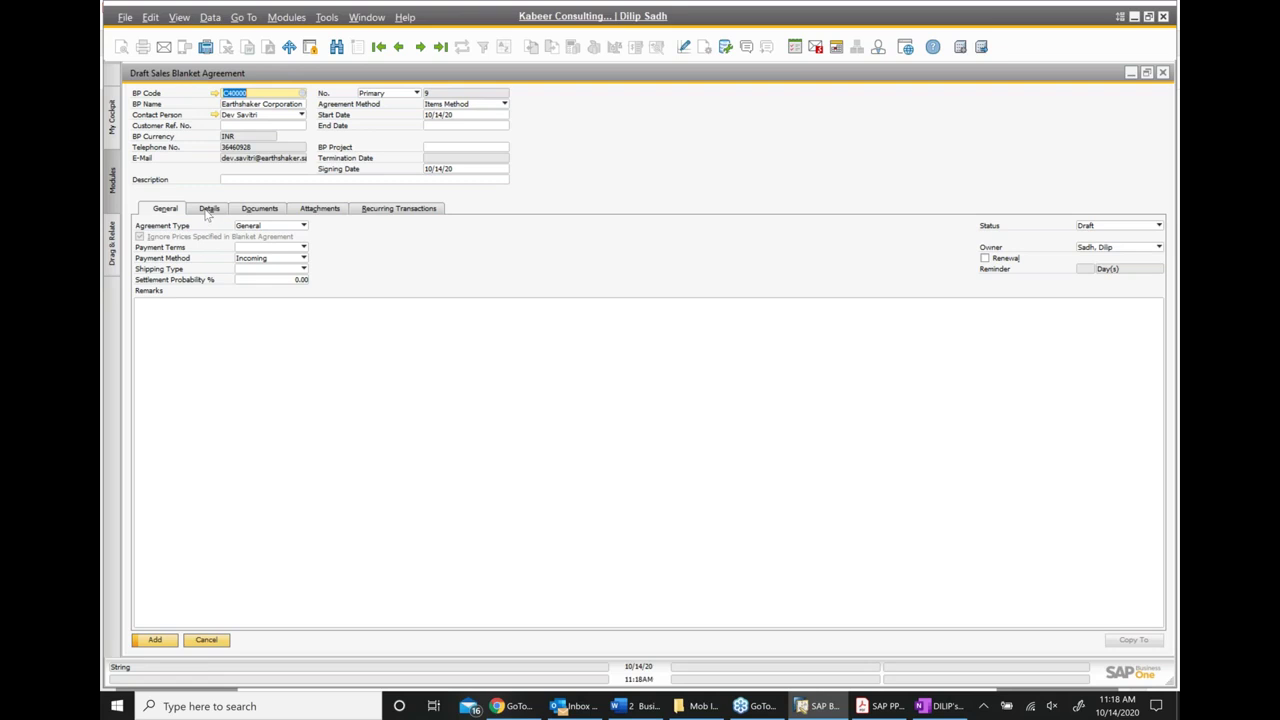
Enter the remark "This is test contract" in the draft sales blanket agreement and set its payment terms to N30
click(170, 368)
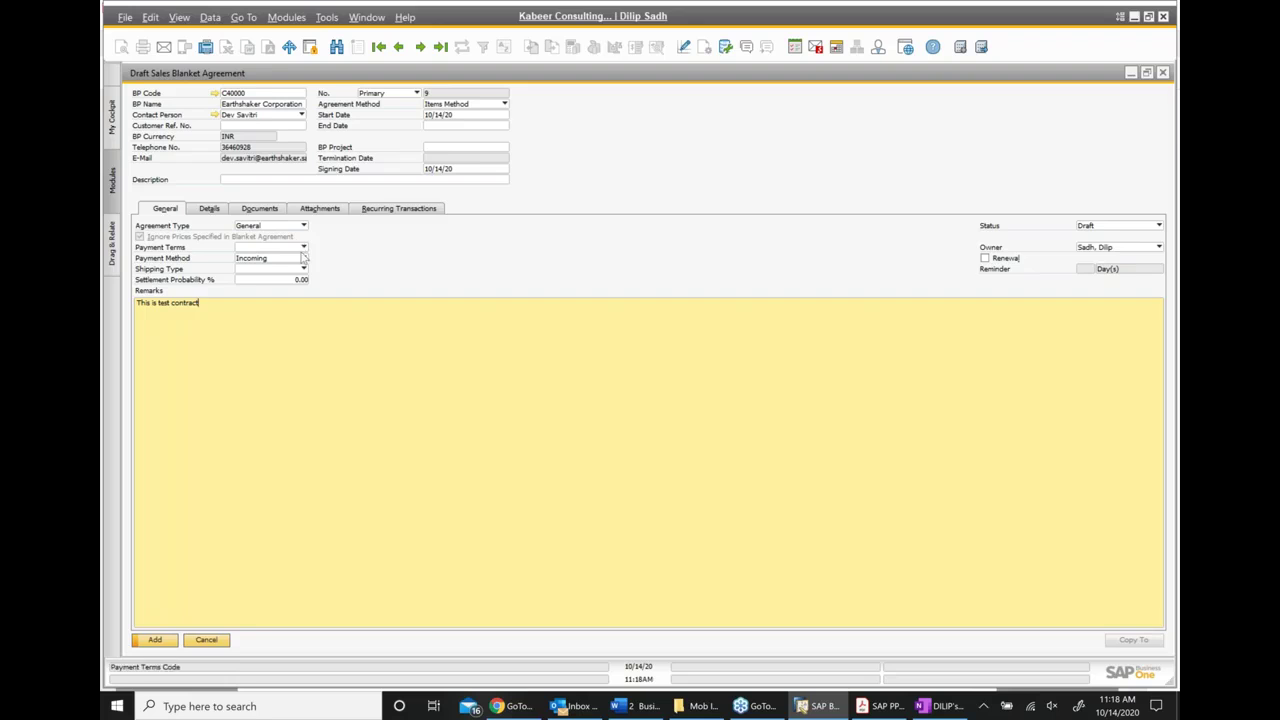
click(303, 247)
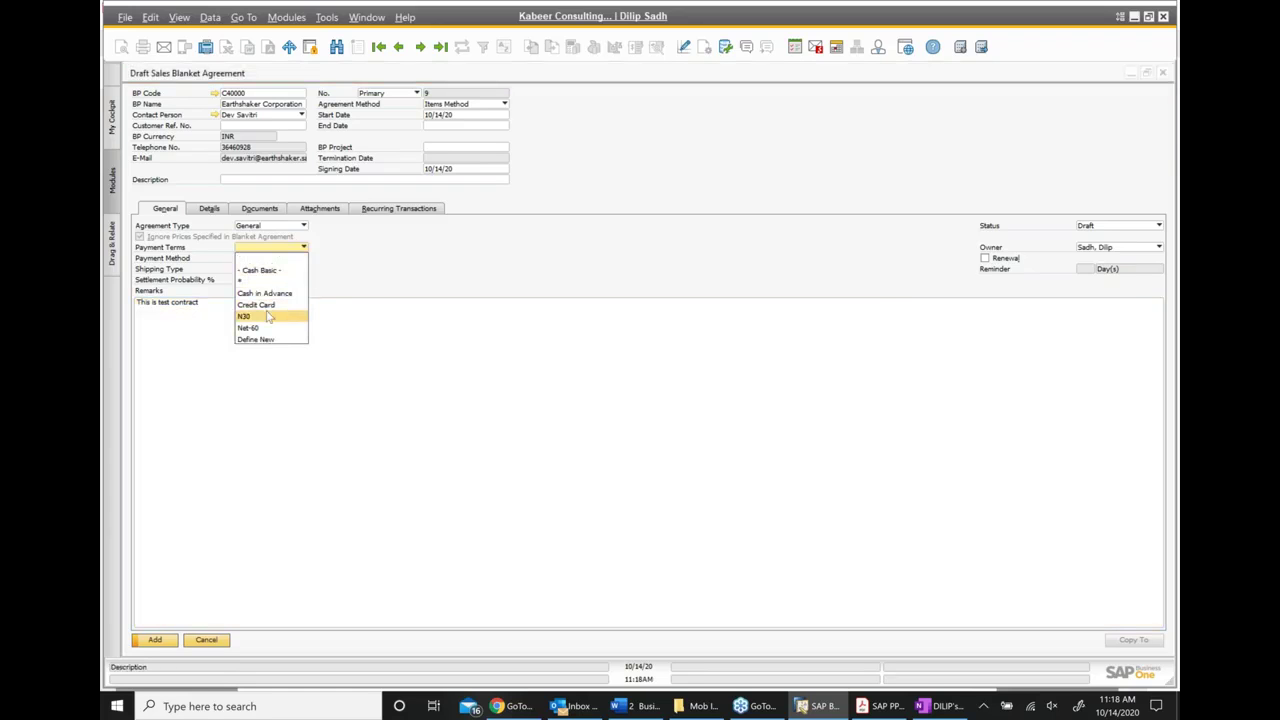
click(270, 316)
Add item FIG002 to the agreement details with a planned quantity of 20,000 and a unit price of 450
click(210, 209)
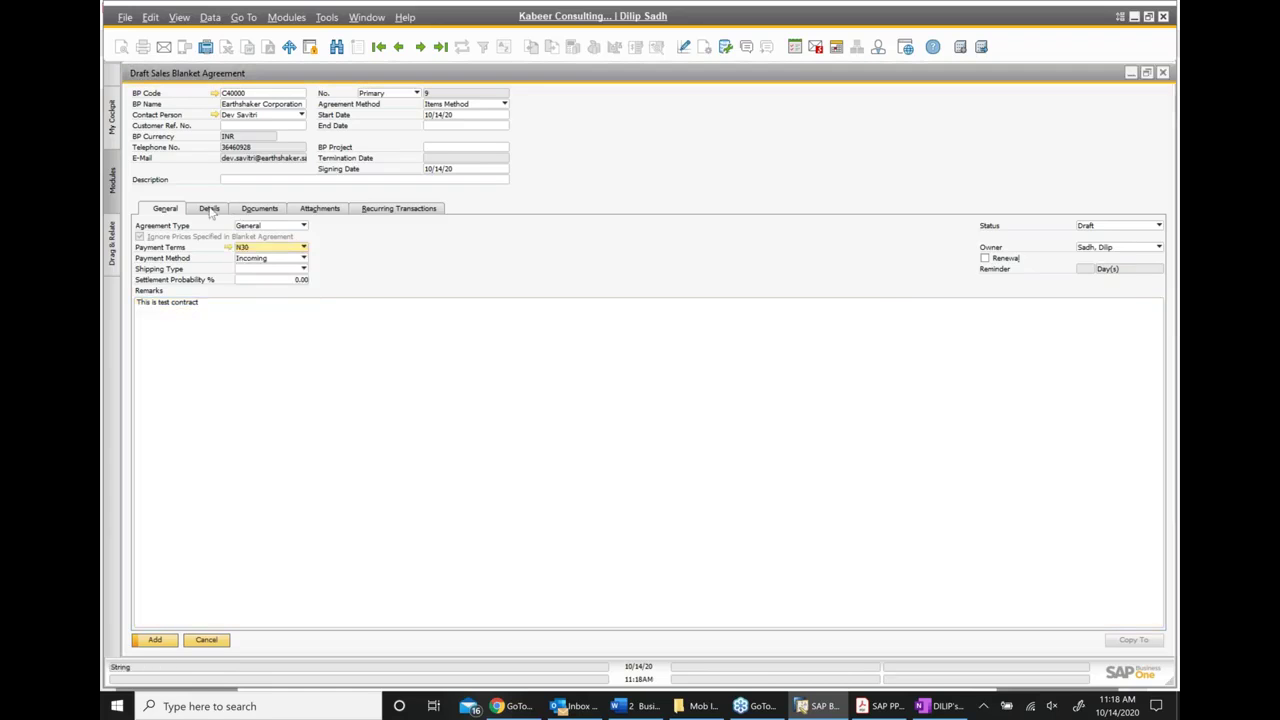
click(210, 209)
text(R0002)
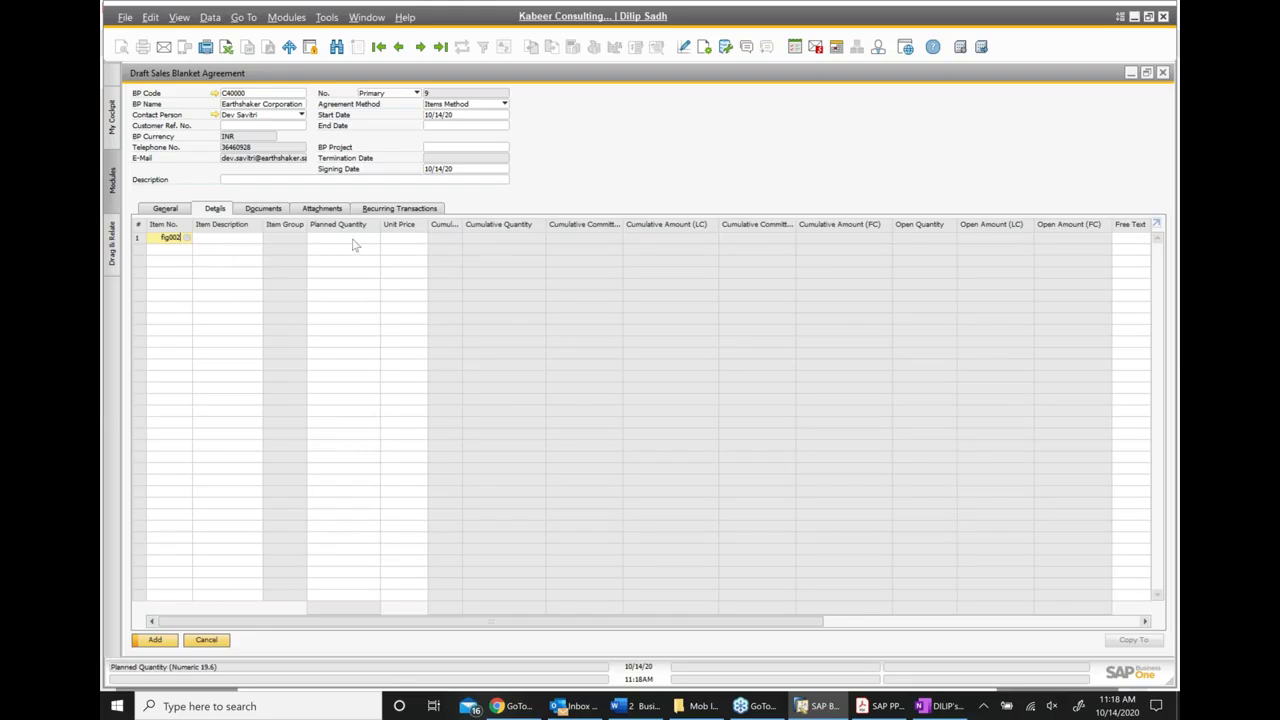
key(Tab)
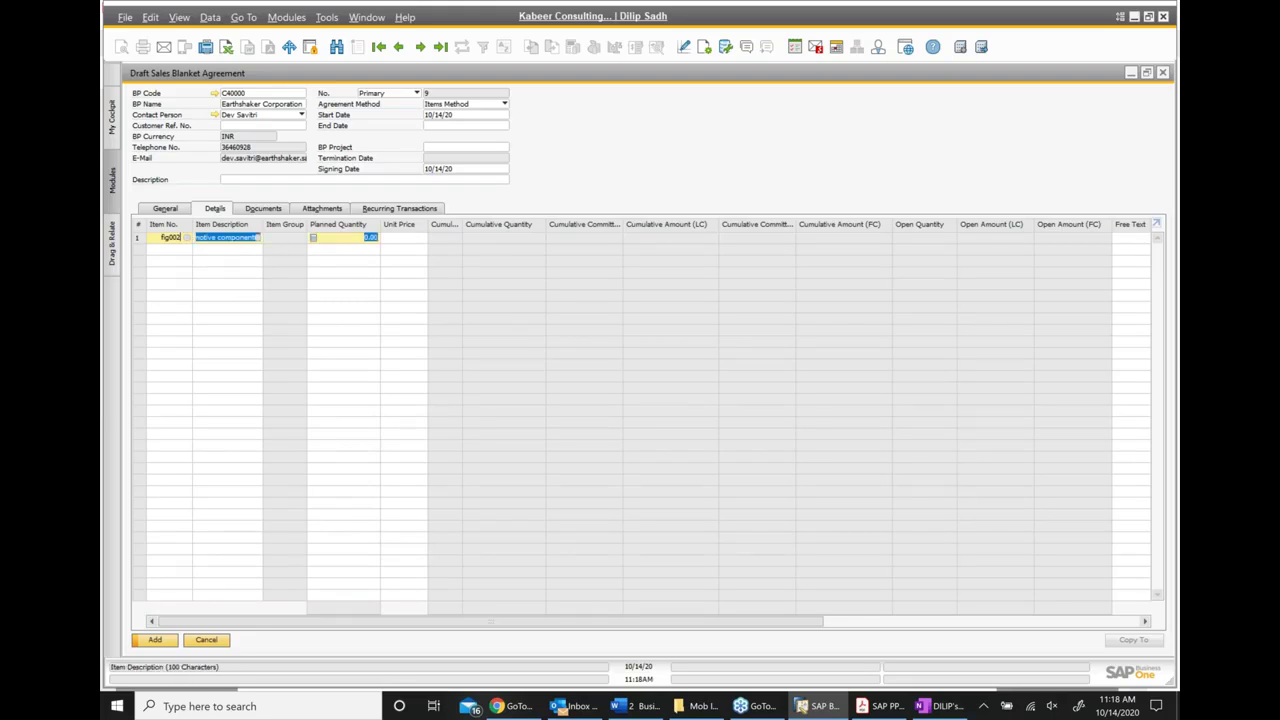
click(351, 239)
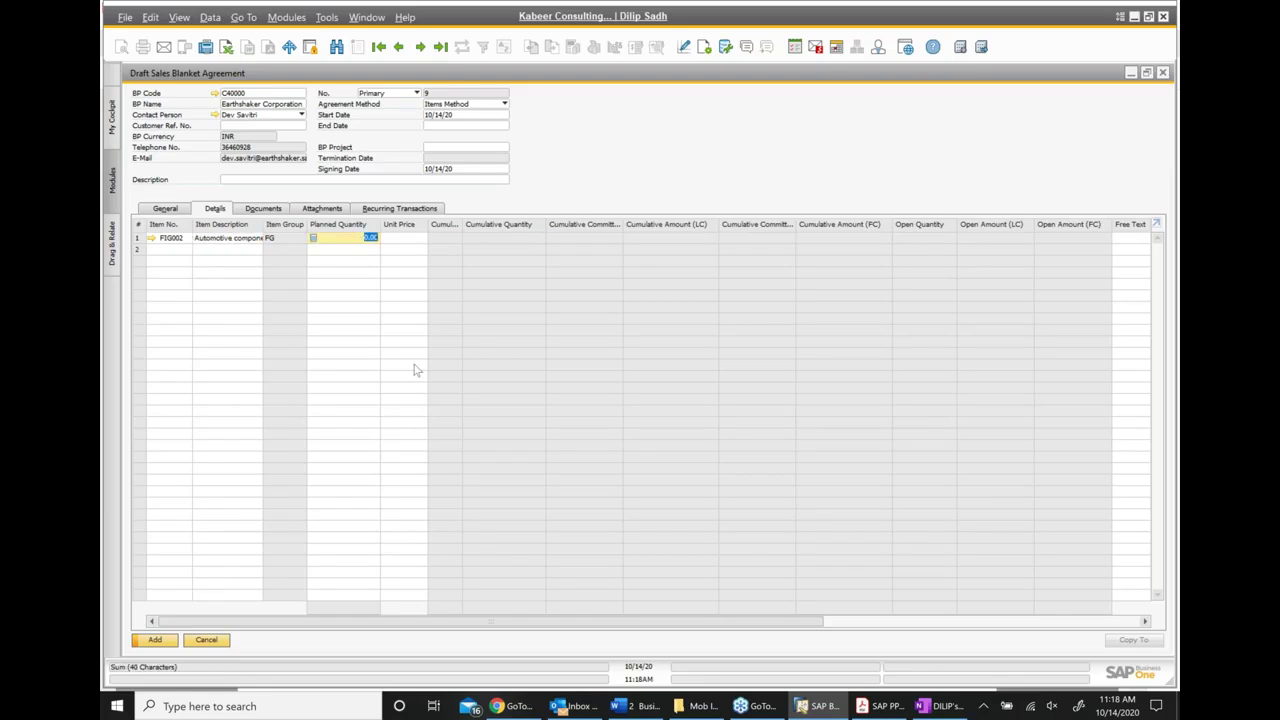
key(BackSpace)
text(20000)
click(396, 240)
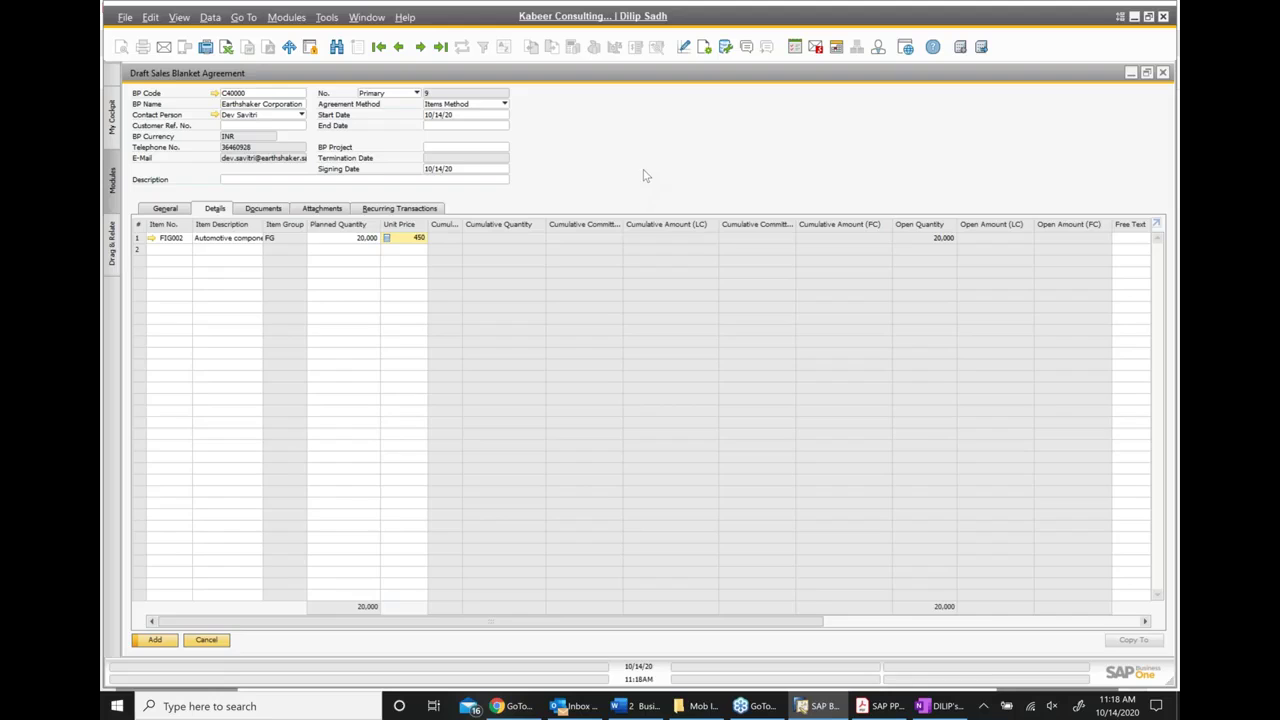
Set the agreement's end date to 10/14/21 and enter the description "This is test agreement with customer"
click(463, 115)
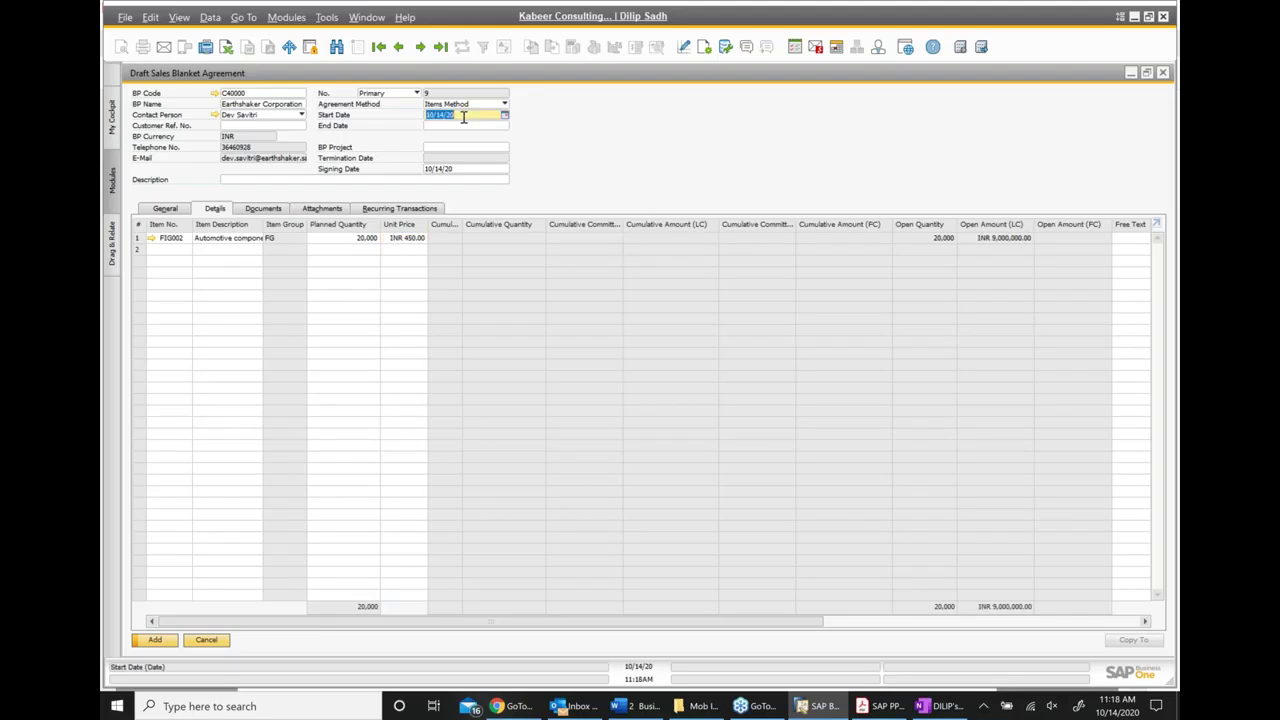
click(466, 127)
click(505, 126)
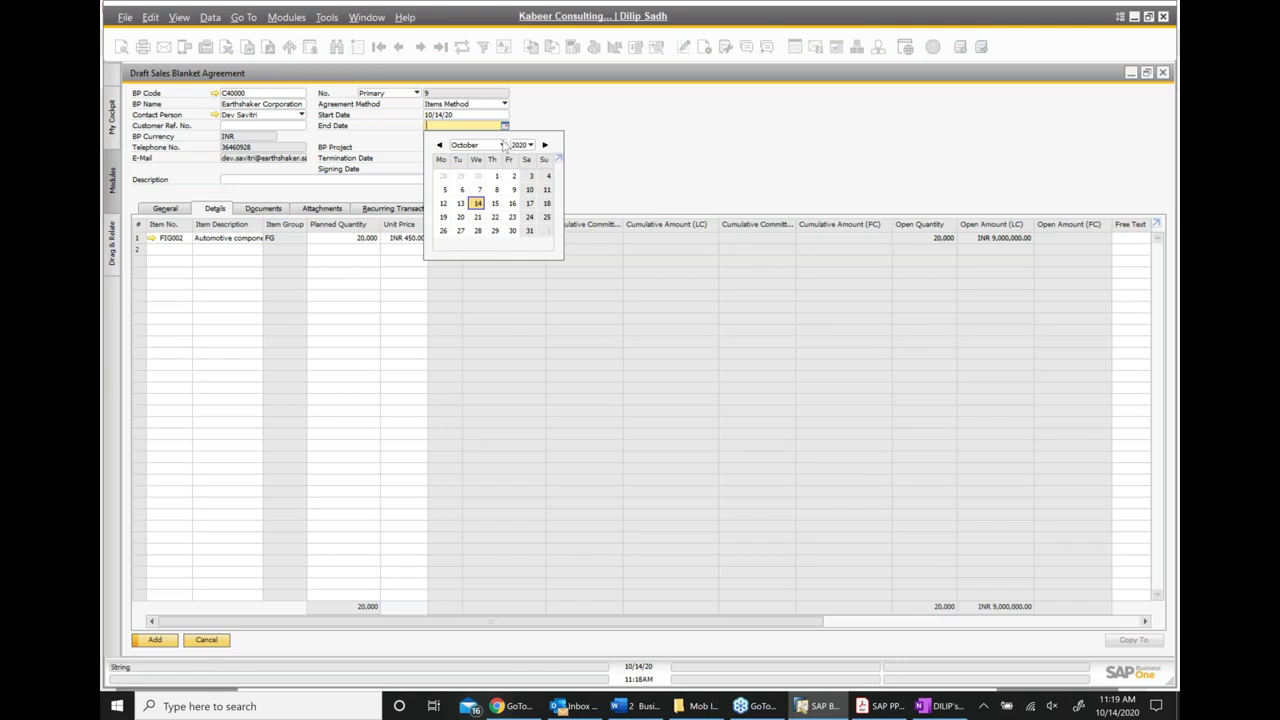
click(530, 147)
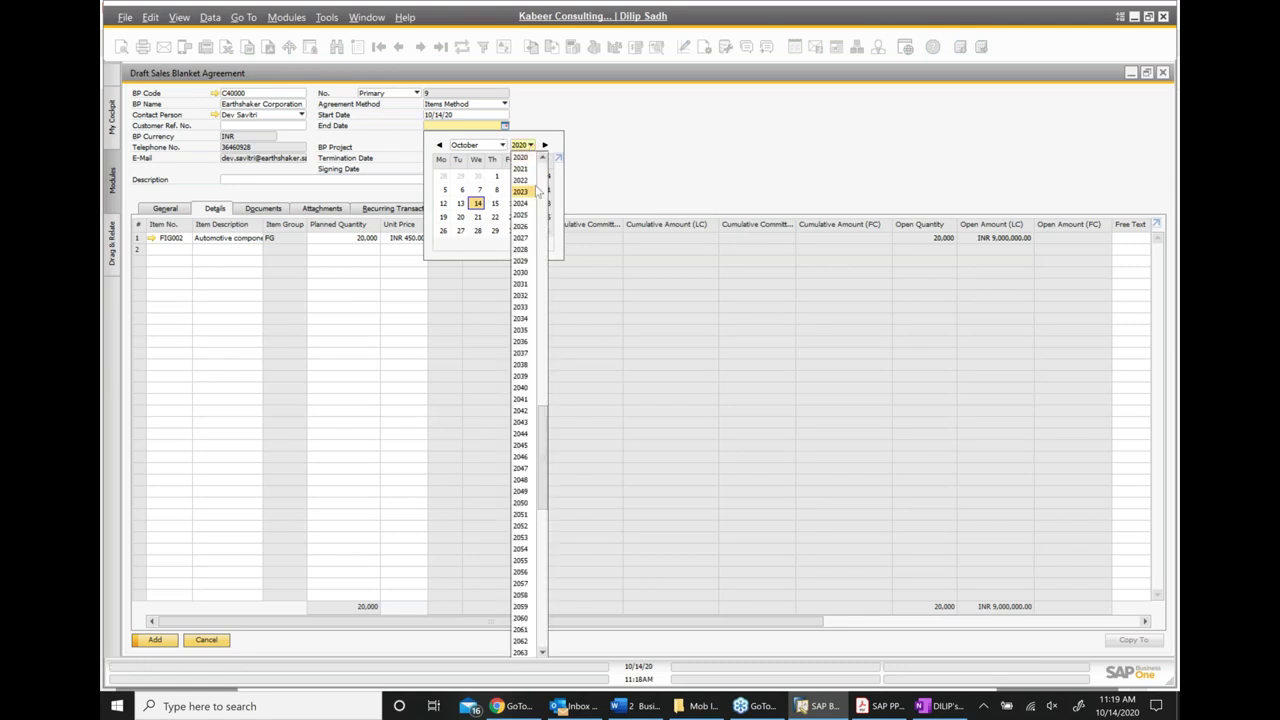
click(521, 169)
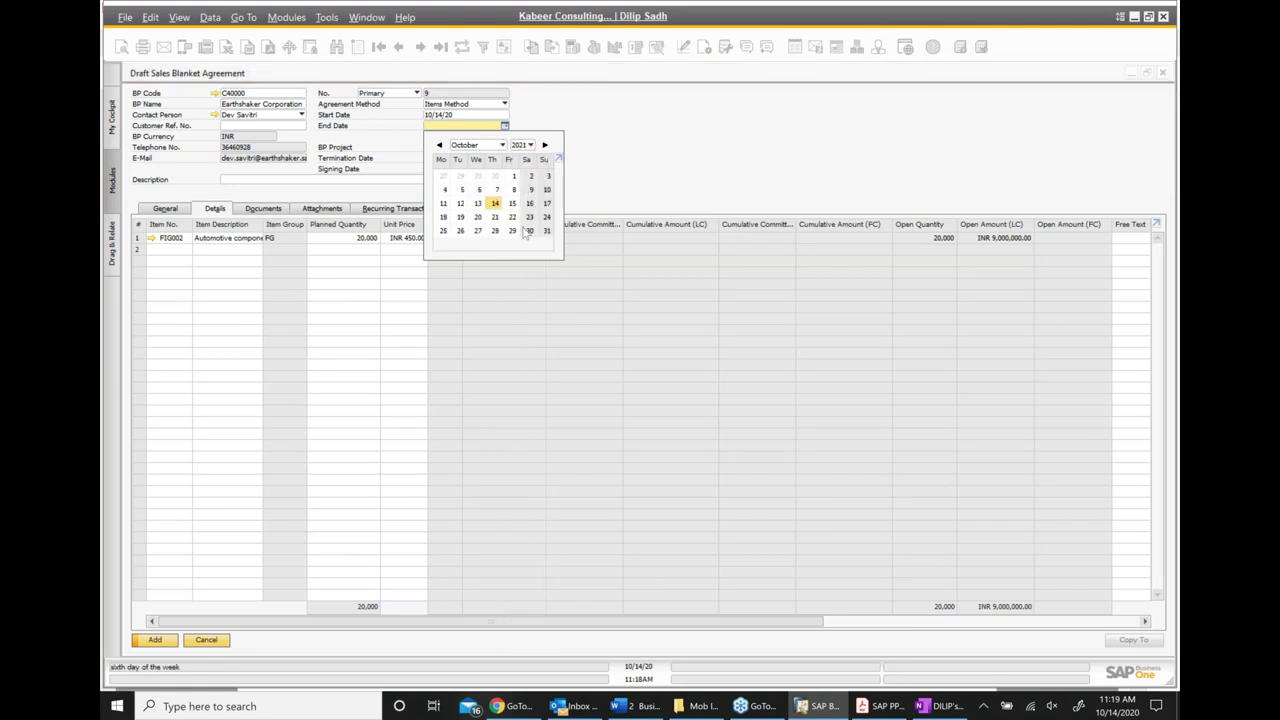
click(495, 204)
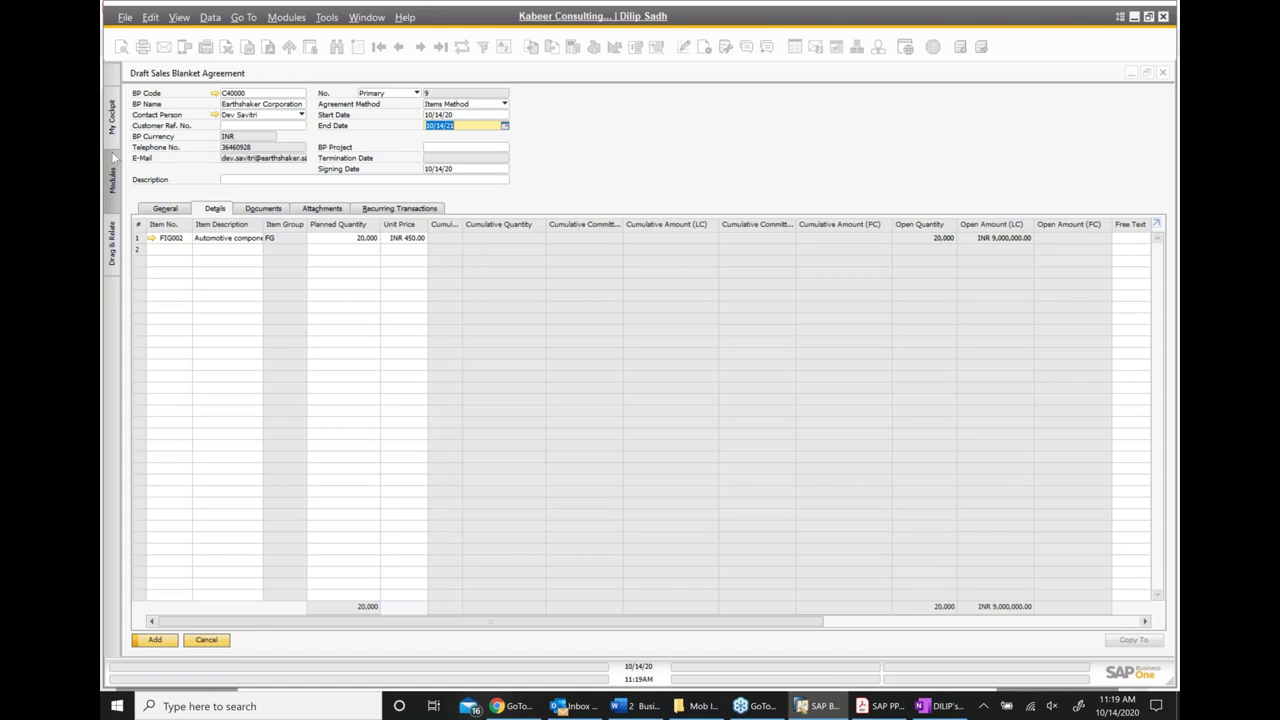
click(245, 181)
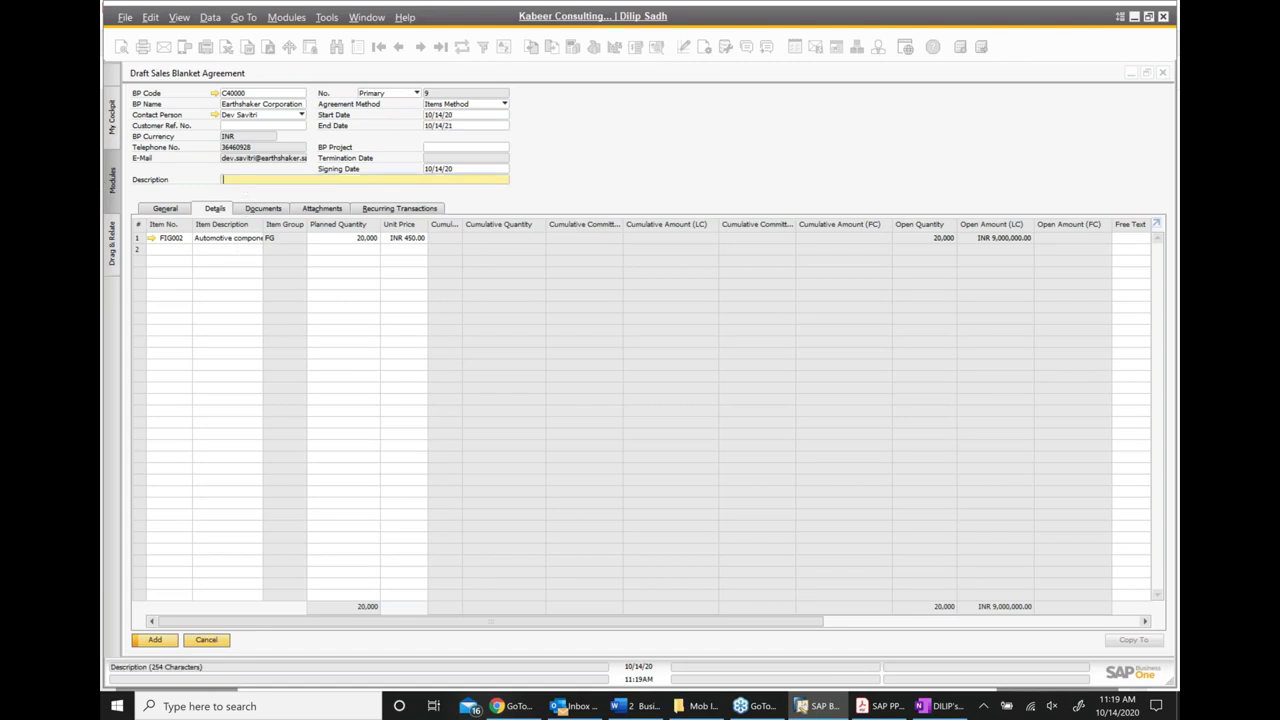
text(This is test agreement with customer)
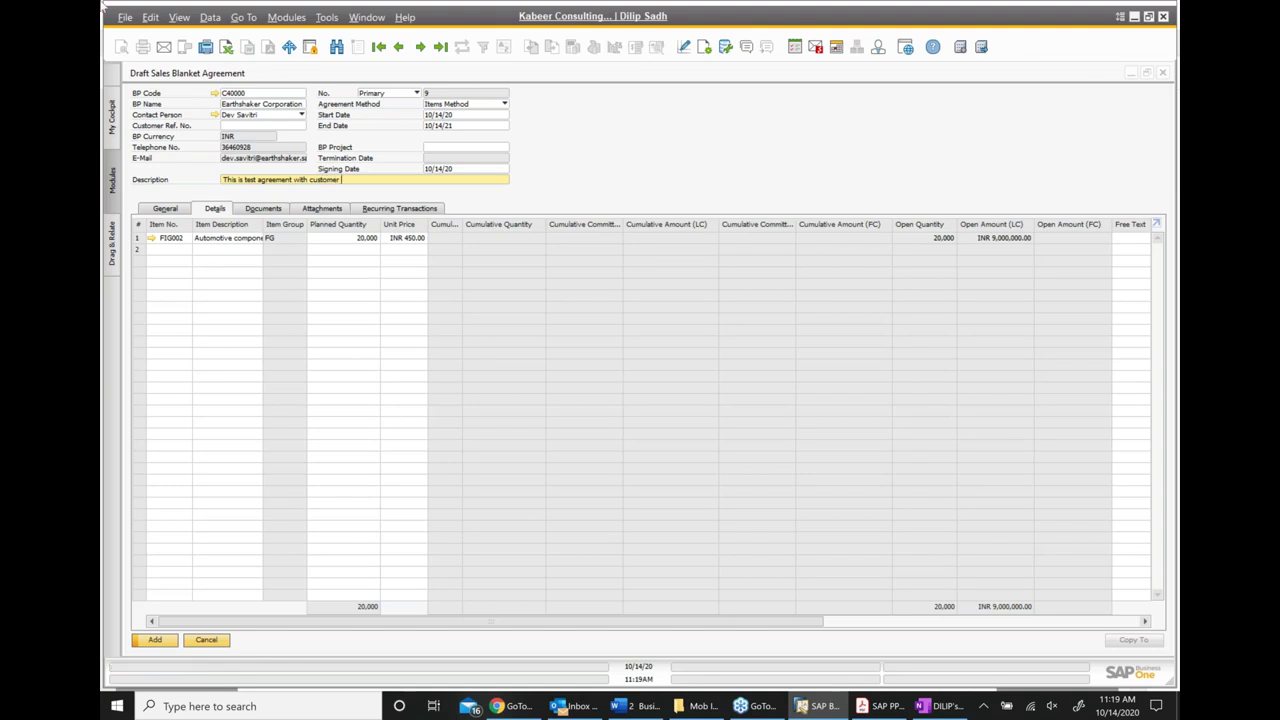
Set the agreement's shipping type to Fedex in the general data and apply it to the lines as well
click(165, 209)
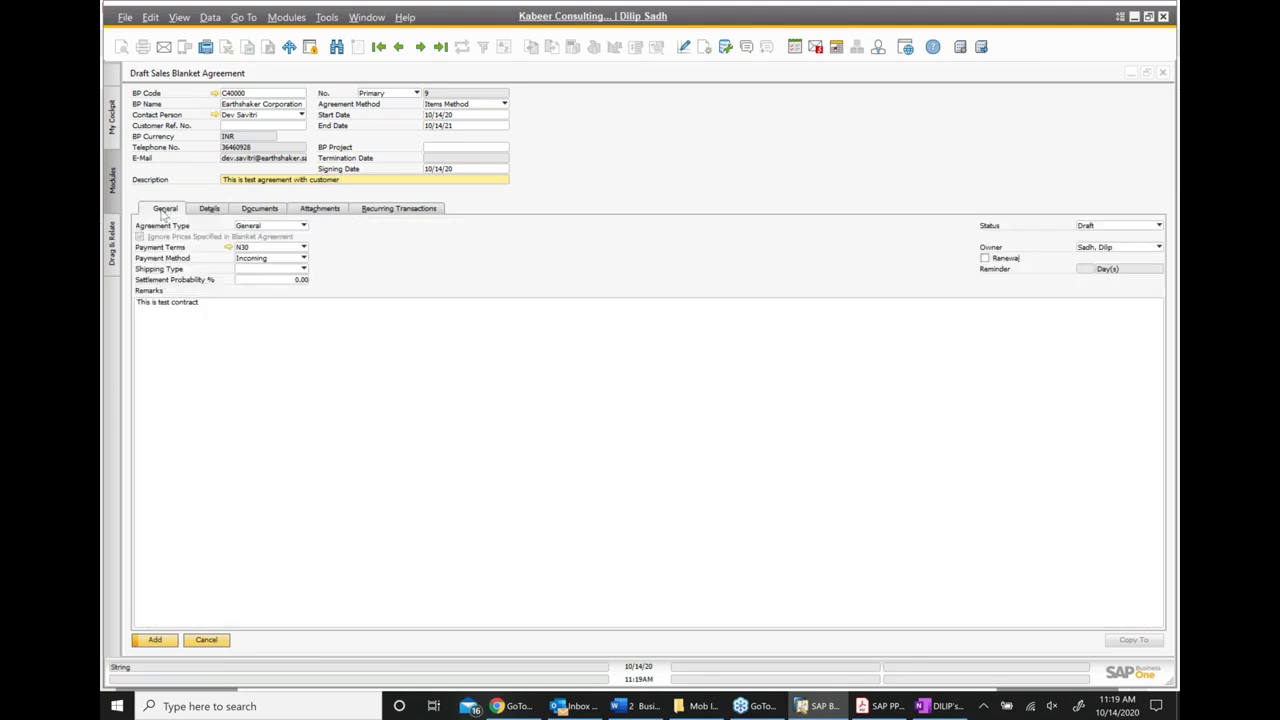
click(303, 270)
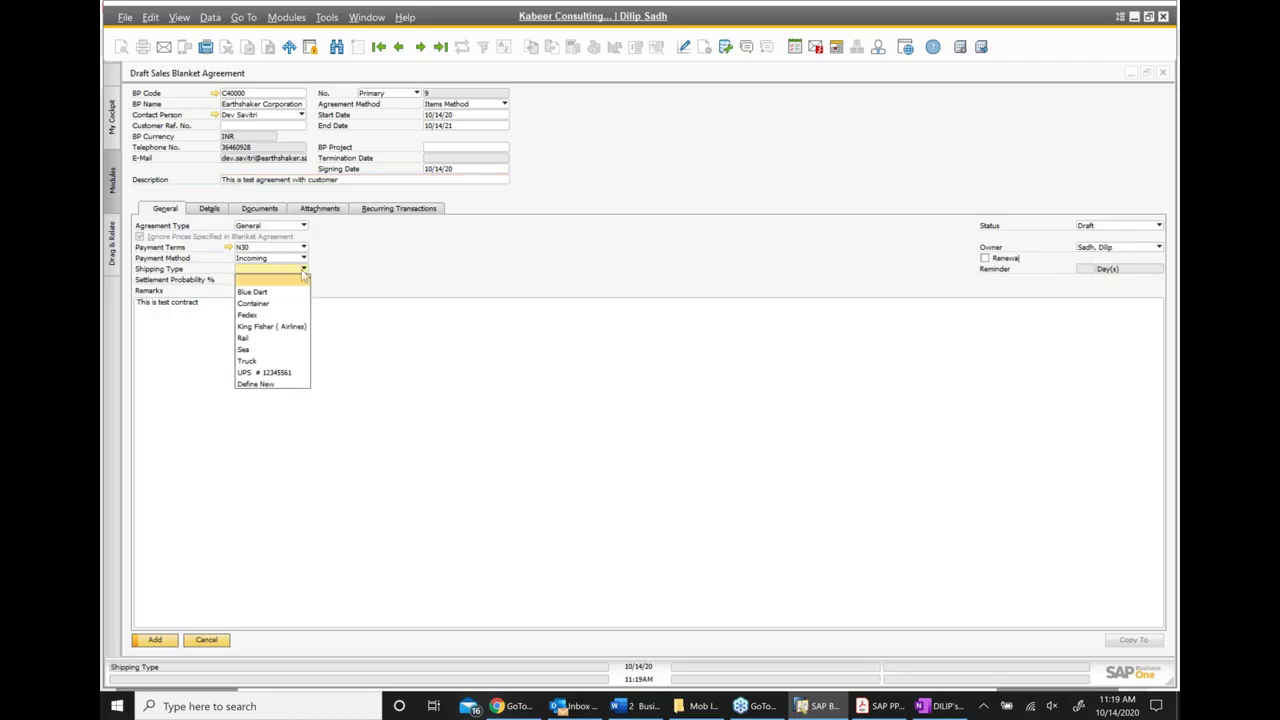
click(265, 315)
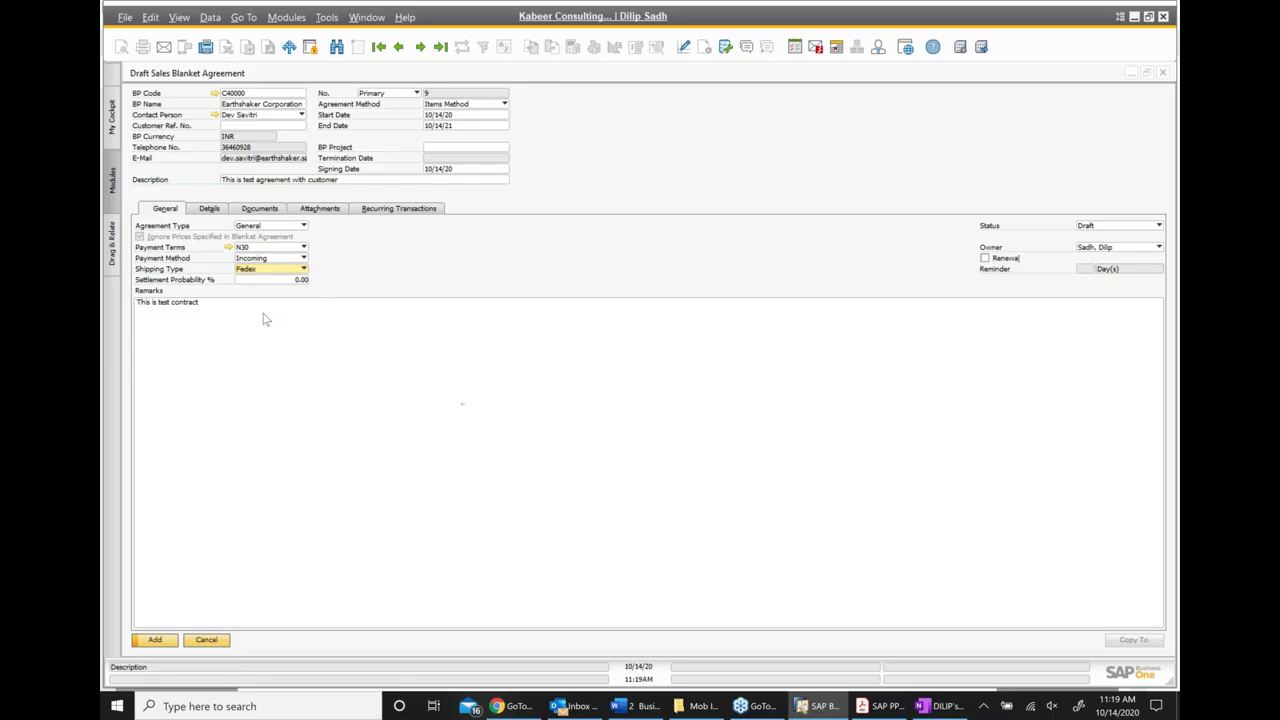
click(496, 386)
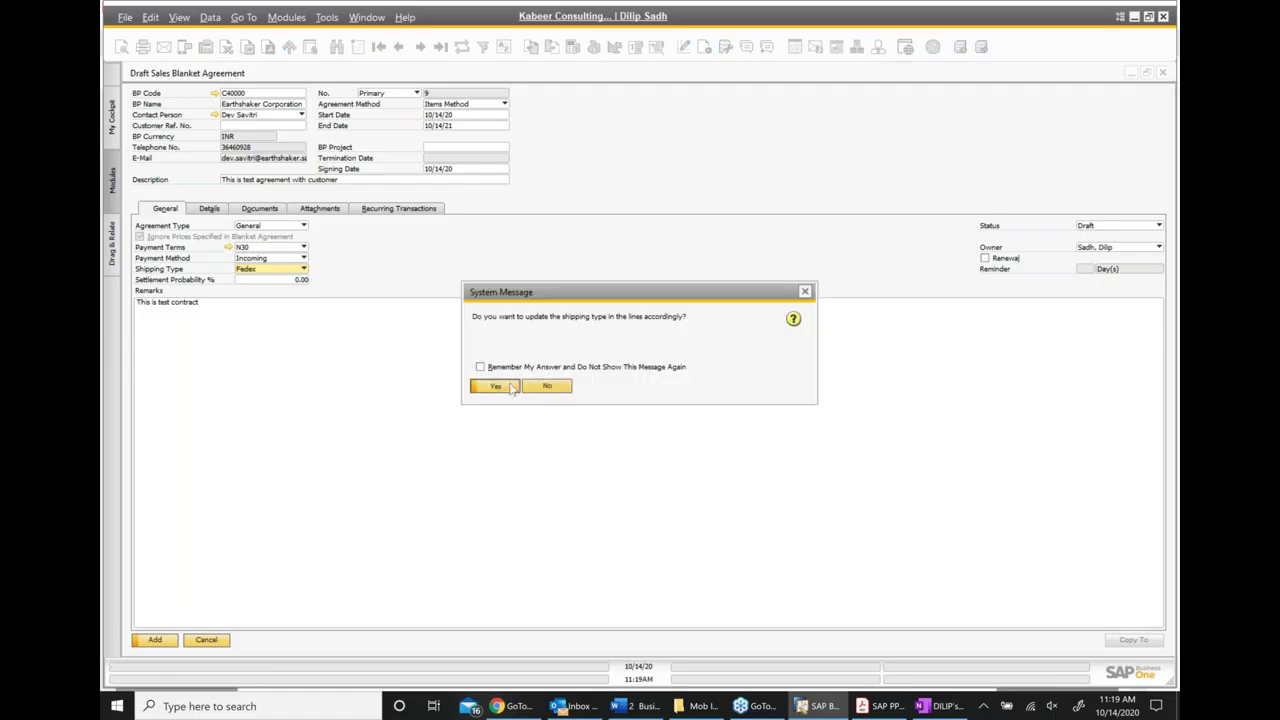
Set the blanket agreement's status to Approved and add it, continuing for all lines without details
click(1124, 227)
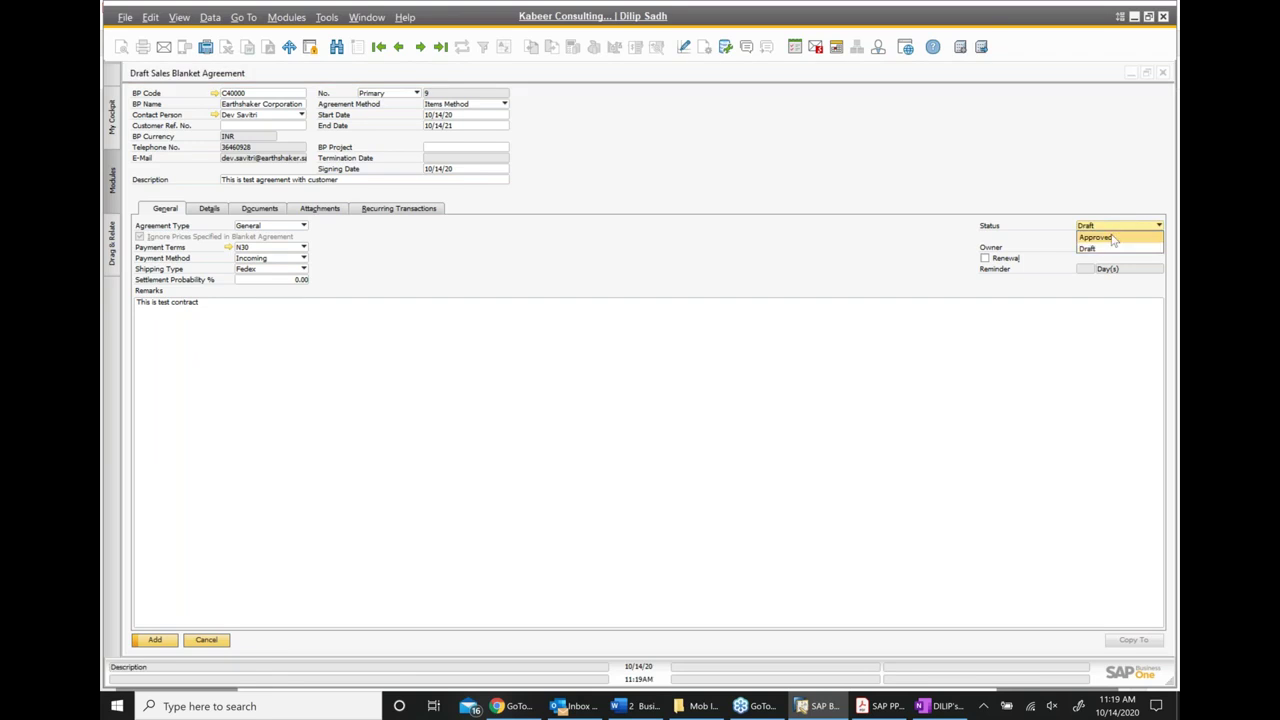
click(1113, 238)
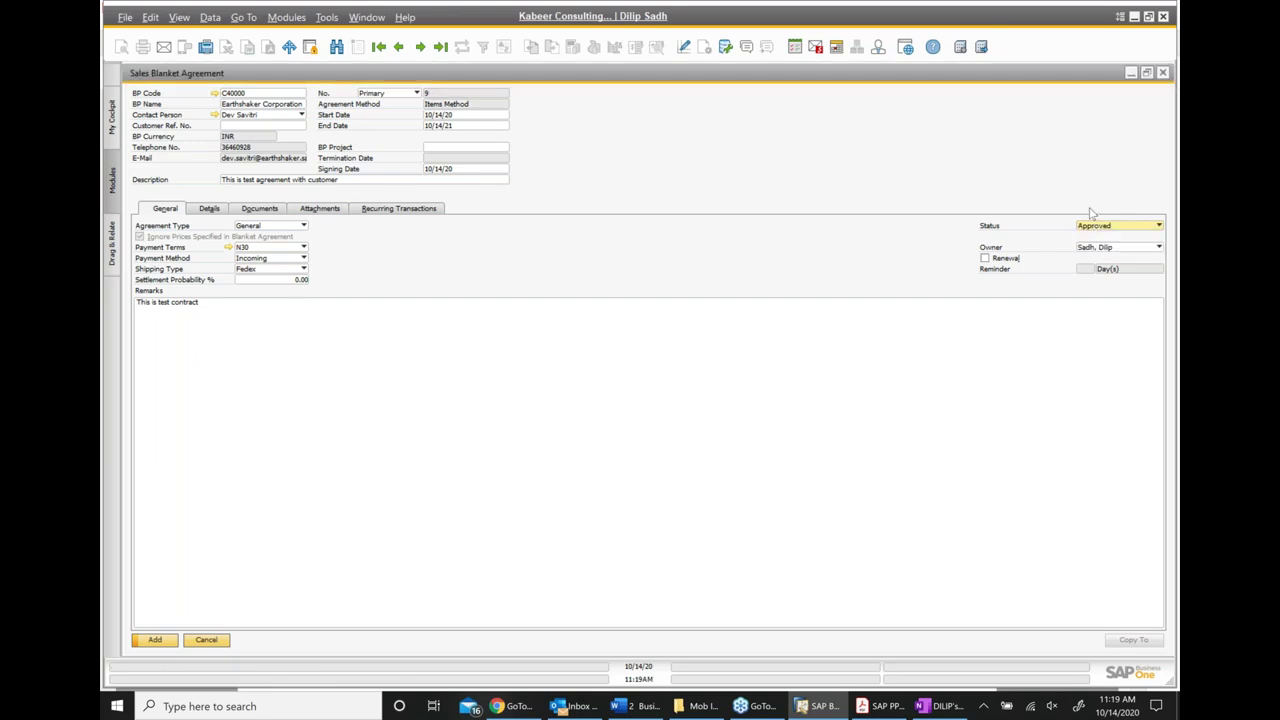
click(155, 640)
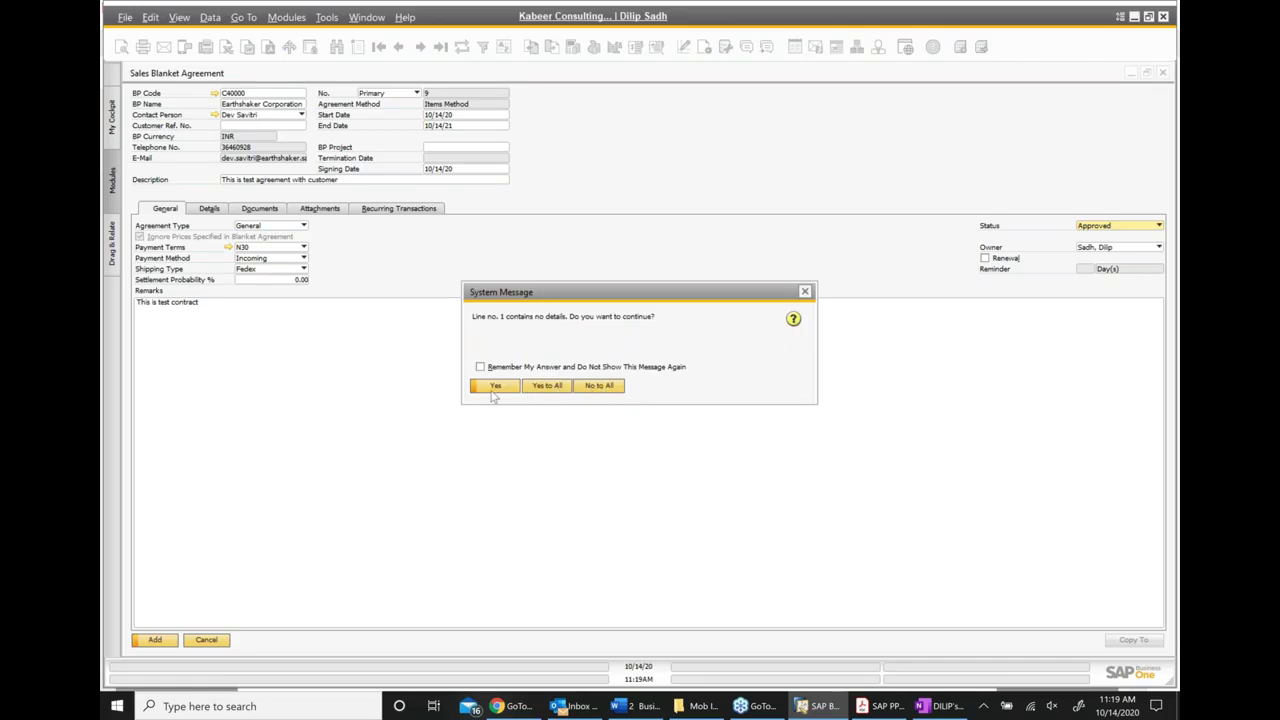
click(546, 386)
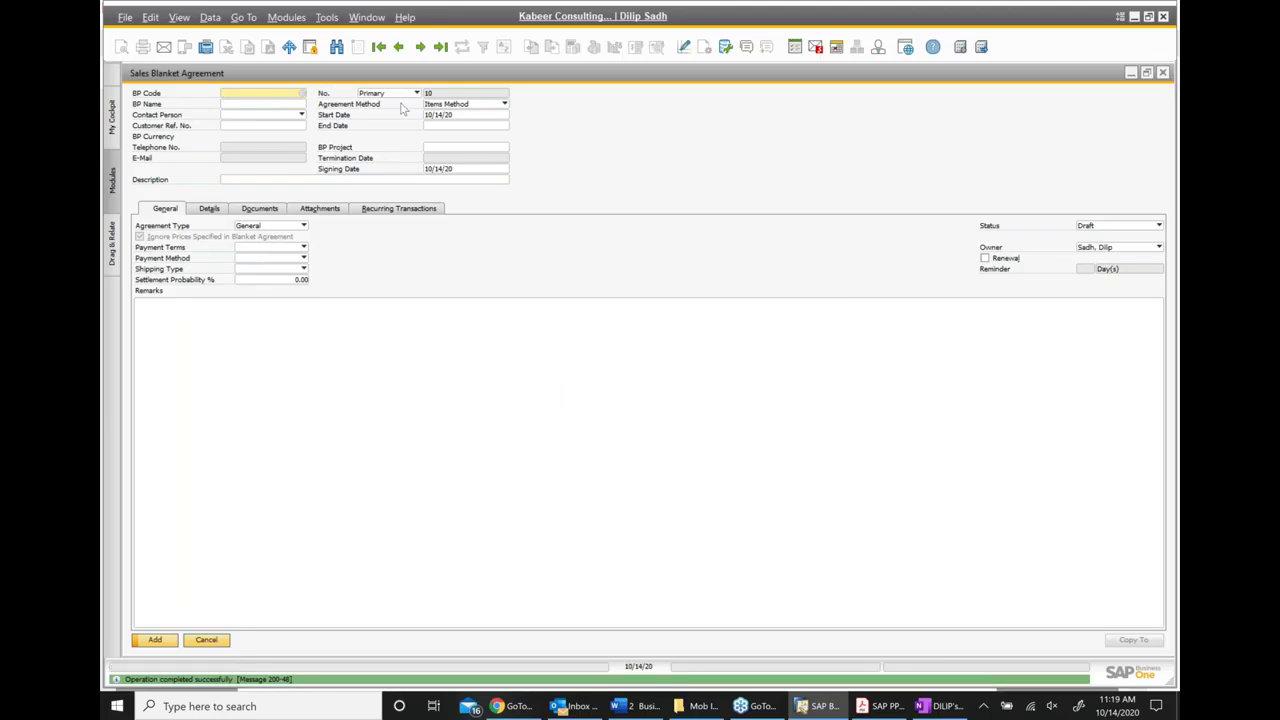
Reopen the newly added blanket agreement, check its item details and copy it to a sales order
click(405, 52)
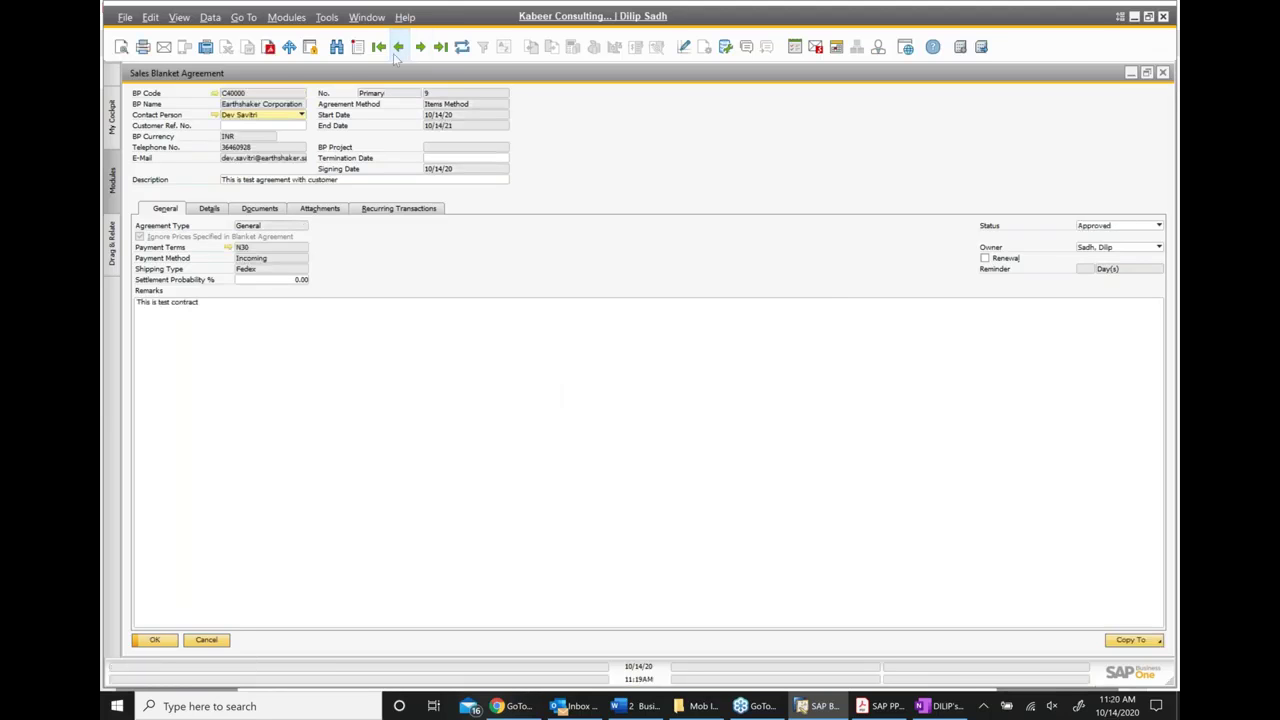
click(210, 210)
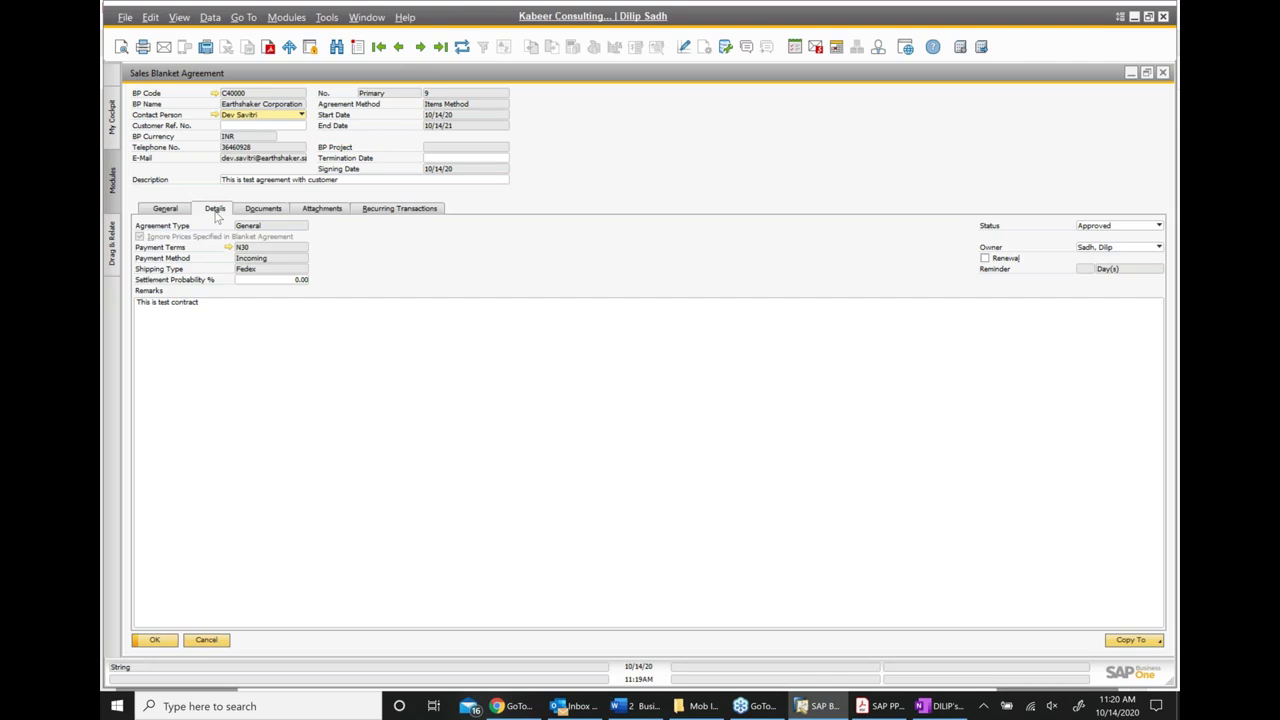
click(162, 208)
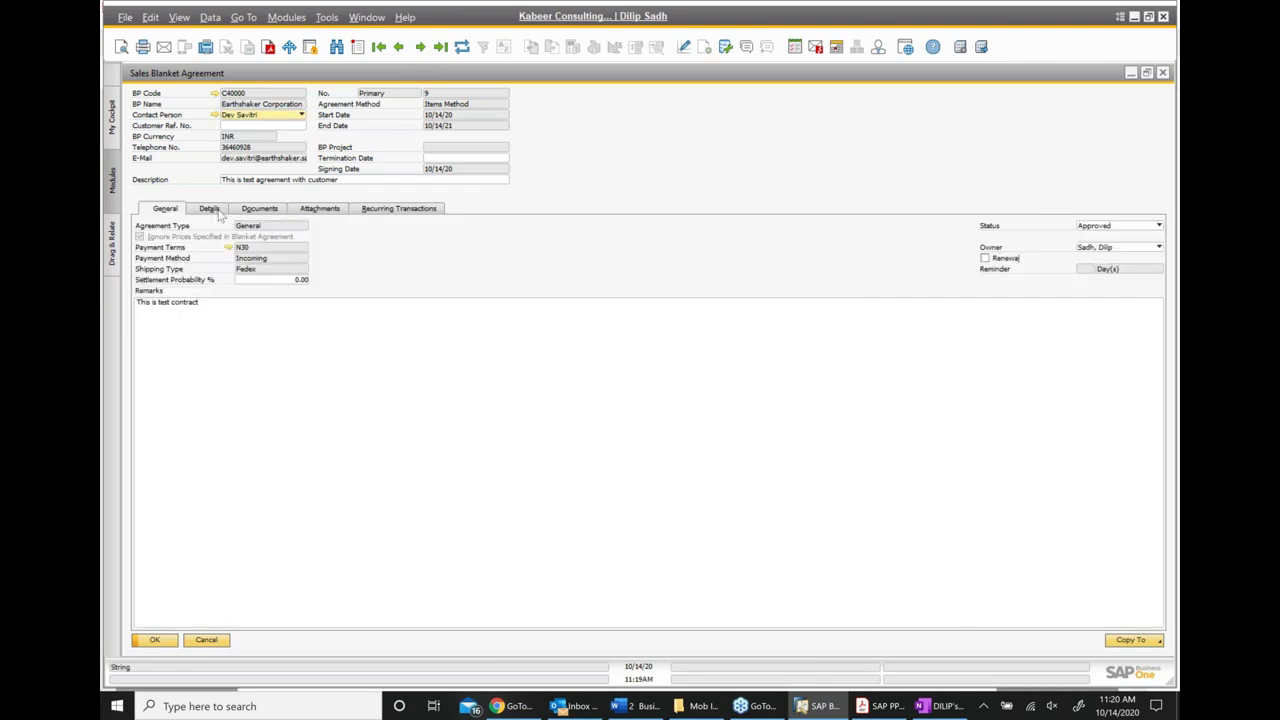
click(215, 208)
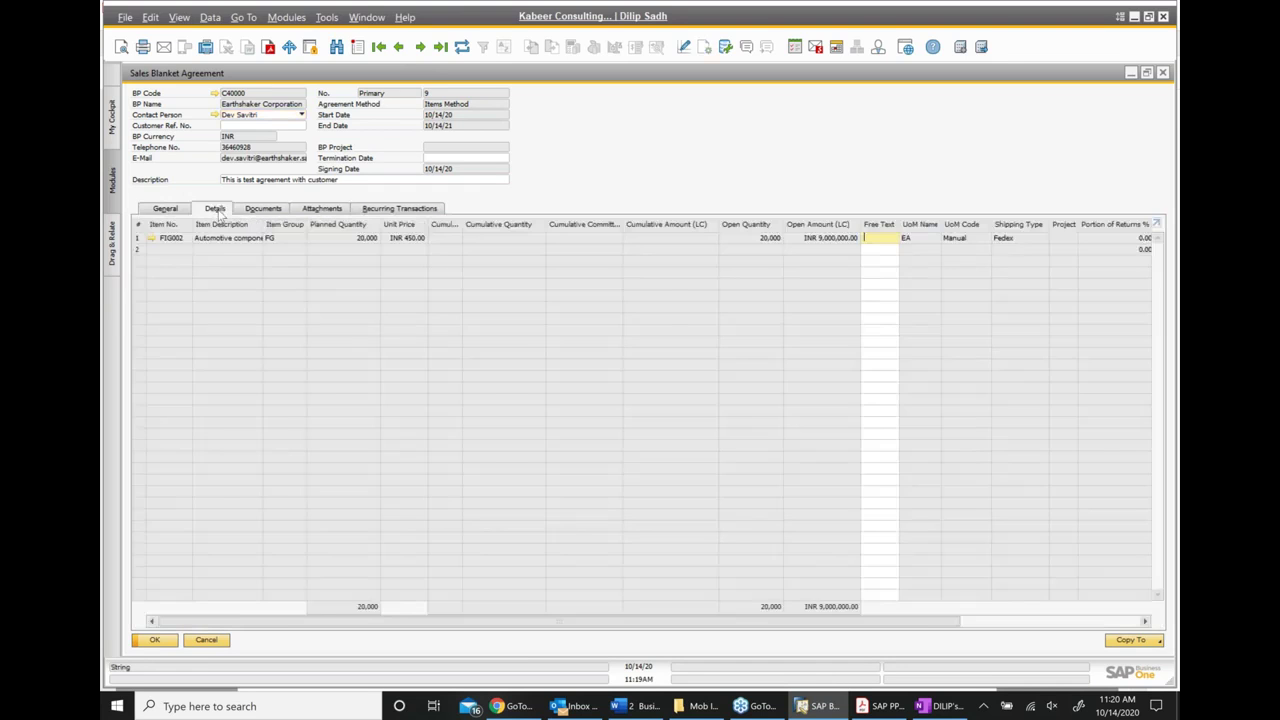
click(1130, 641)
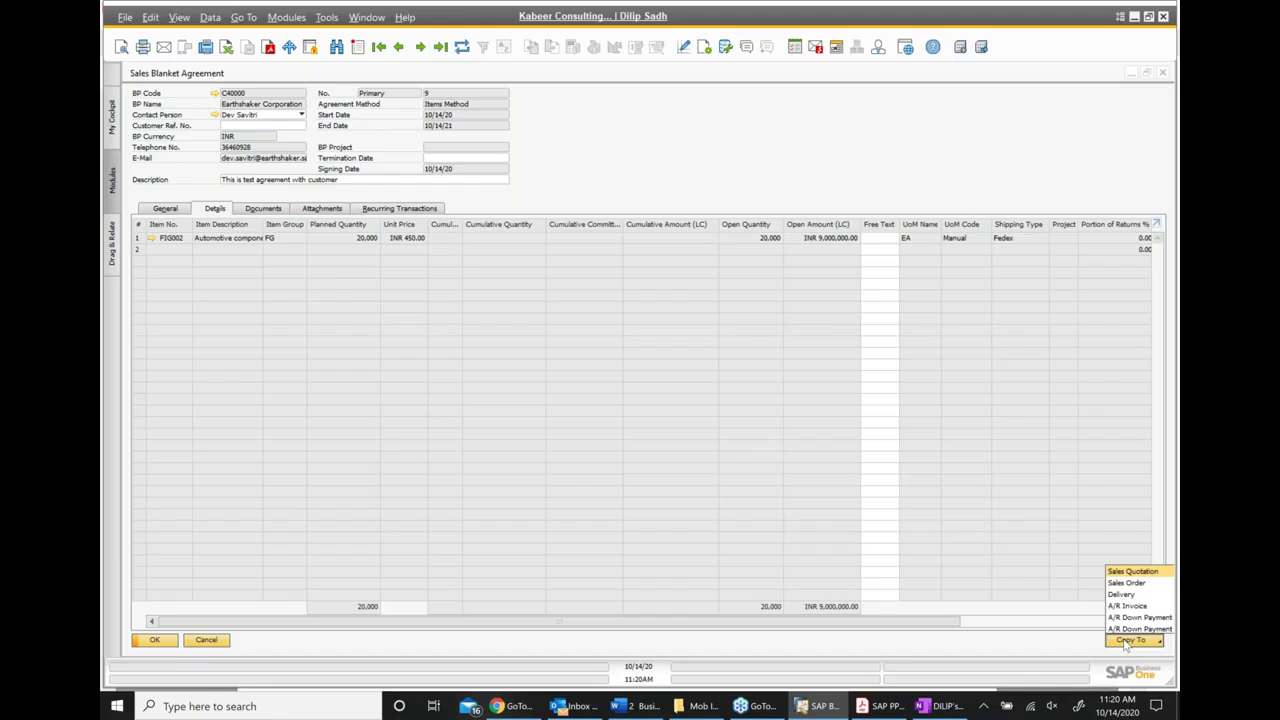
click(1127, 583)
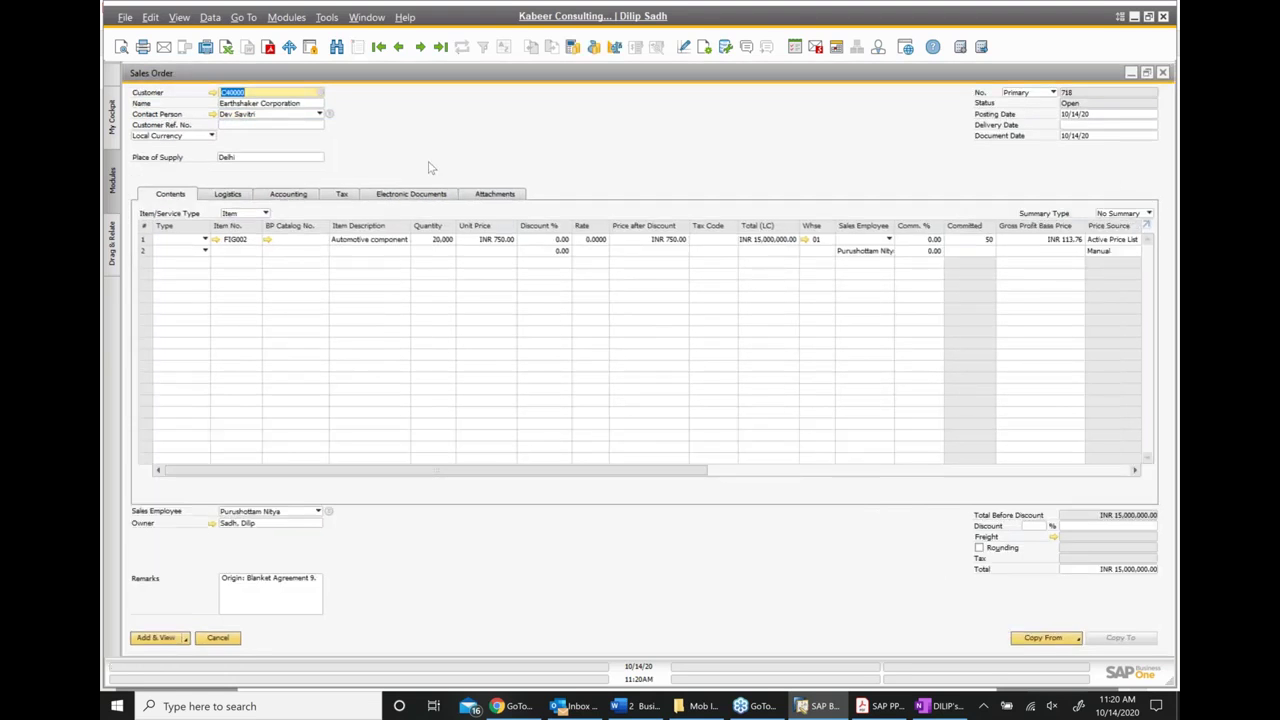
Set the sales order's delivery date to 10/14/20, apply it to the rows and add the order, continuing past the availability check
click(1155, 127)
click(1154, 127)
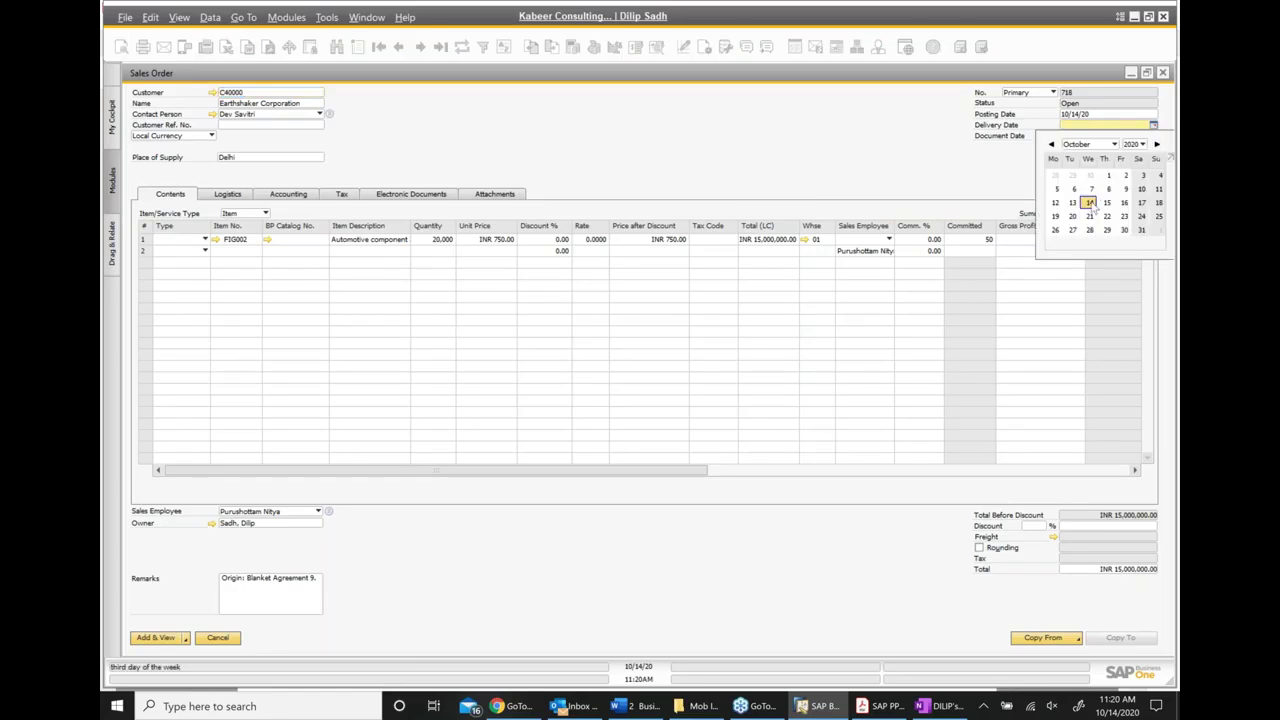
click(1090, 203)
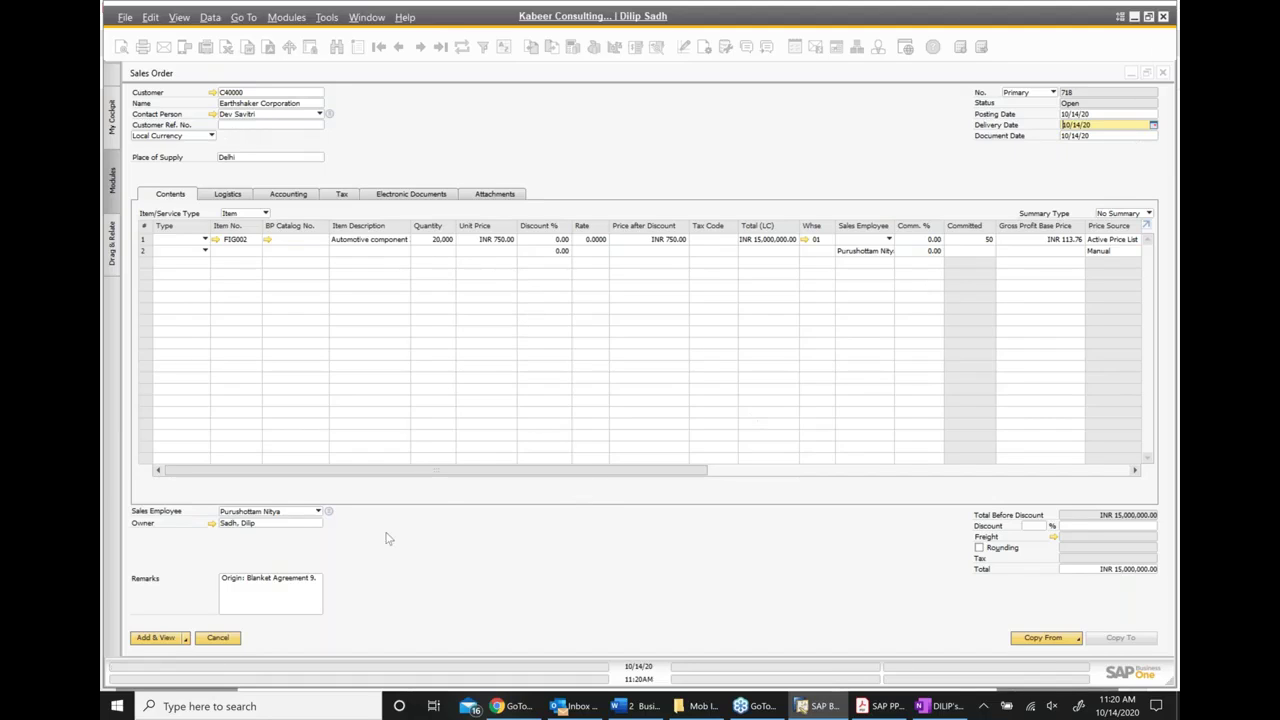
click(160, 639)
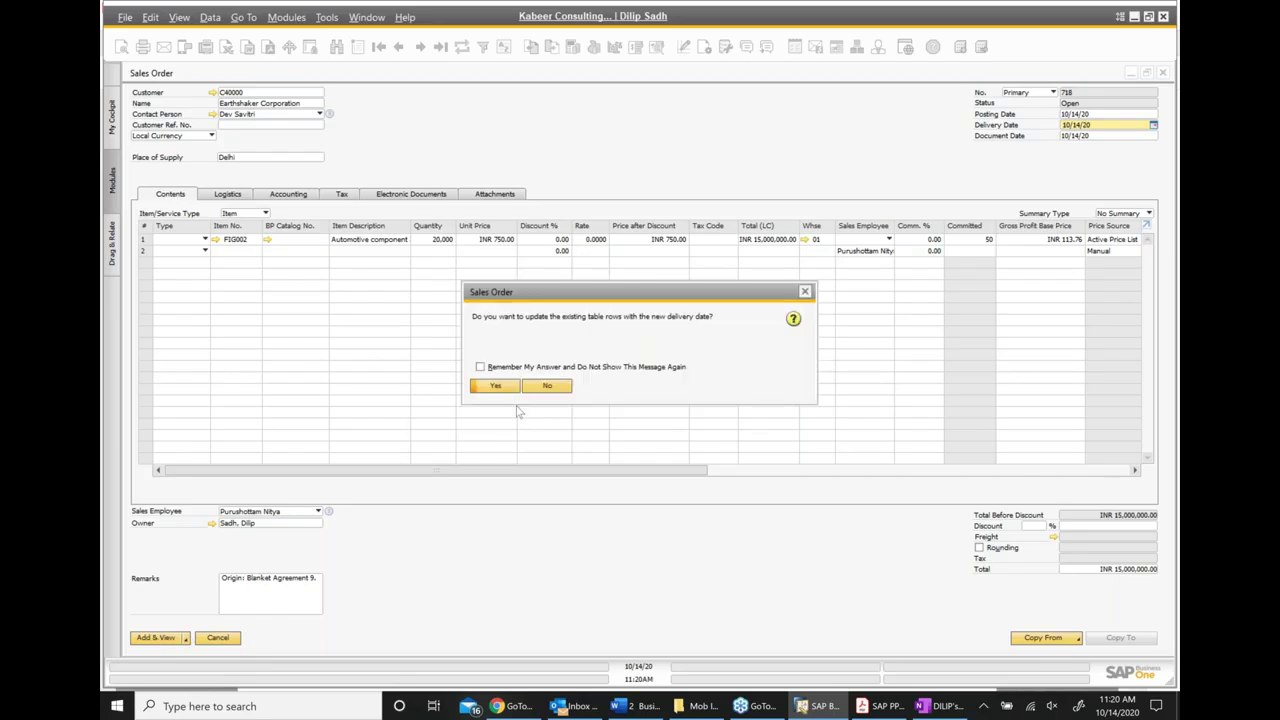
click(497, 387)
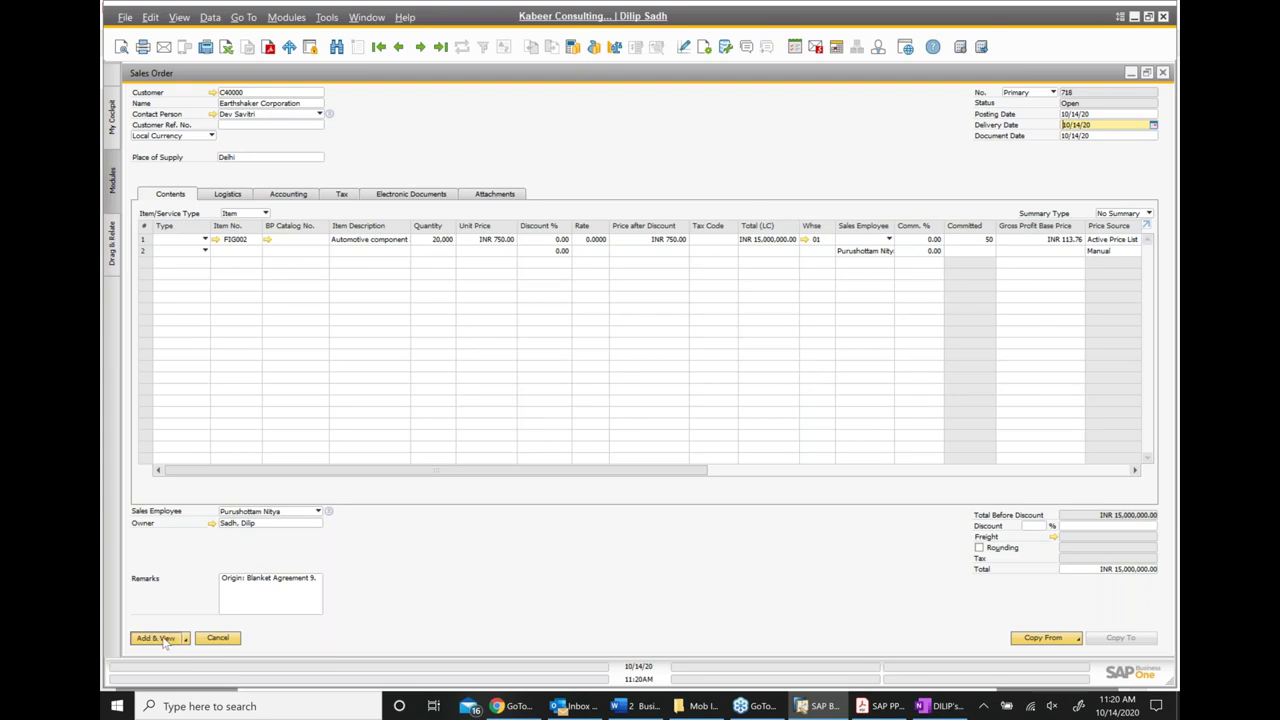
click(163, 640)
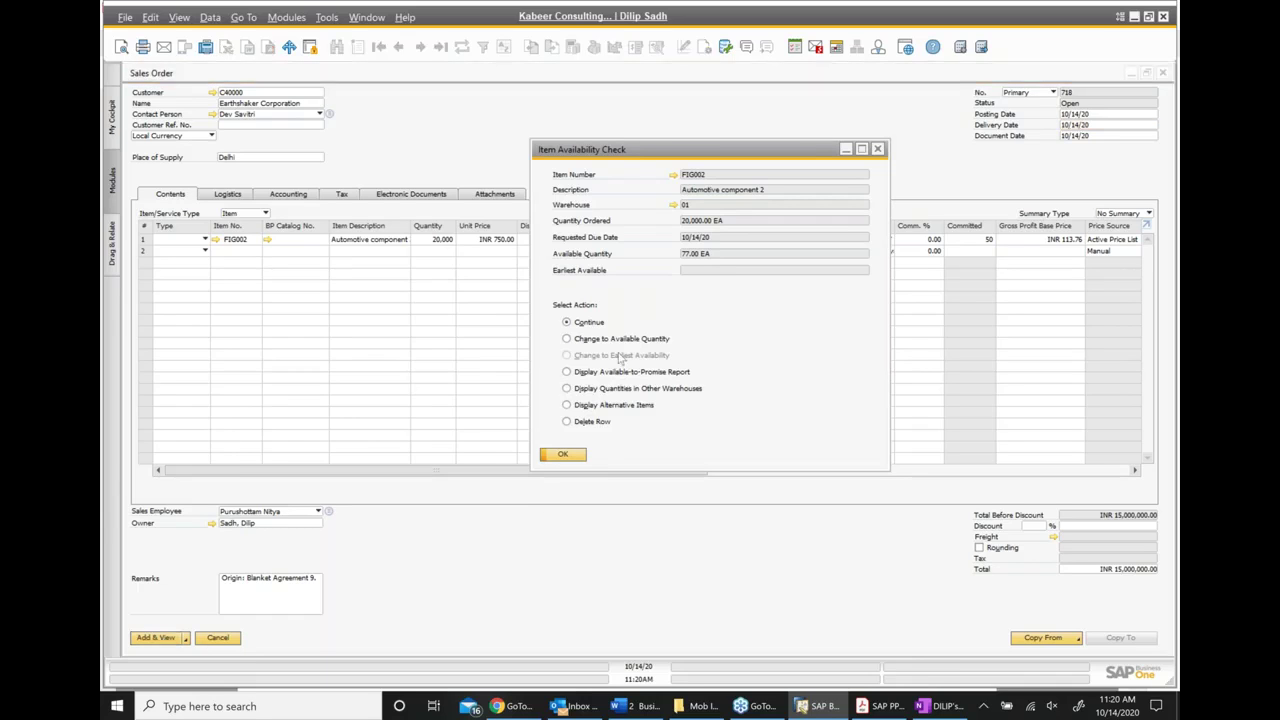
click(562, 456)
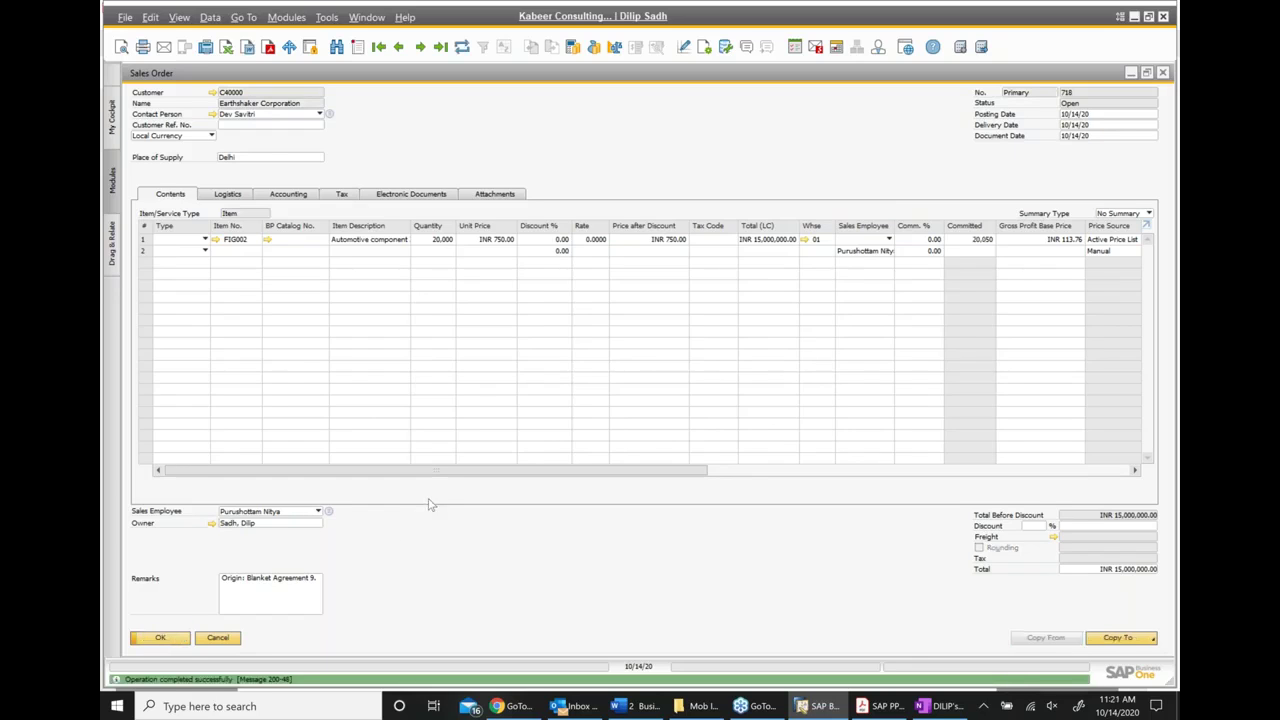
Change the quantity of item FIG002 to 10 in the sales order and update the order
click(440, 240)
text(10)
click(294, 610)
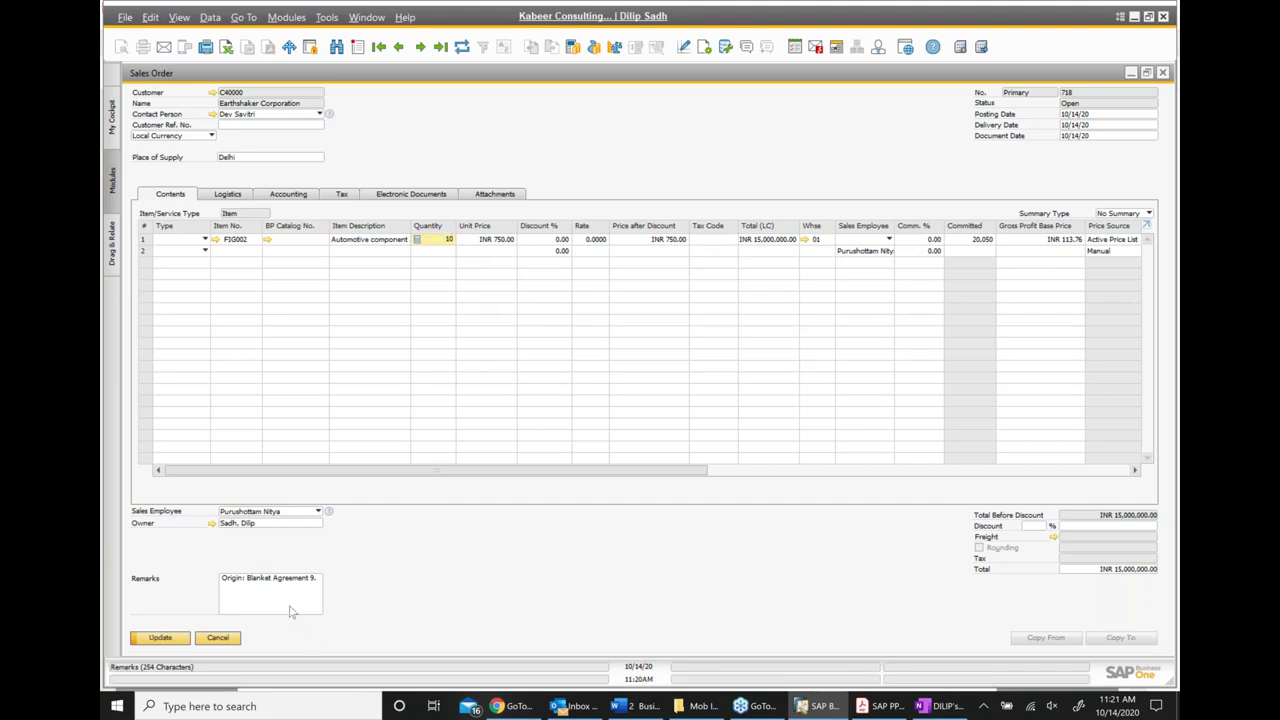
click(157, 638)
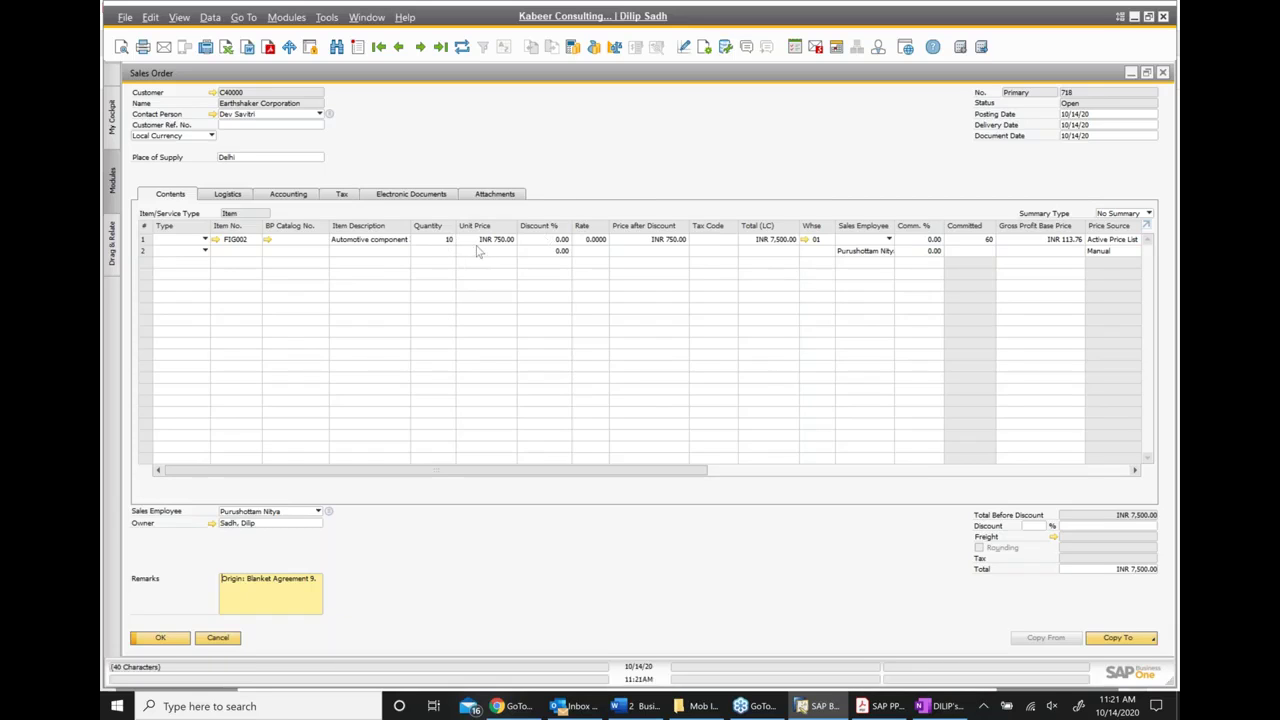
Examine the sales order's relationship map for linked documents and close it
right_click(598, 170)
click(655, 402)
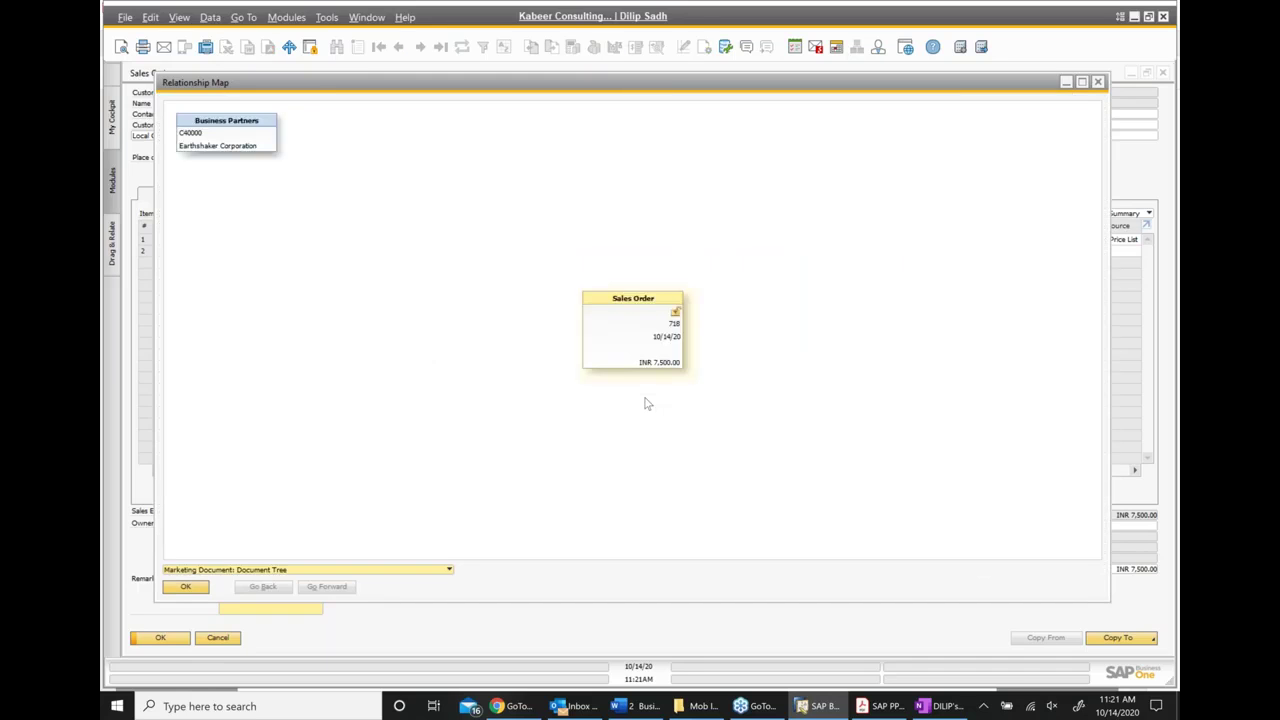
click(1097, 81)
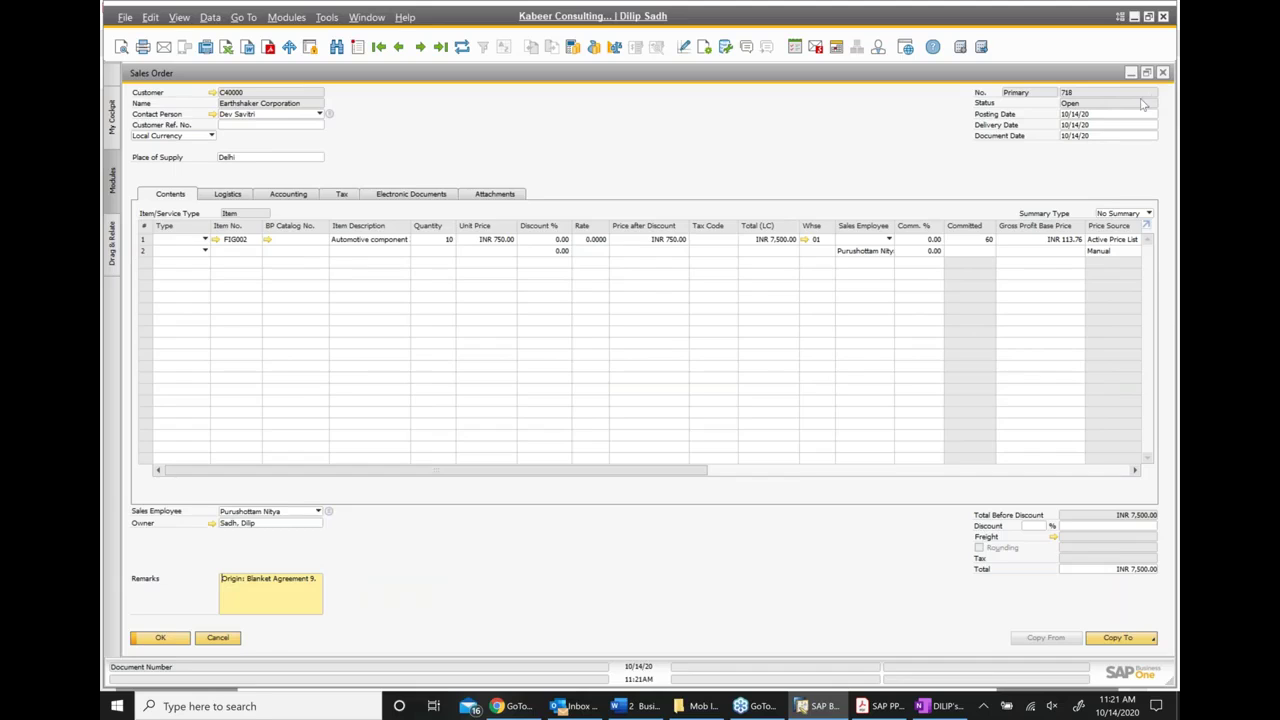
Close the sales order and blanket agreement windows, and reopen the latest blanket agreement to check its item details
click(1131, 73)
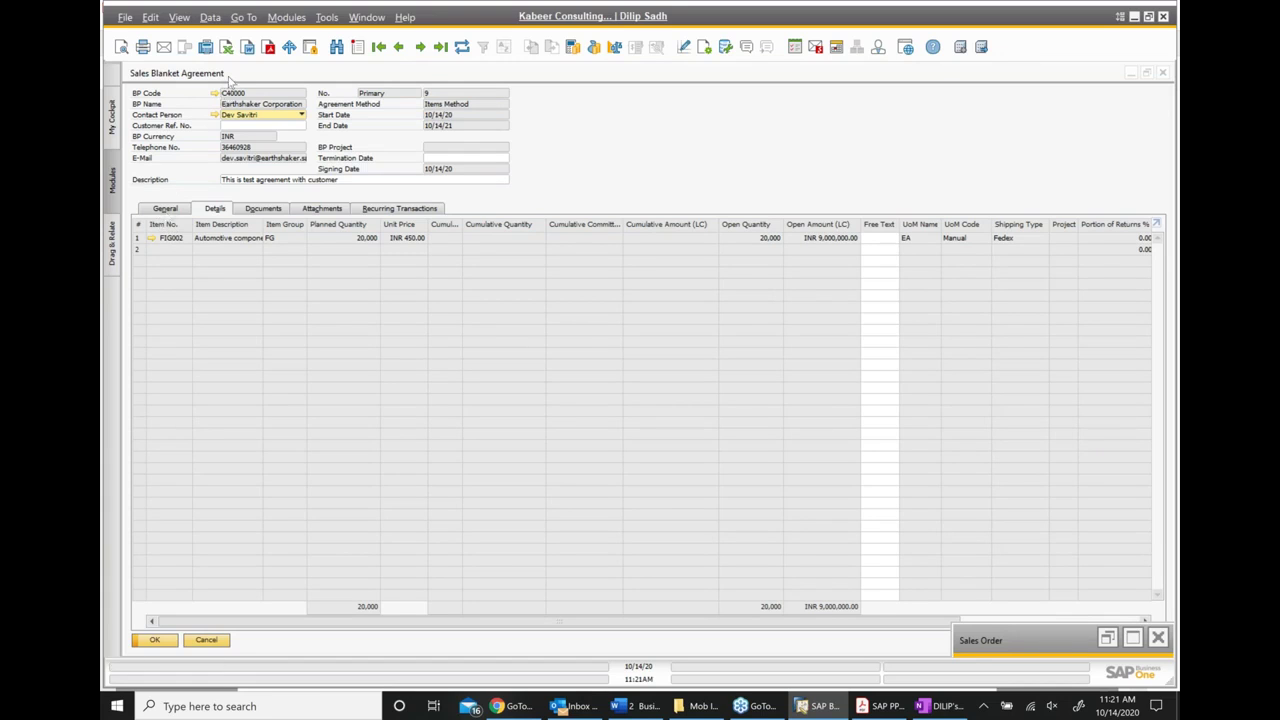
click(1162, 74)
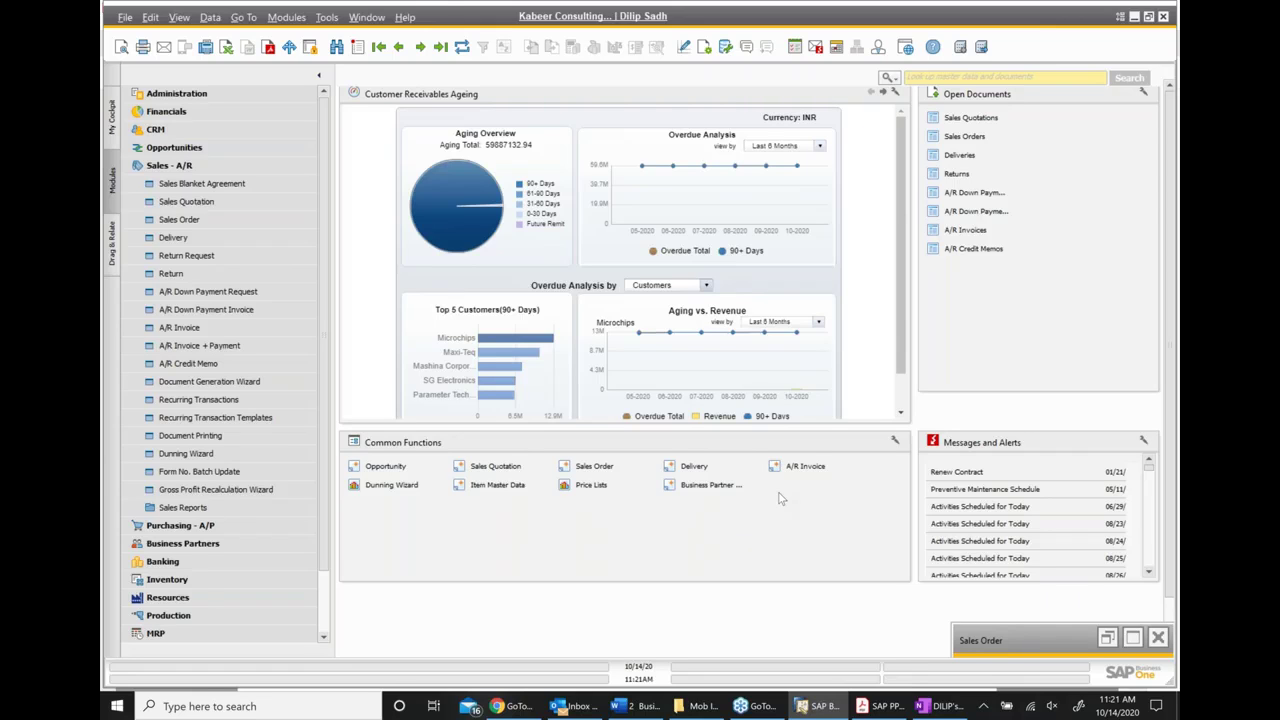
click(1158, 638)
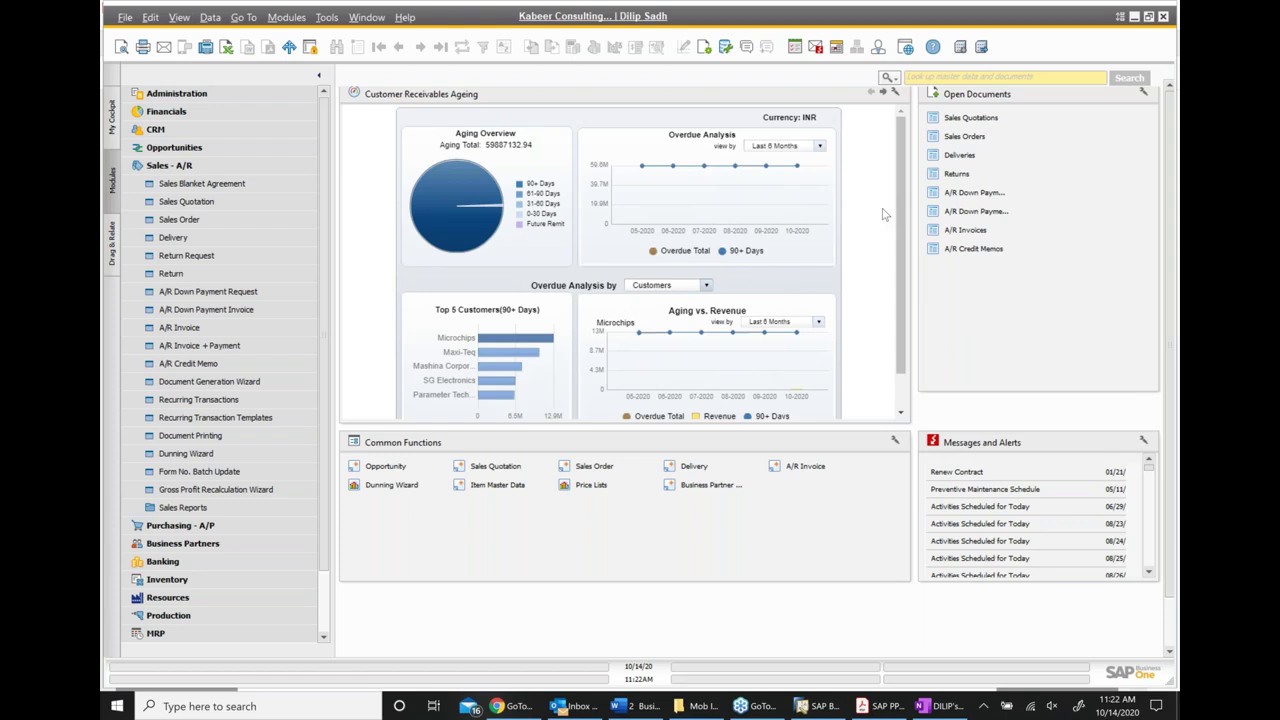
click(201, 183)
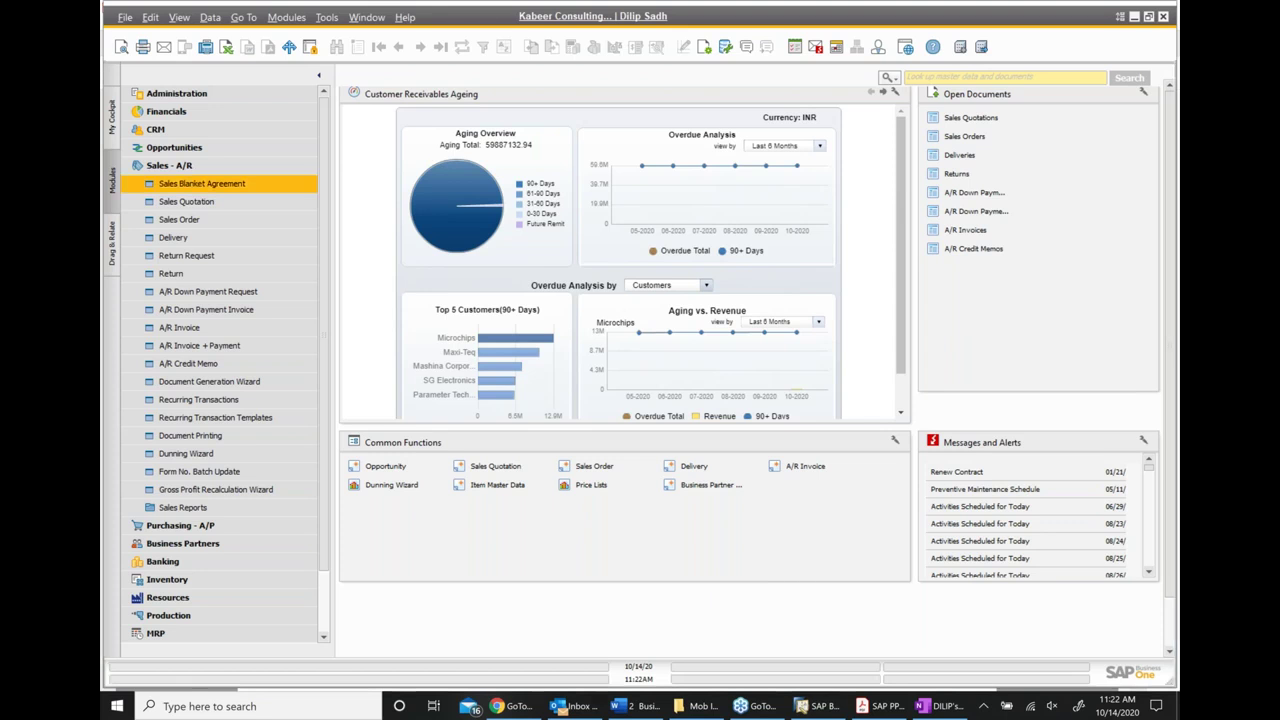
click(398, 48)
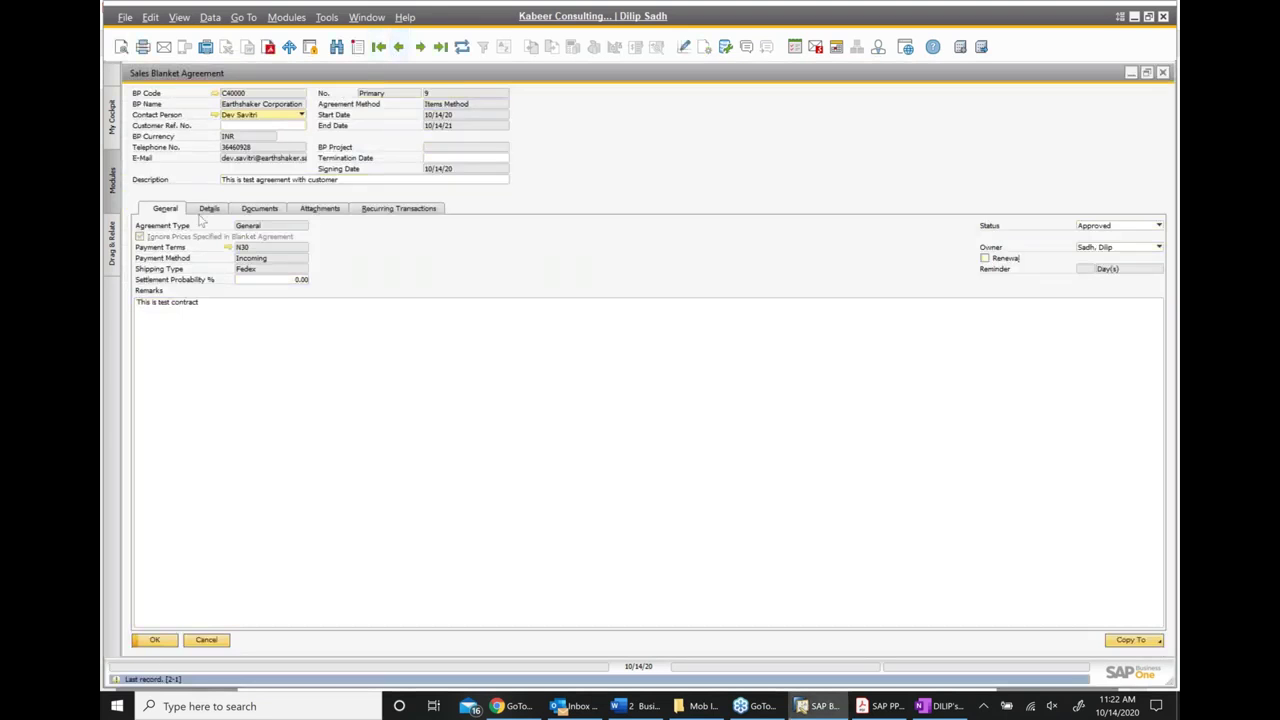
click(209, 209)
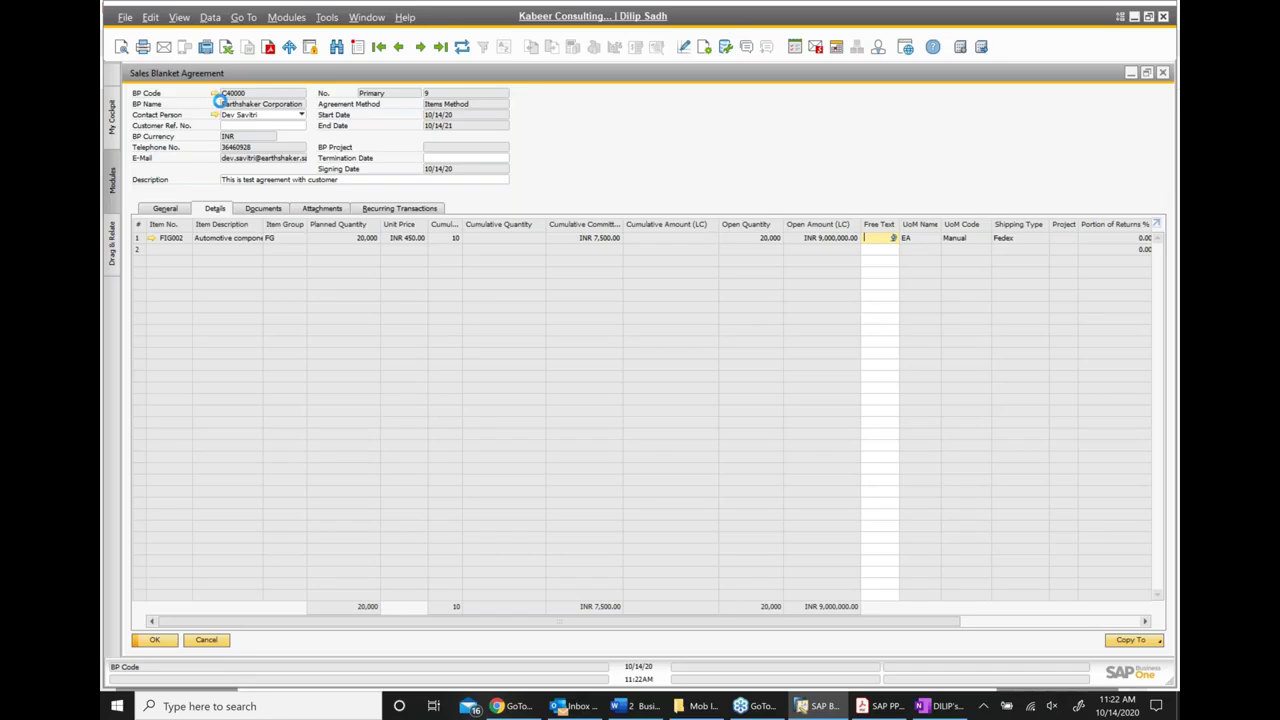
Check the payment terms in the agreement customer's master data, and close the master data and the agreement
click(214, 93)
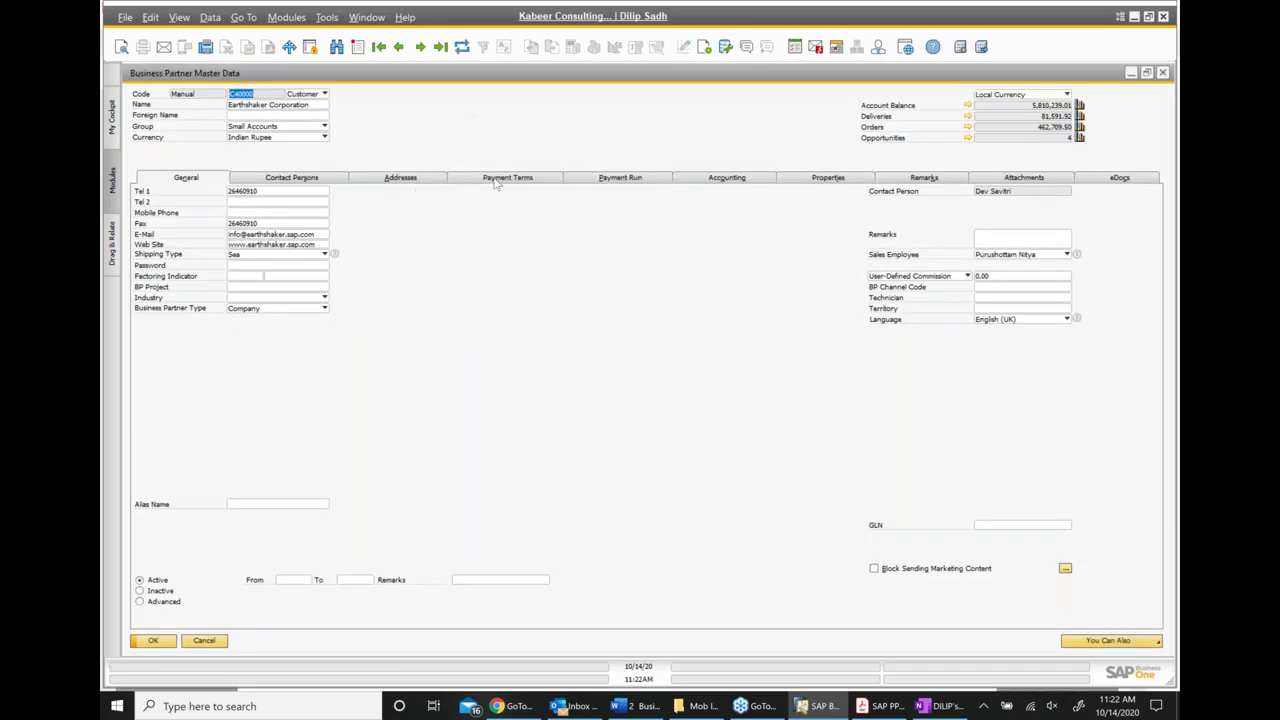
click(502, 184)
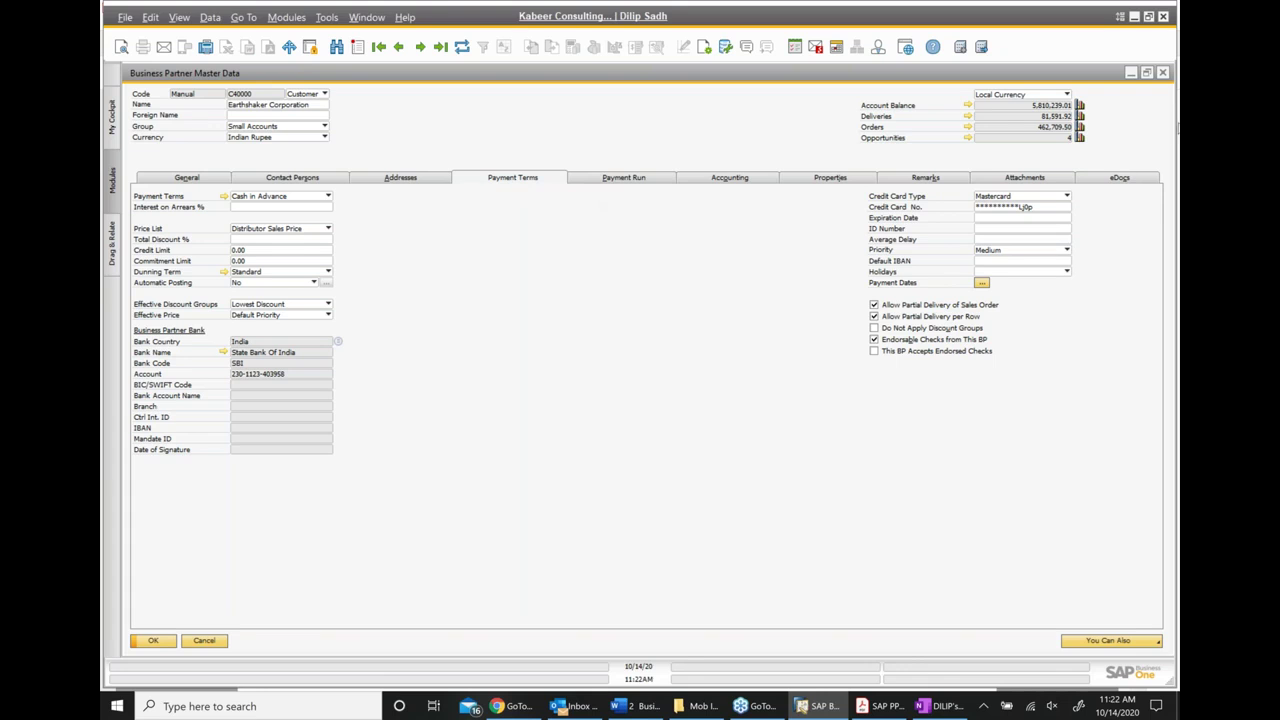
click(1163, 74)
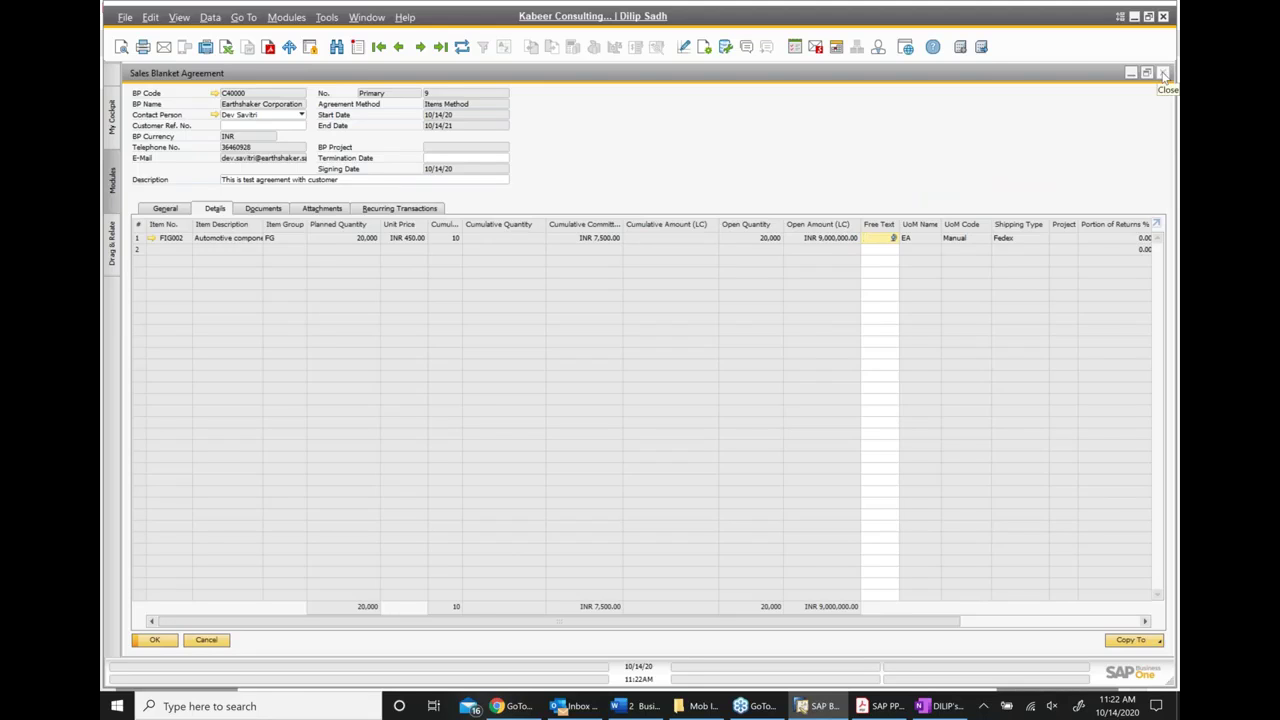
click(1163, 74)
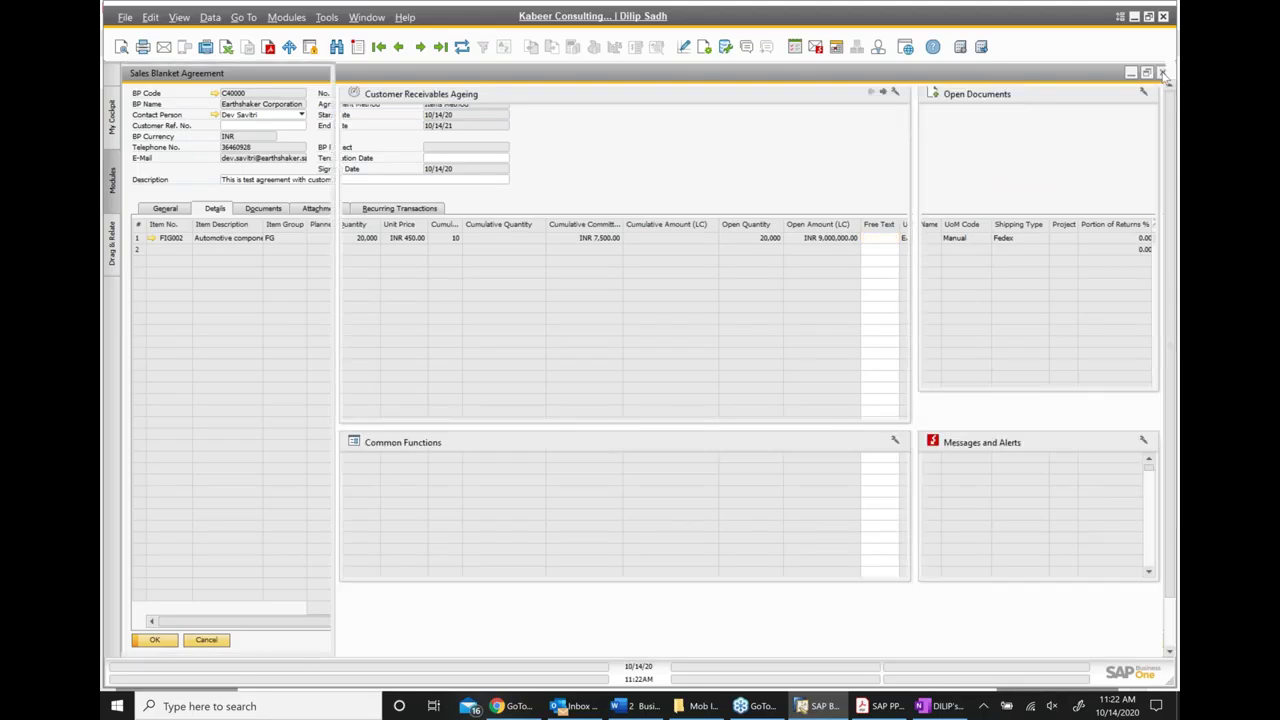
Switch to the OneNote class notes and add the bullet "Maintain balnket agreement" at the same level as "Maintain special price"
click(940, 704)
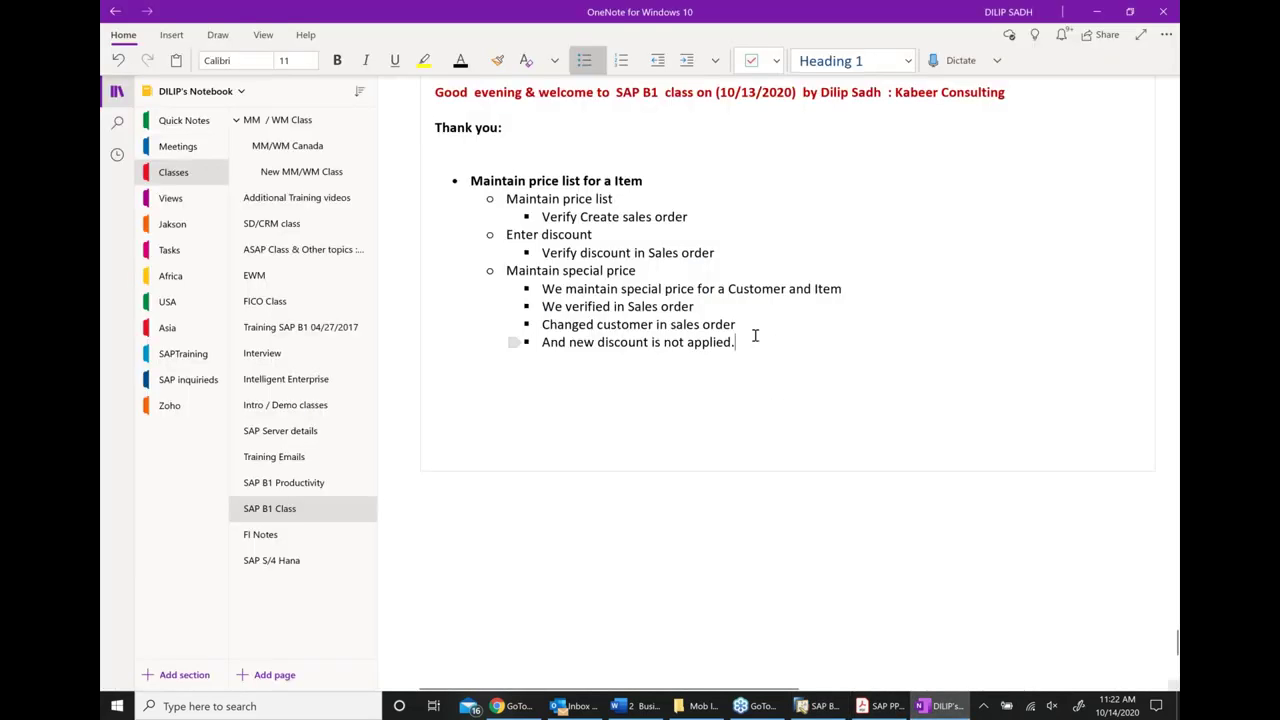
key(Return)
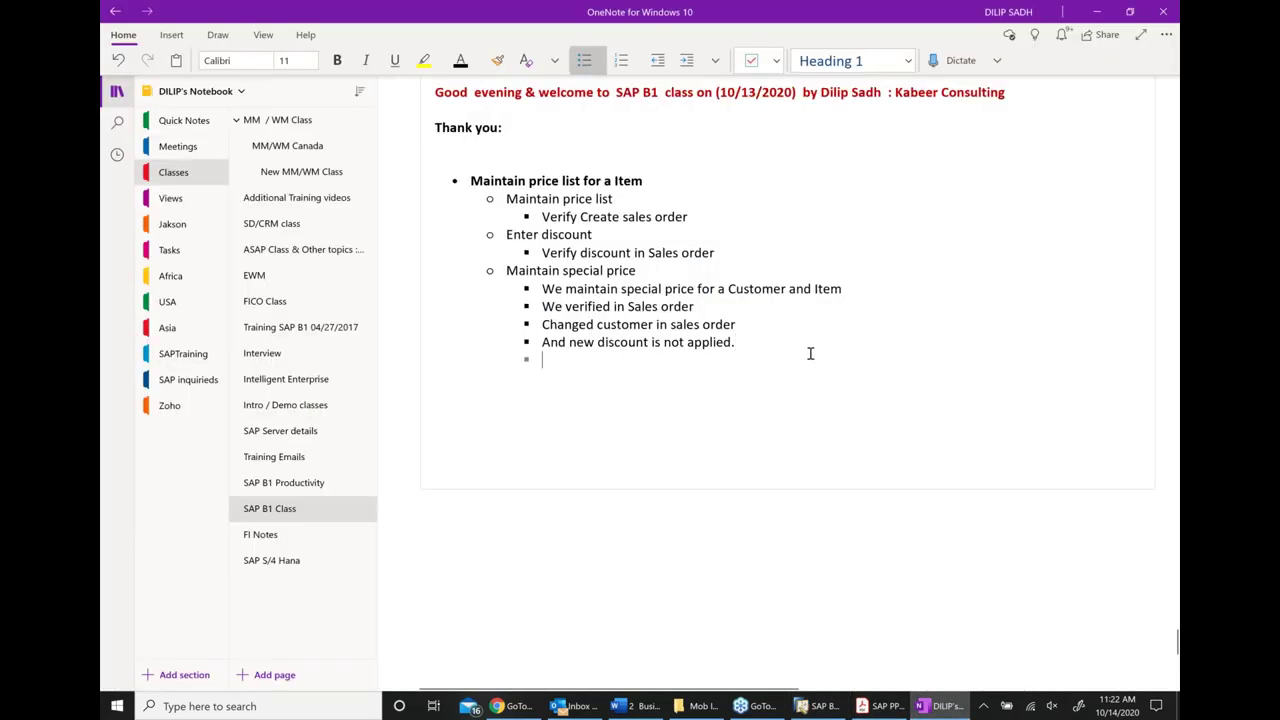
key(shift+Tab)
text(Maintain balnket agreement)
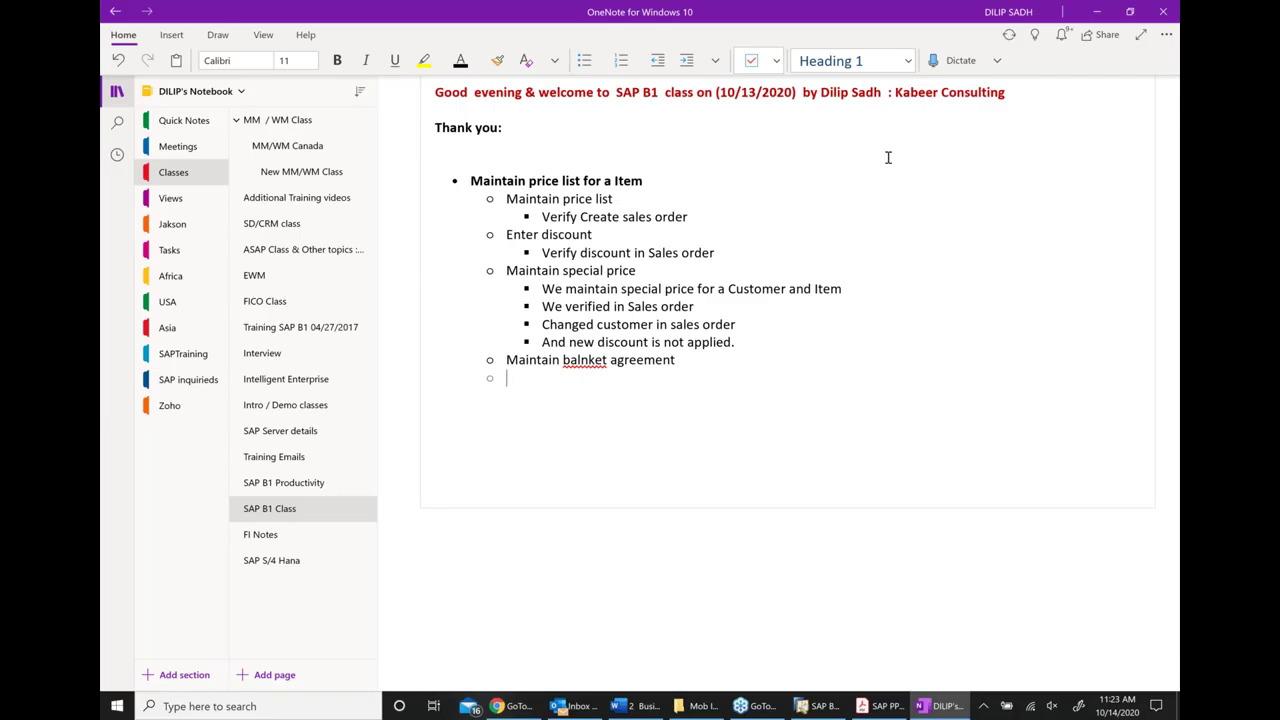
Add the sub-bullet "Determine price and create sales order with agreement" one level below the blanket agreement bullet
click(686, 62)
text(d)
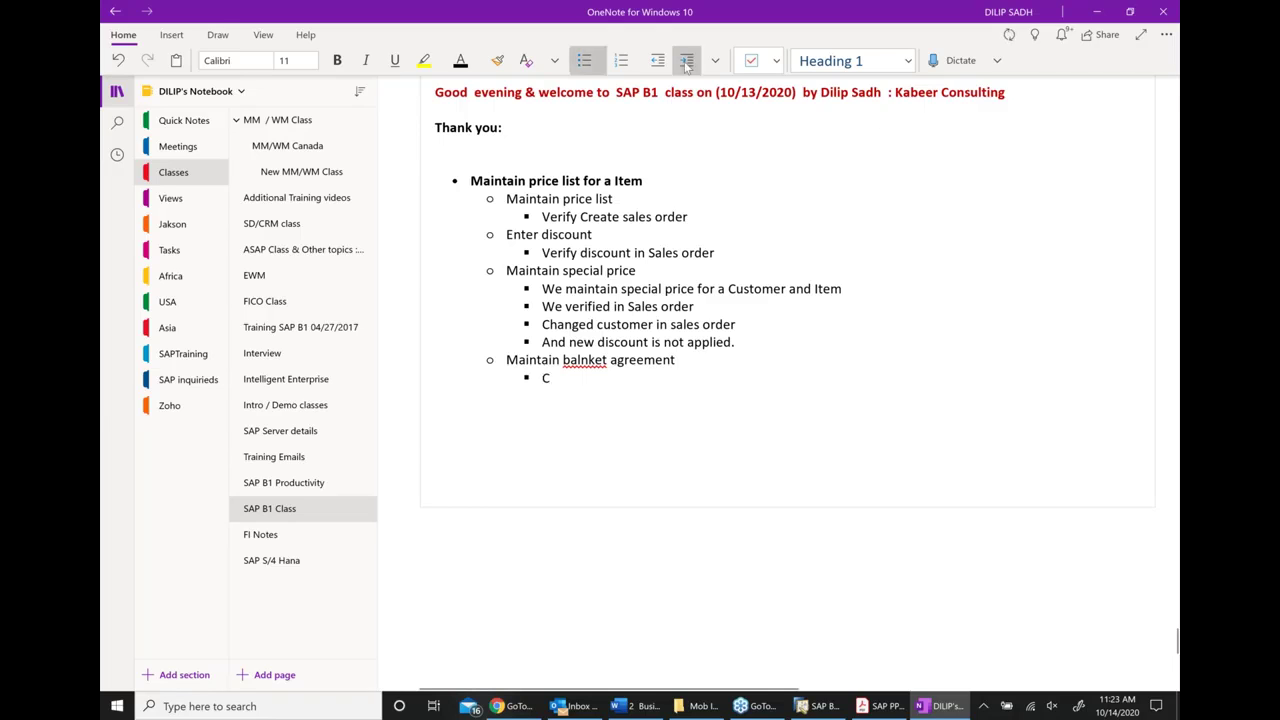
text(ete)
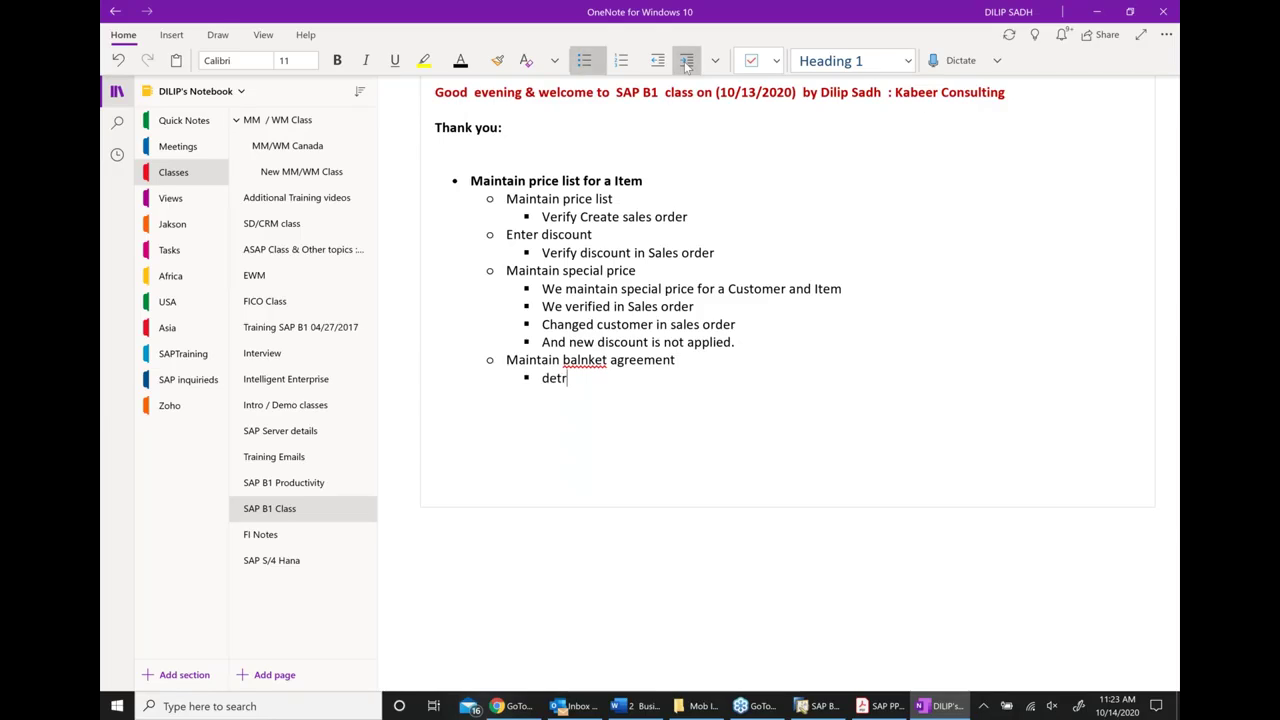
text(rmine price an)
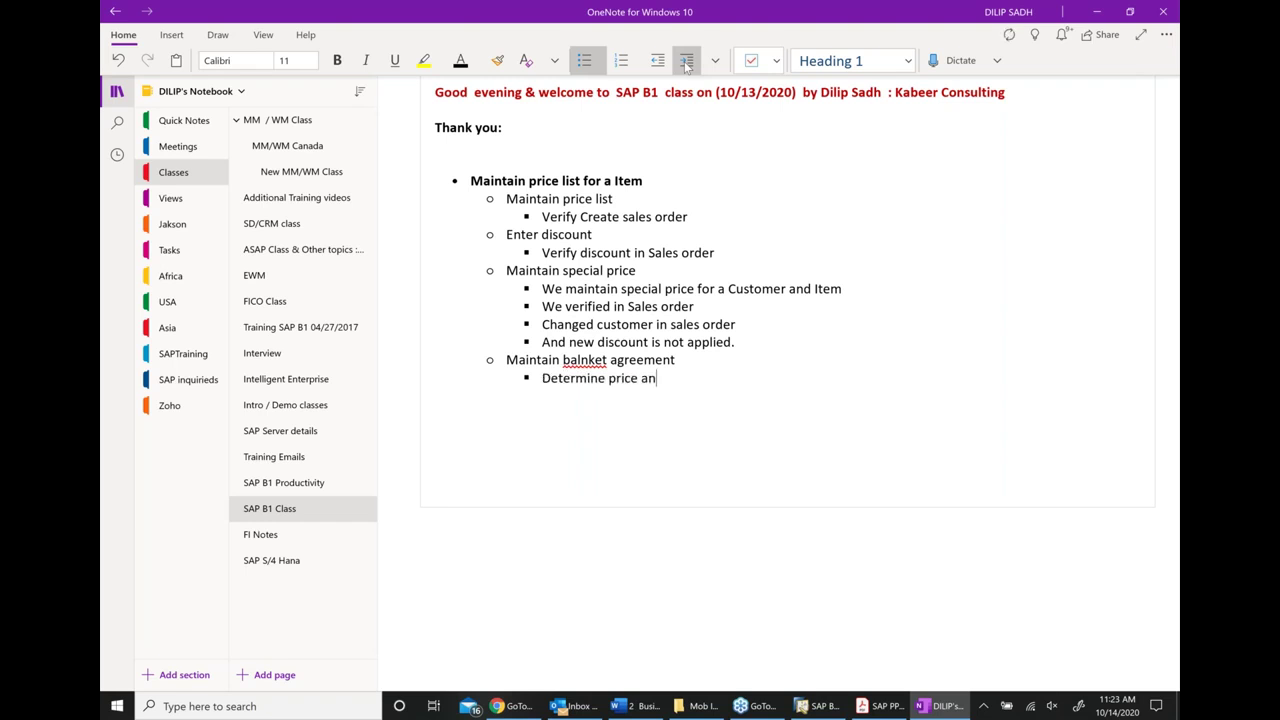
text(d create)
text( sales order)
text( wit)
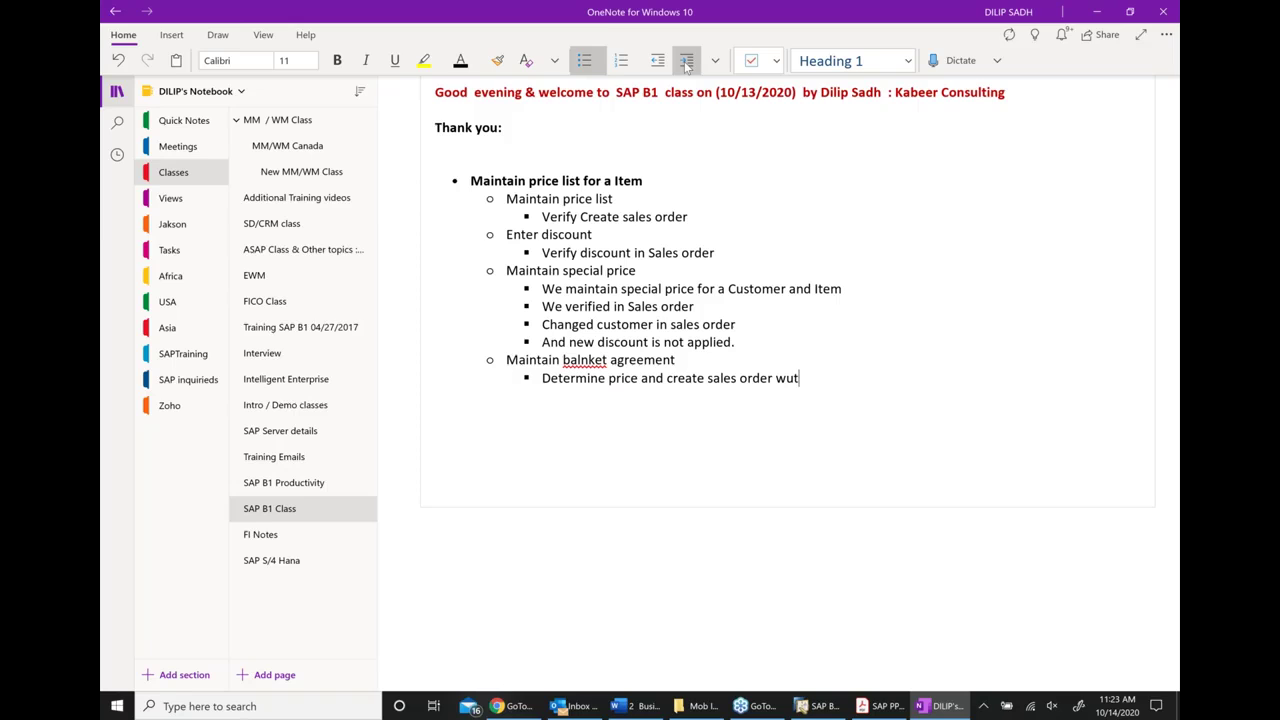
text(h agreement)
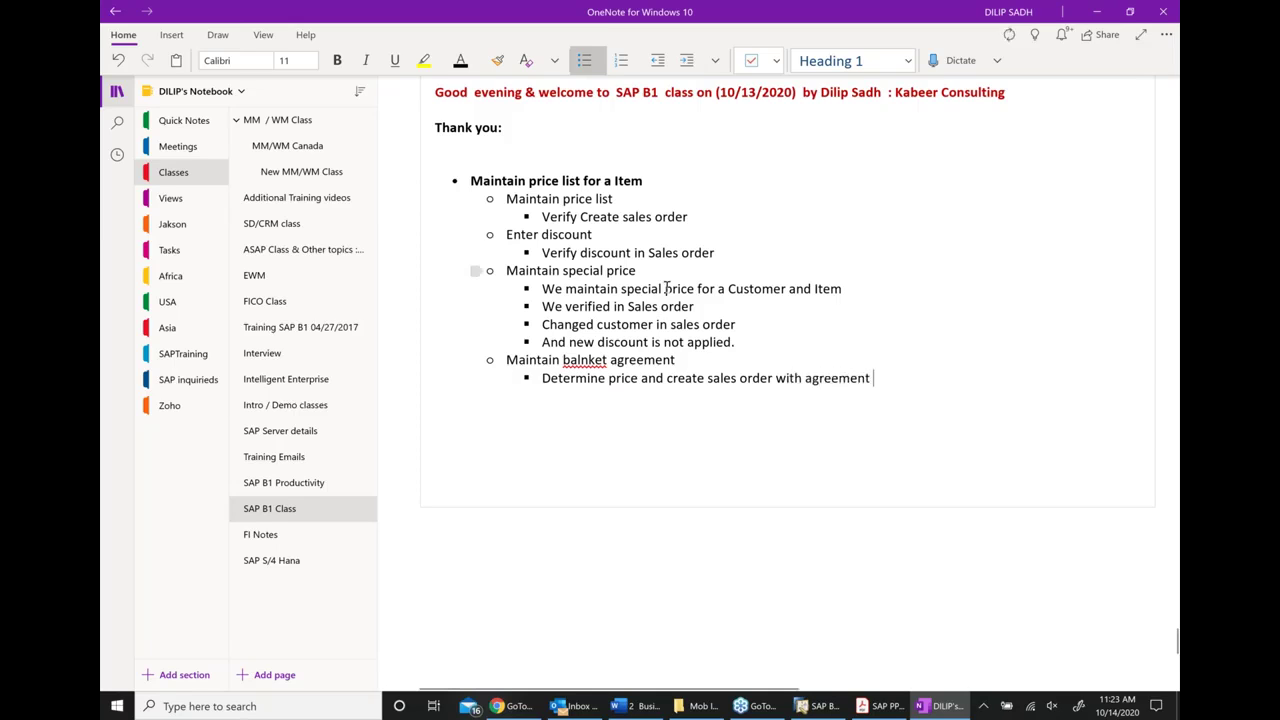
Correct the misspelled word "balnket" to "blanket" in the agreement bullet
right_click(583, 357)
mouse_move(686, 363)
click(835, 363)
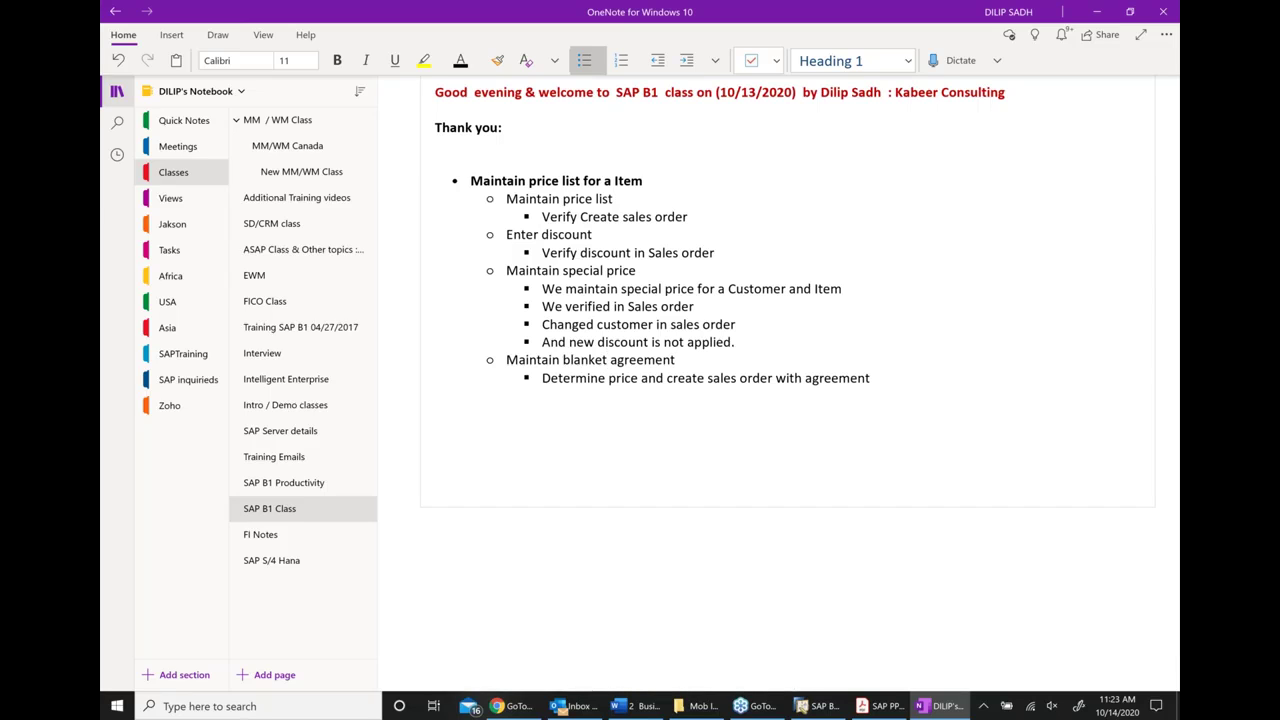
Switch to the SAP PPT Template PDF in Acrobat Reader and advance to the Pricing in Business One slide
click(893, 705)
click(404, 72)
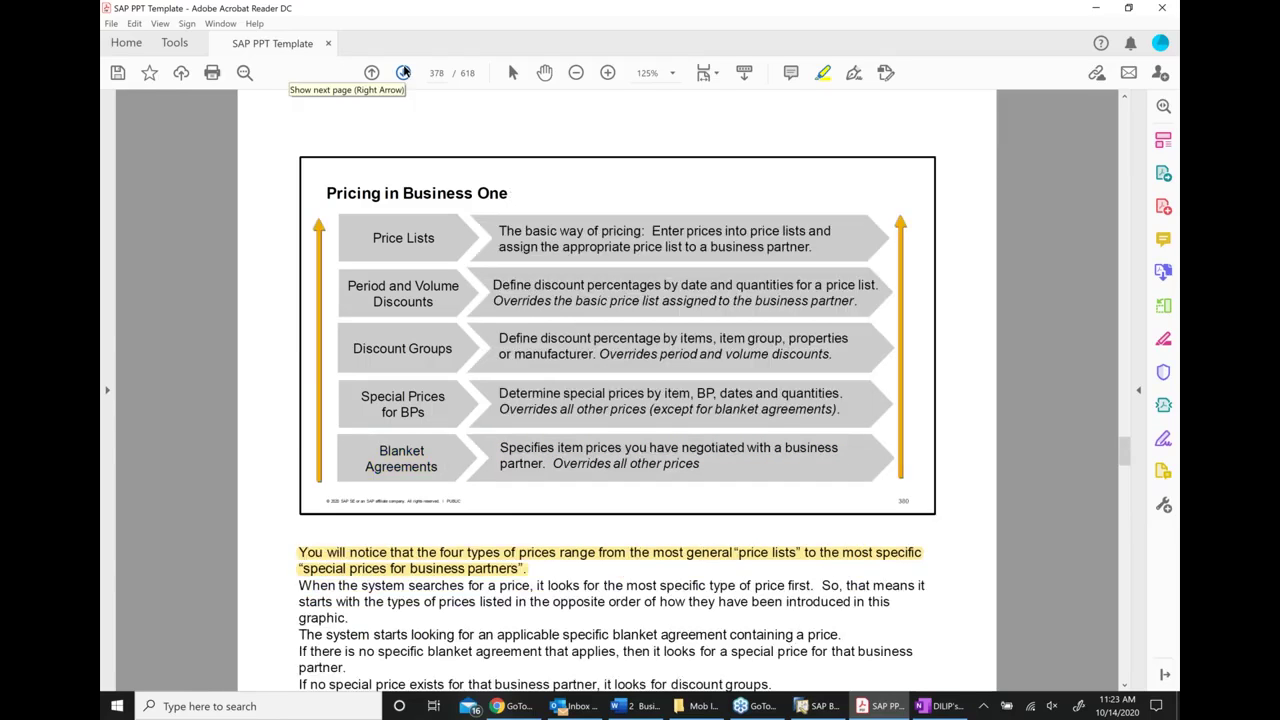
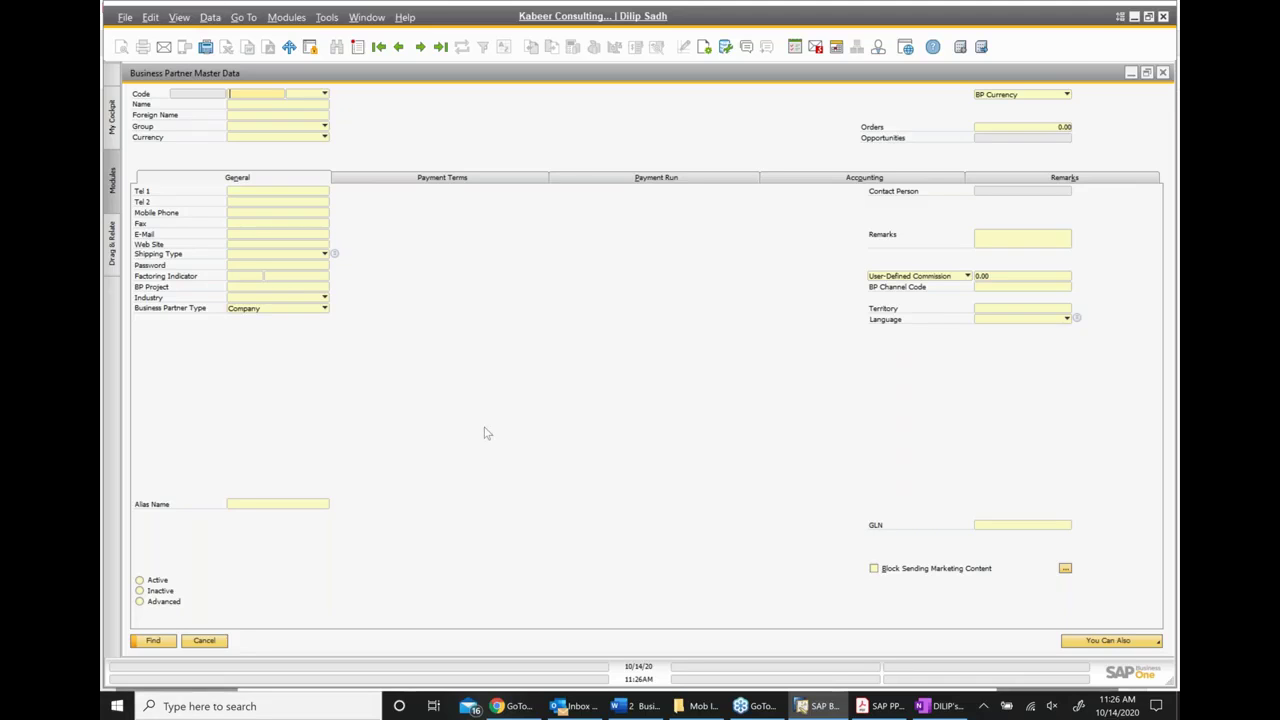
Look up Earthshaker Corporation among all business partners, check the price list in its payment terms, and close the master data
text(*)
key(Return)
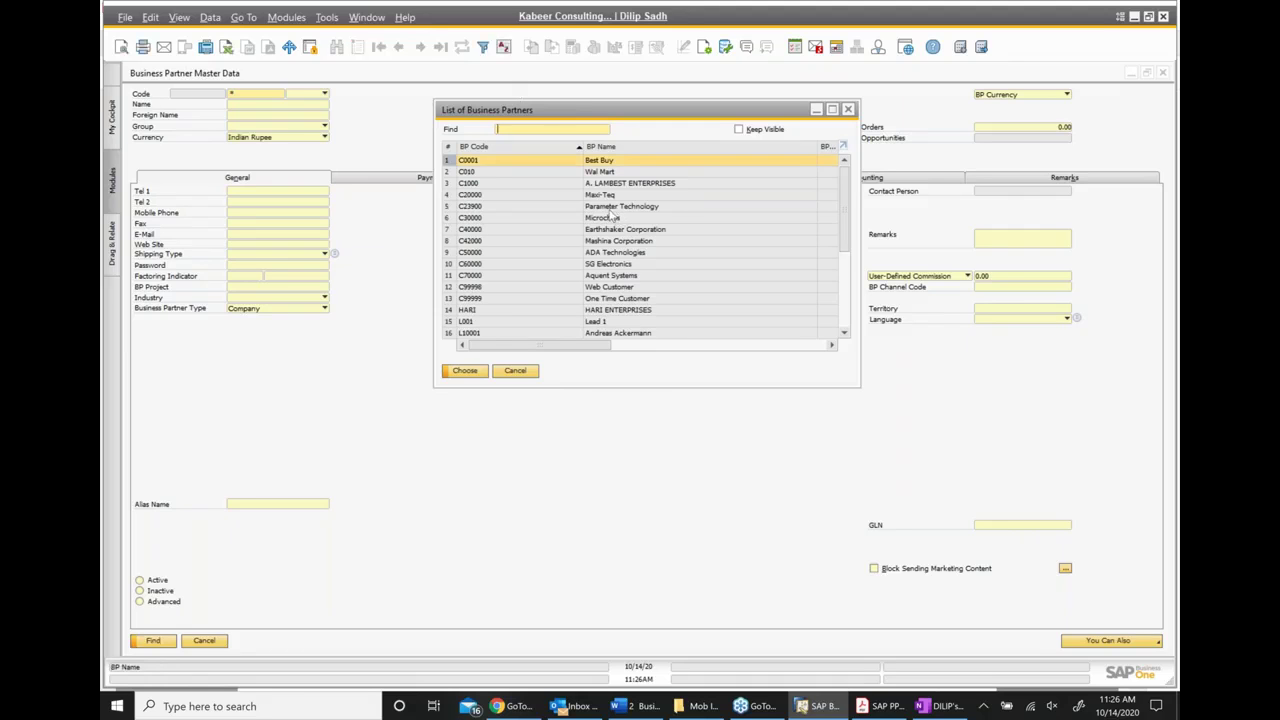
double_click(604, 231)
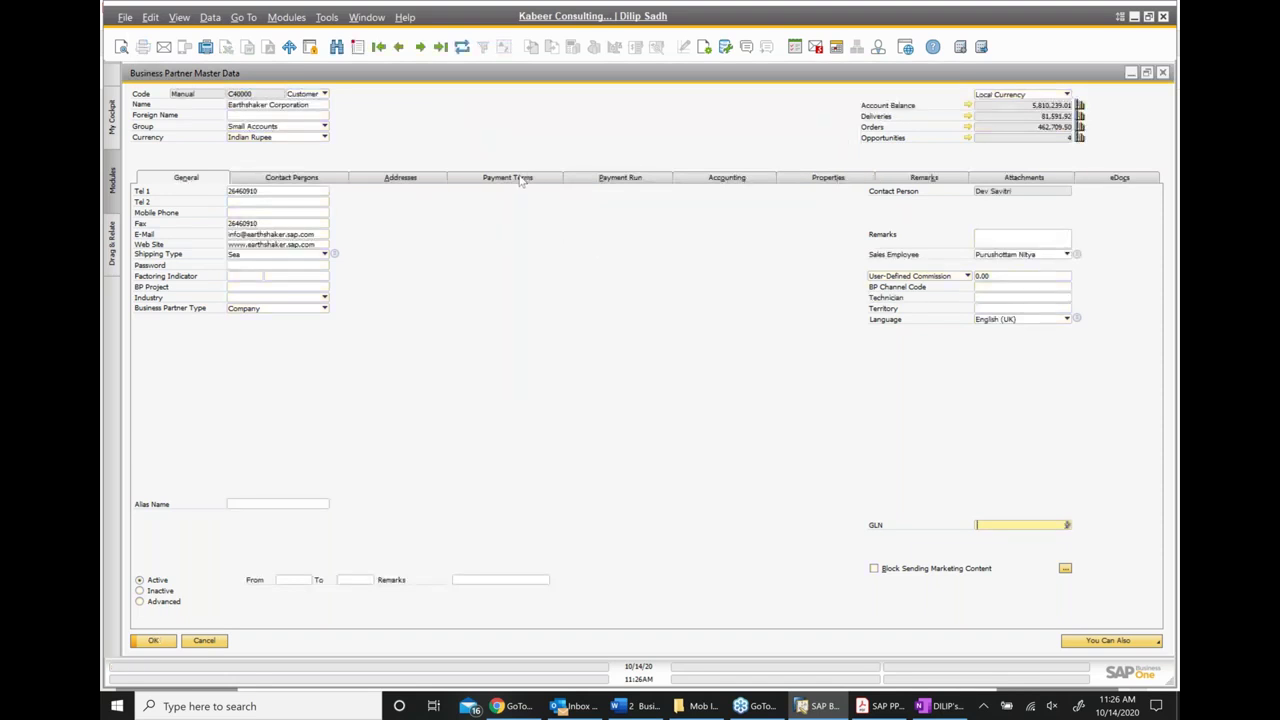
click(518, 180)
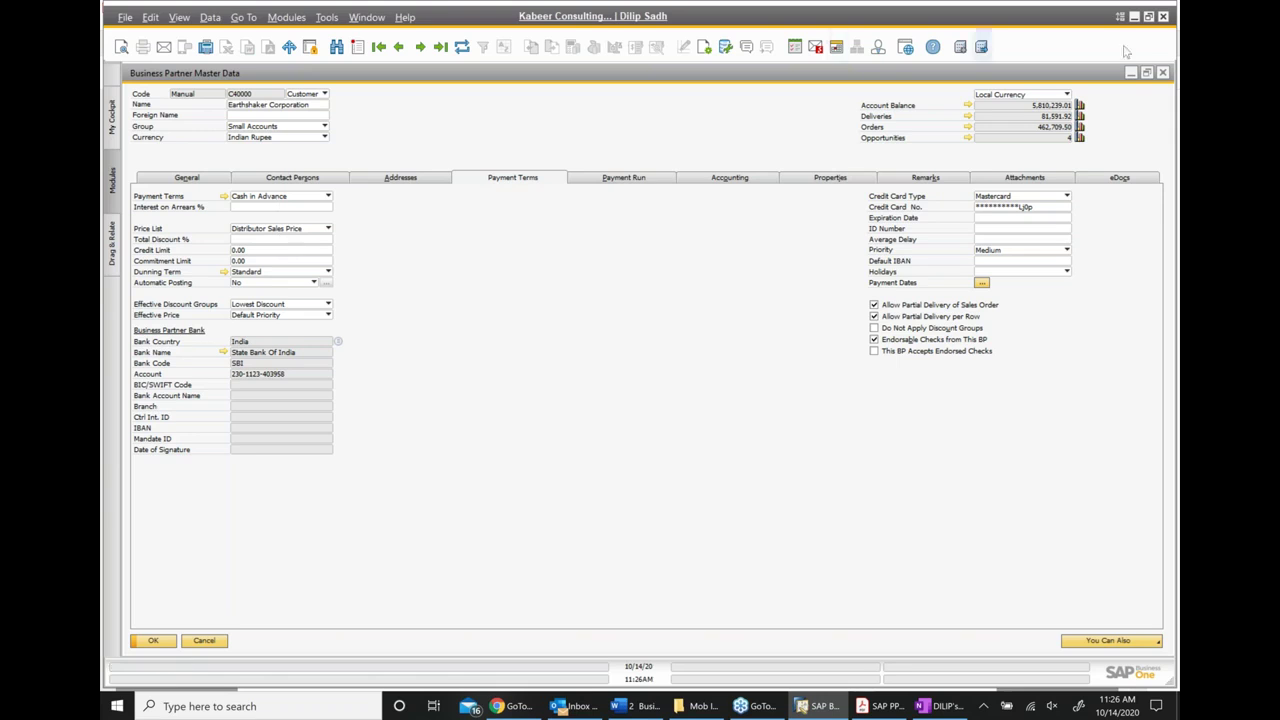
click(1162, 73)
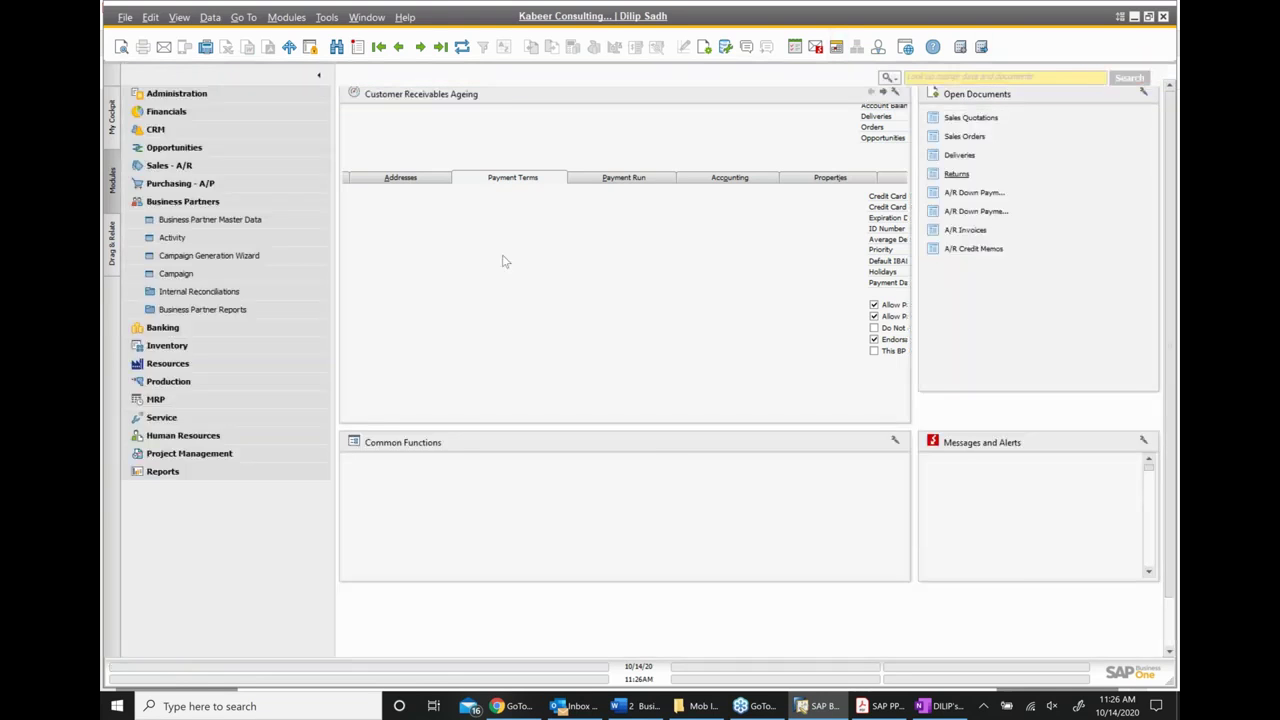
Reopen the business partner master data and find Microchips to check the price list in its payment terms
click(232, 224)
text(*)
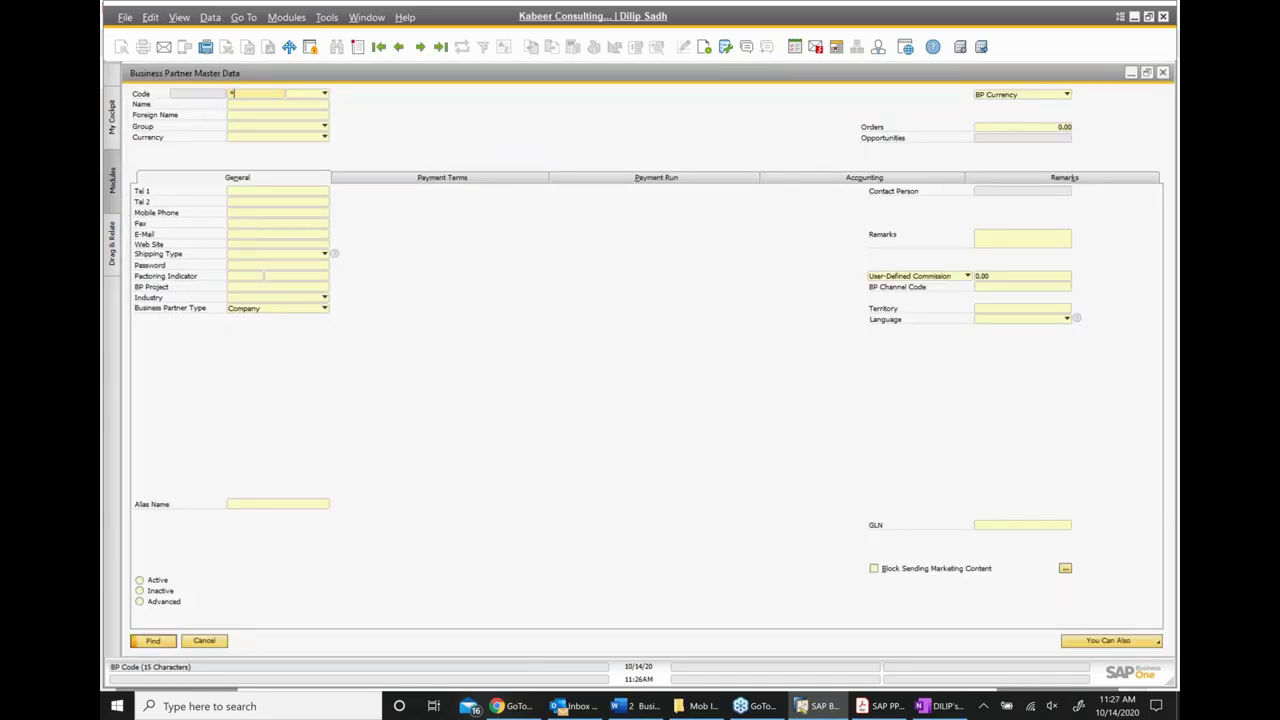
click(153, 640)
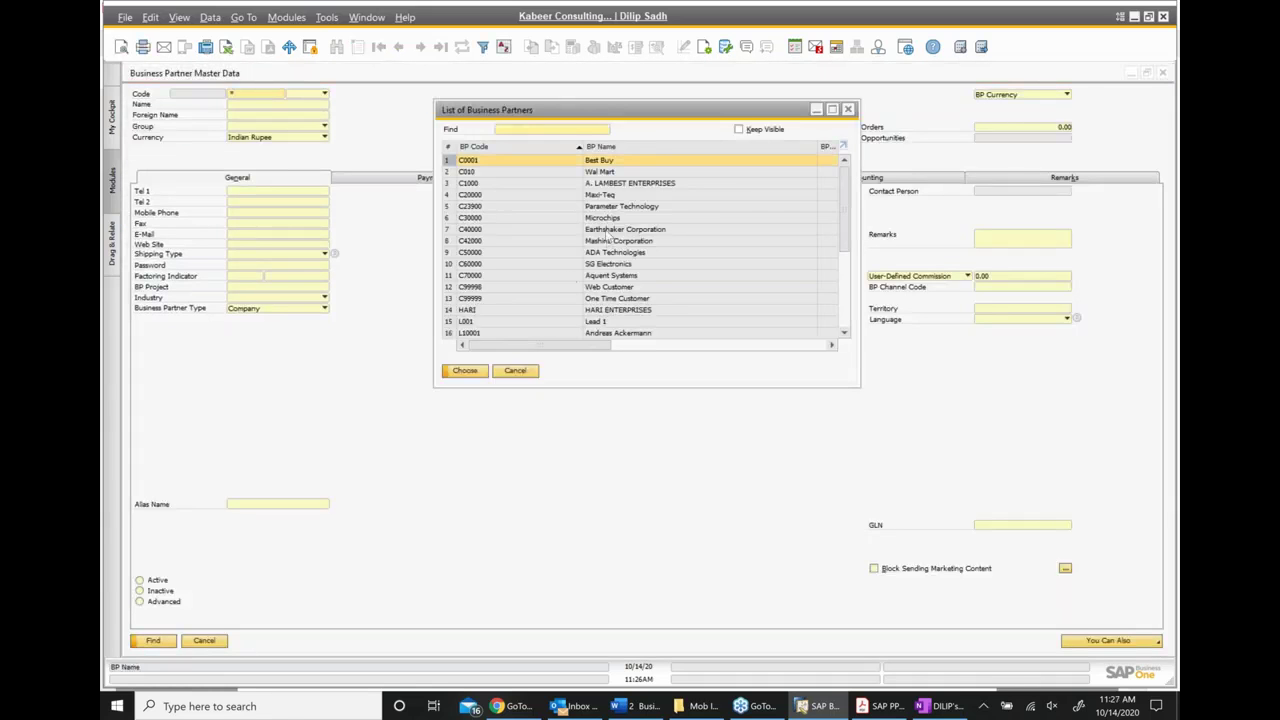
click(605, 218)
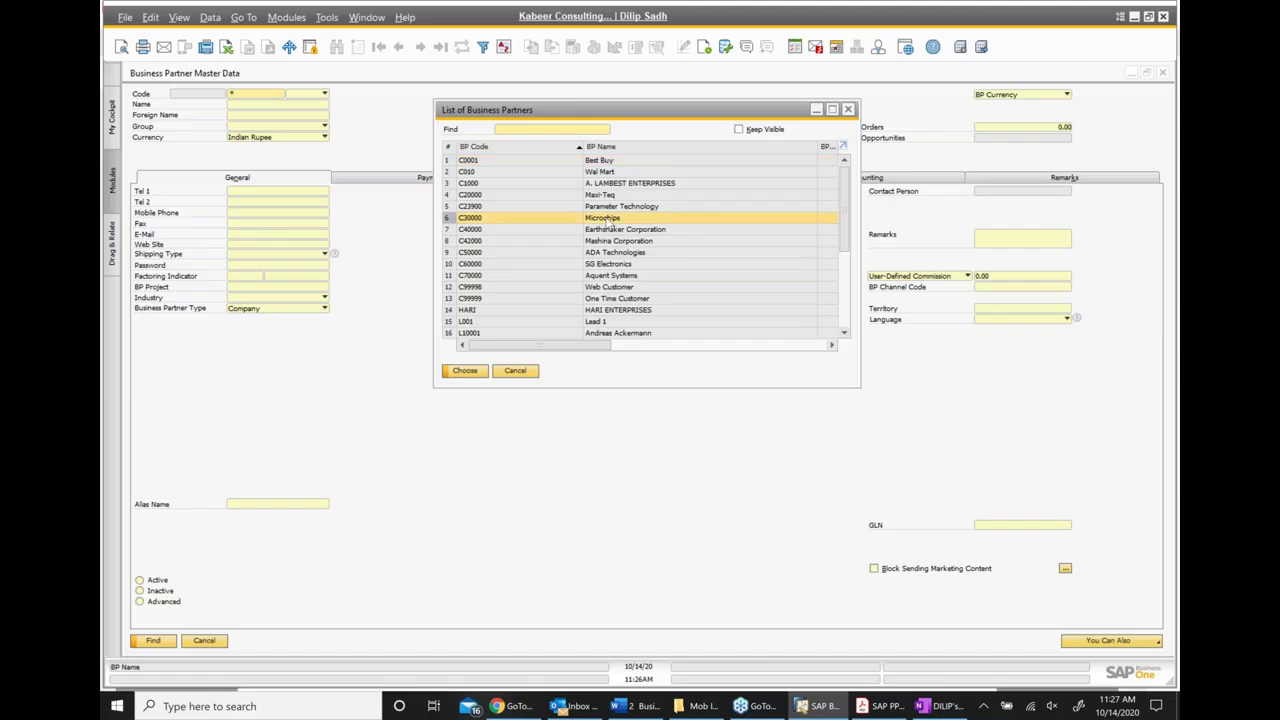
double_click(605, 218)
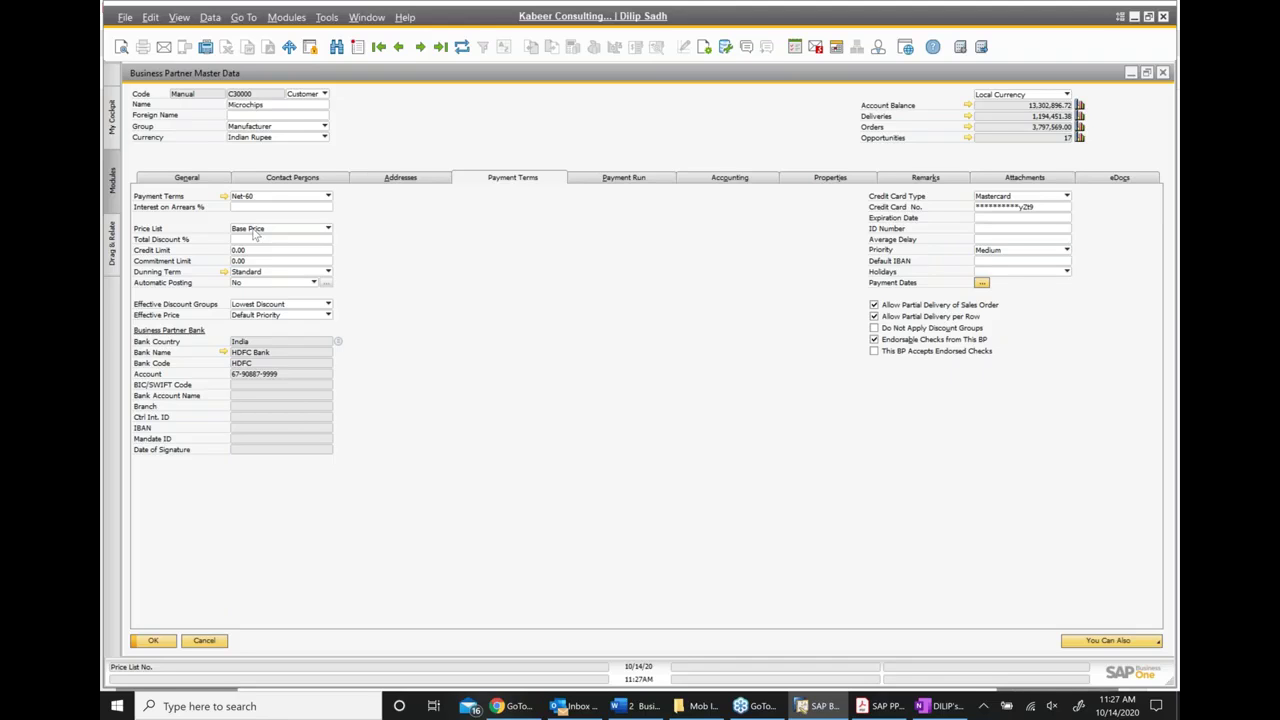
In the Acrobat Reader slides, highlight "used in both sales and purchasing" on the Price Lists slide and advance to Item Prices
click(890, 707)
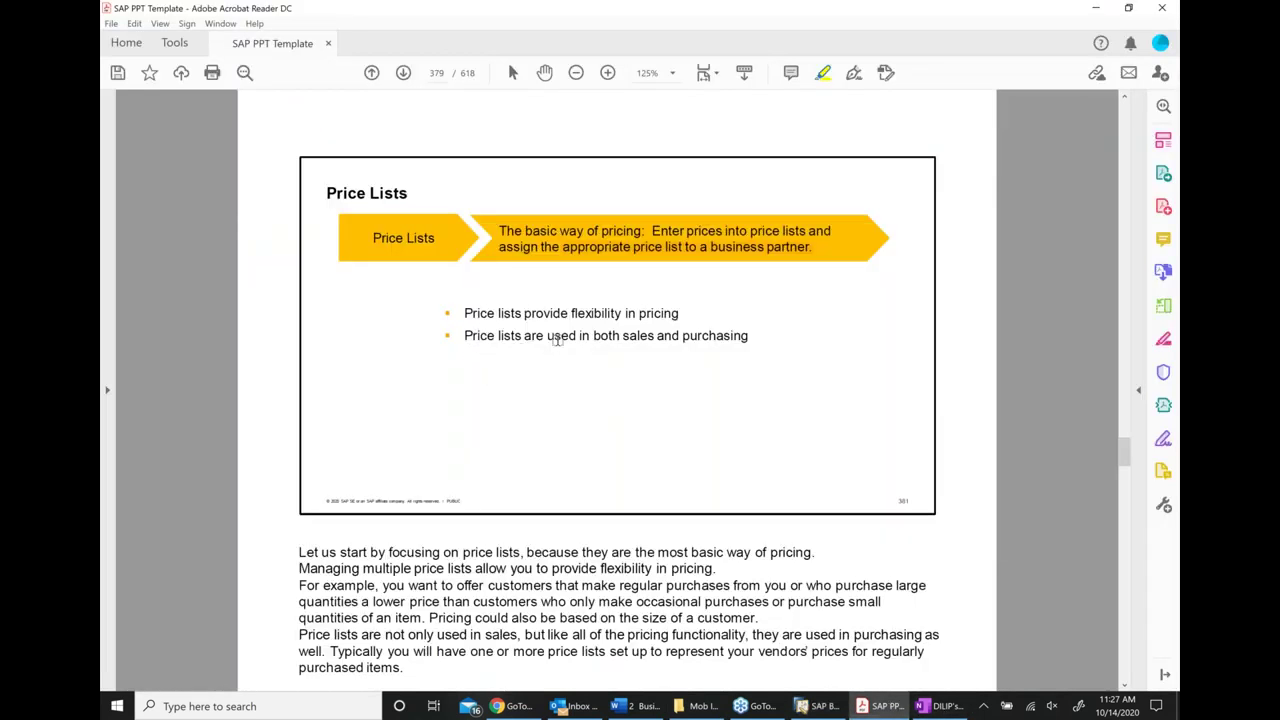
drag(575, 340, 748, 340)
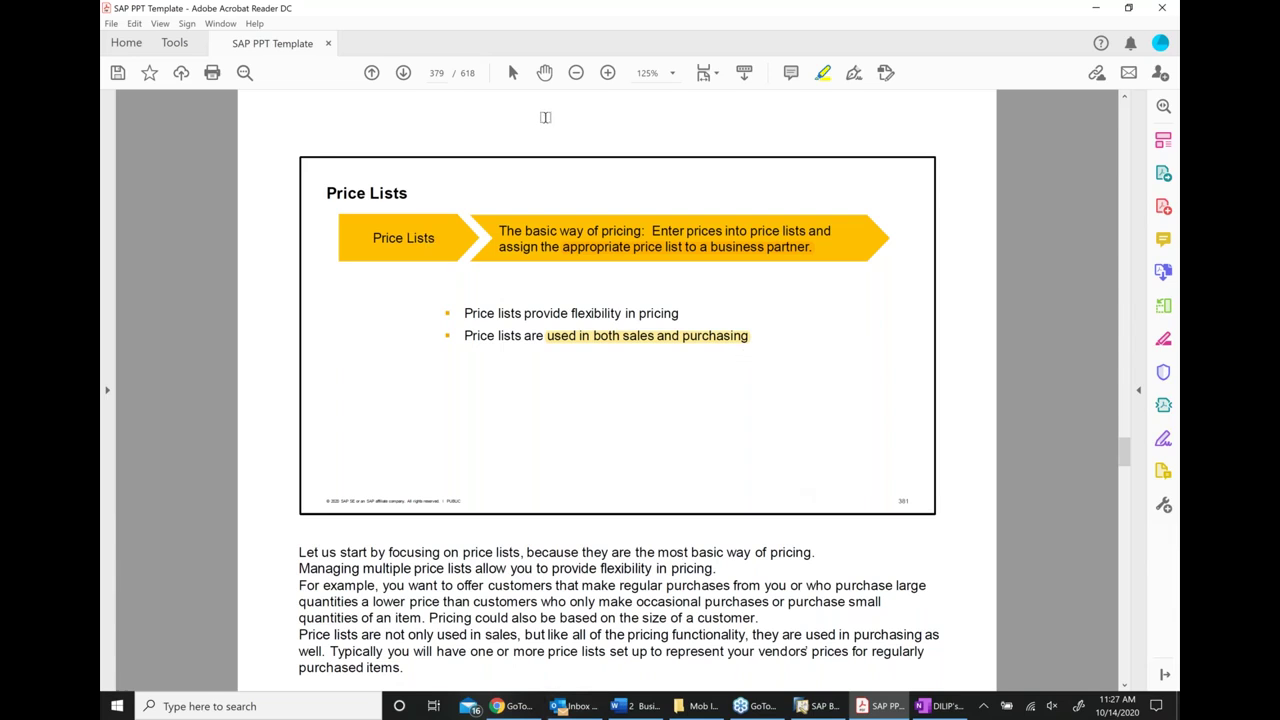
click(403, 73)
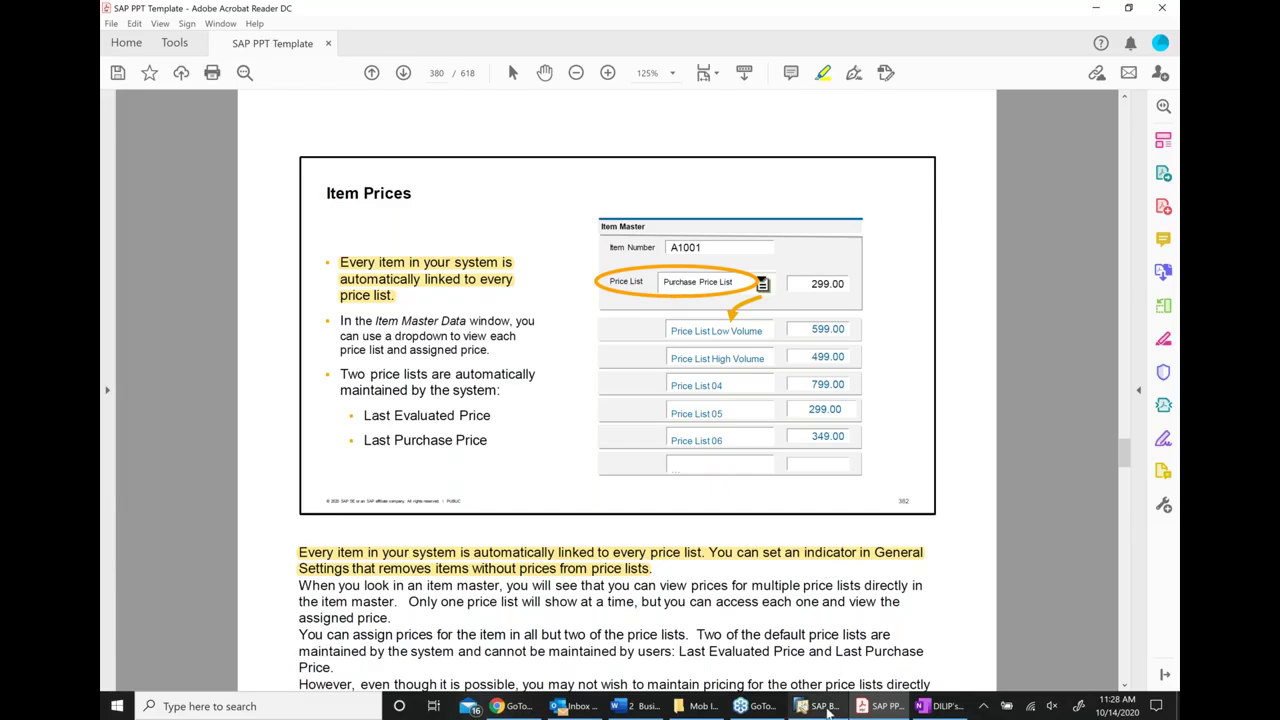
Return to SAP Business One, close the business partner master data, and open the item master data for FIG002
click(822, 706)
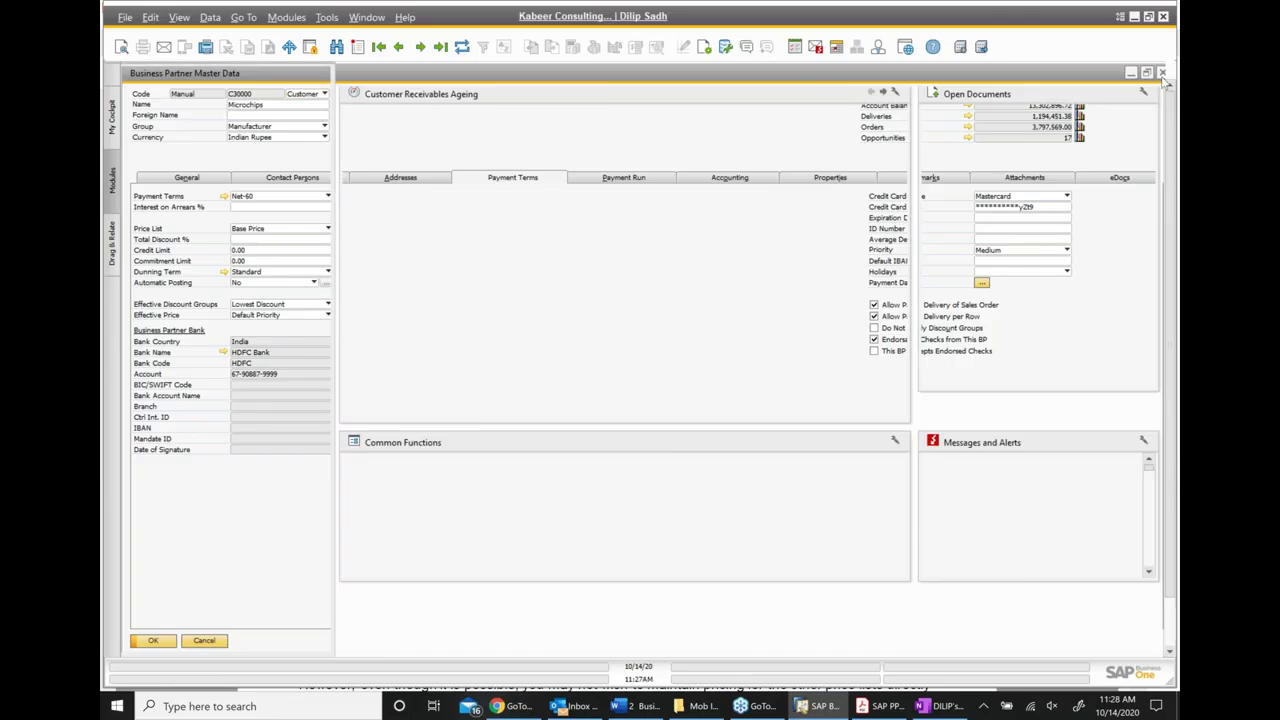
click(1161, 73)
click(165, 204)
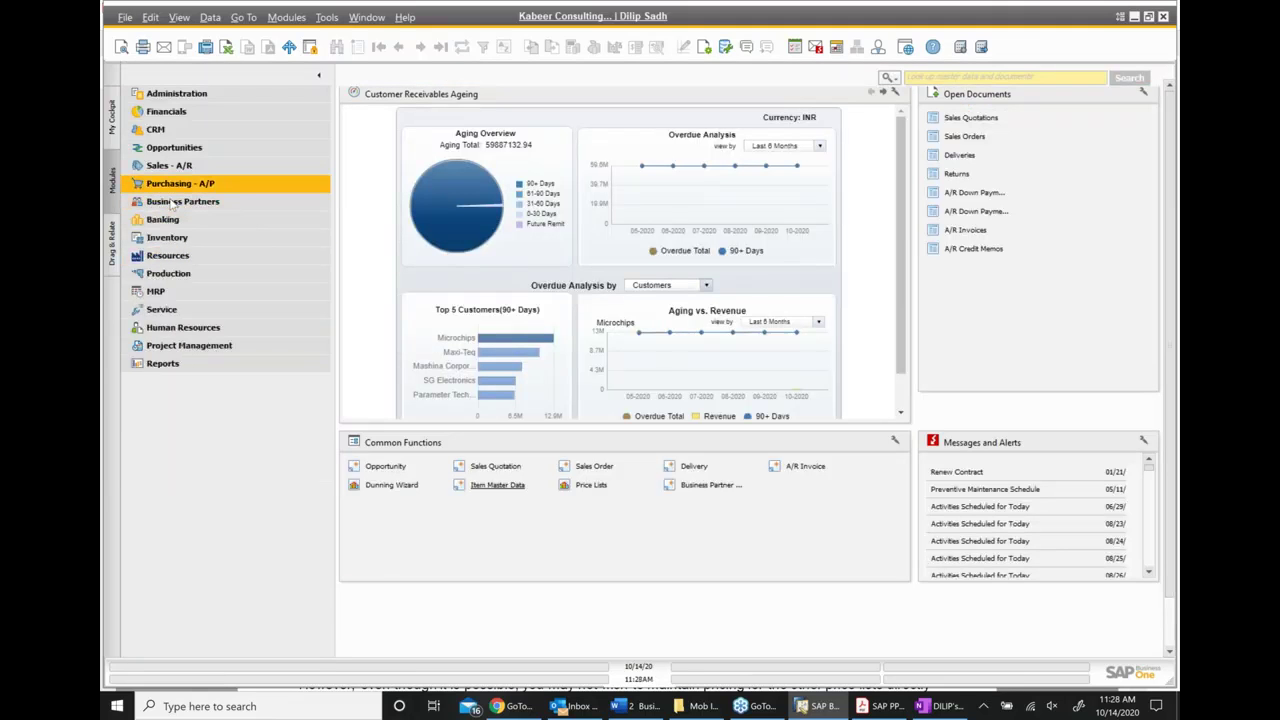
click(168, 238)
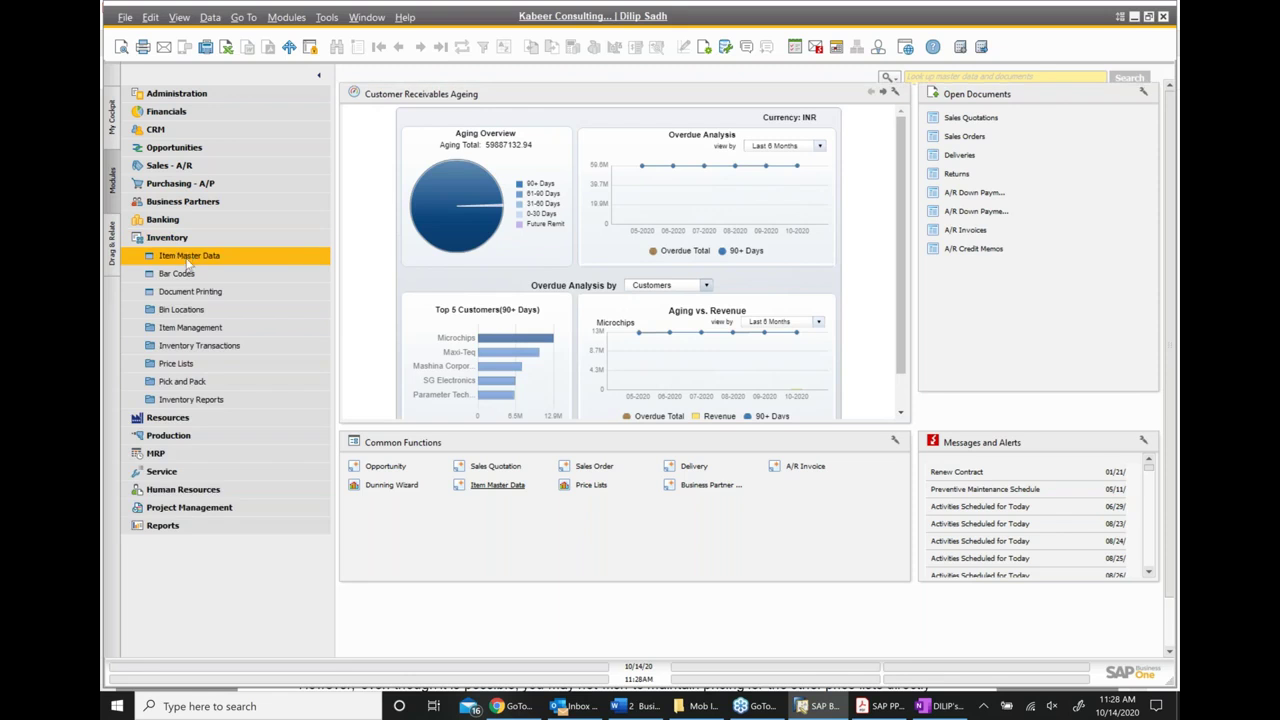
click(188, 257)
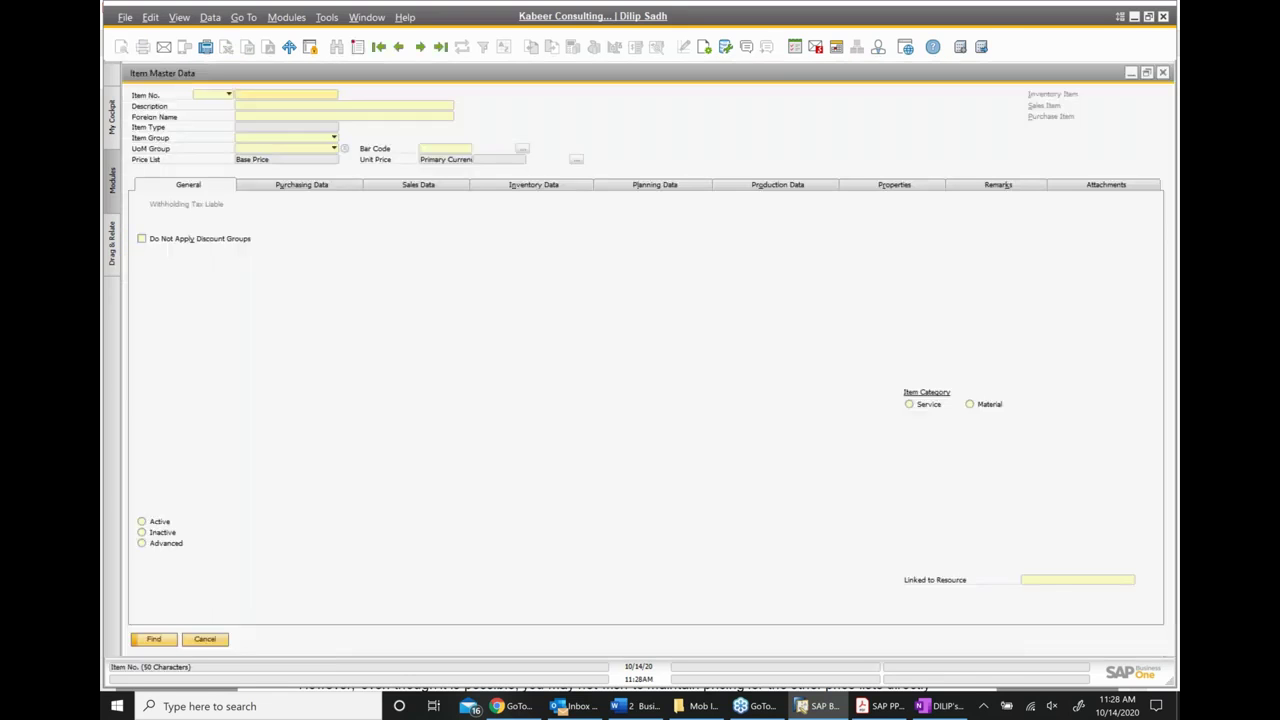
text(fg002)
key(Return)
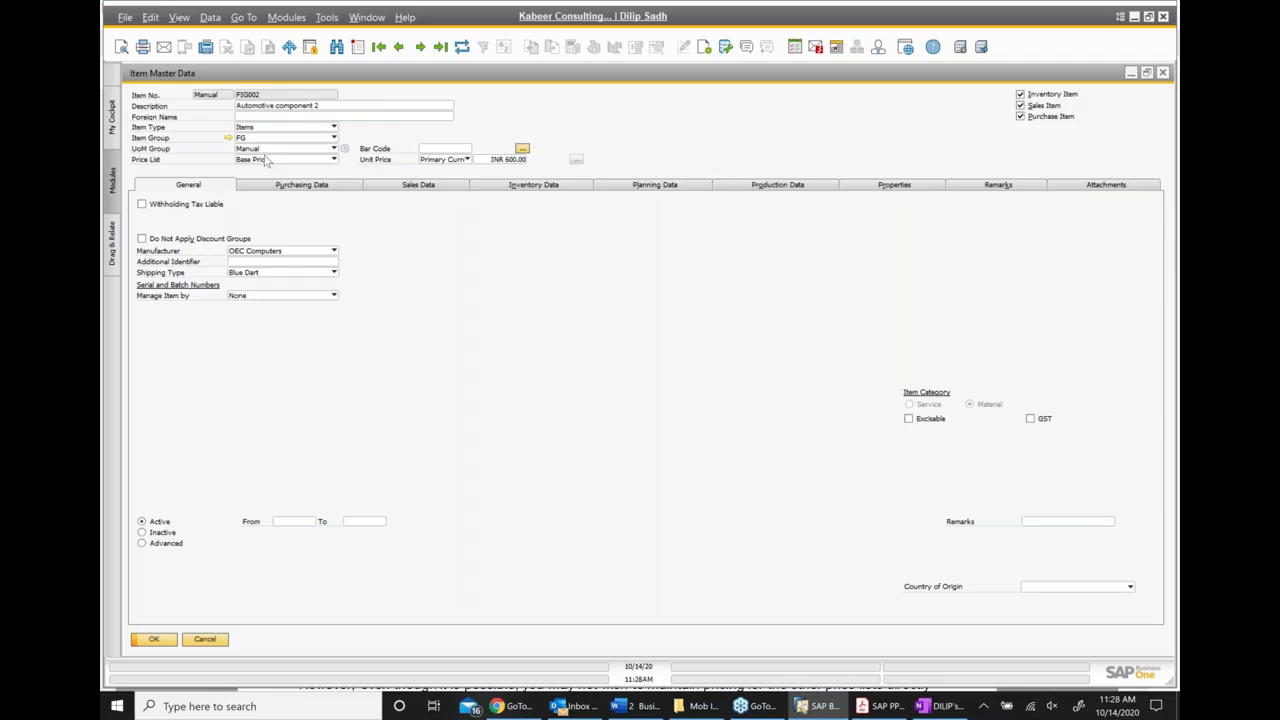
Examine the price lists available for the item without changing the selection, and close the item master data
click(334, 160)
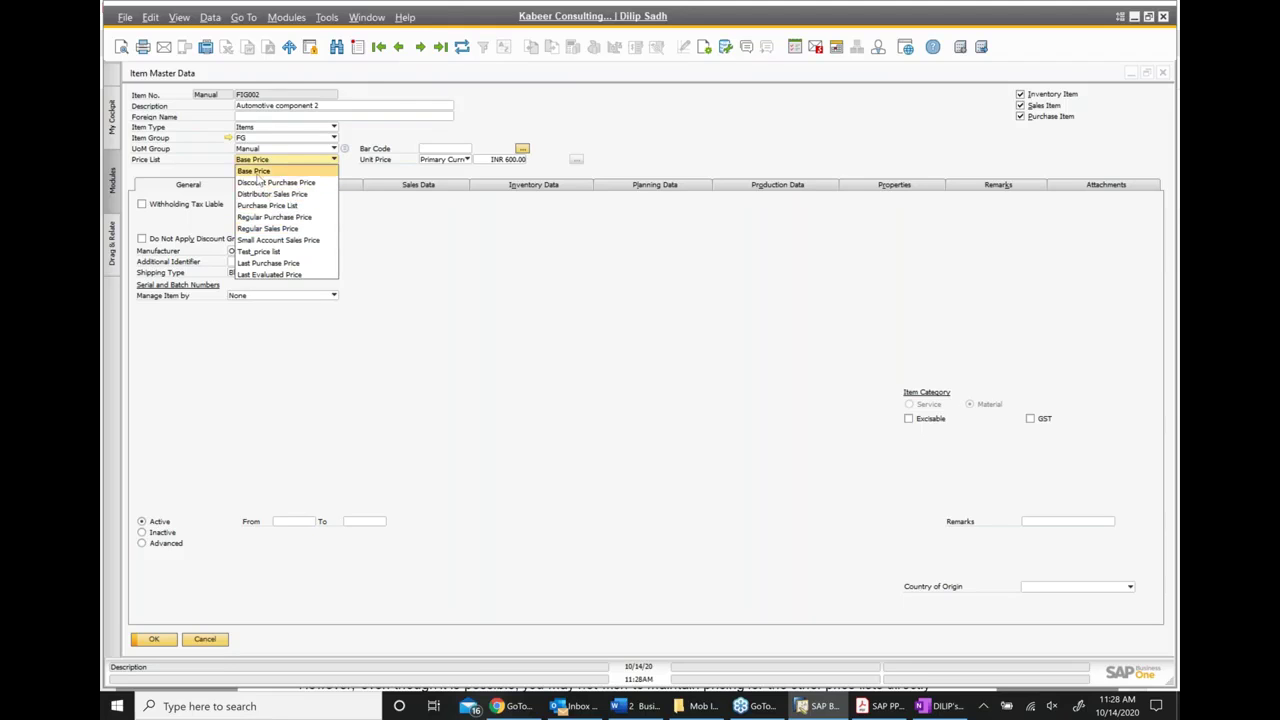
click(561, 308)
click(1162, 73)
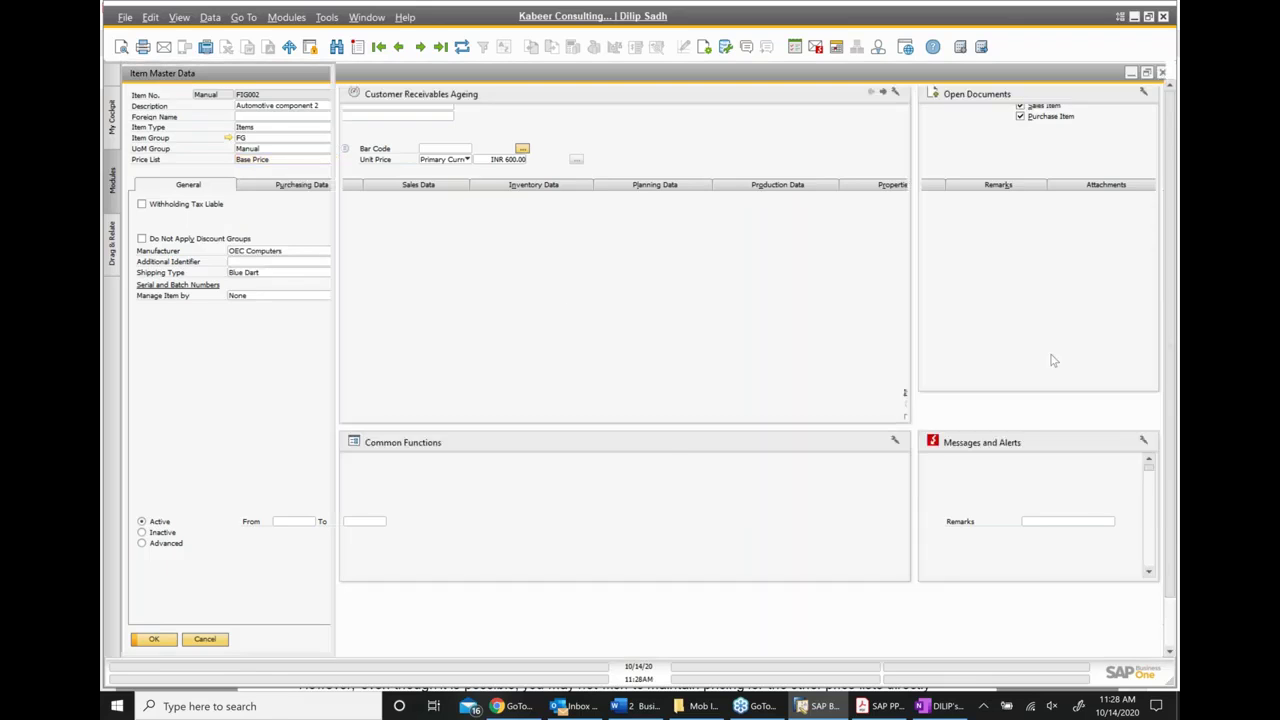
Switch to the Acrobat Reader slides, advance to the Price list concept slide, and highlight its title
click(880, 705)
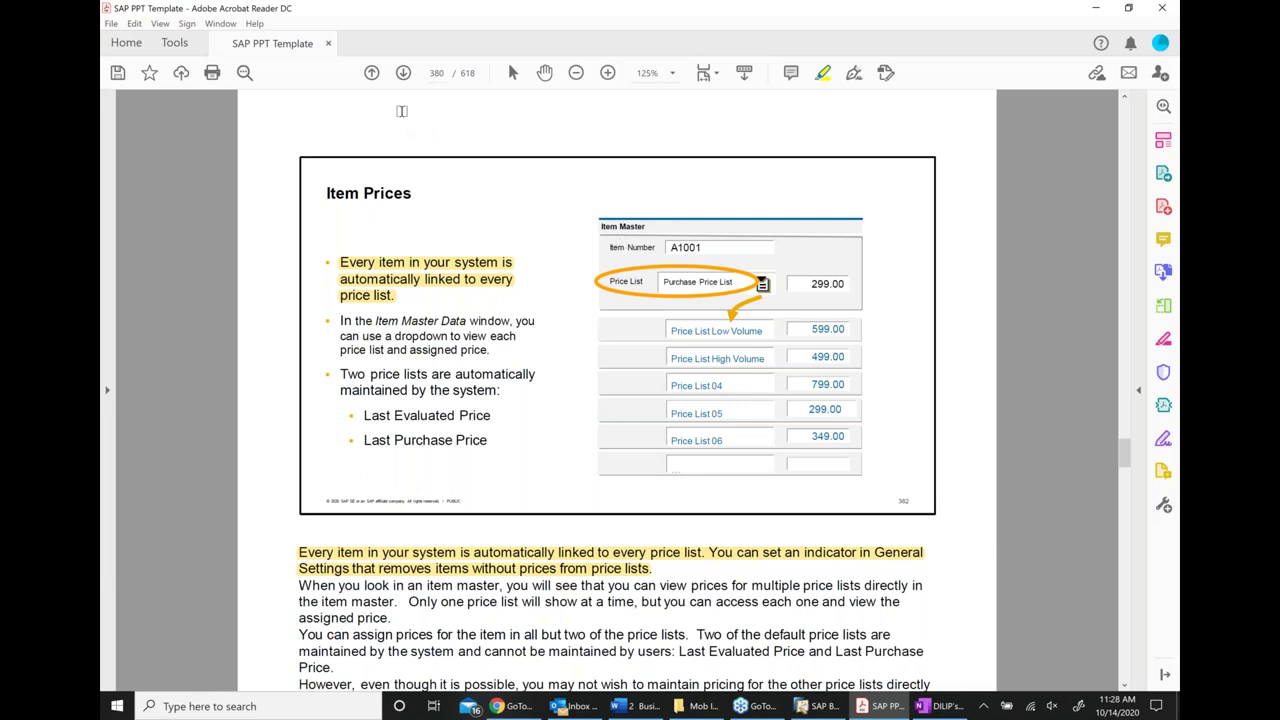
click(403, 73)
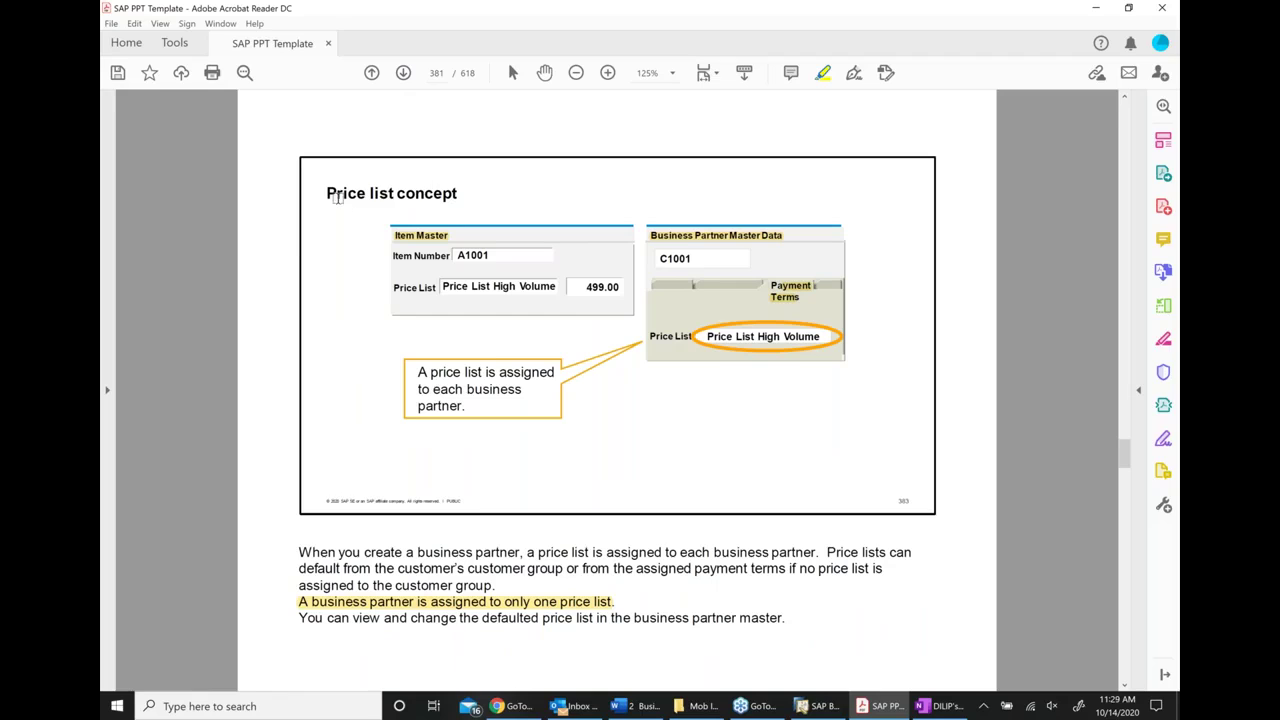
triple_click(382, 192)
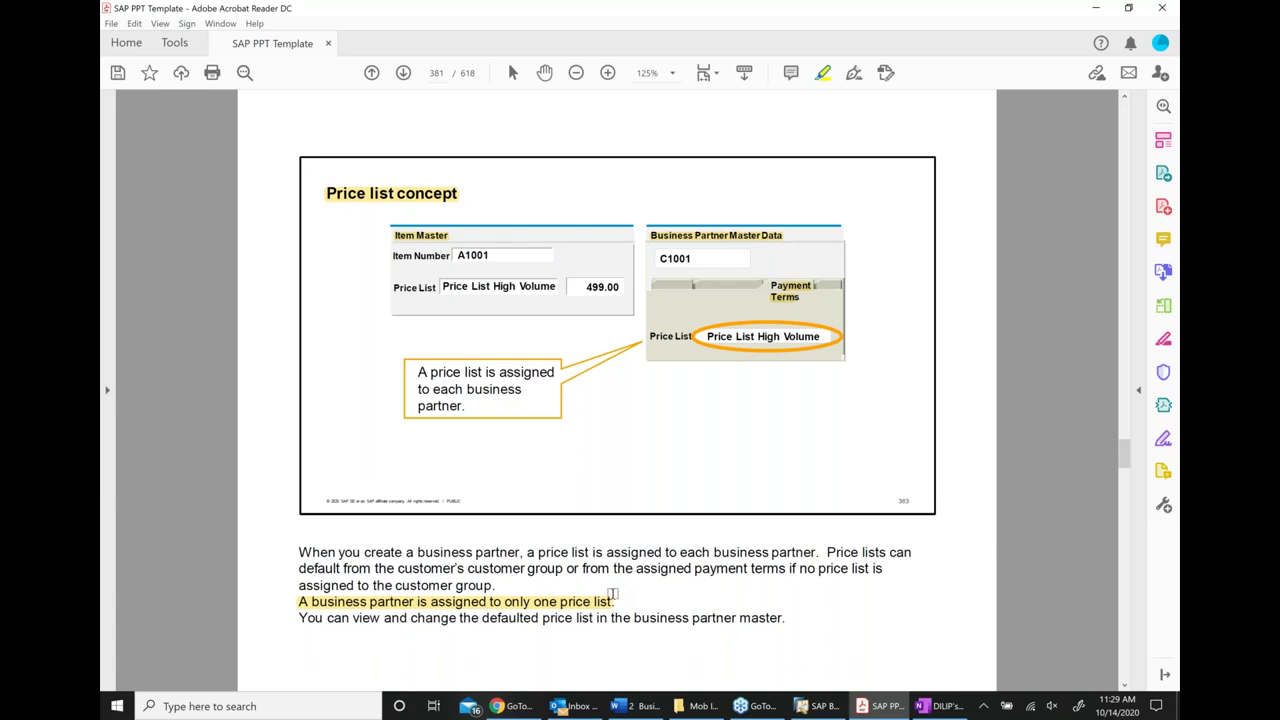
click(601, 605)
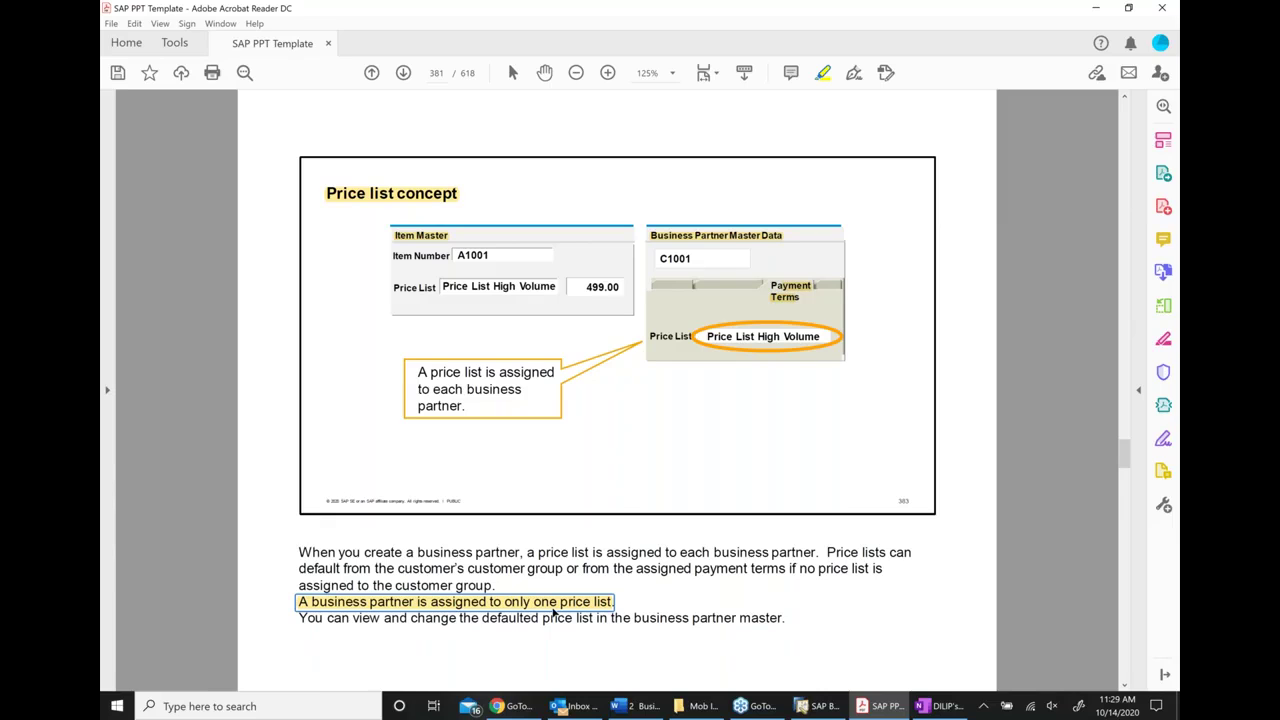
Switch to SAP Business One, open the business partner master data for Maxi-Teq, and view its payment terms and assigned price list
click(822, 706)
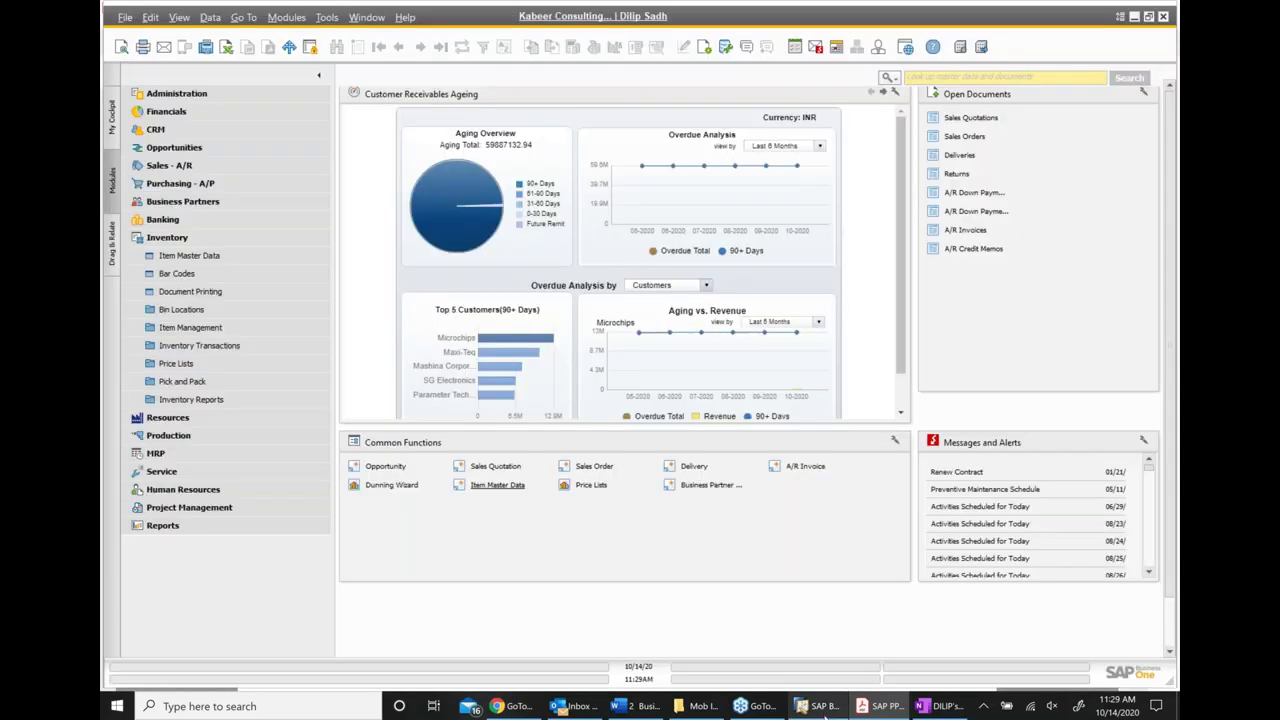
click(168, 239)
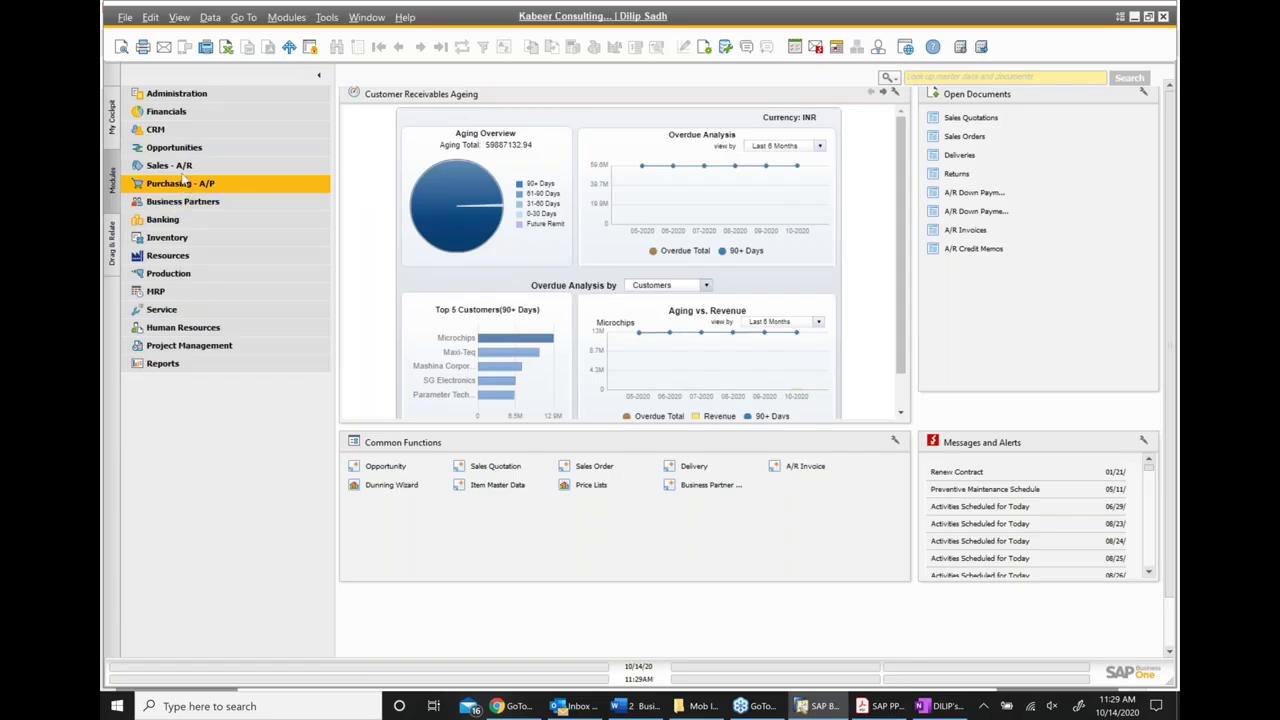
click(193, 202)
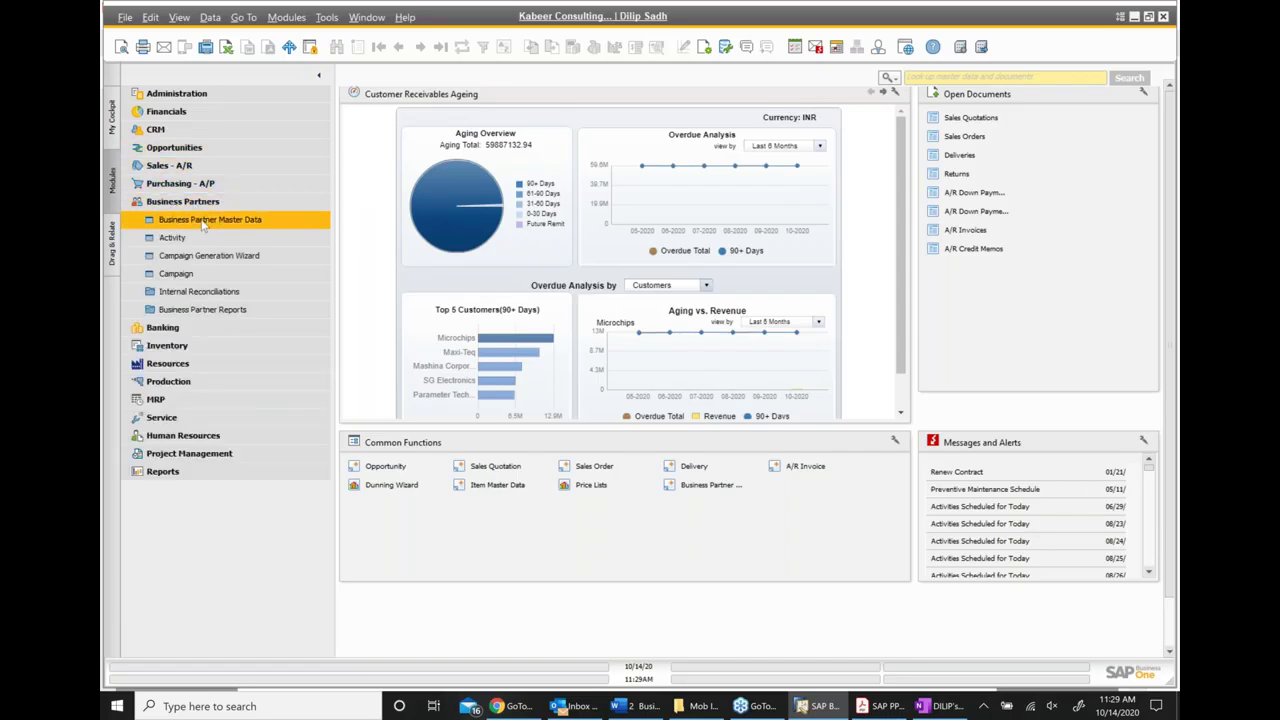
click(210, 219)
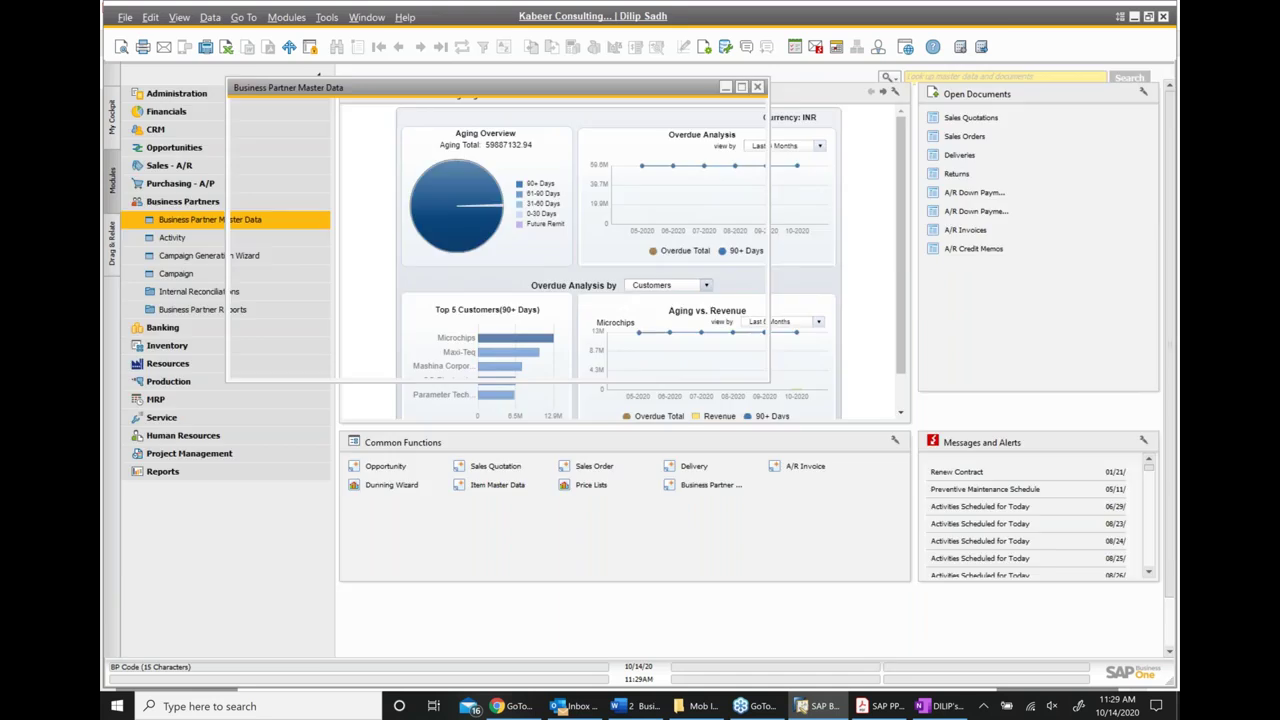
text(*)
key(Return)
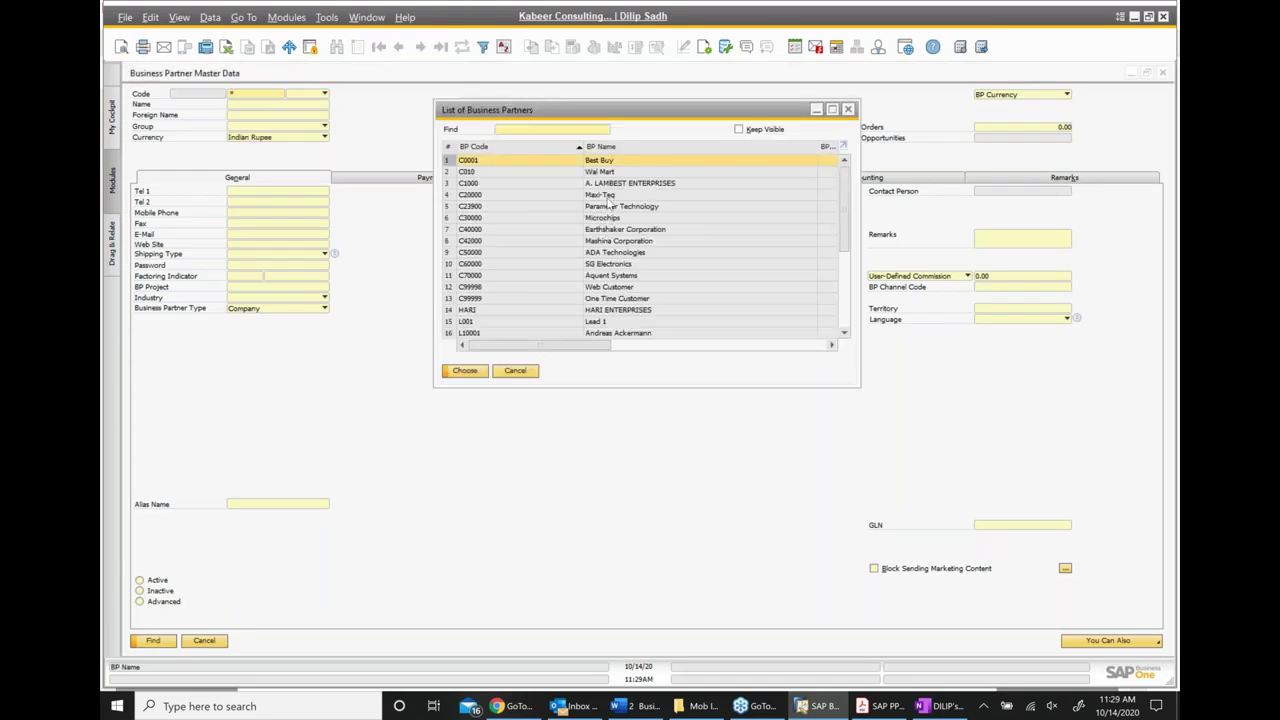
click(608, 196)
double_click(608, 196)
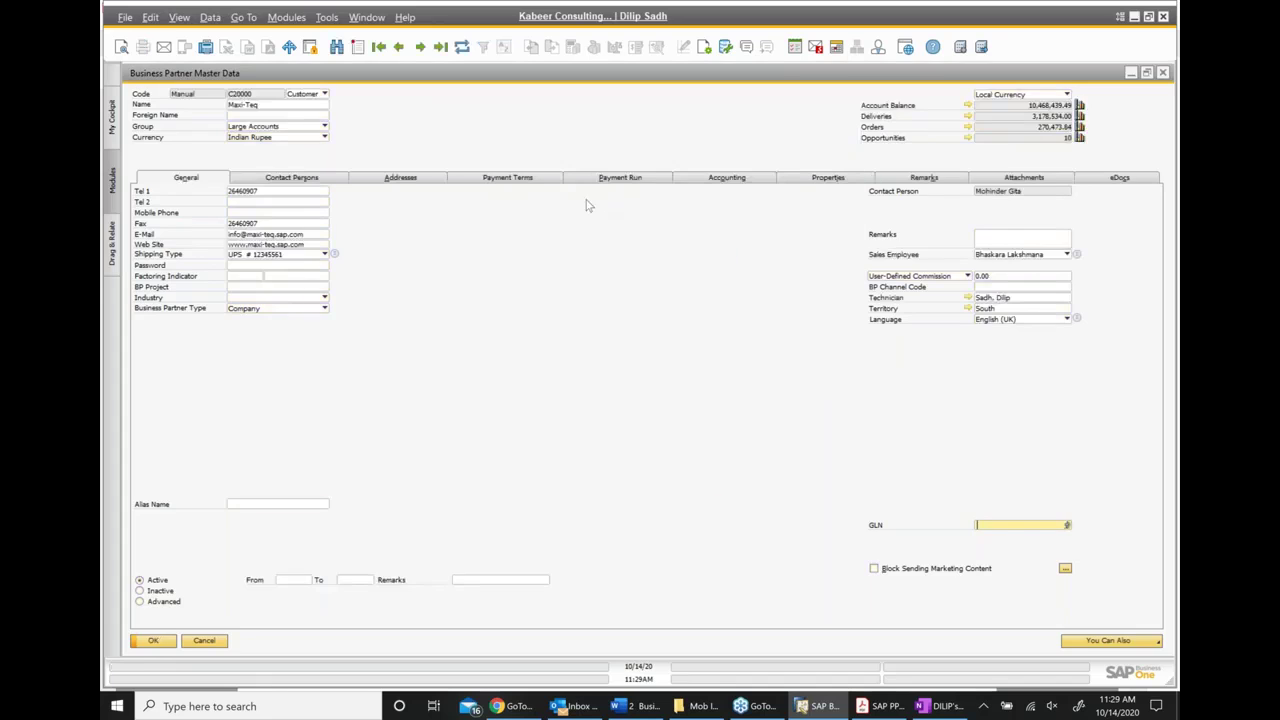
click(510, 178)
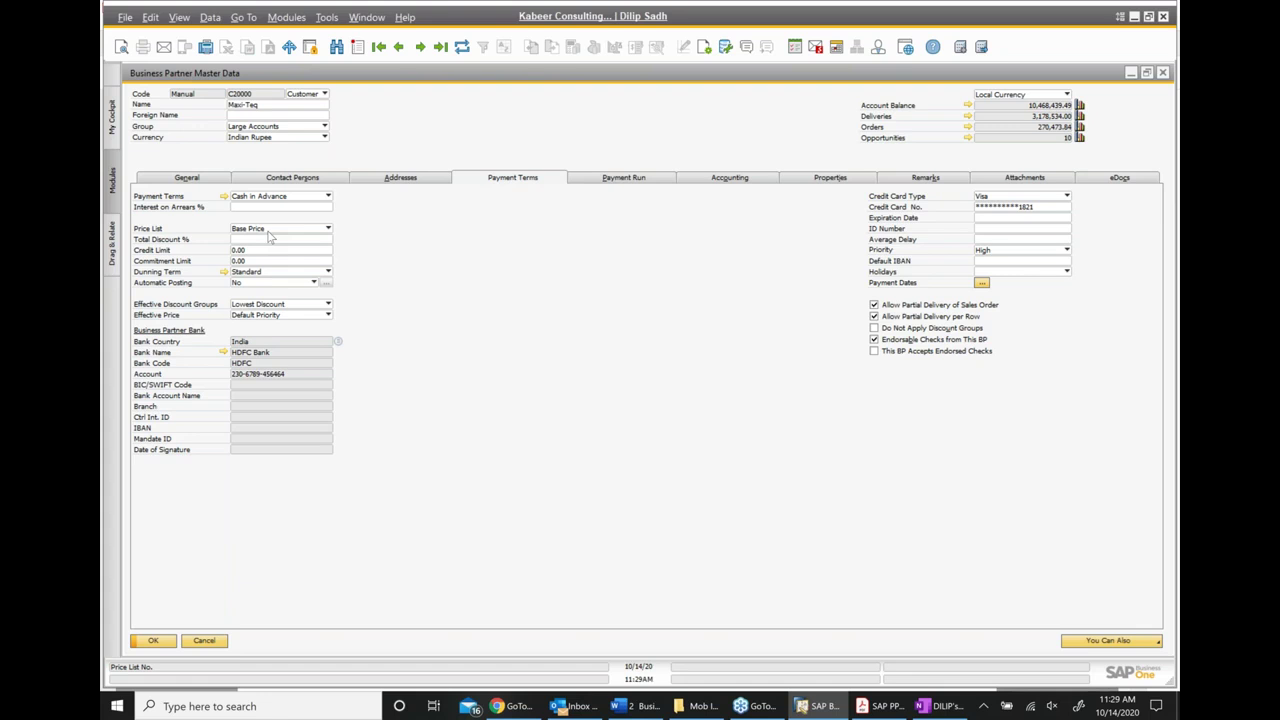
Switch back to the Acrobat Reader slides and advance to the next Price list concept slide
click(885, 706)
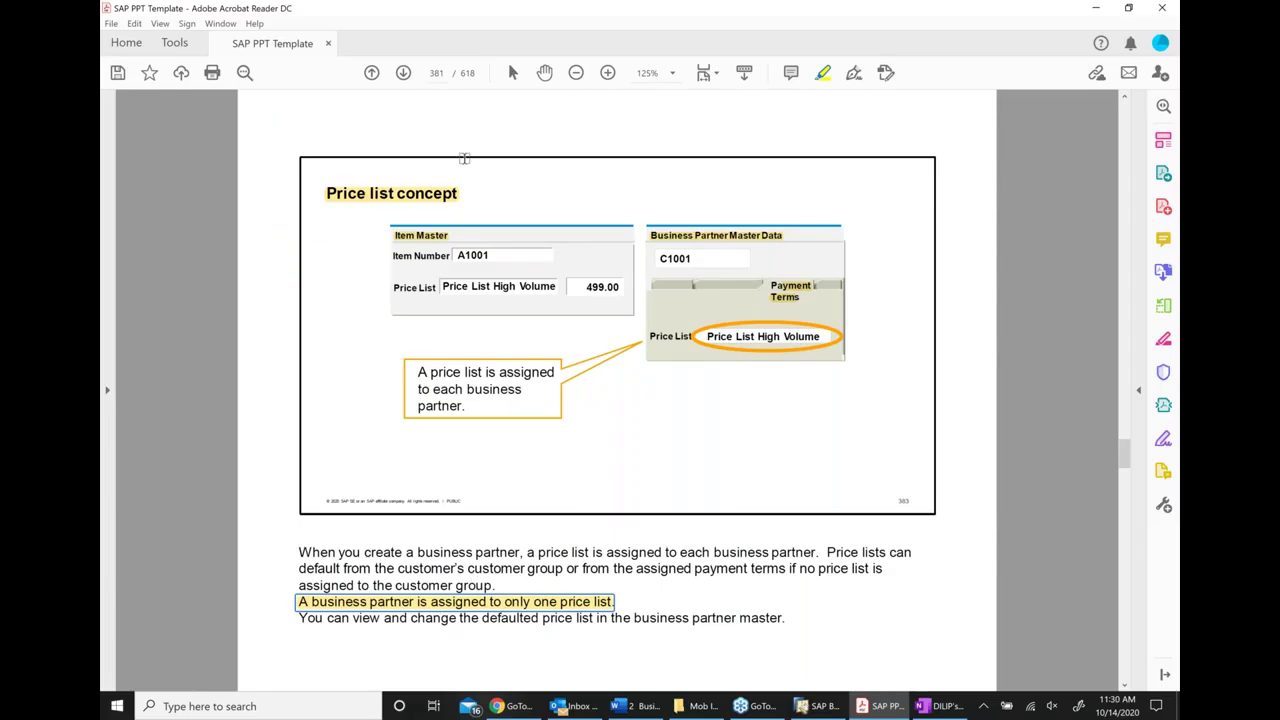
click(404, 73)
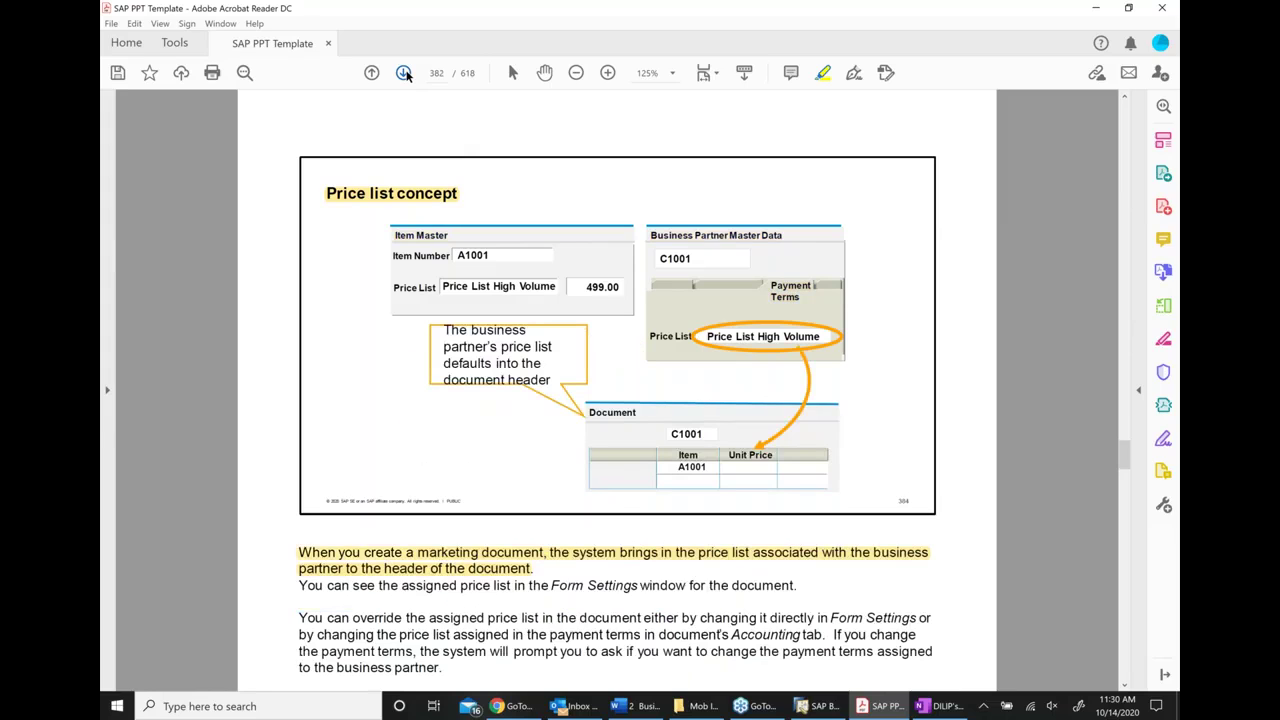
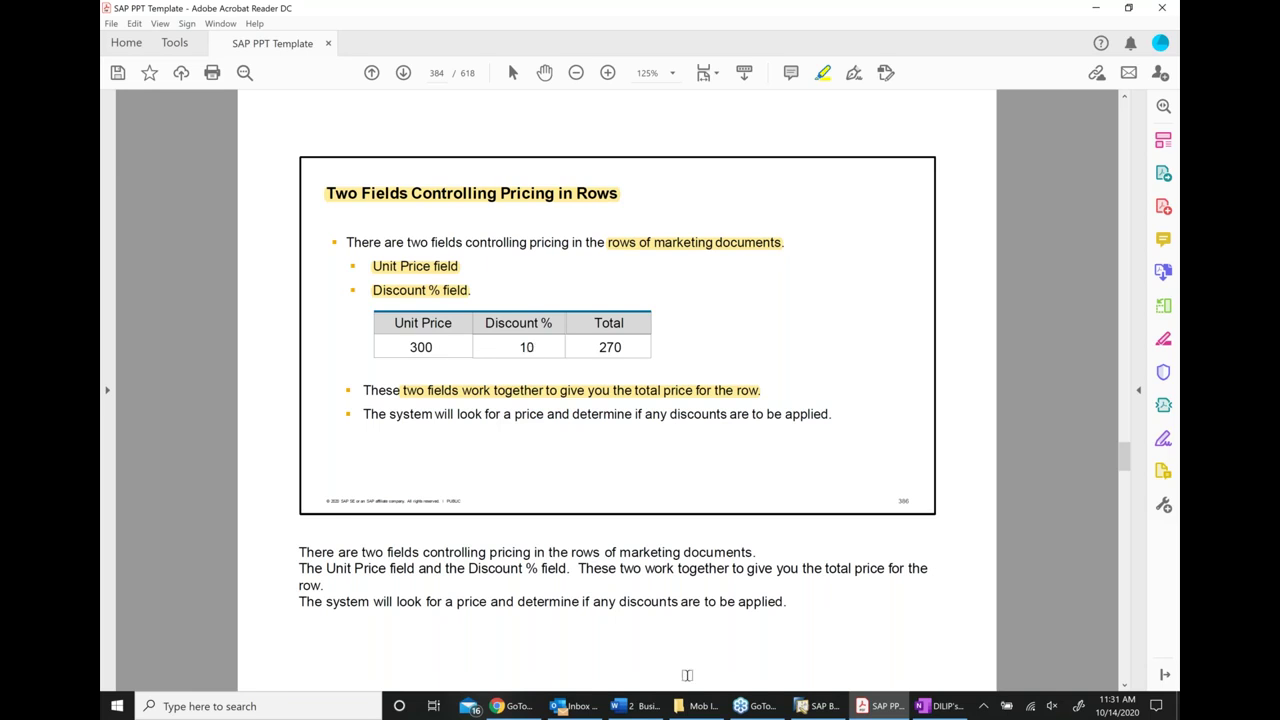
Return to SAP Business One, close the business partner master data, and start a new sales order
click(815, 706)
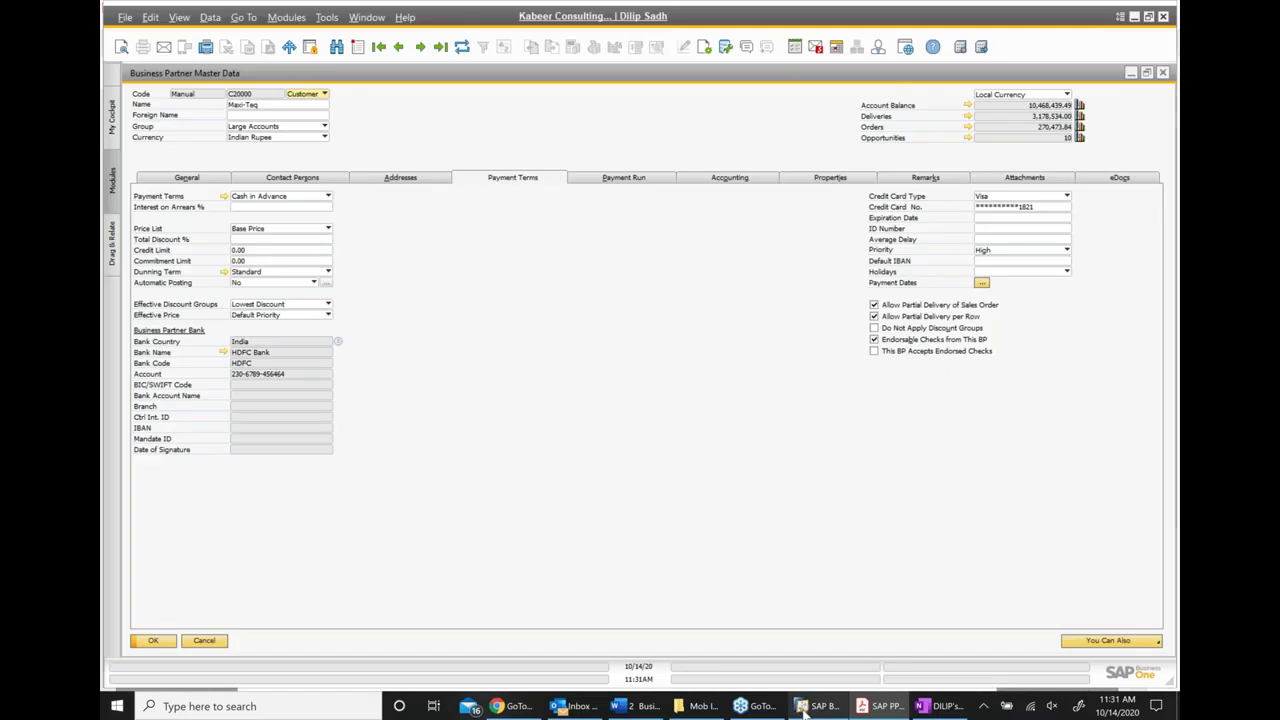
click(1162, 74)
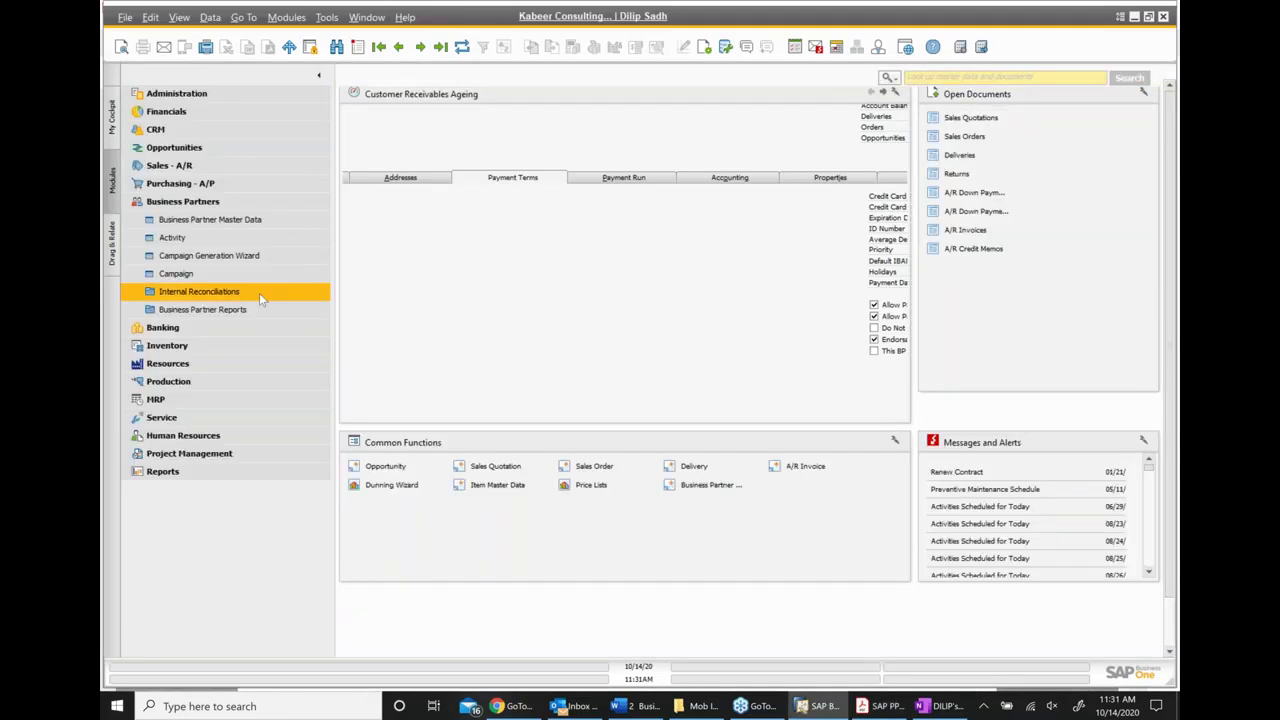
click(170, 166)
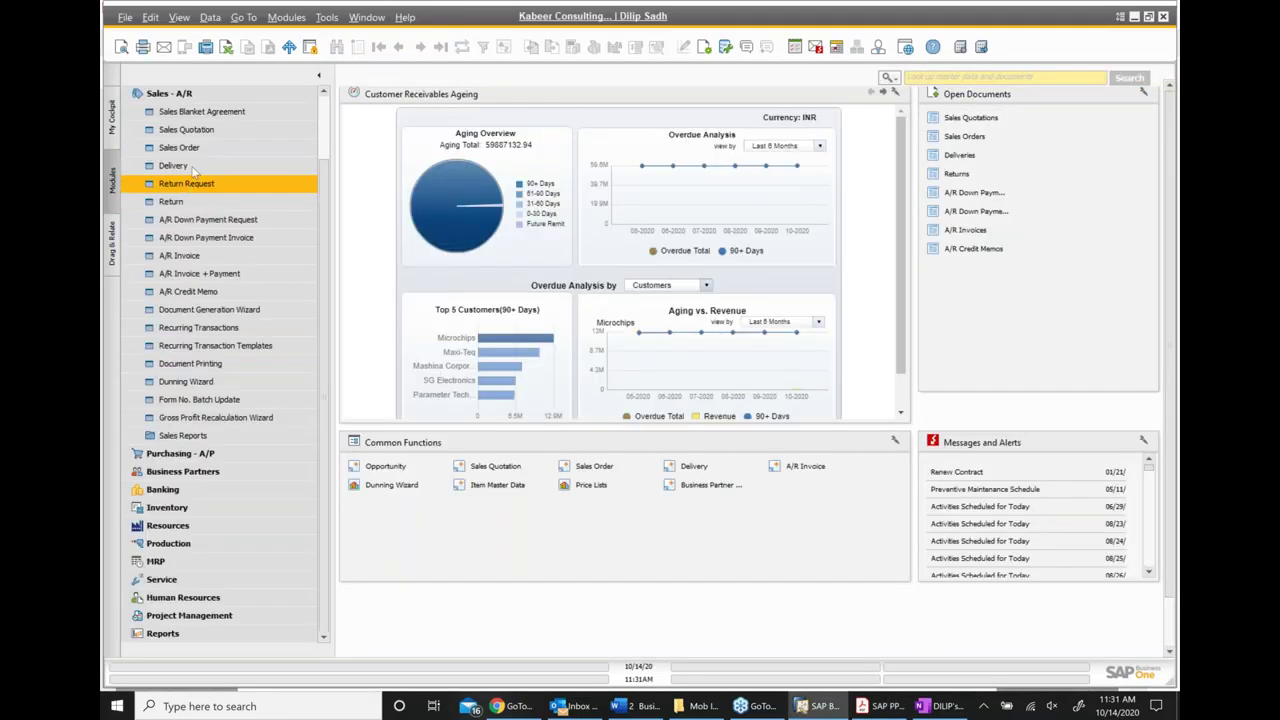
click(192, 148)
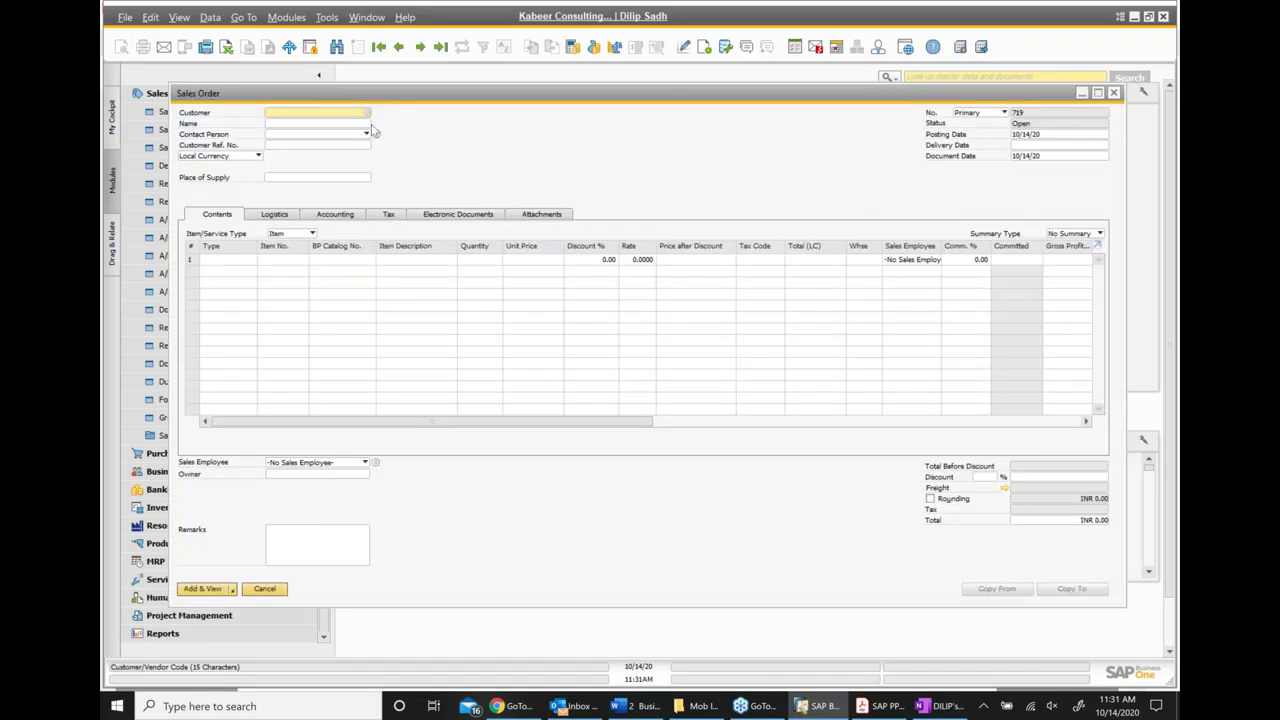
Choose Microchips as the sales order's customer and add item FIG002 in the first row
key(Tab)
double_click(527, 219)
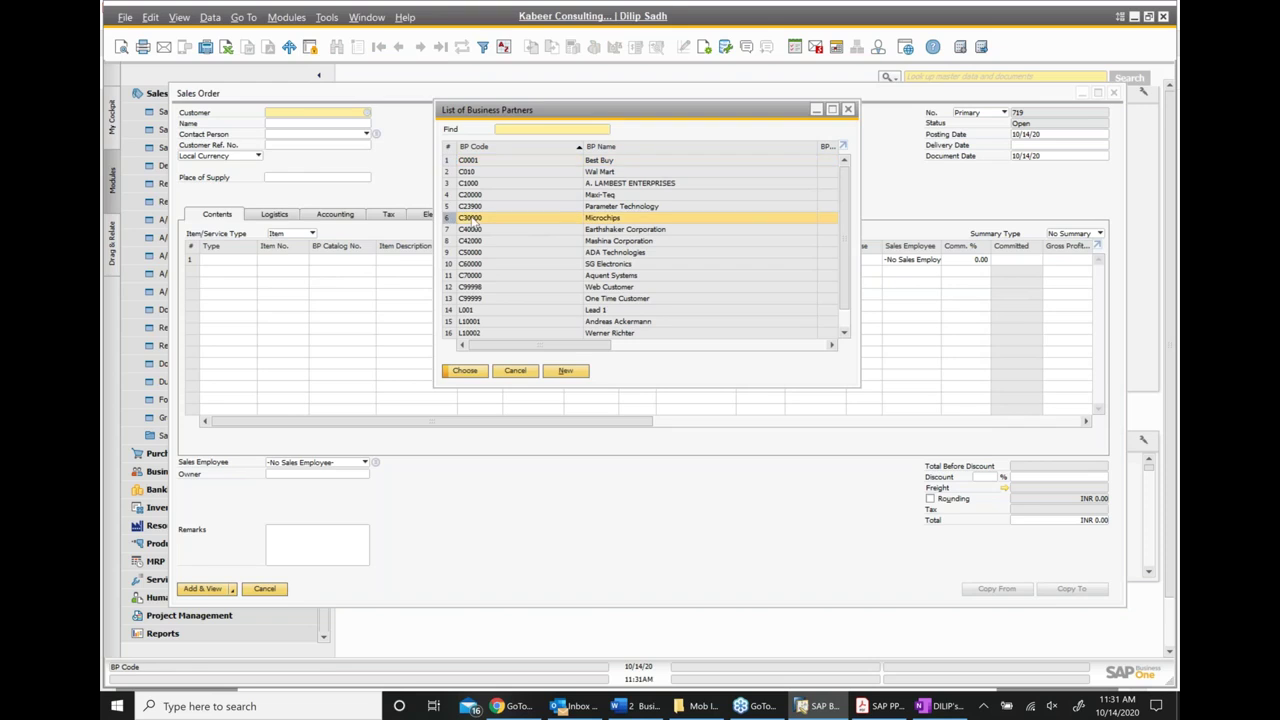
click(273, 259)
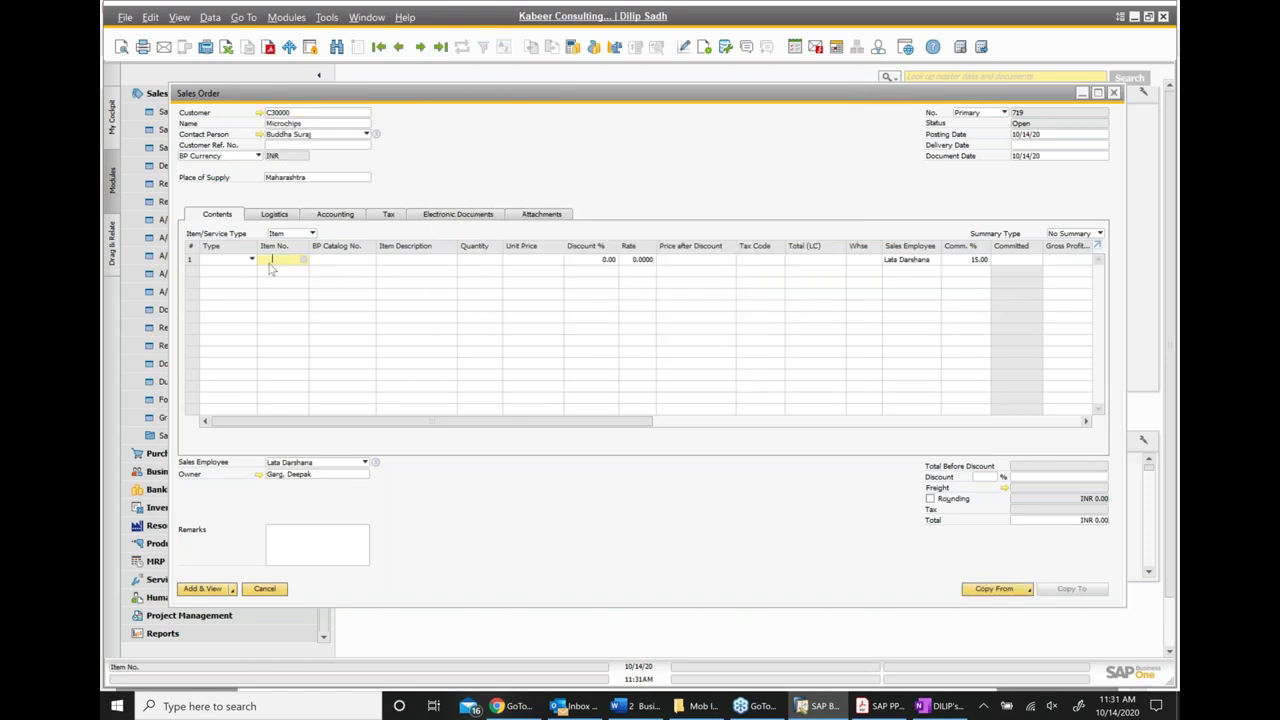
text(fg002)
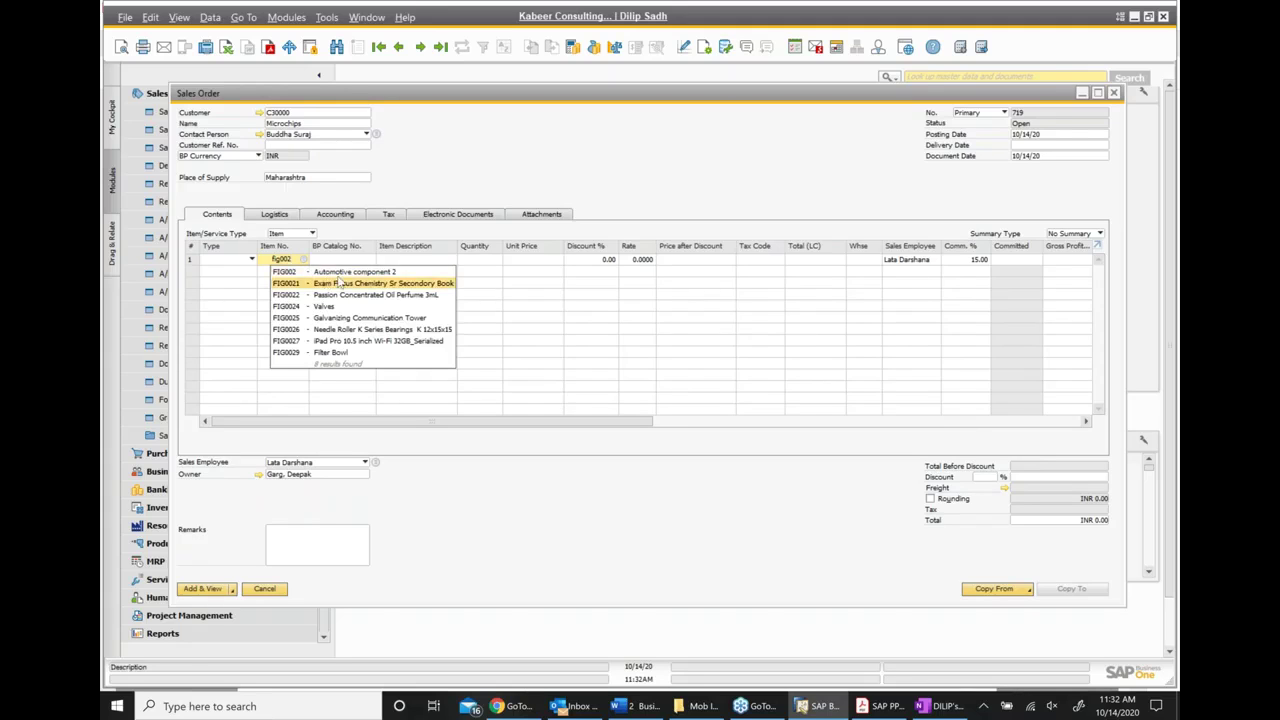
click(340, 276)
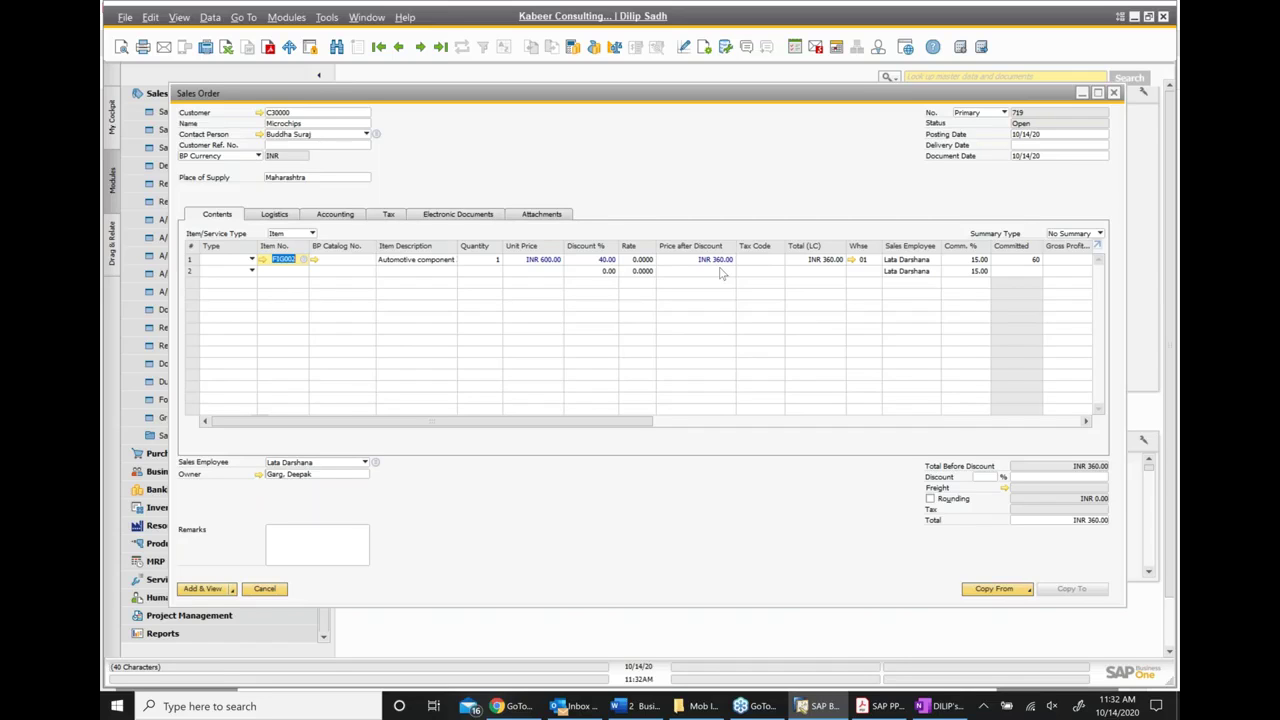
Compare the order row with the Two Fields Controlling Pricing in Rows slide, and close the Microchips sales order without saving
click(880, 706)
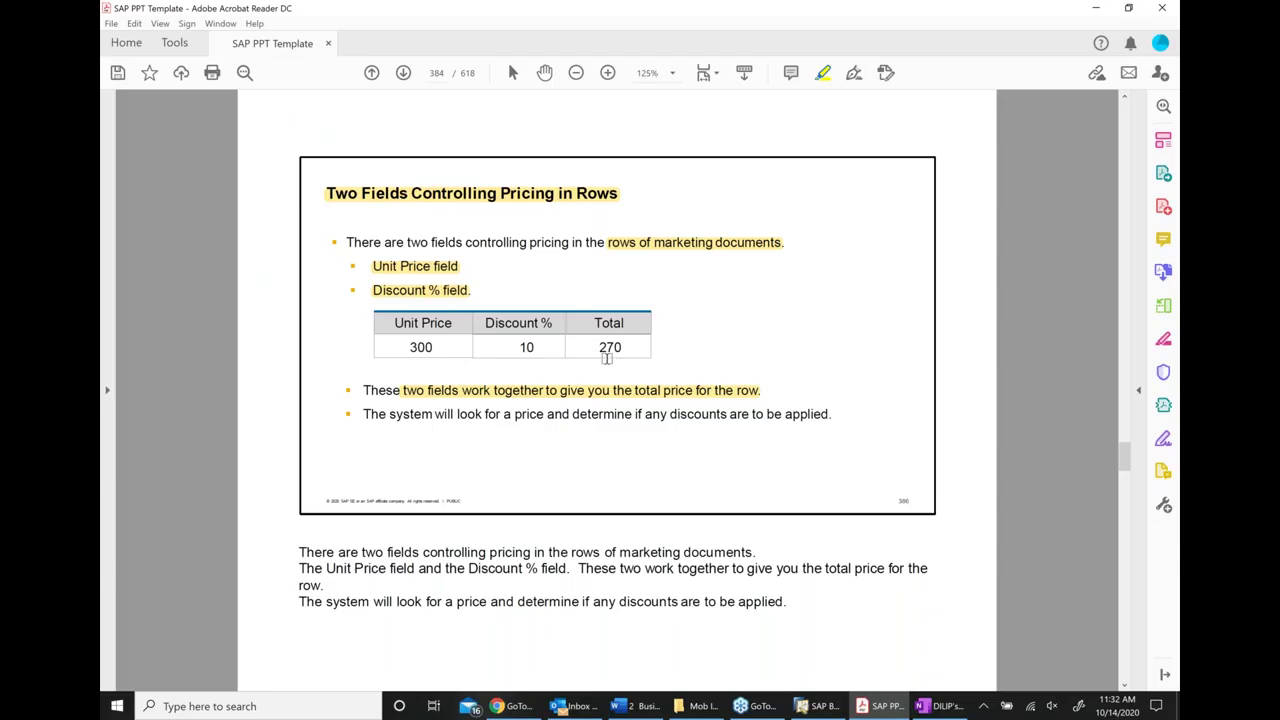
click(816, 708)
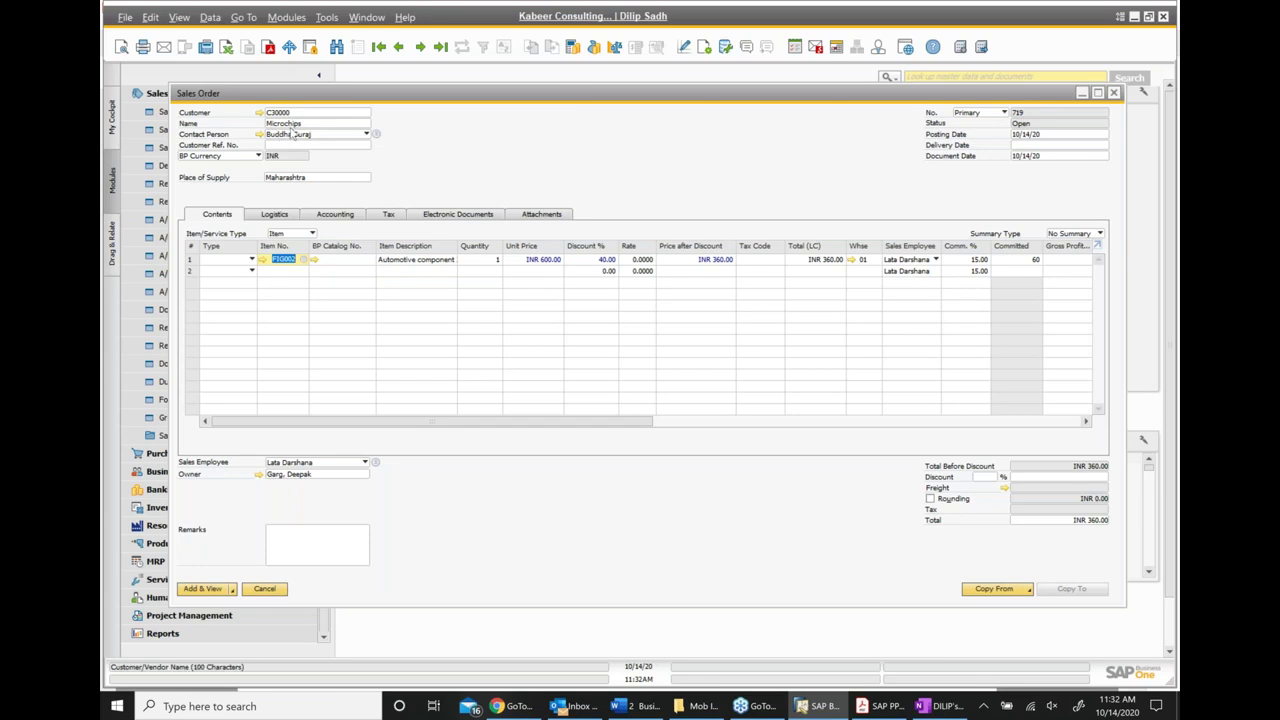
click(1114, 93)
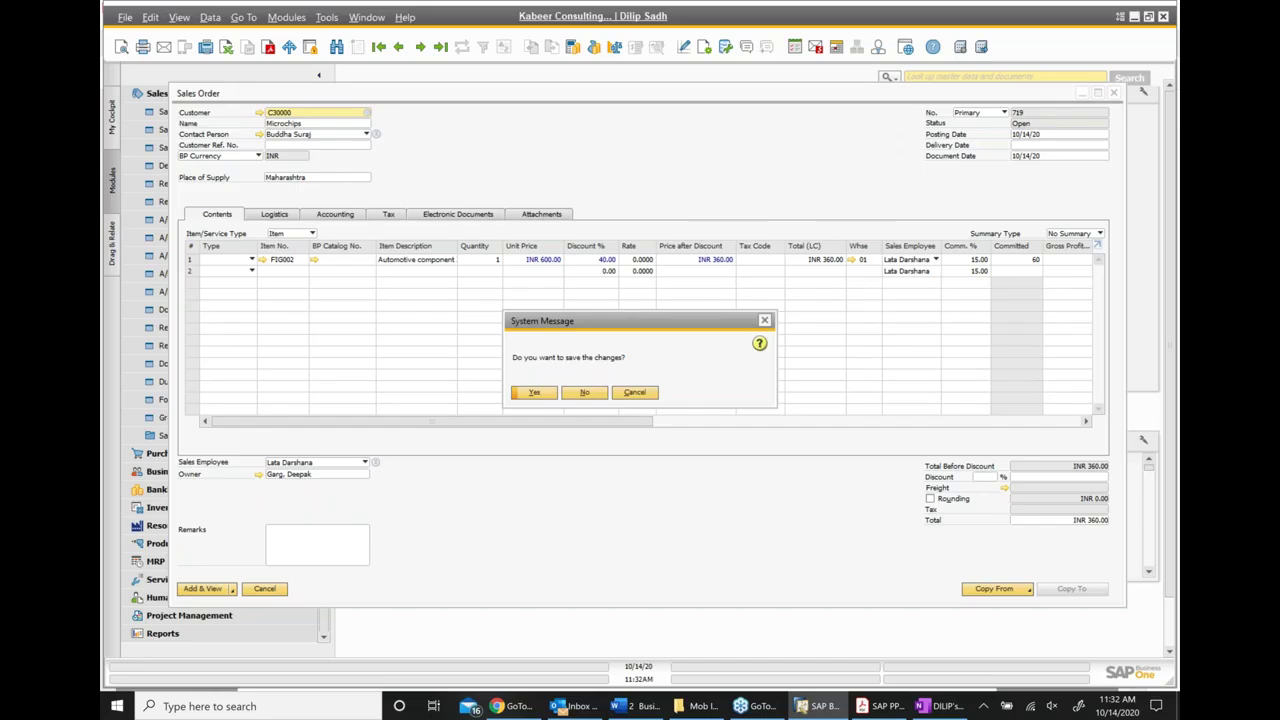
click(584, 393)
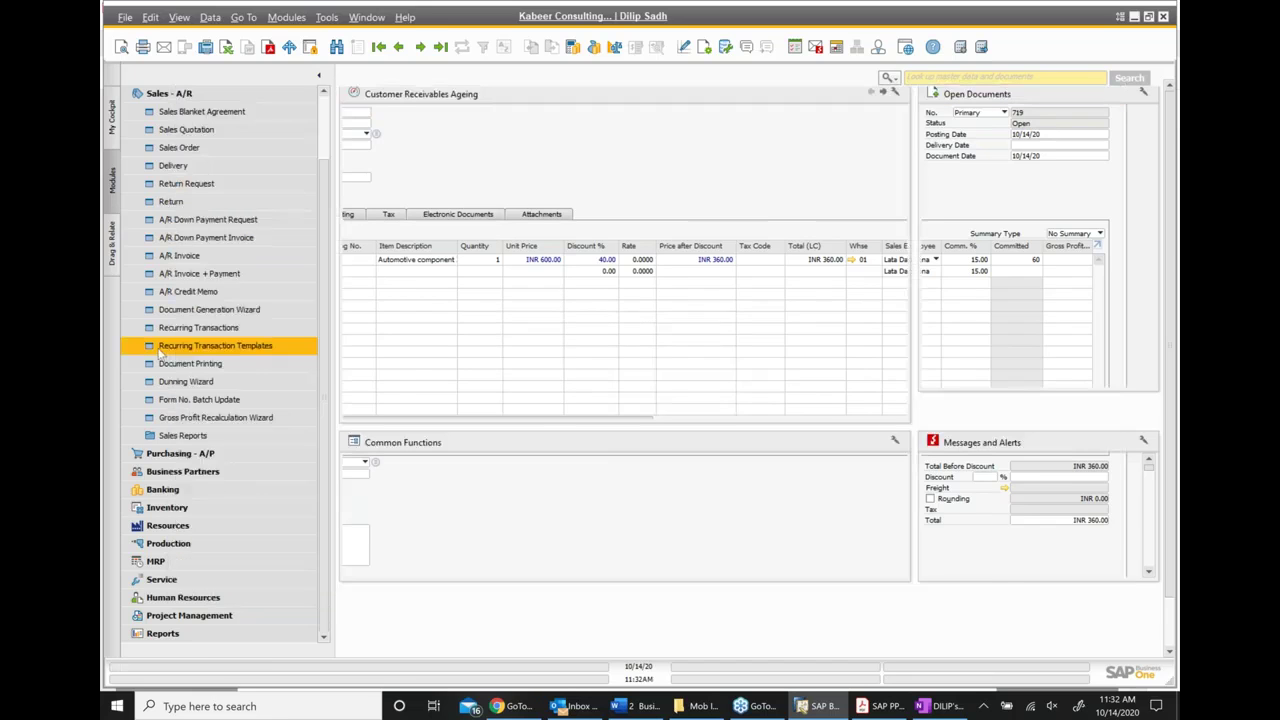
Draft a sales order for Maxi-Teq with item FIG002 to check its pricing, and close it without saving
click(197, 155)
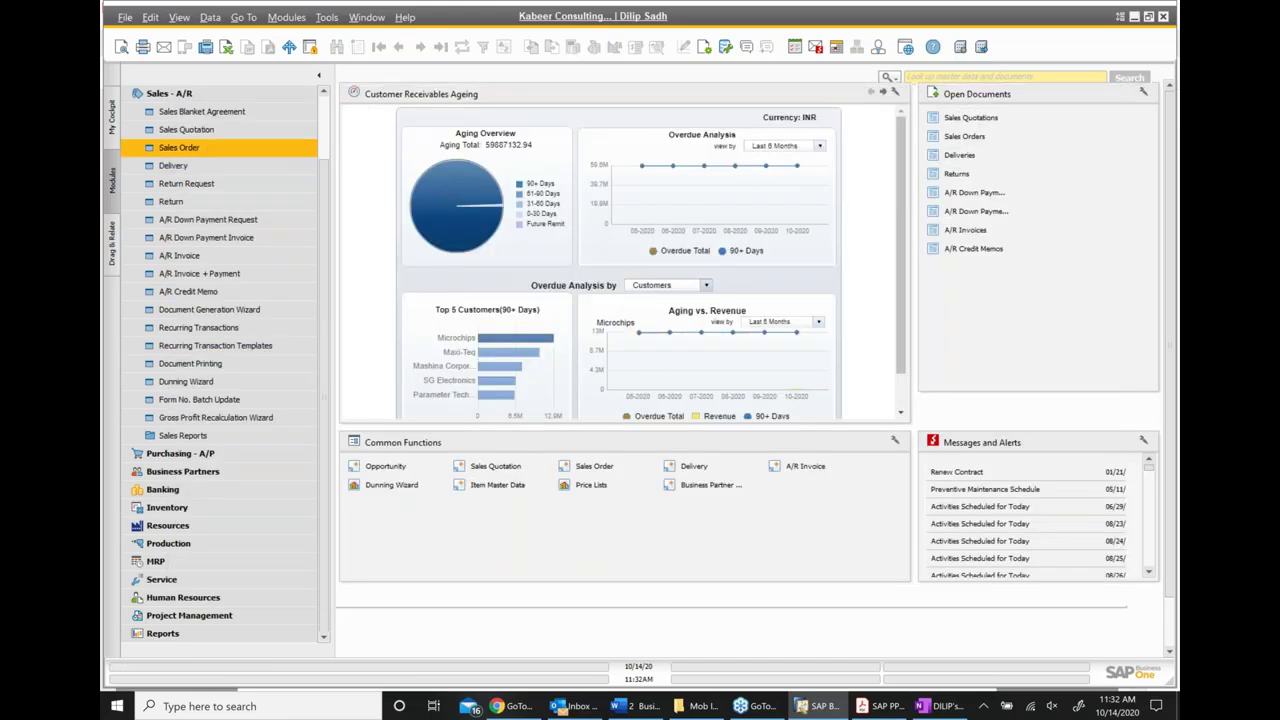
key(Tab)
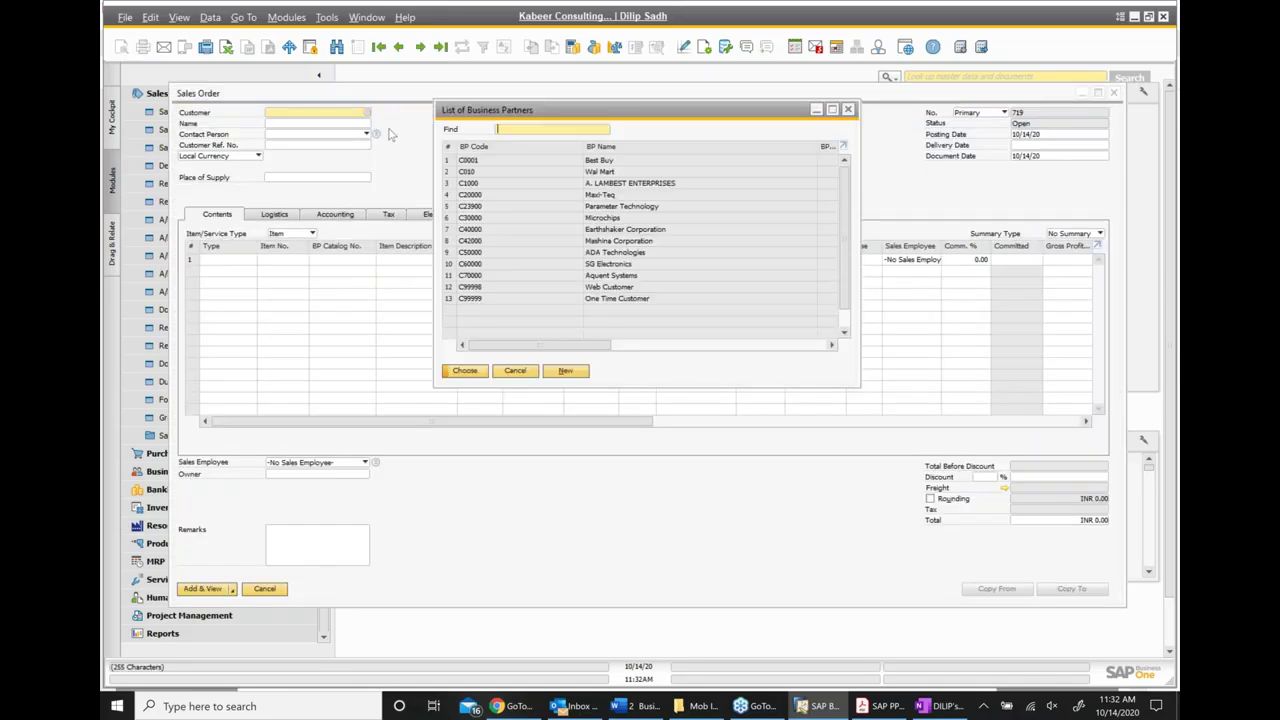
double_click(607, 196)
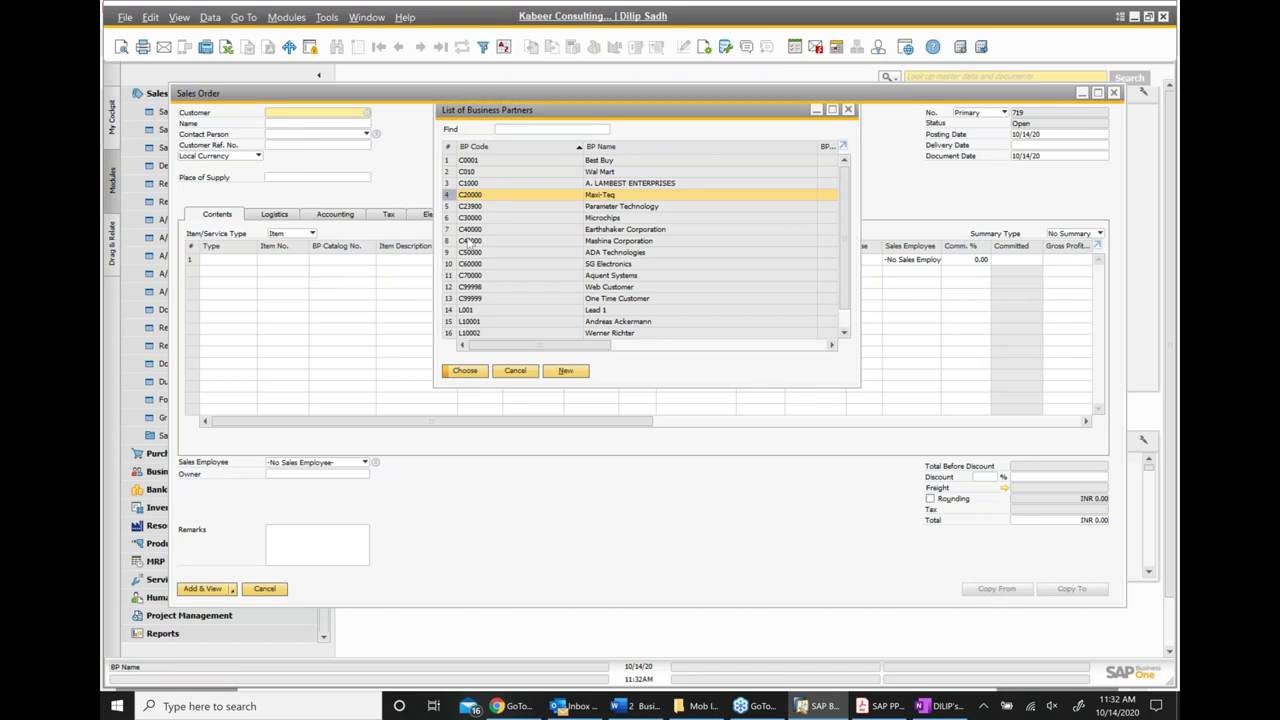
click(281, 260)
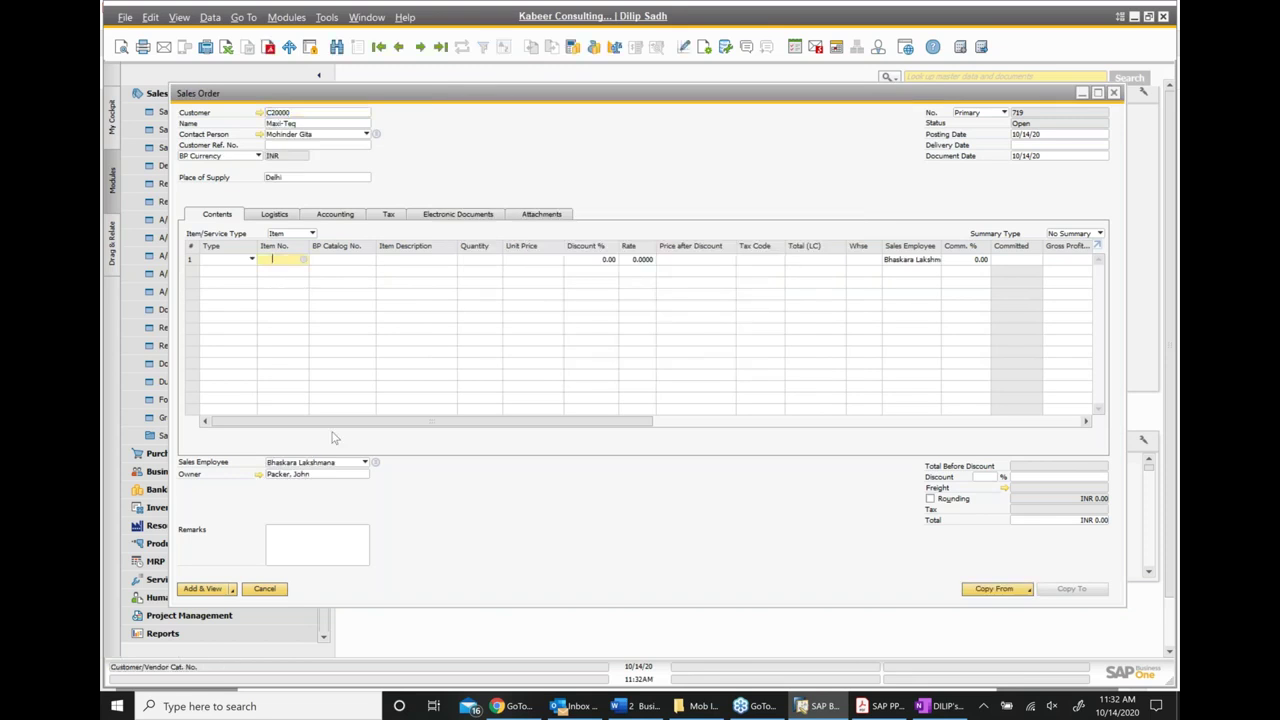
text(fig002)
click(345, 276)
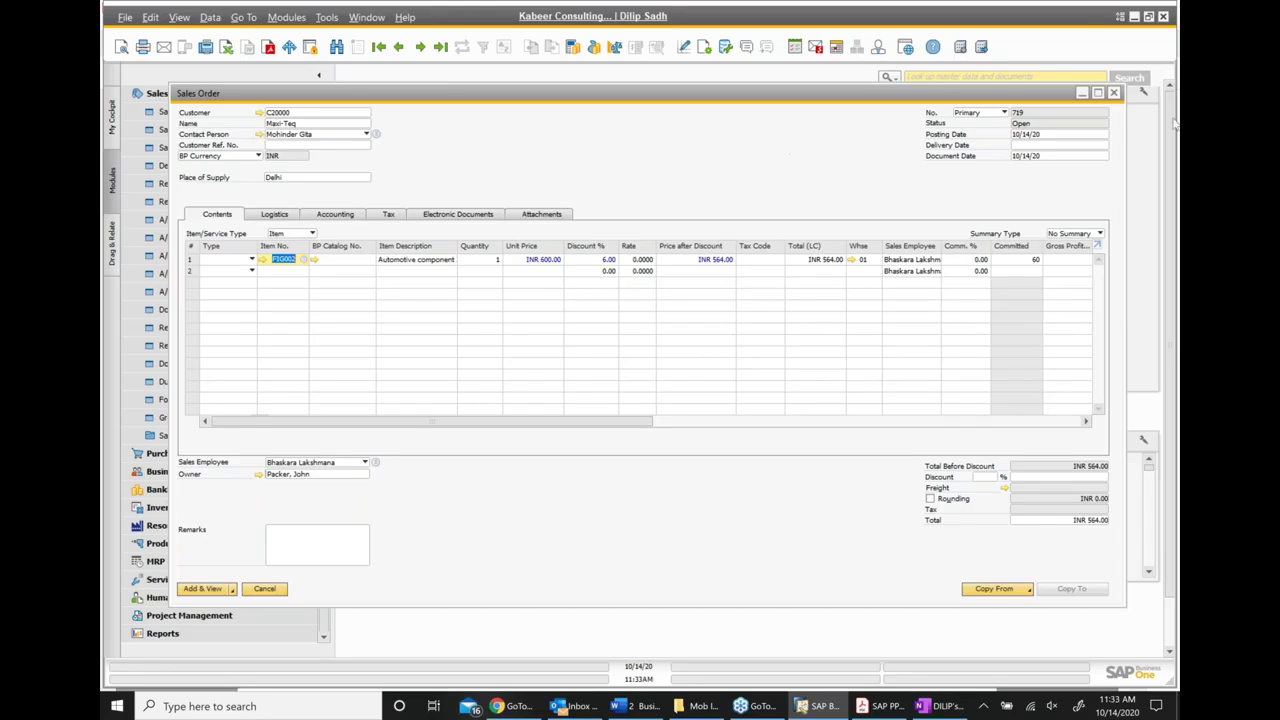
click(1114, 93)
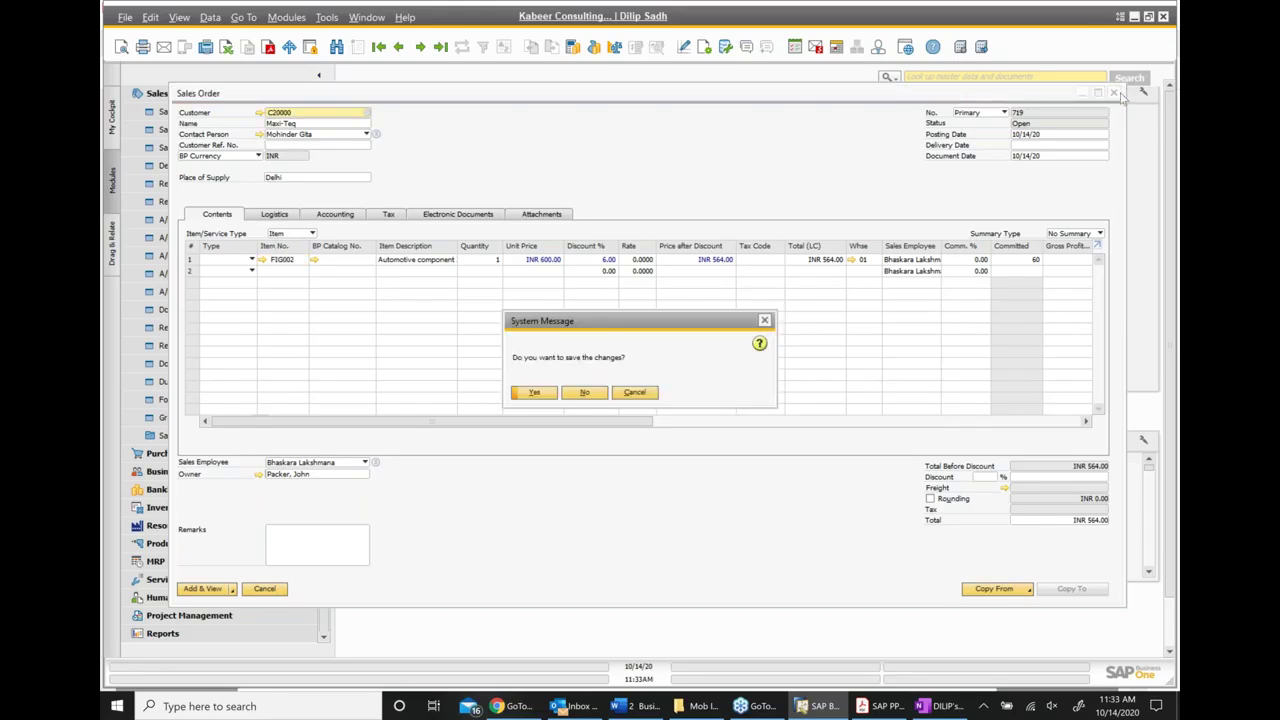
click(584, 392)
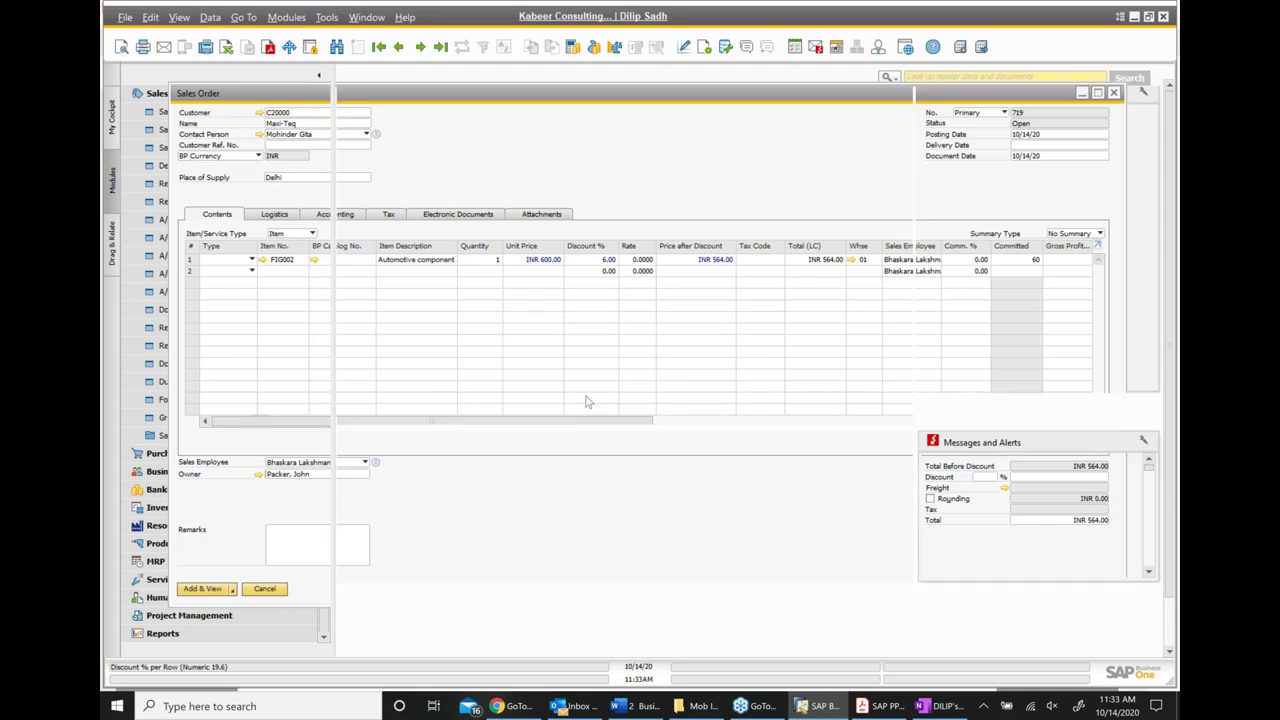
Start a new sales order for Earthshaker Corporation and add item FIG002 in the first row
click(190, 152)
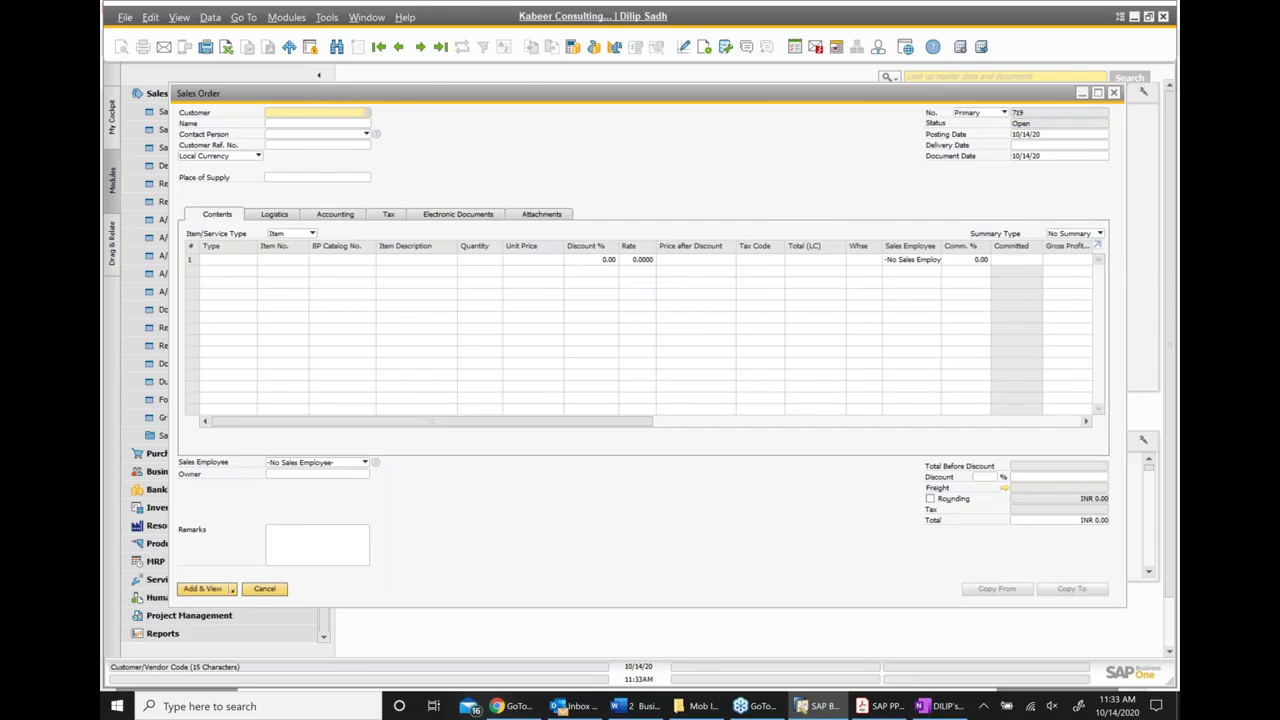
click(366, 112)
double_click(617, 232)
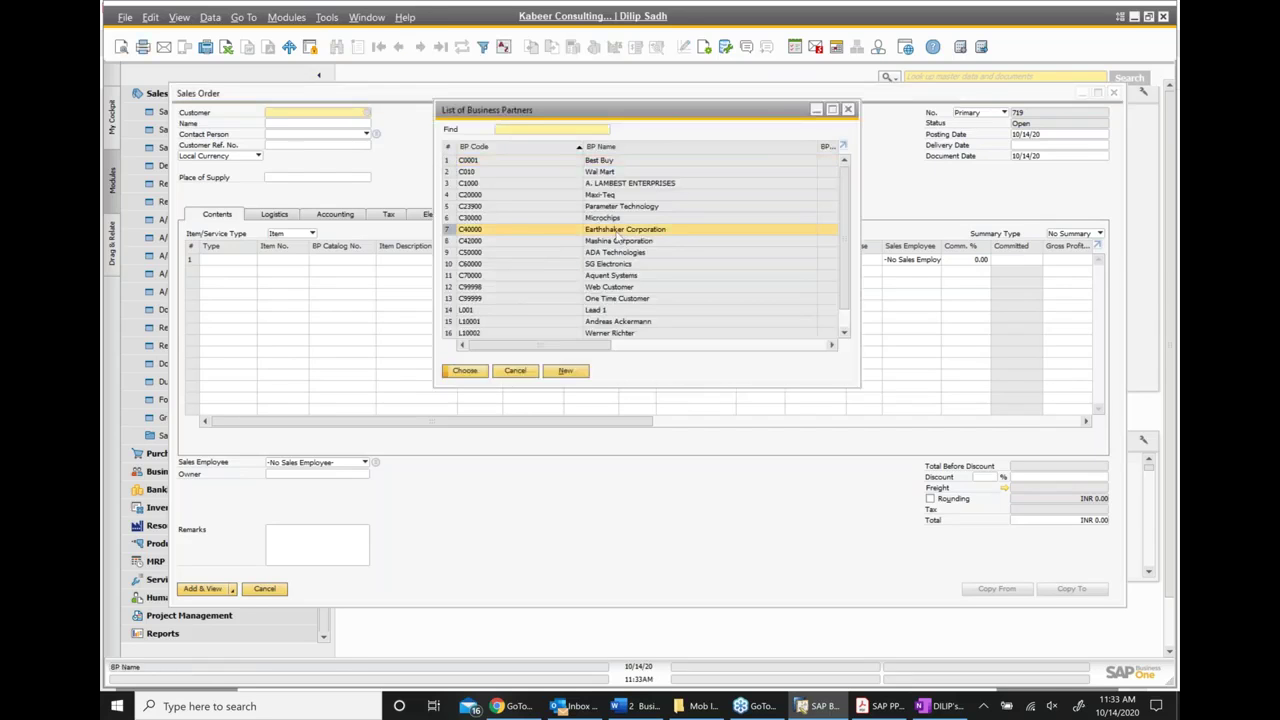
click(280, 260)
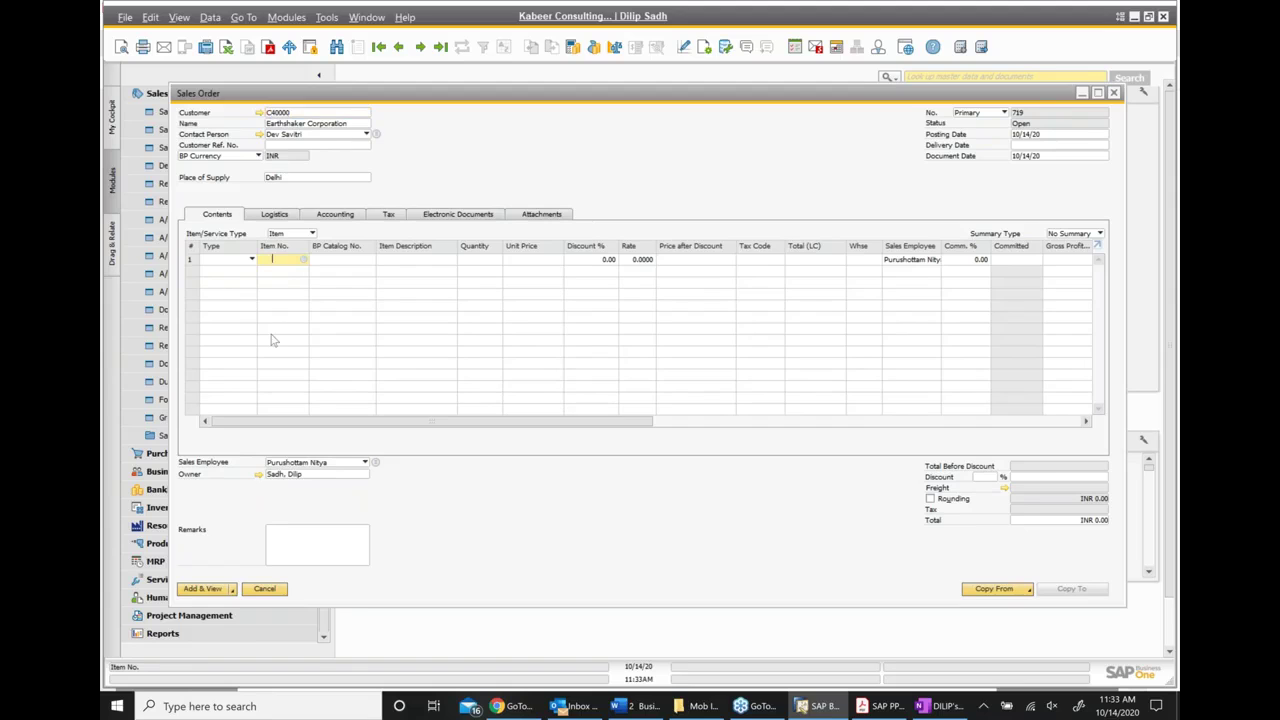
text(fg002)
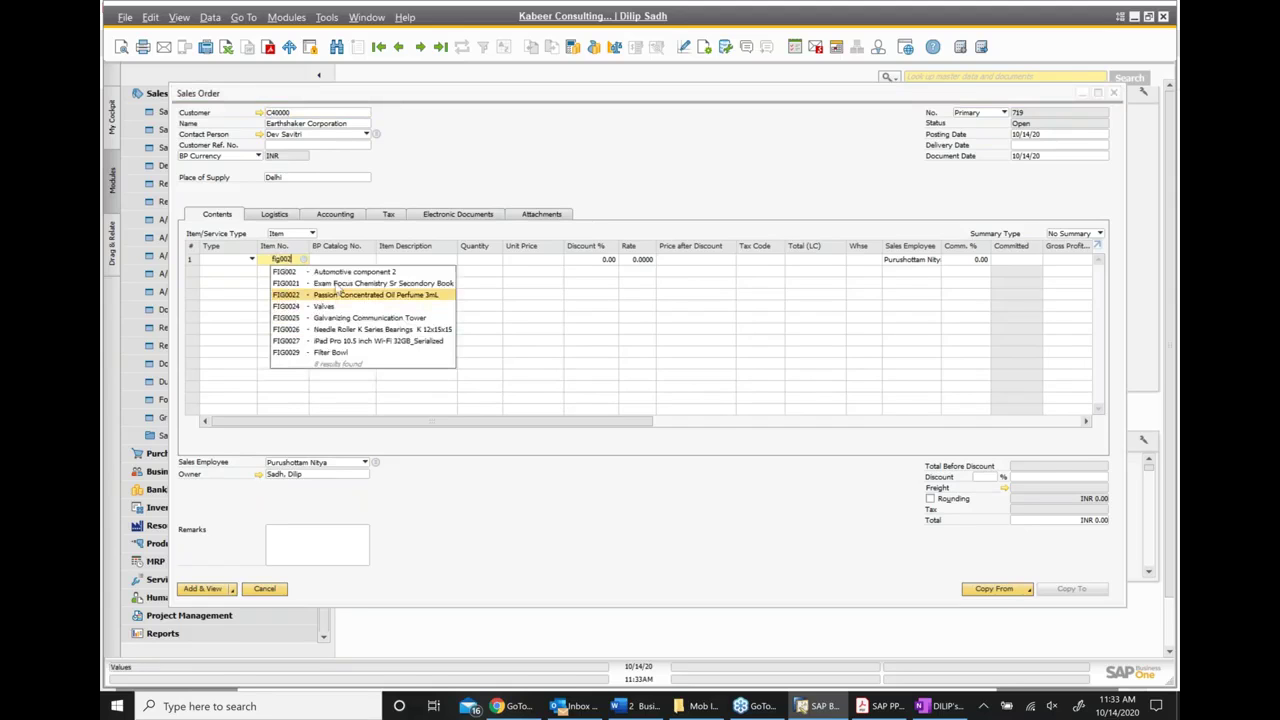
click(359, 273)
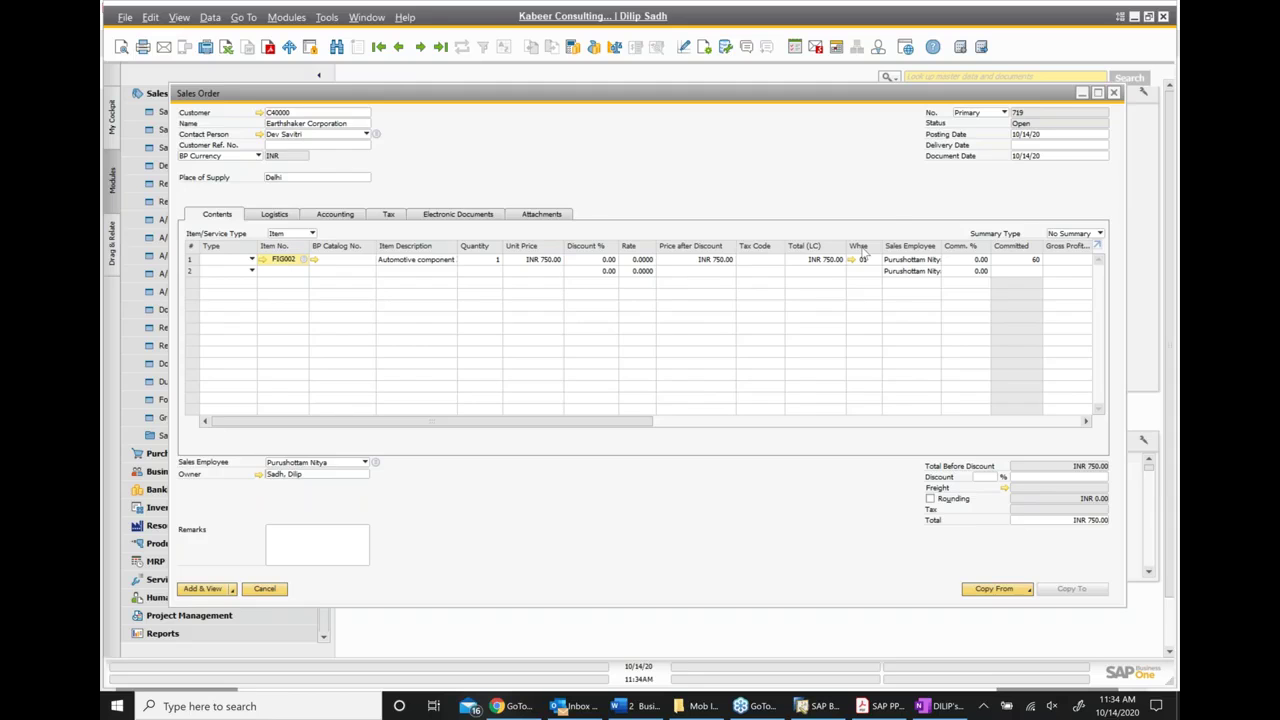
Check the class notes in OneNote, switch to the Acrobat Reader slides, and advance to Price Determination in SAP Business One
click(938, 706)
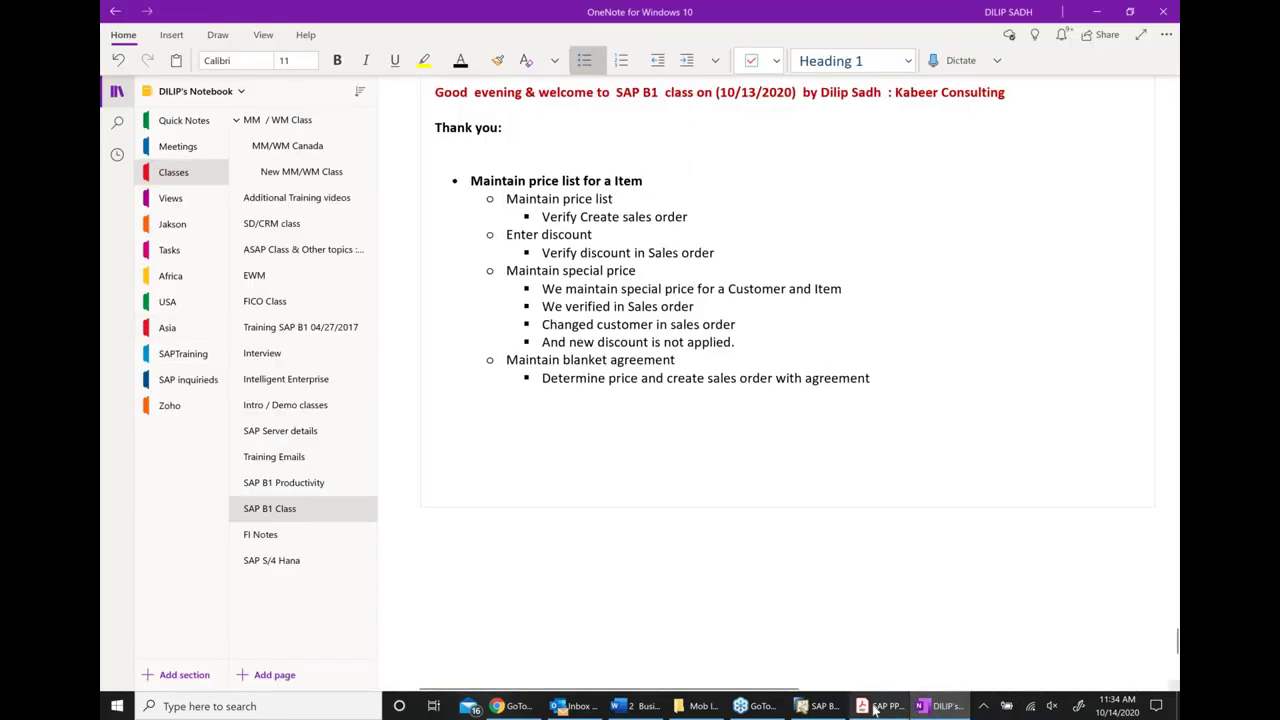
click(884, 706)
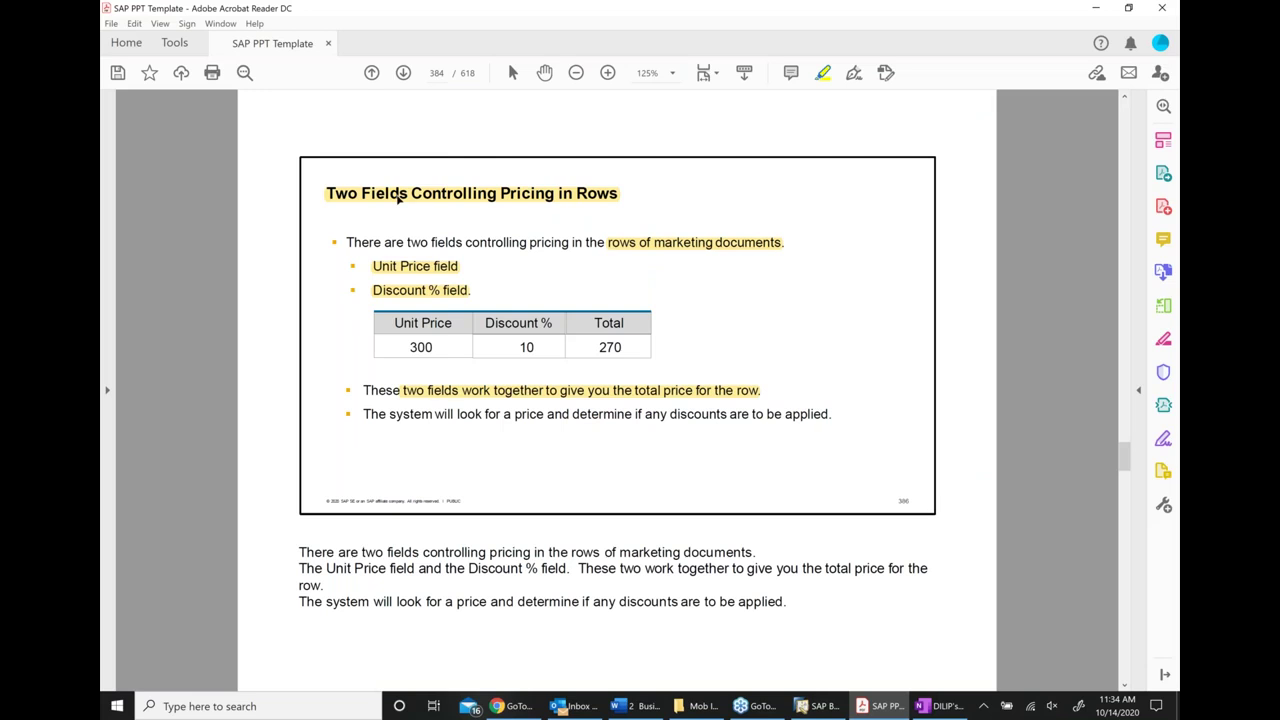
click(401, 197)
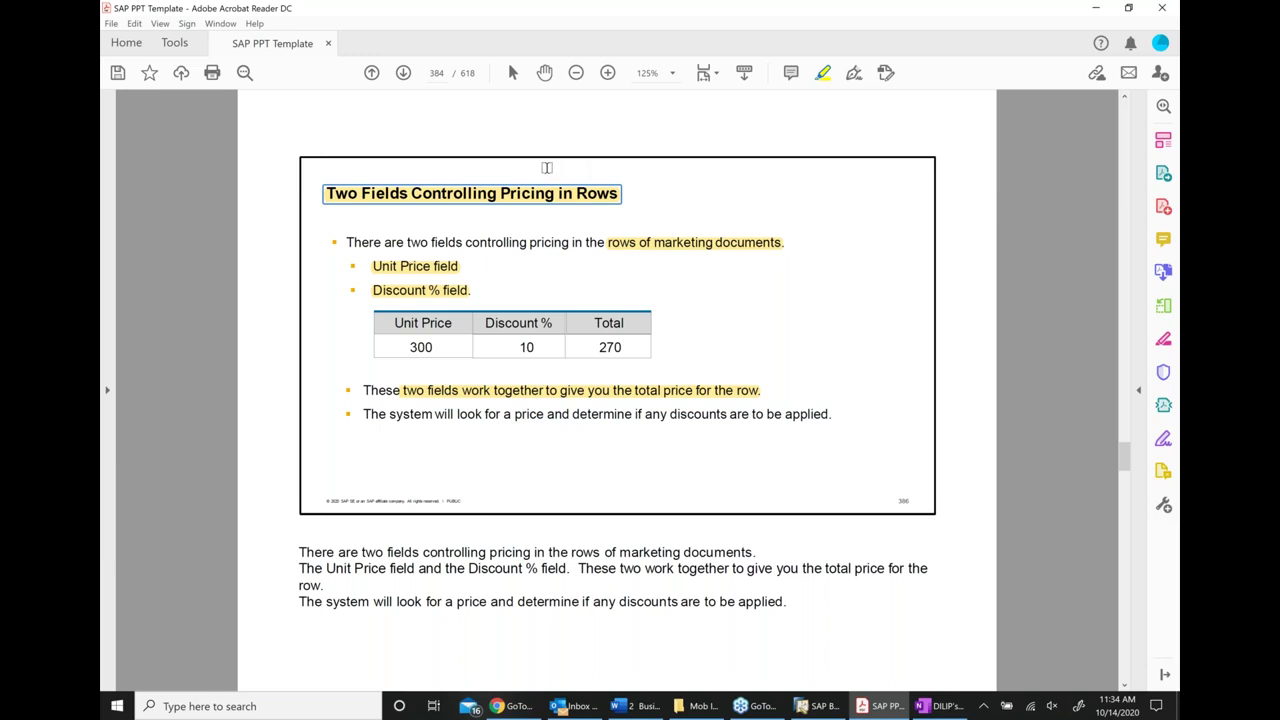
click(404, 74)
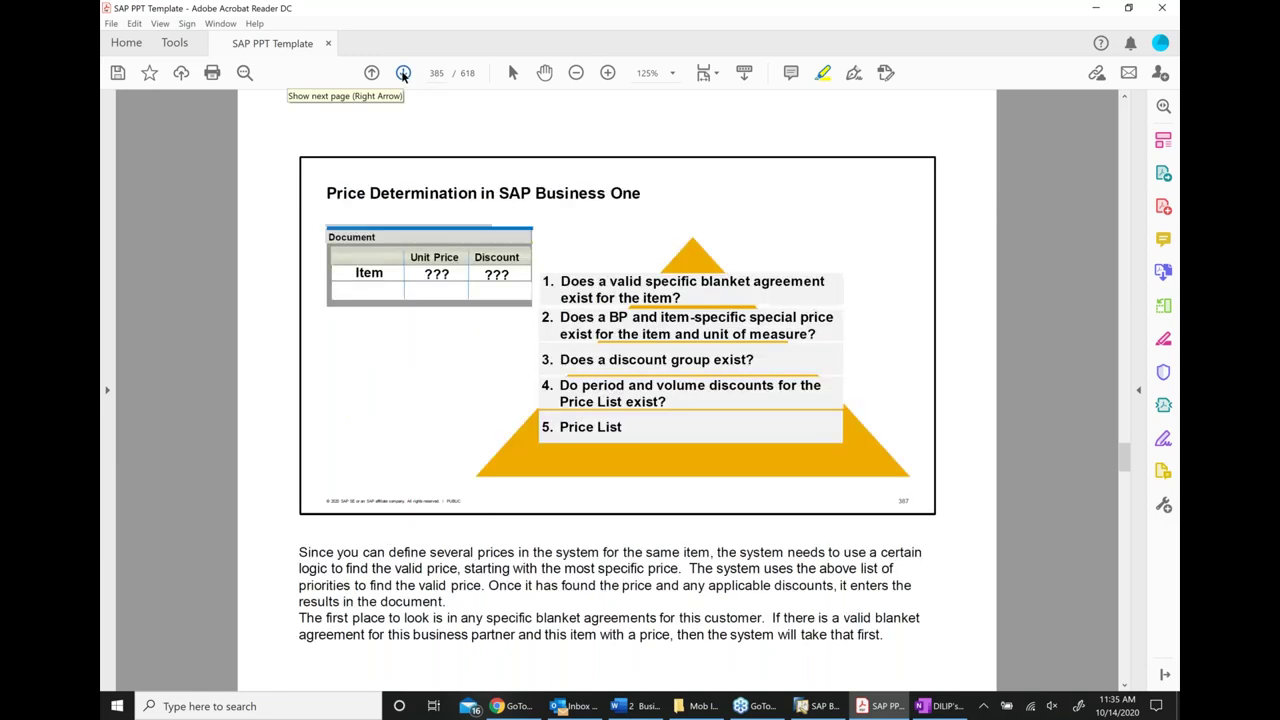